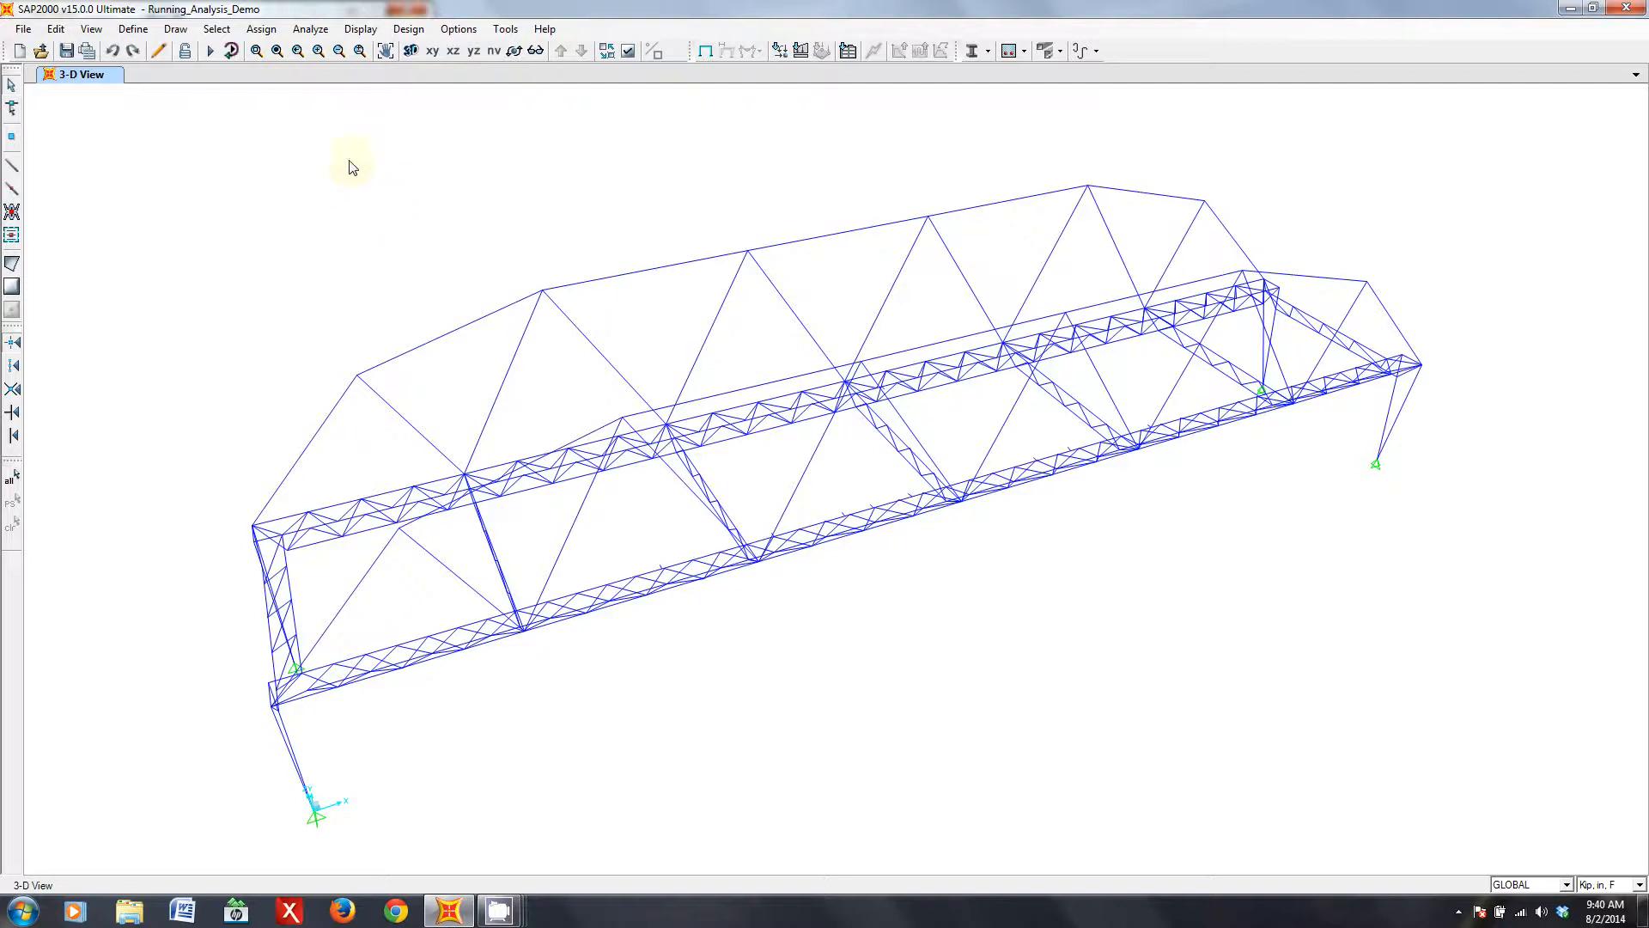
# - Open the load case definitions and examine the loads and scale factors applied in Case1Step0
pyautogui.click(220, 33)
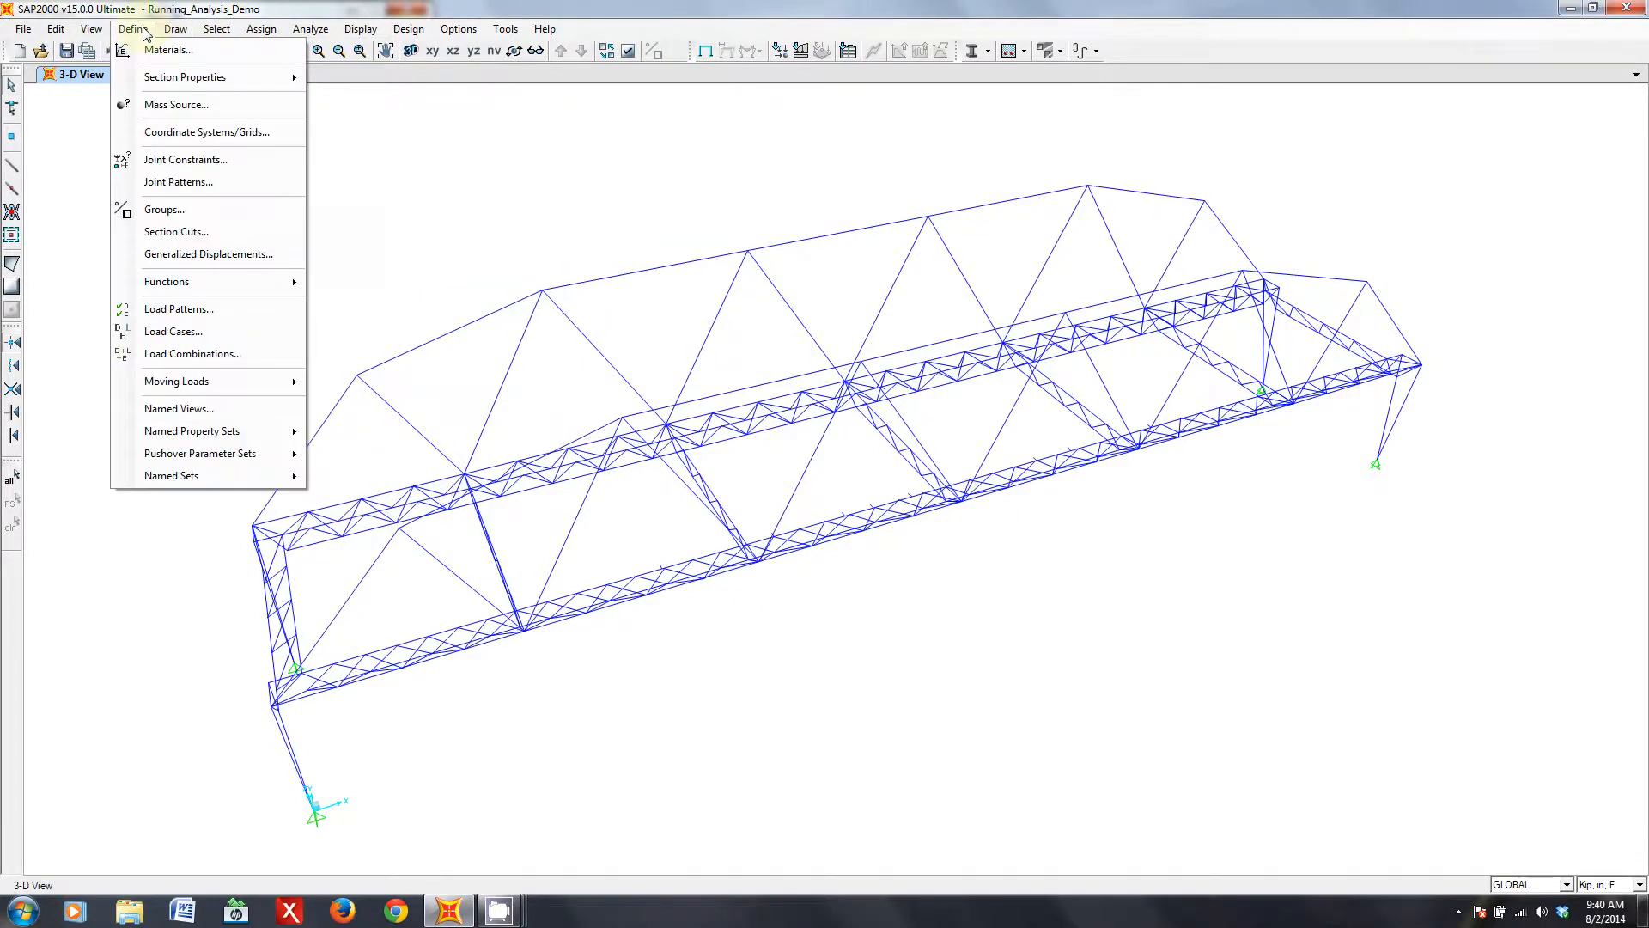
pyautogui.click(234, 334)
pyautogui.moveTo(672, 348); pyautogui.dragTo(1051, 537)
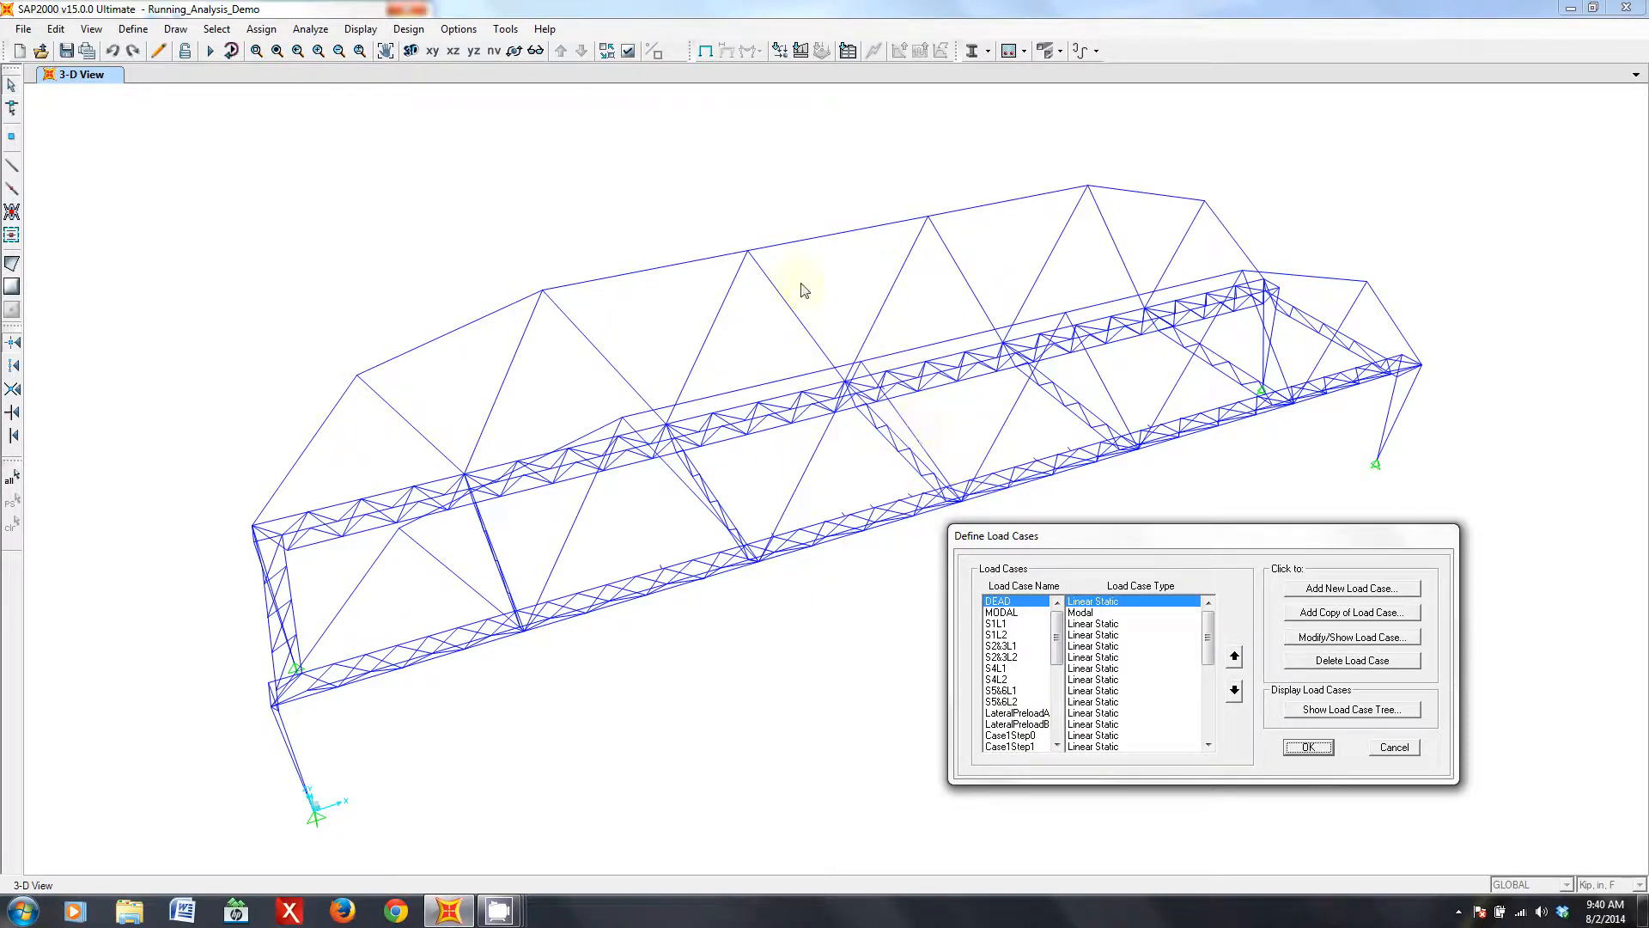
pyautogui.moveTo(1057, 641)
pyautogui.mouseDown()
pyautogui.moveTo(1057, 709)
pyautogui.moveTo(1062, 665)
pyautogui.mouseUp()
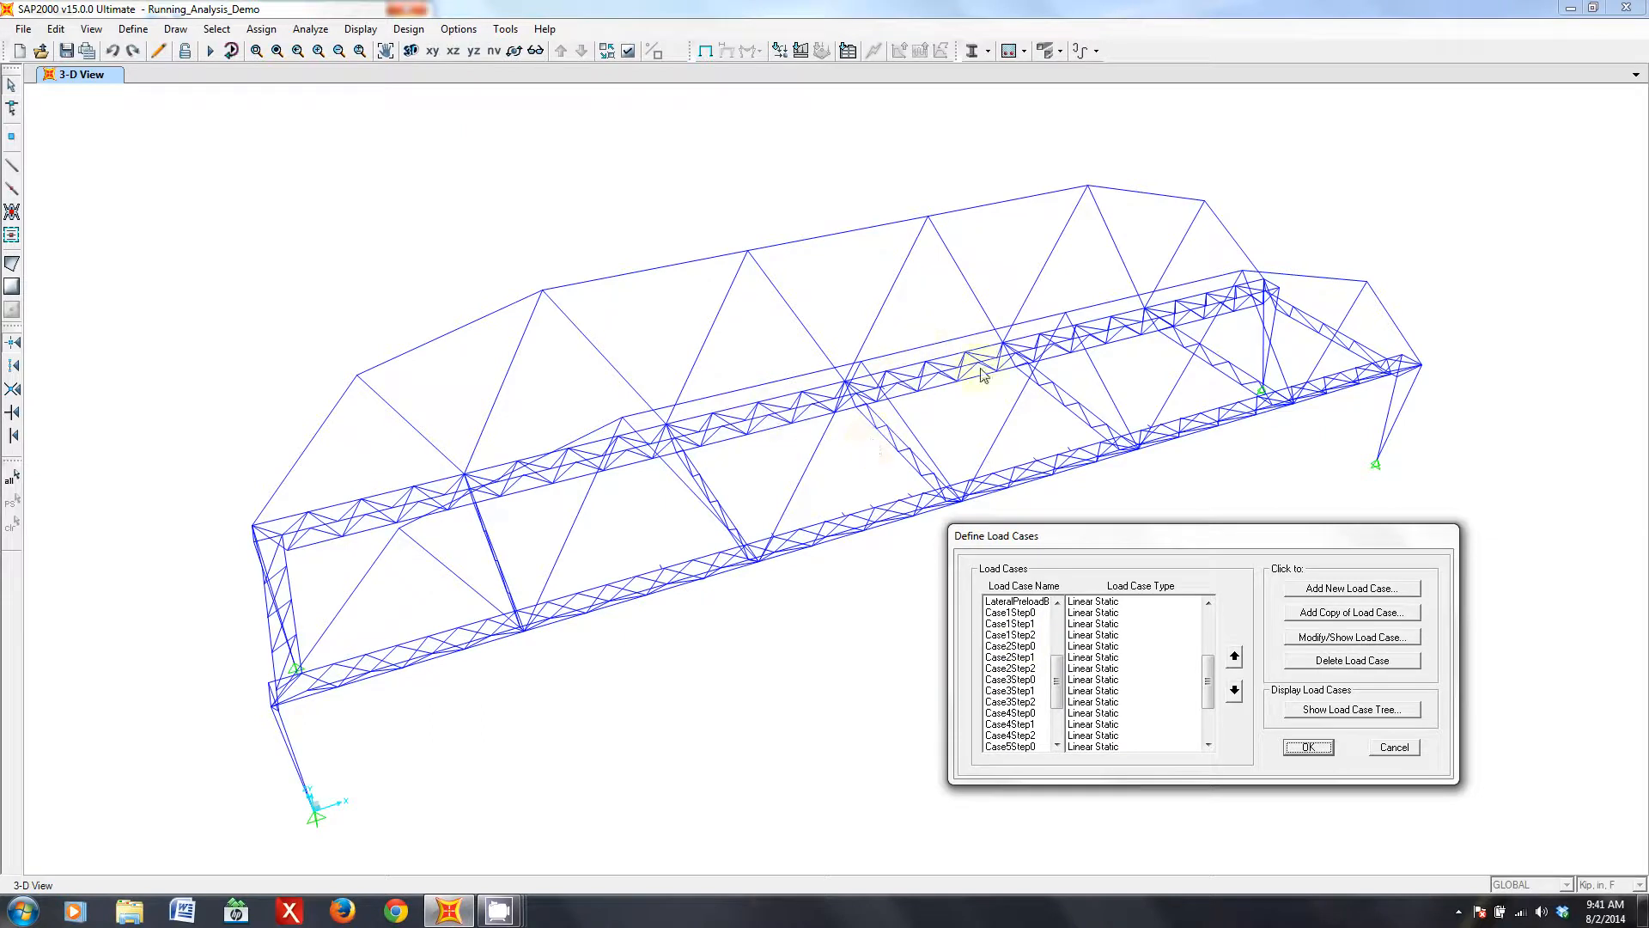
pyautogui.click(1022, 613)
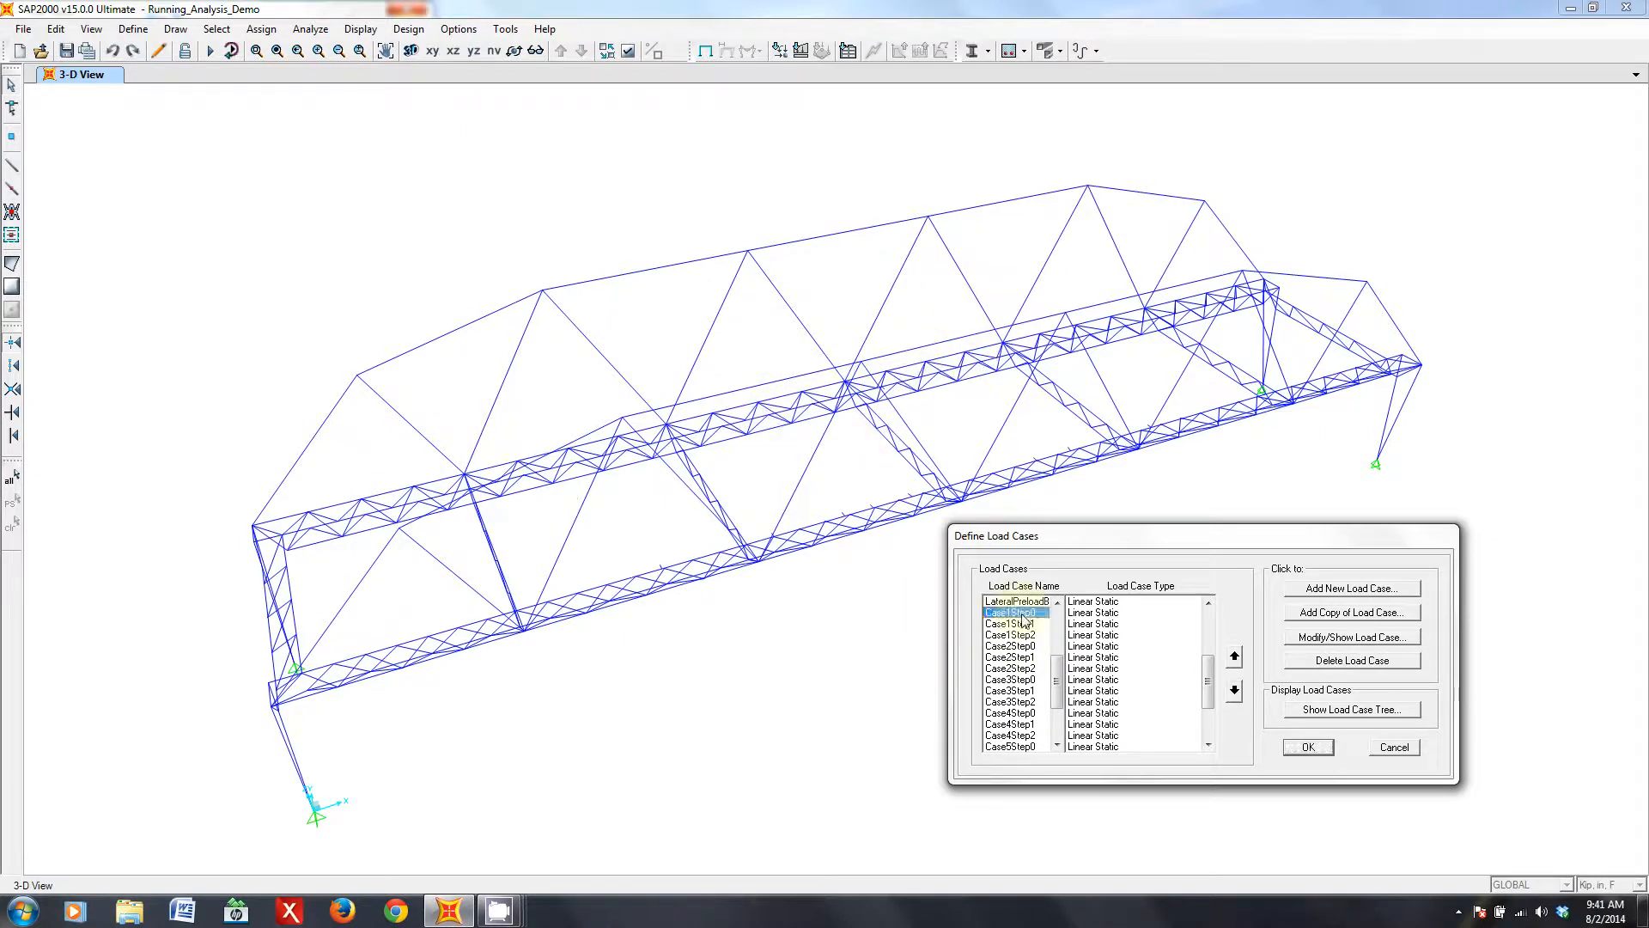
pyautogui.click(1332, 639)
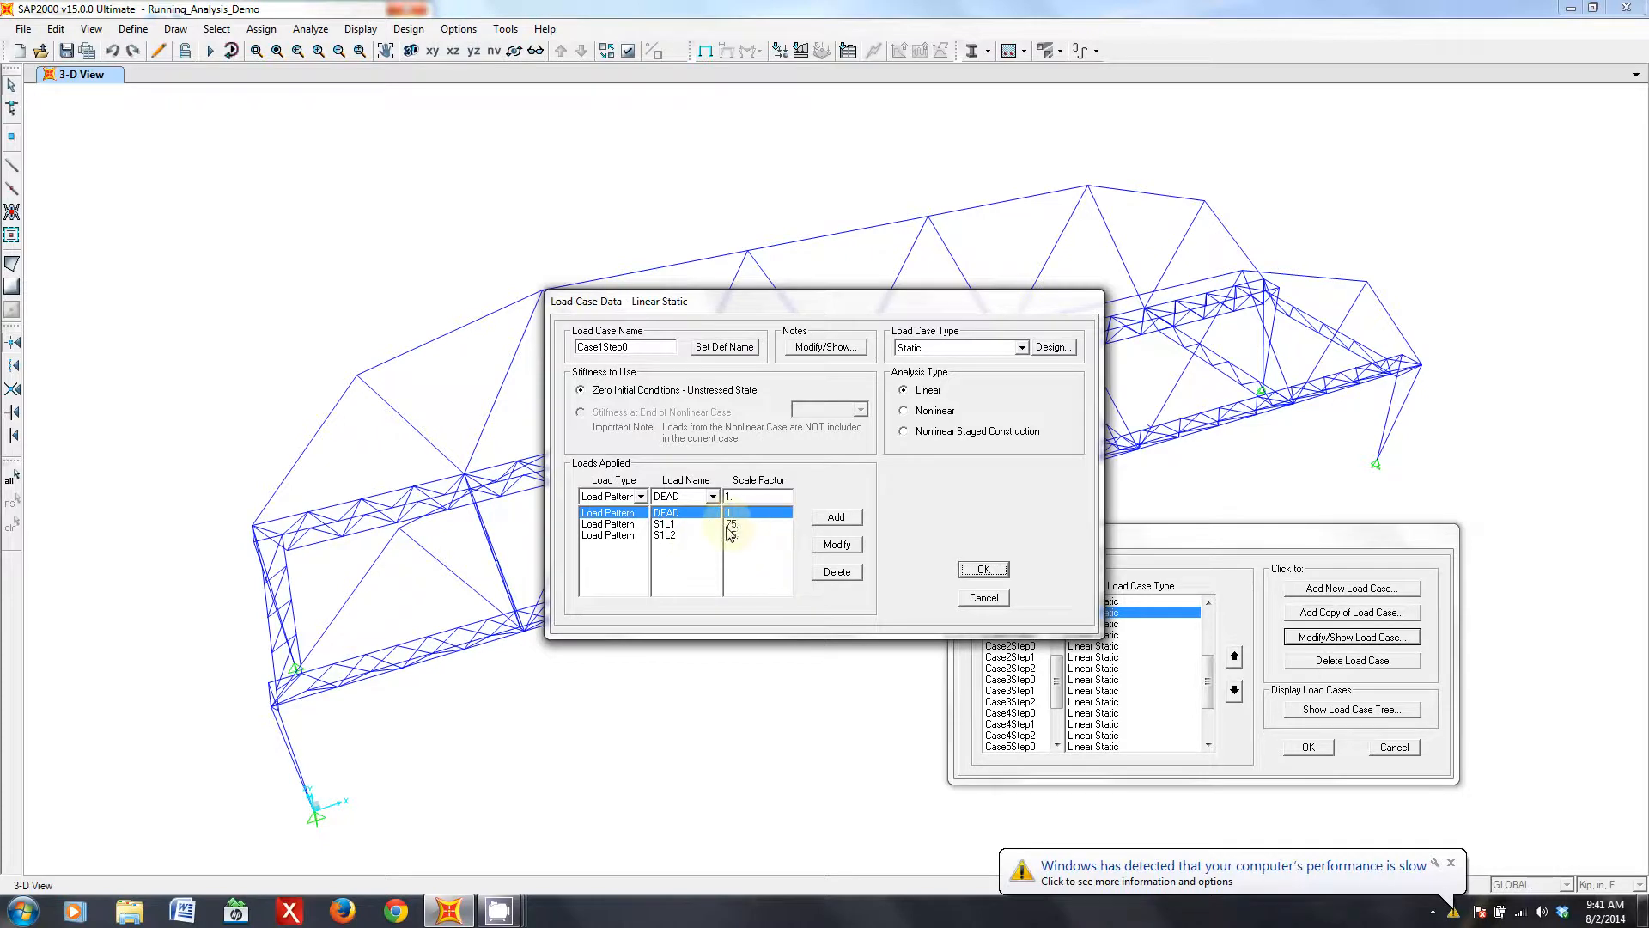
pyautogui.moveTo(785, 301); pyautogui.dragTo(1226, 372)
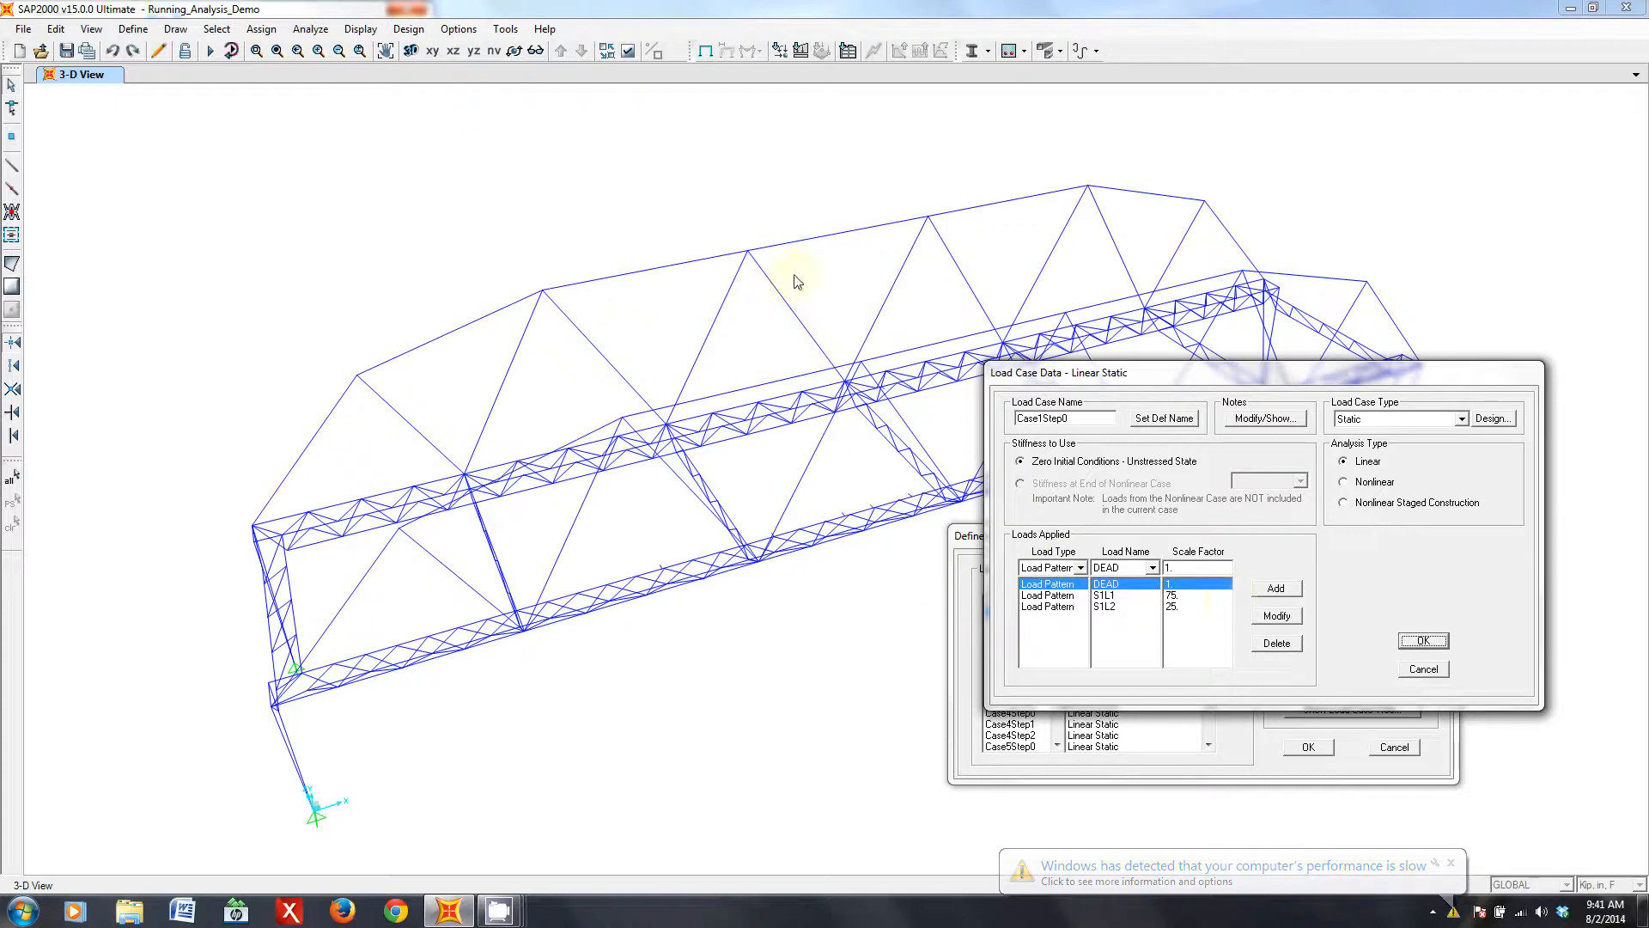
pyautogui.click(1423, 640)
# - Examine the loads and scale factors applied in Case1Step1 and Case1Step2
pyautogui.press('Down')
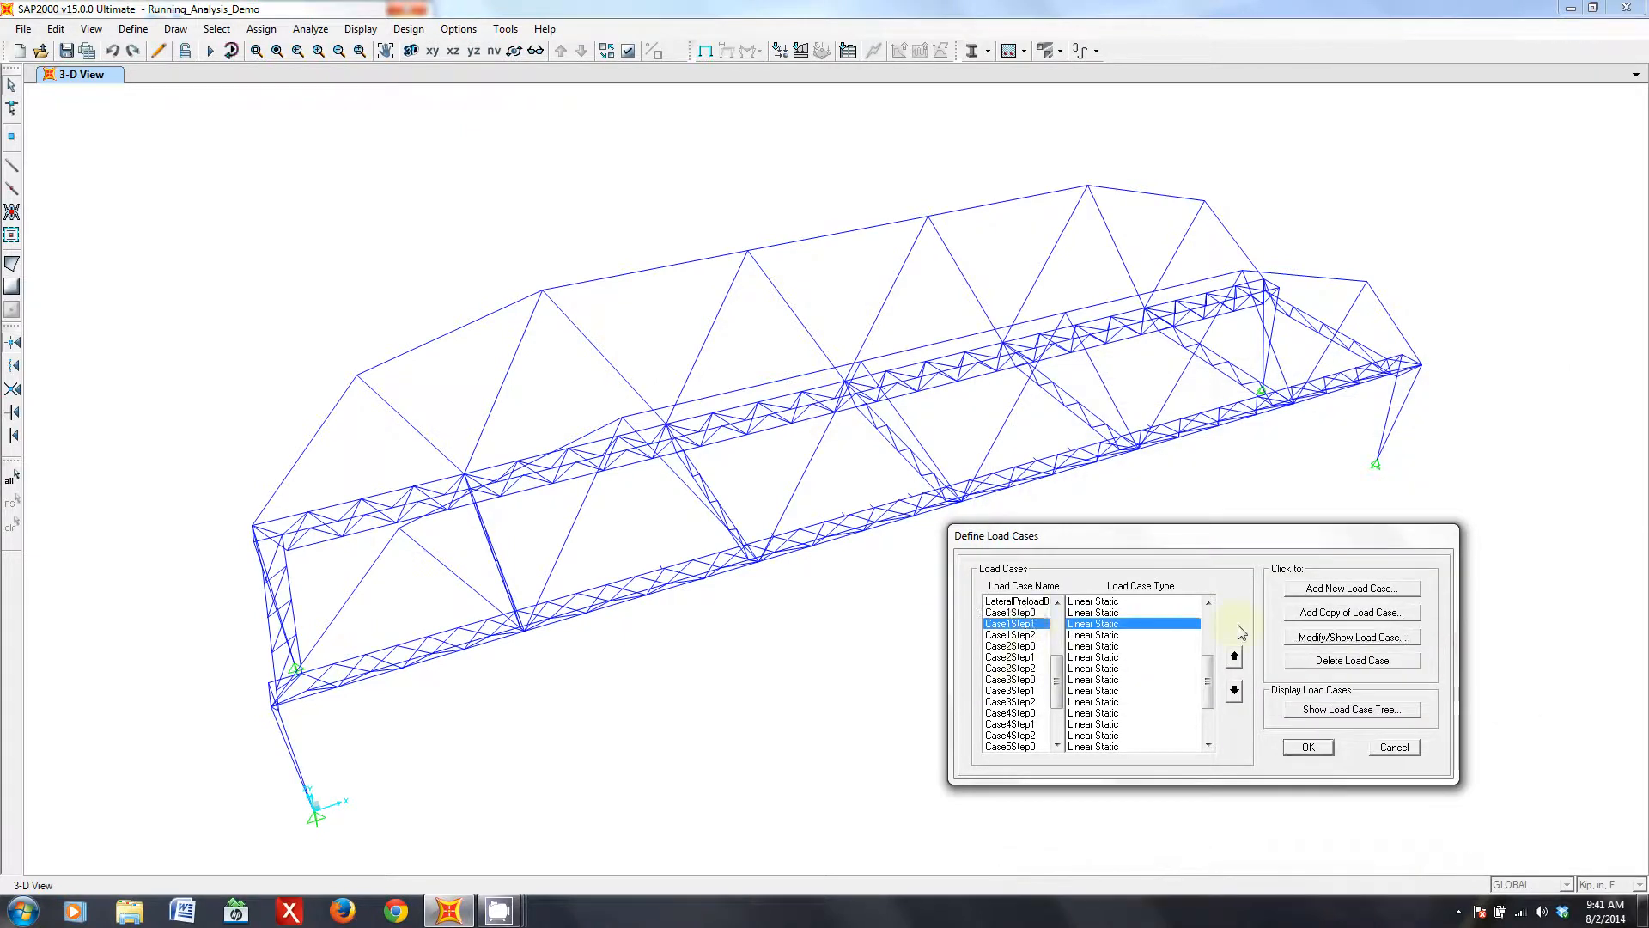
pyautogui.click(1332, 639)
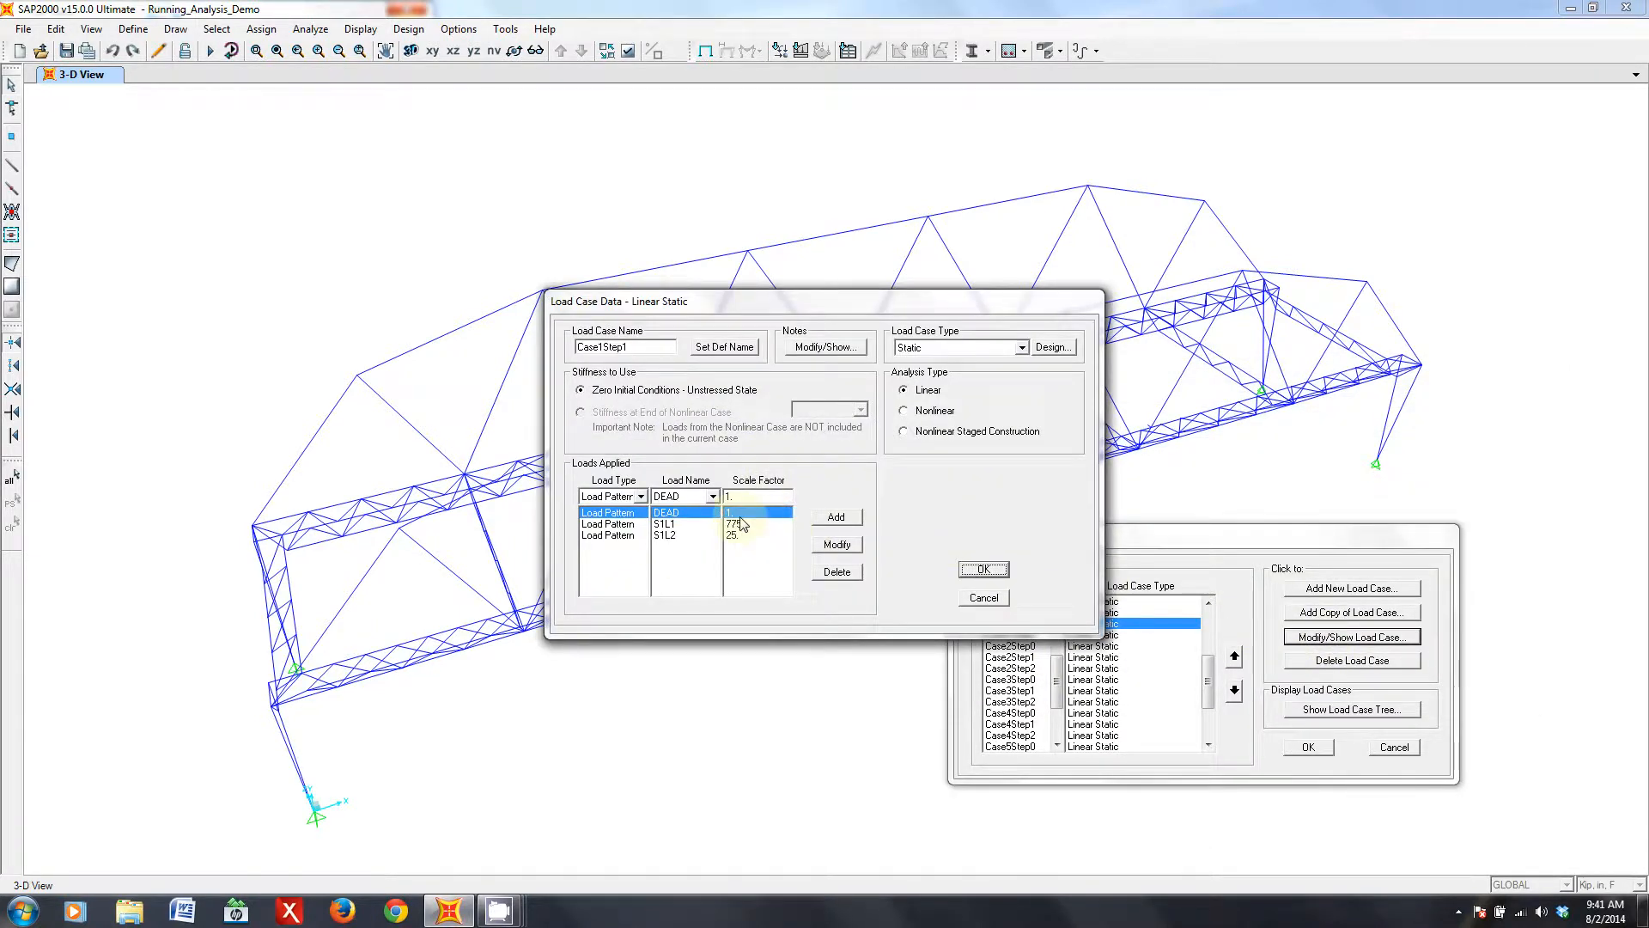
pyautogui.click(983, 569)
pyautogui.click(1013, 635)
pyautogui.click(1339, 638)
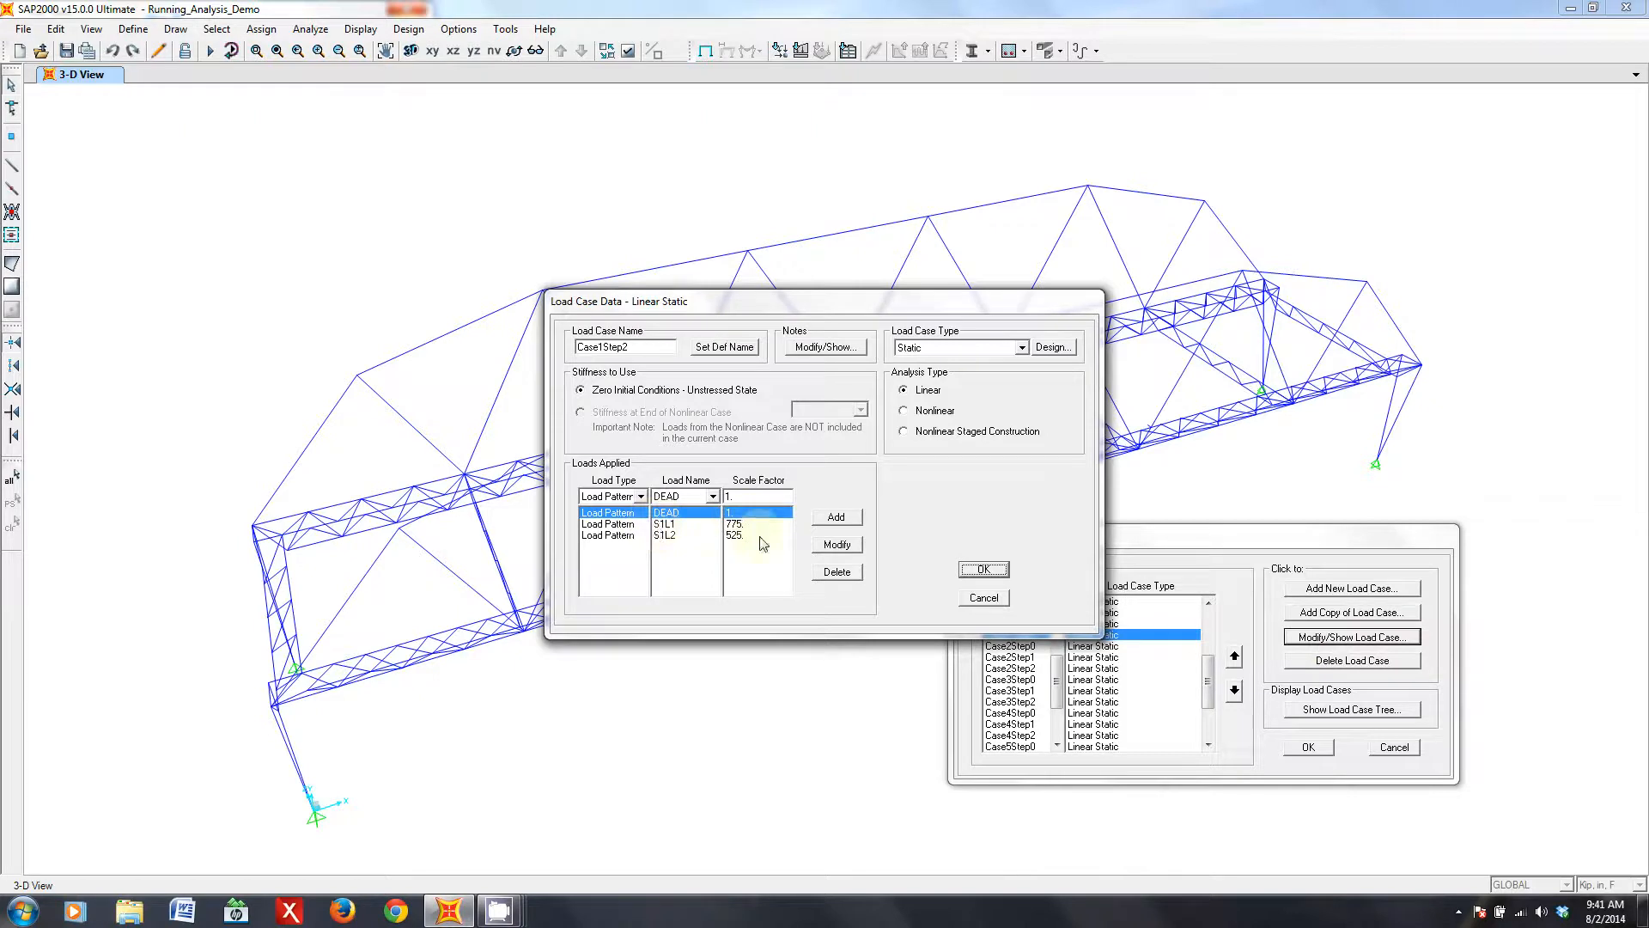
pyautogui.click(979, 569)
# - Review the remaining load cases through CaseLStep0 and CaseLStep1, and close the load case definitions
pyautogui.scroll(-3, 1042, 671)
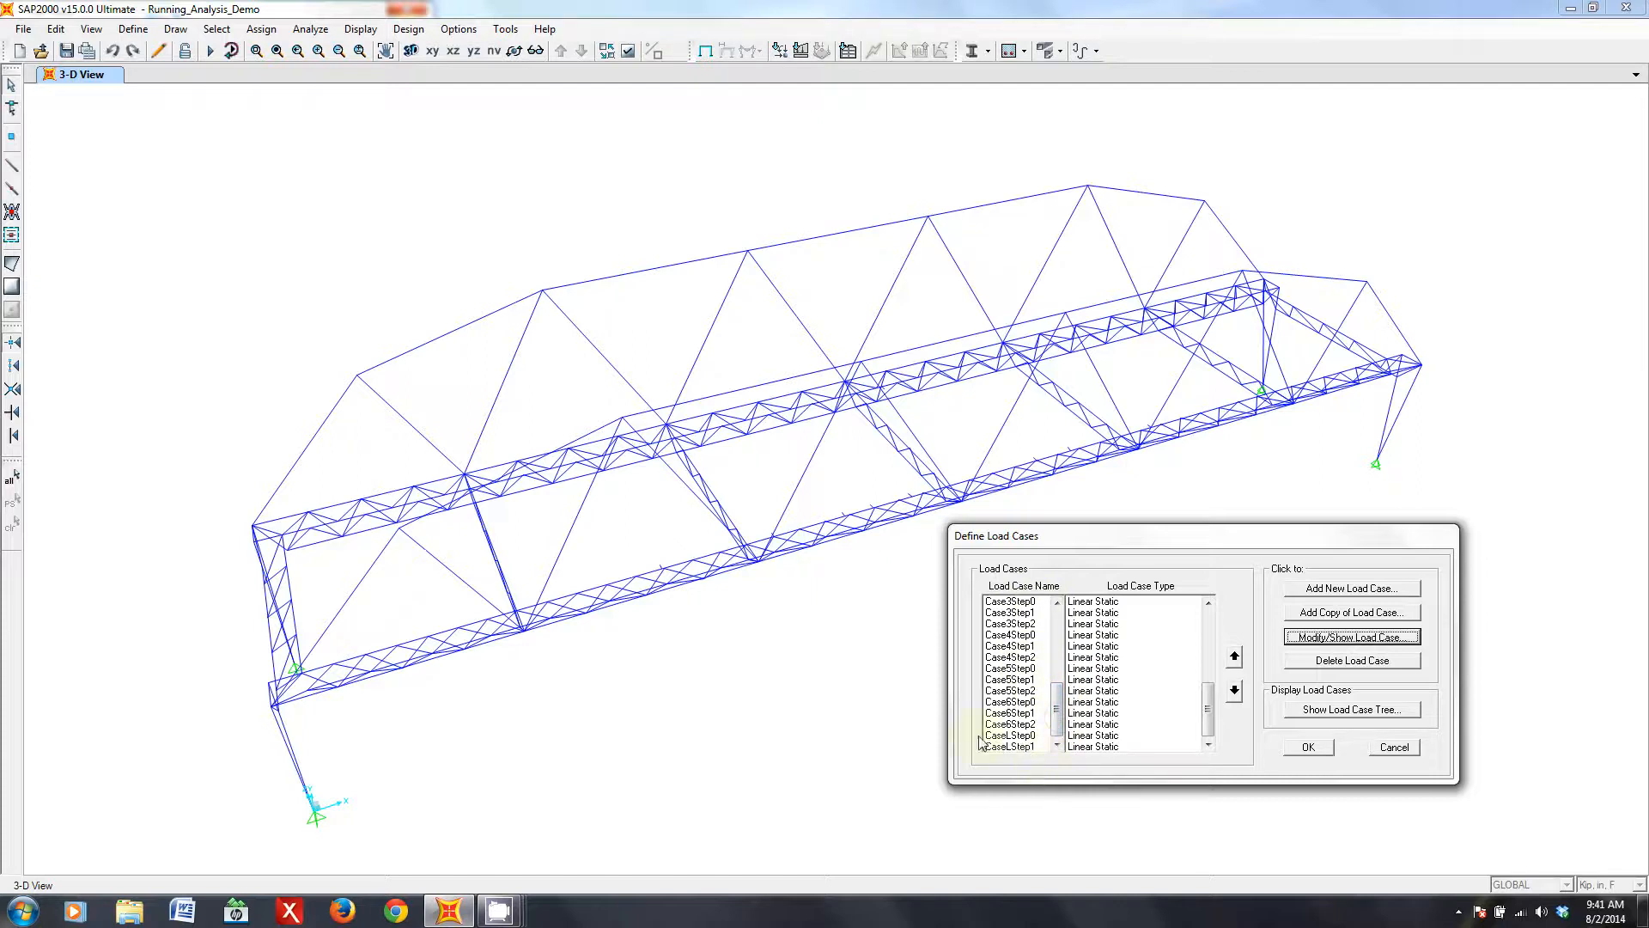
pyautogui.click(1027, 736)
pyautogui.click(1026, 747)
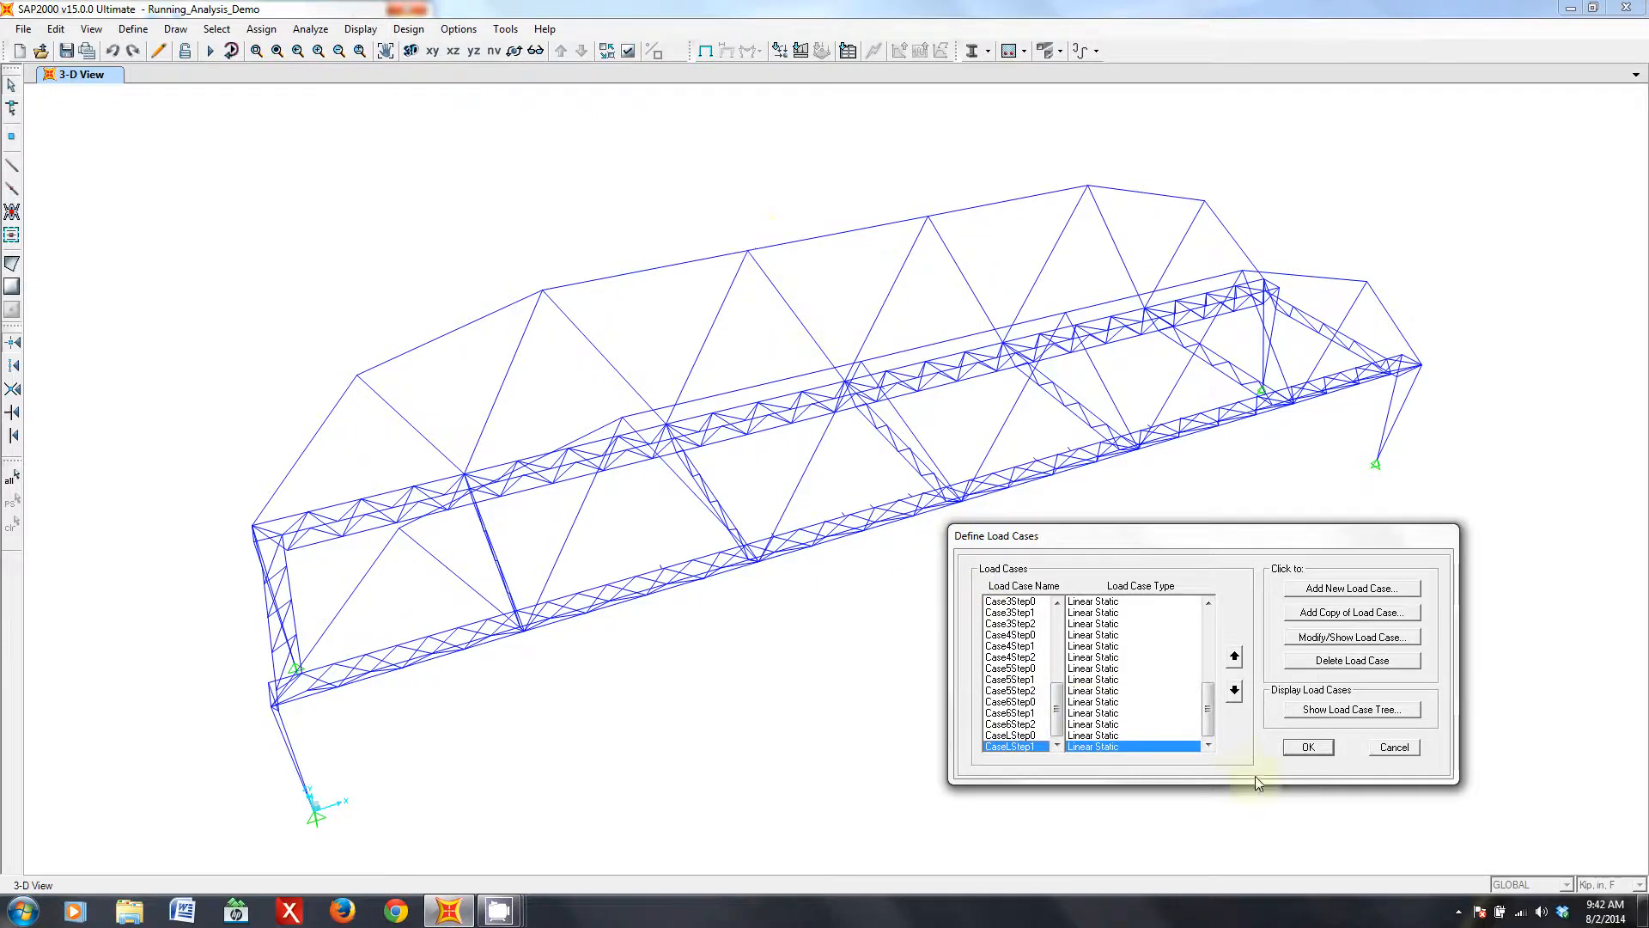
pyautogui.click(1308, 747)
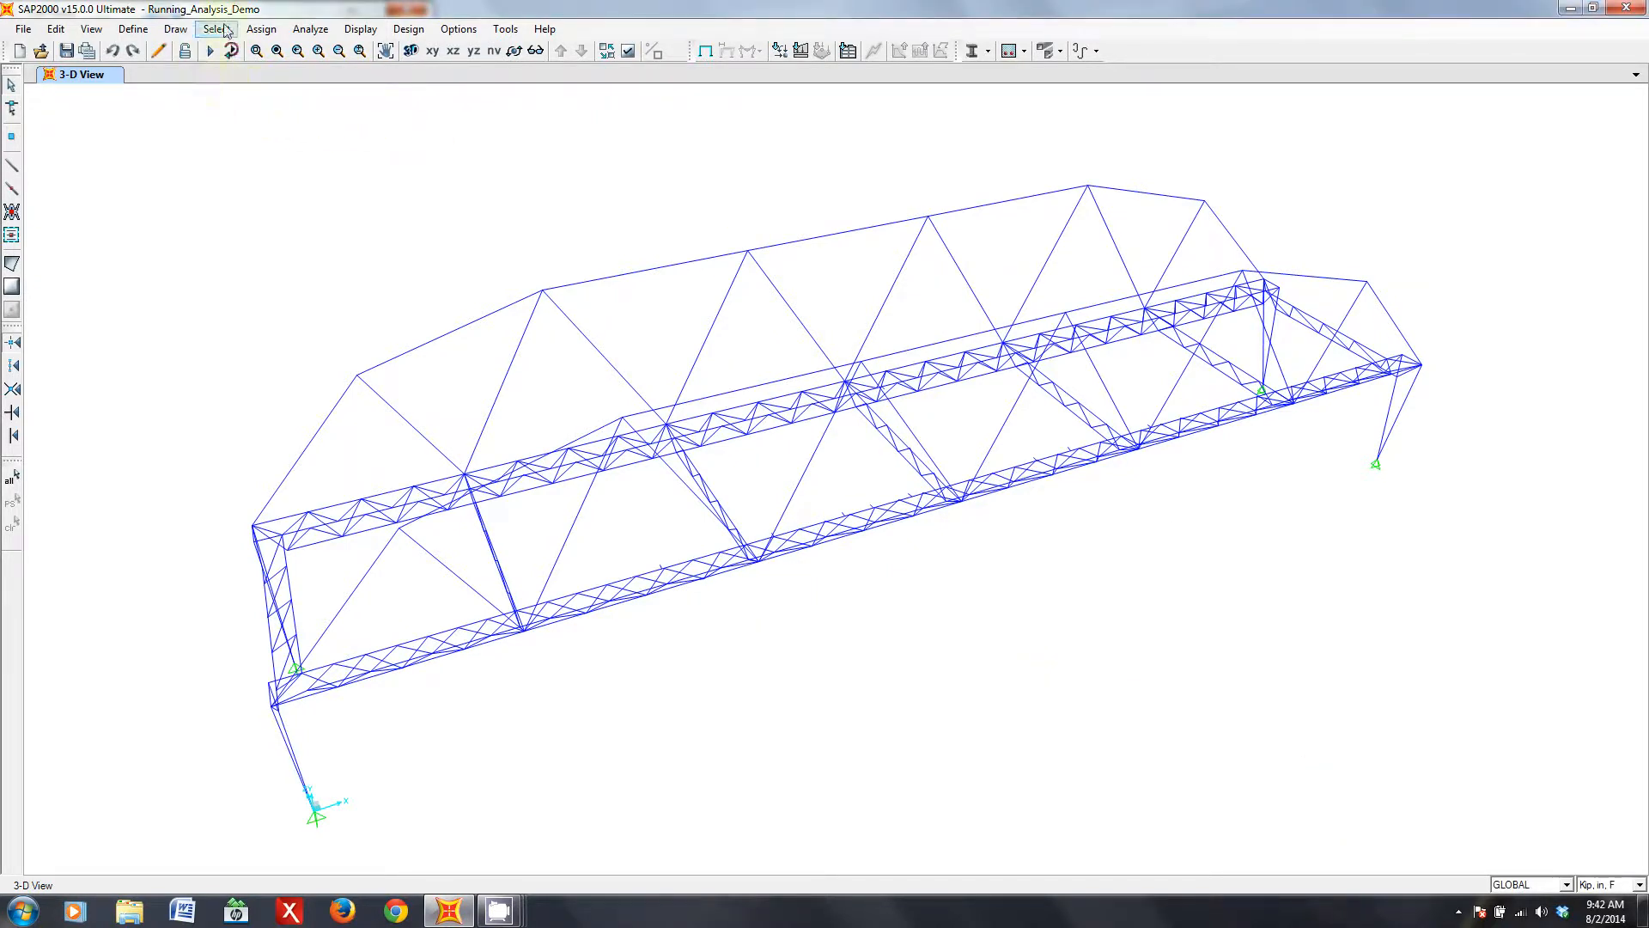
# - Set the available degrees of freedom in the analysis options to Space Frame
pyautogui.click(323, 34)
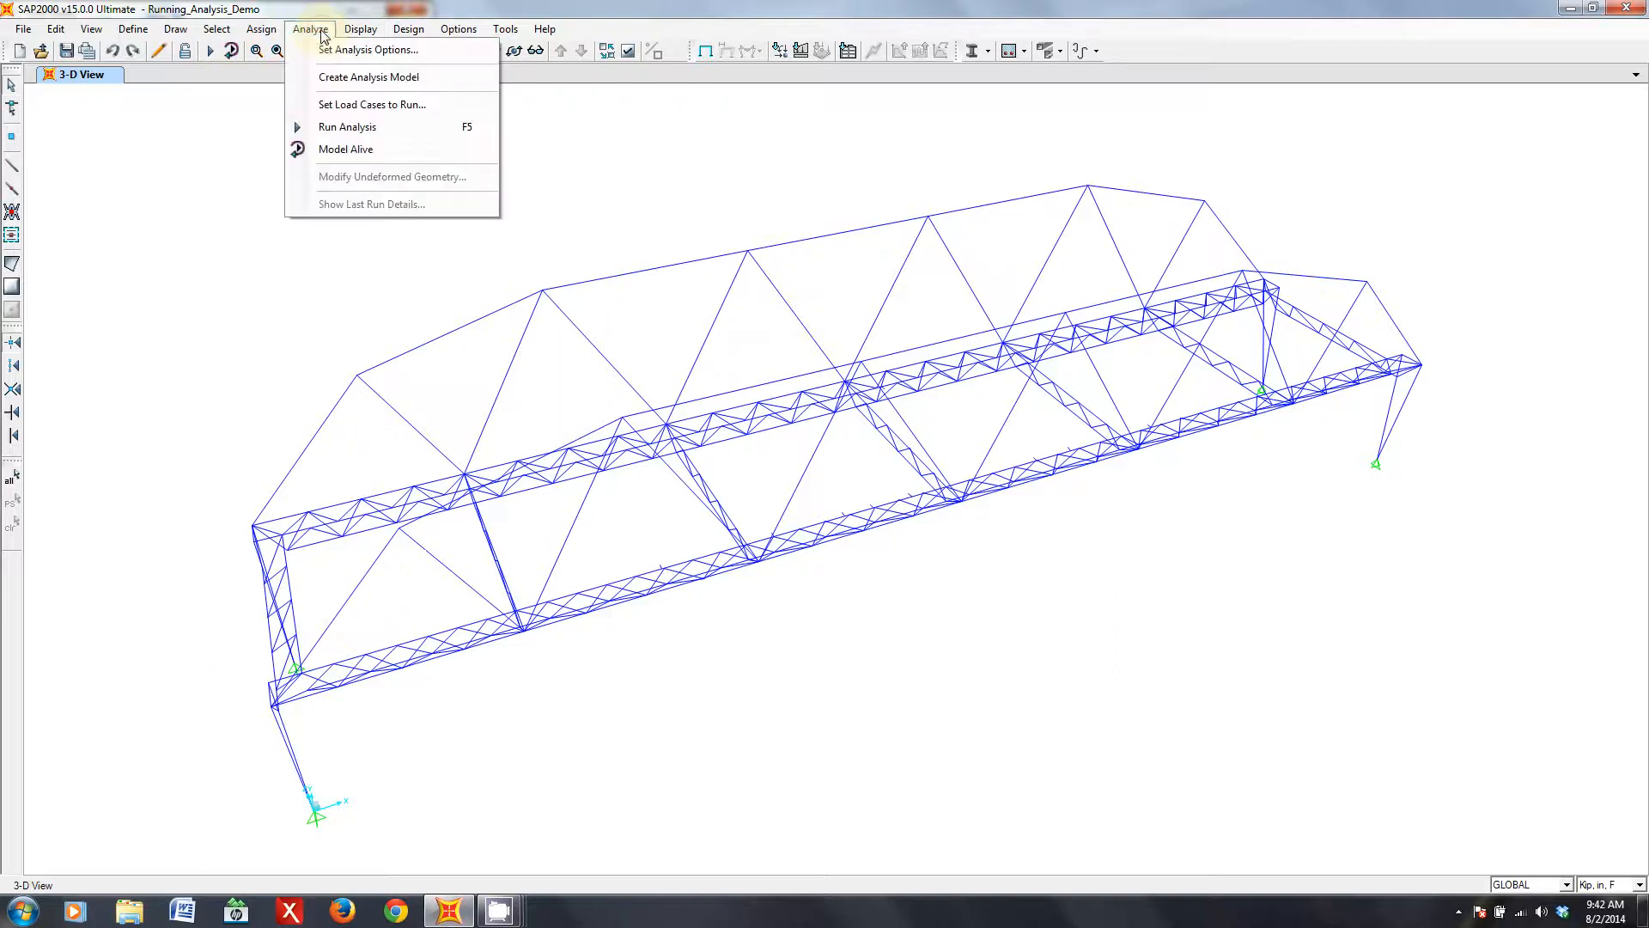
pyautogui.click(371, 52)
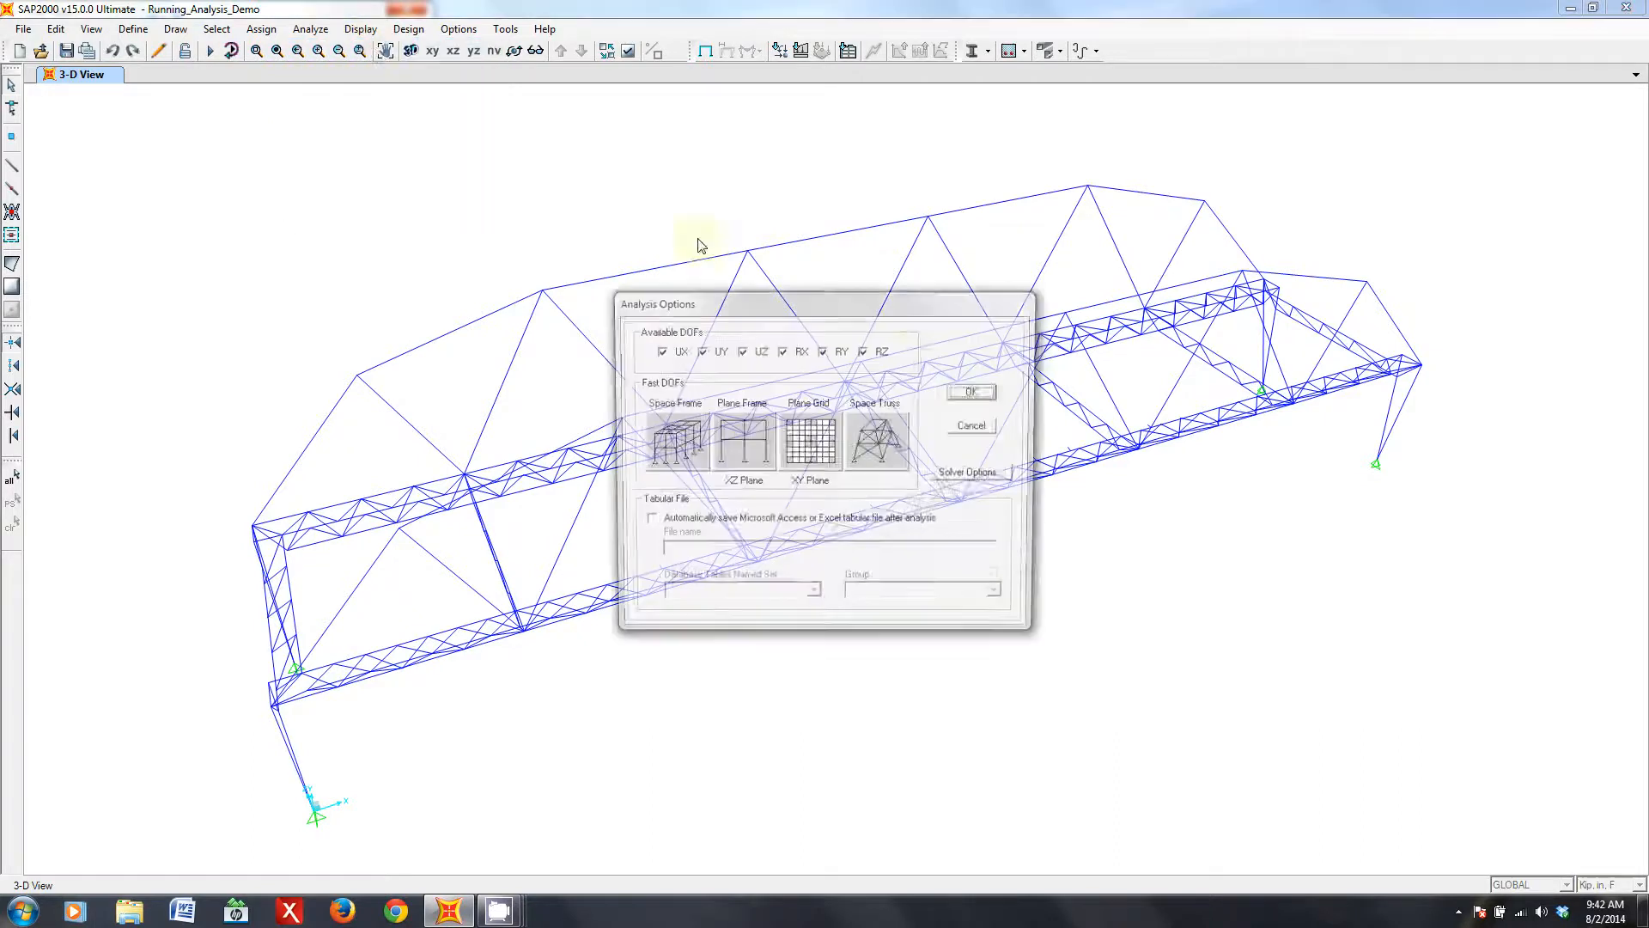
pyautogui.moveTo(859, 302); pyautogui.dragTo(1334, 484)
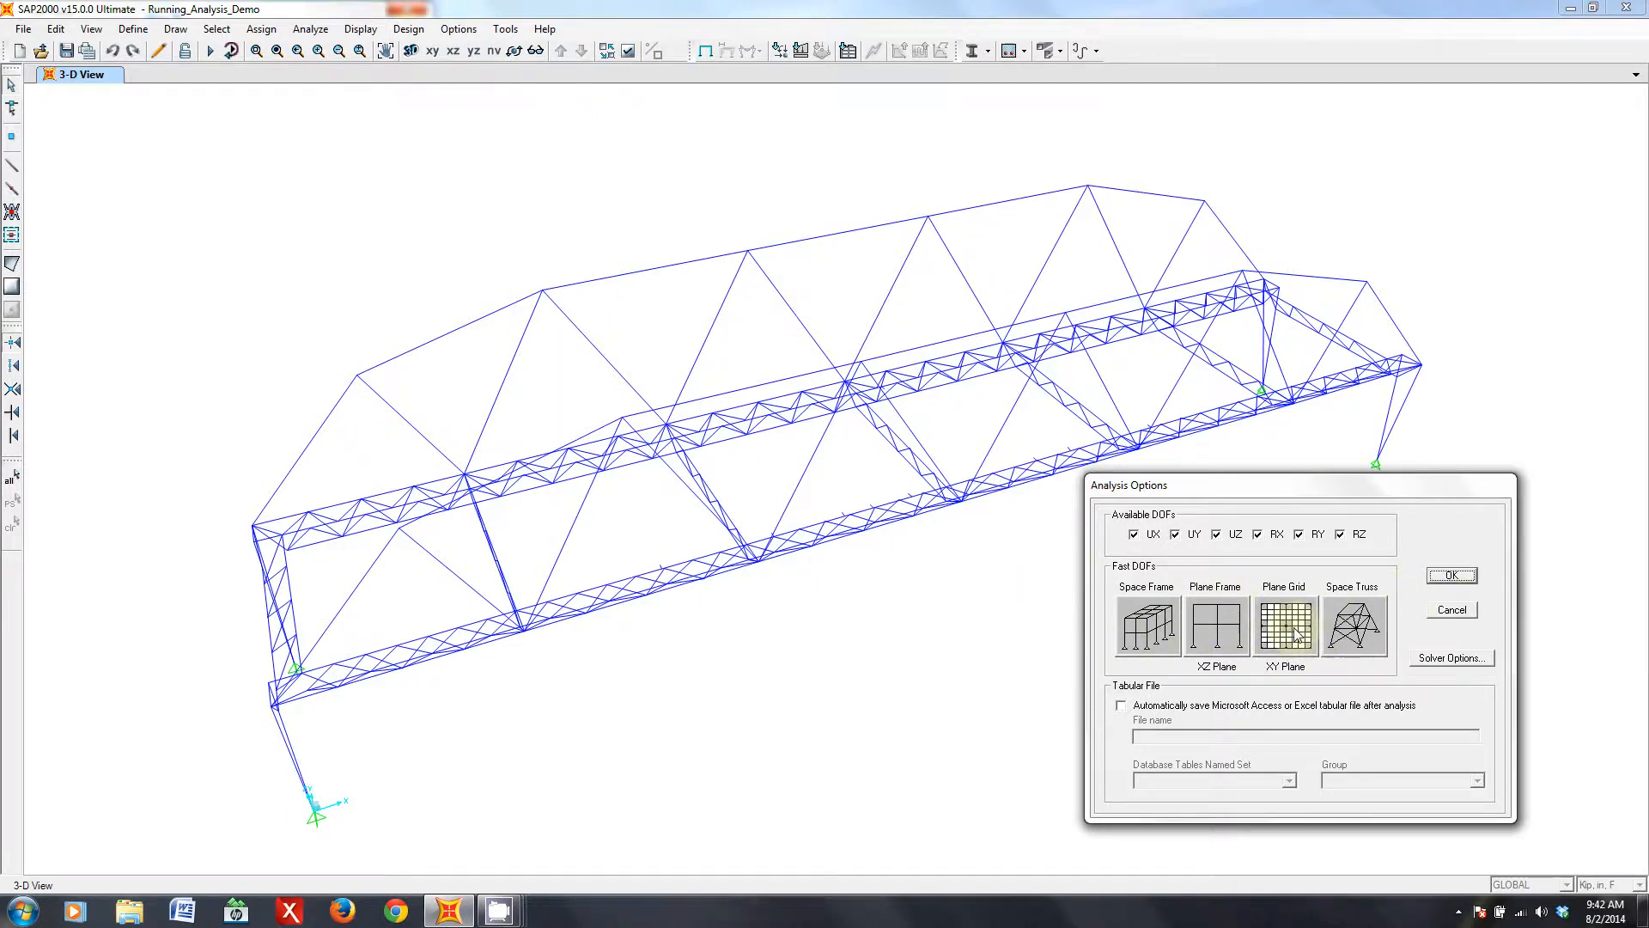
pyautogui.click(1147, 625)
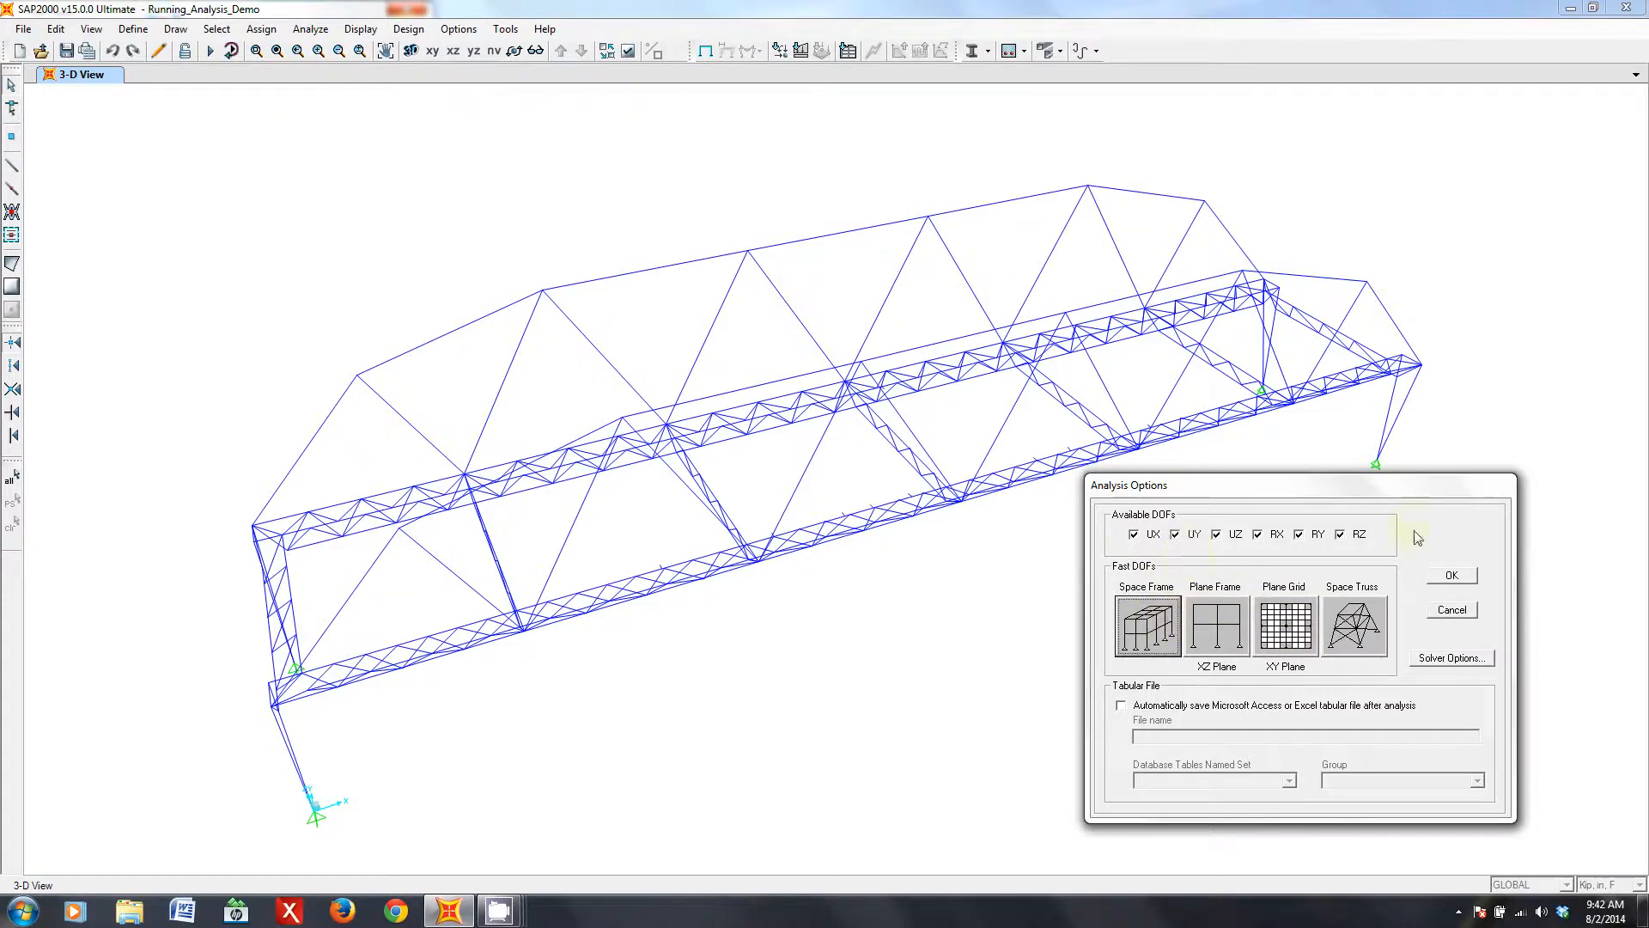
pyautogui.click(1451, 576)
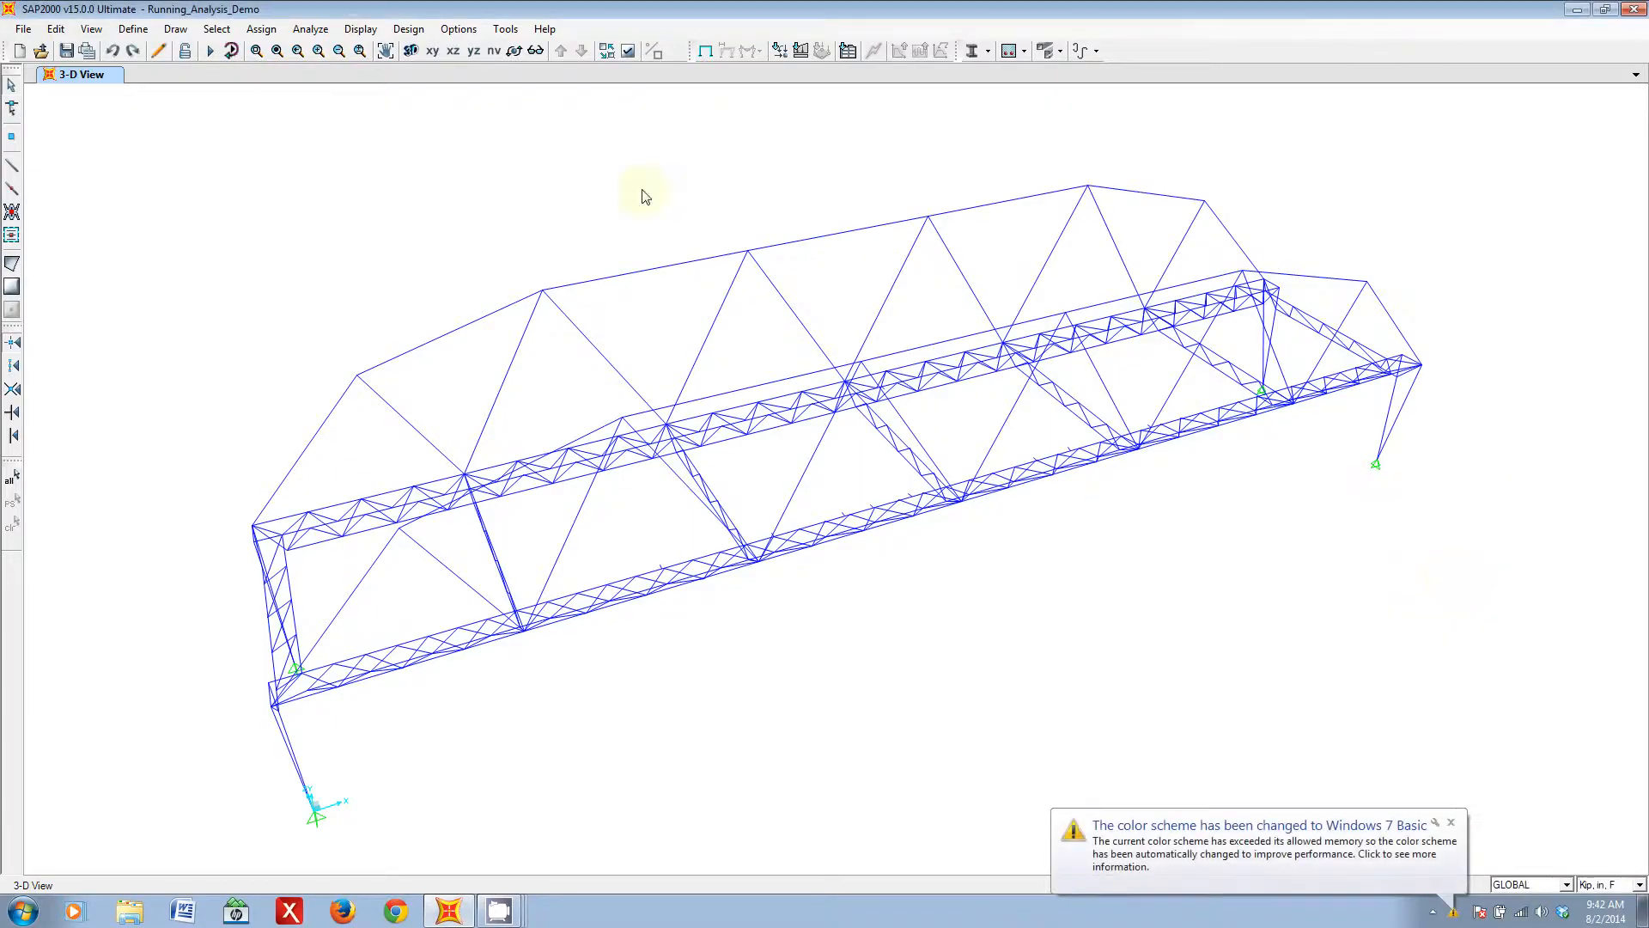
# - Open the settings for which load cases to run and place the dialog clear of the bridge's near end
pyautogui.click(306, 30)
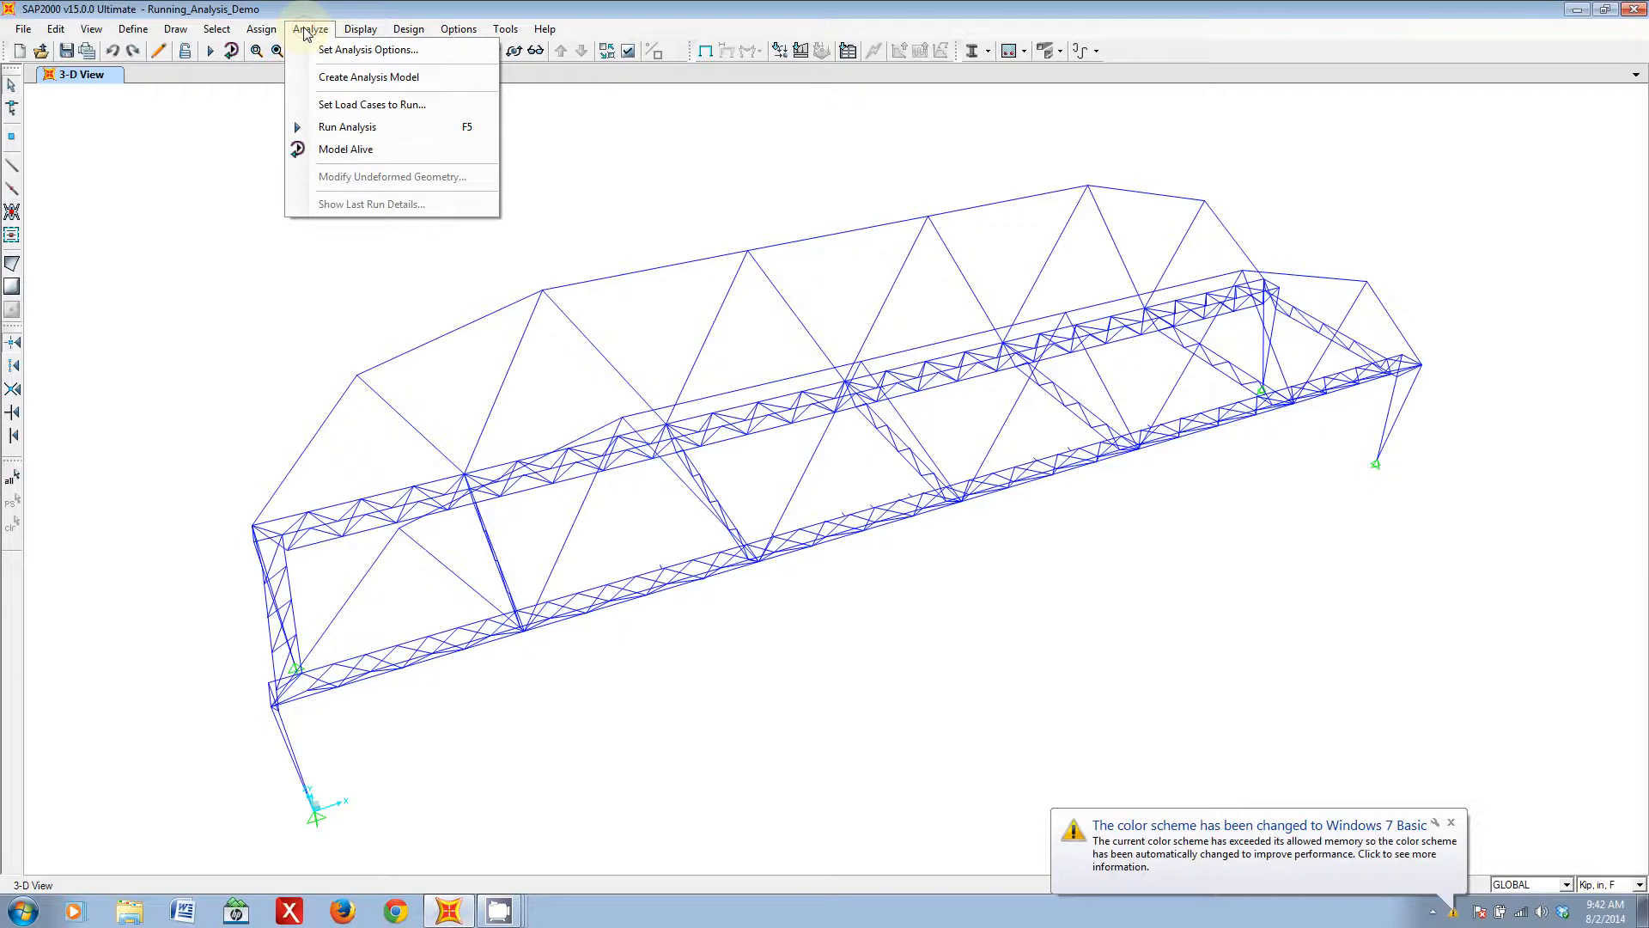
pyautogui.click(430, 113)
pyautogui.moveTo(763, 331); pyautogui.dragTo(1028, 398)
pyautogui.moveTo(1191, 471)
pyautogui.mouseDown()
pyautogui.moveTo(1190, 554)
pyautogui.moveTo(1185, 466)
pyautogui.mouseUp()
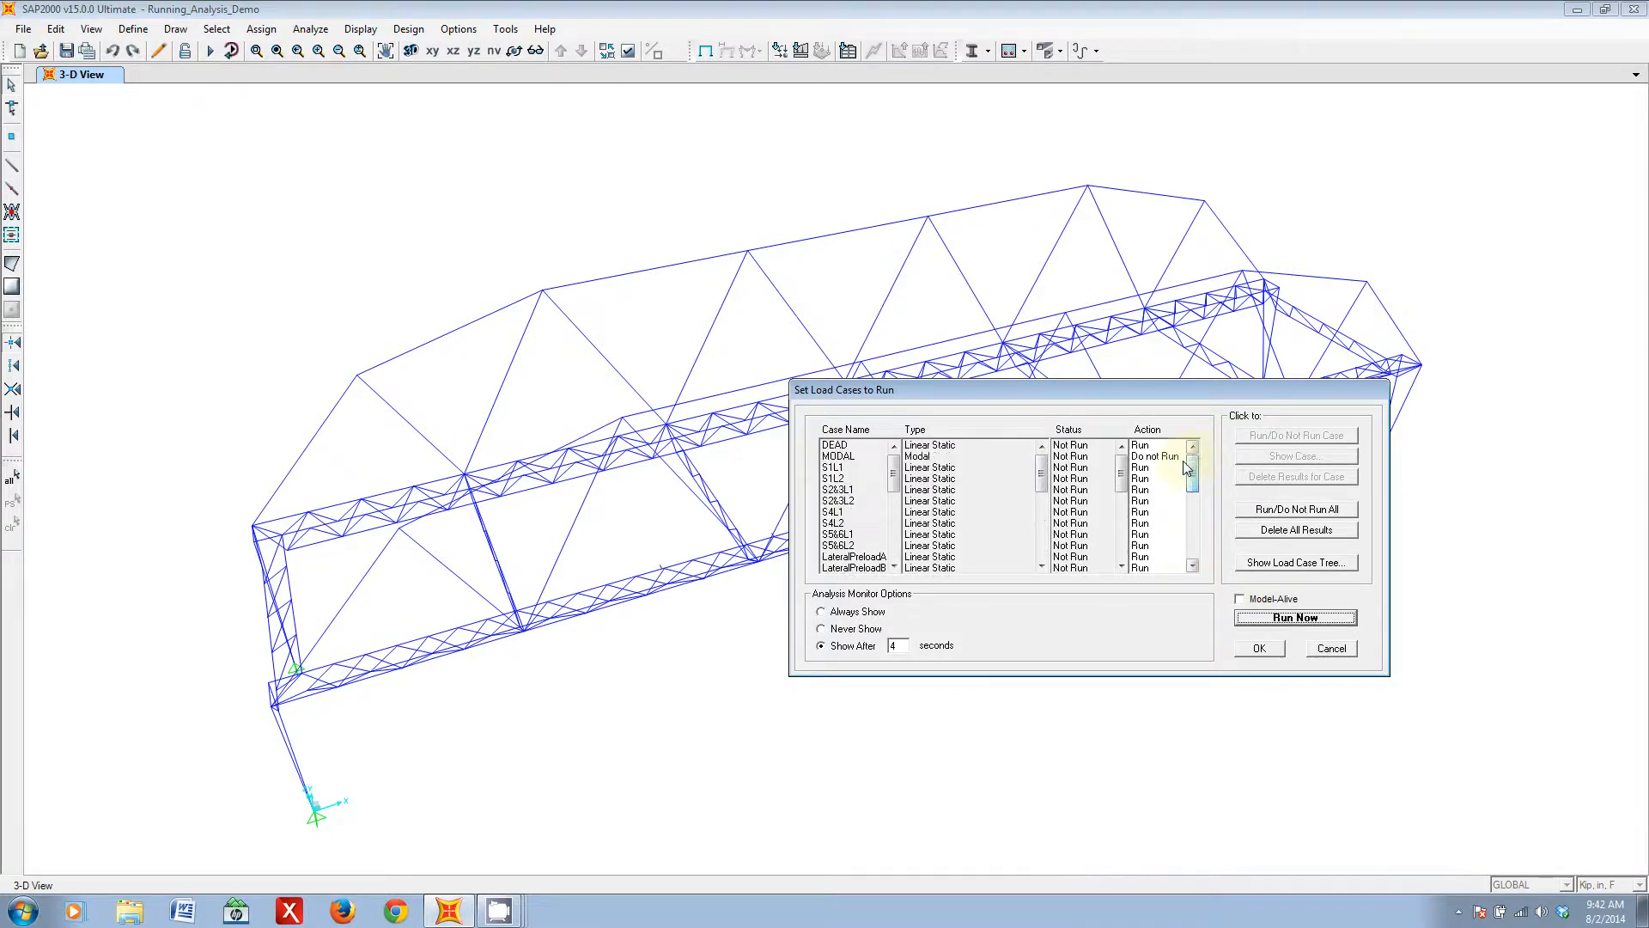
# - Toggle the MODAL load case between Run and Do Not Run
pyautogui.click(1176, 458)
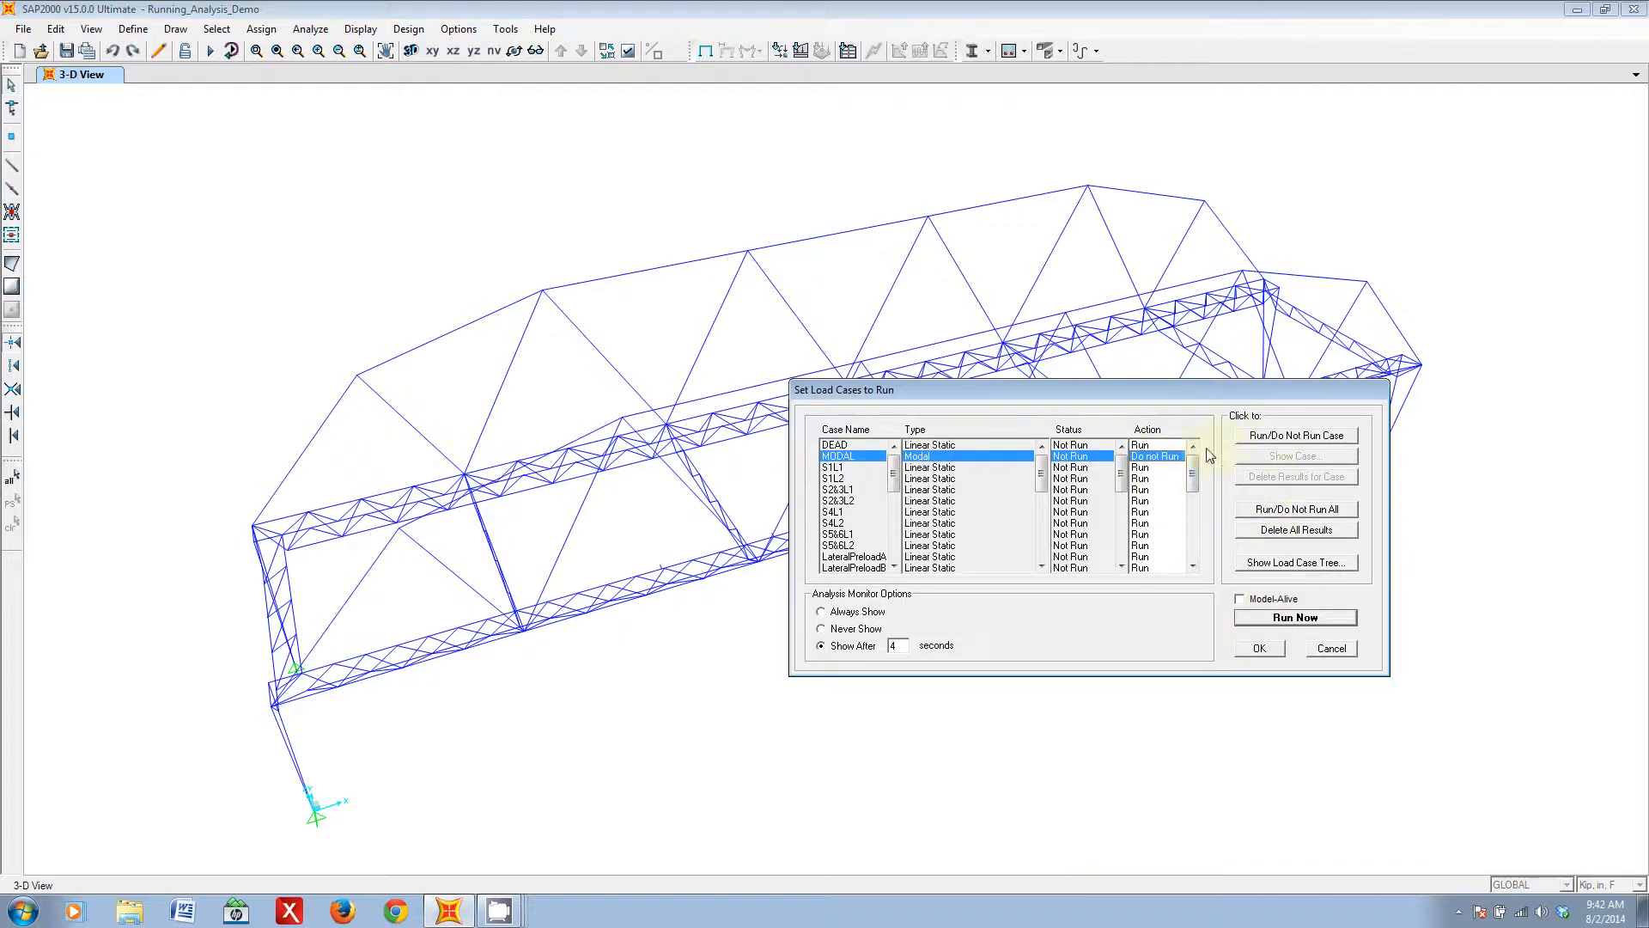
pyautogui.click(1296, 436)
pyautogui.click(1314, 438)
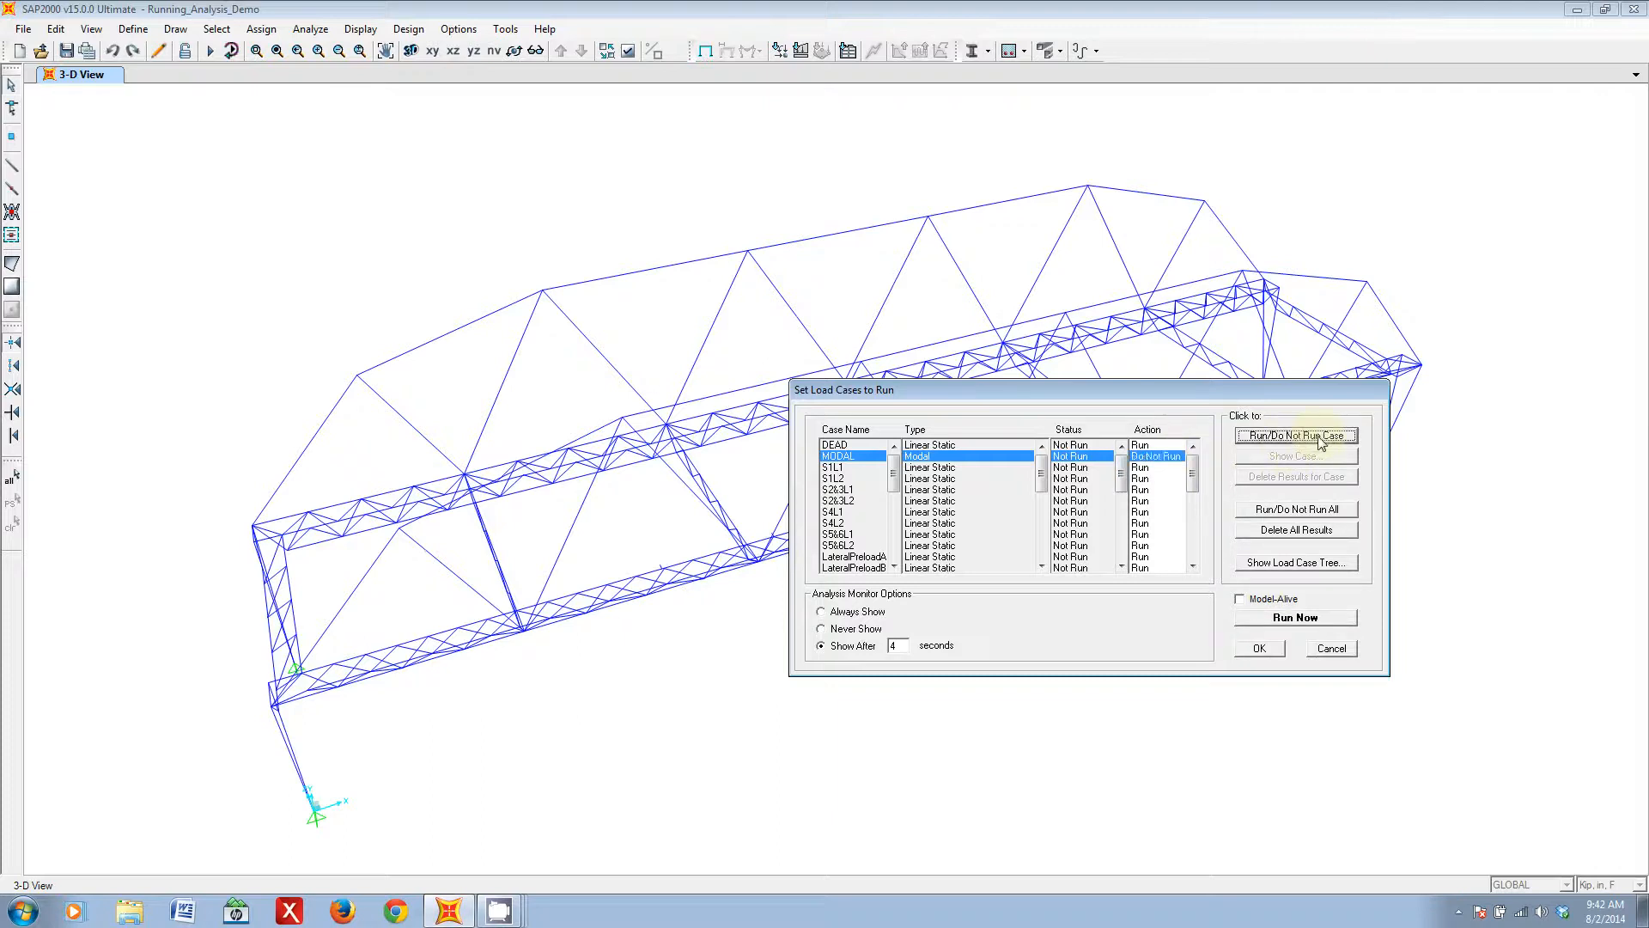
pyautogui.click(1320, 439)
# - Switch all load cases to Do Not Run and back to Run, and check the action list
pyautogui.click(1299, 512)
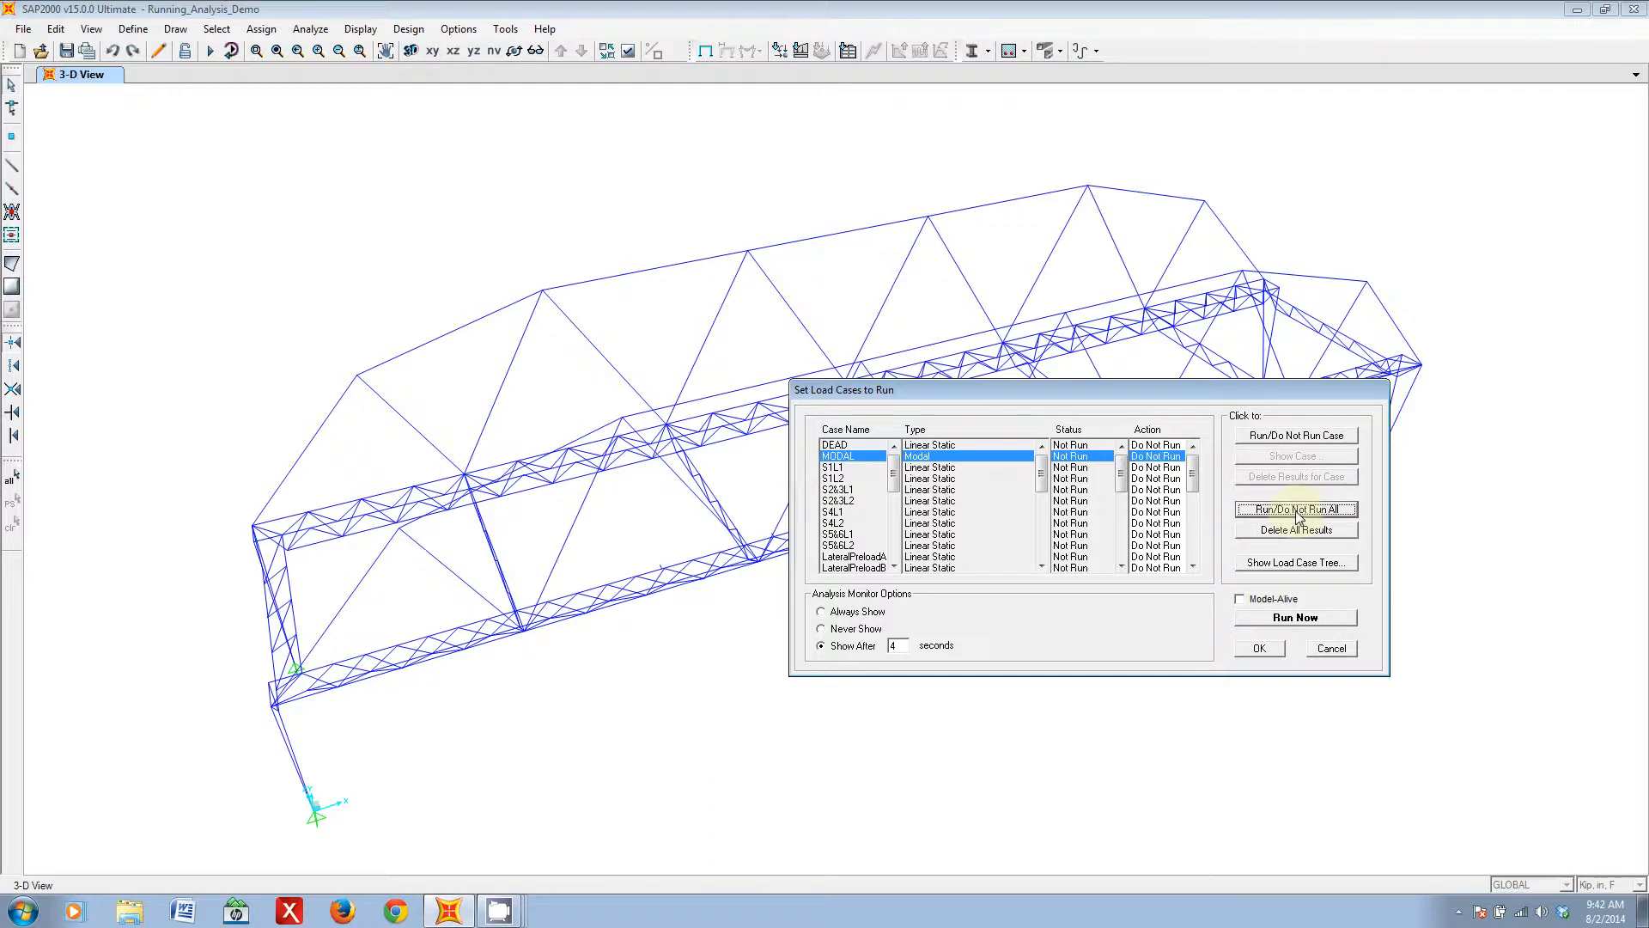
pyautogui.click(1288, 513)
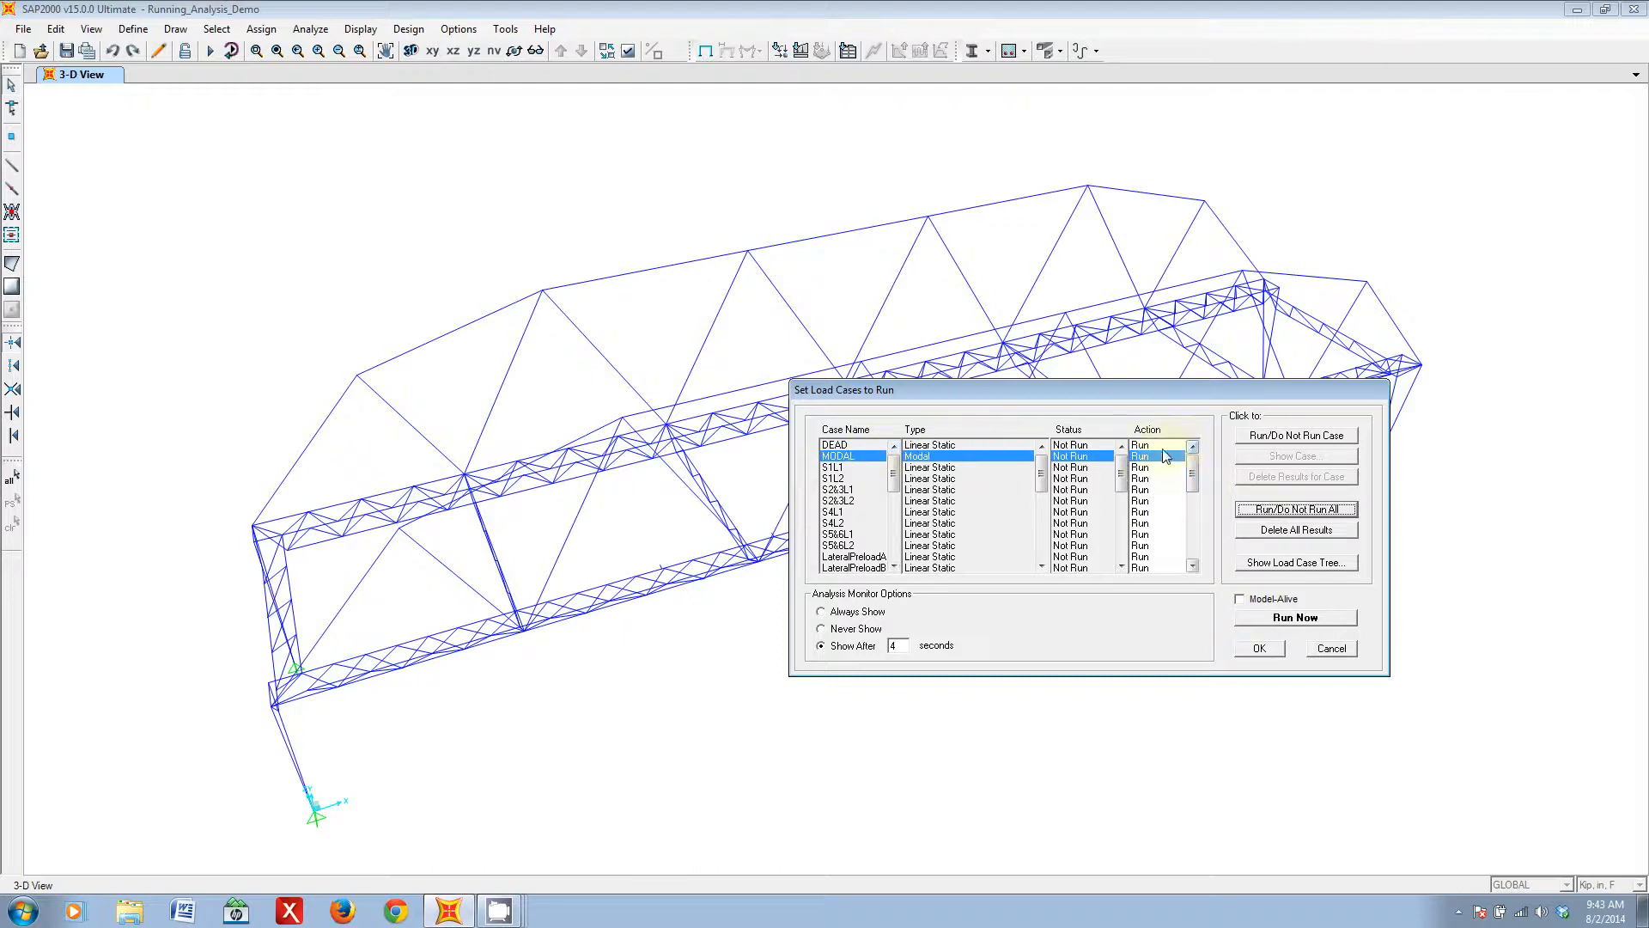
pyautogui.moveTo(1192, 483); pyautogui.dragTo(1195, 511)
pyautogui.scroll(-3, 1190, 507)
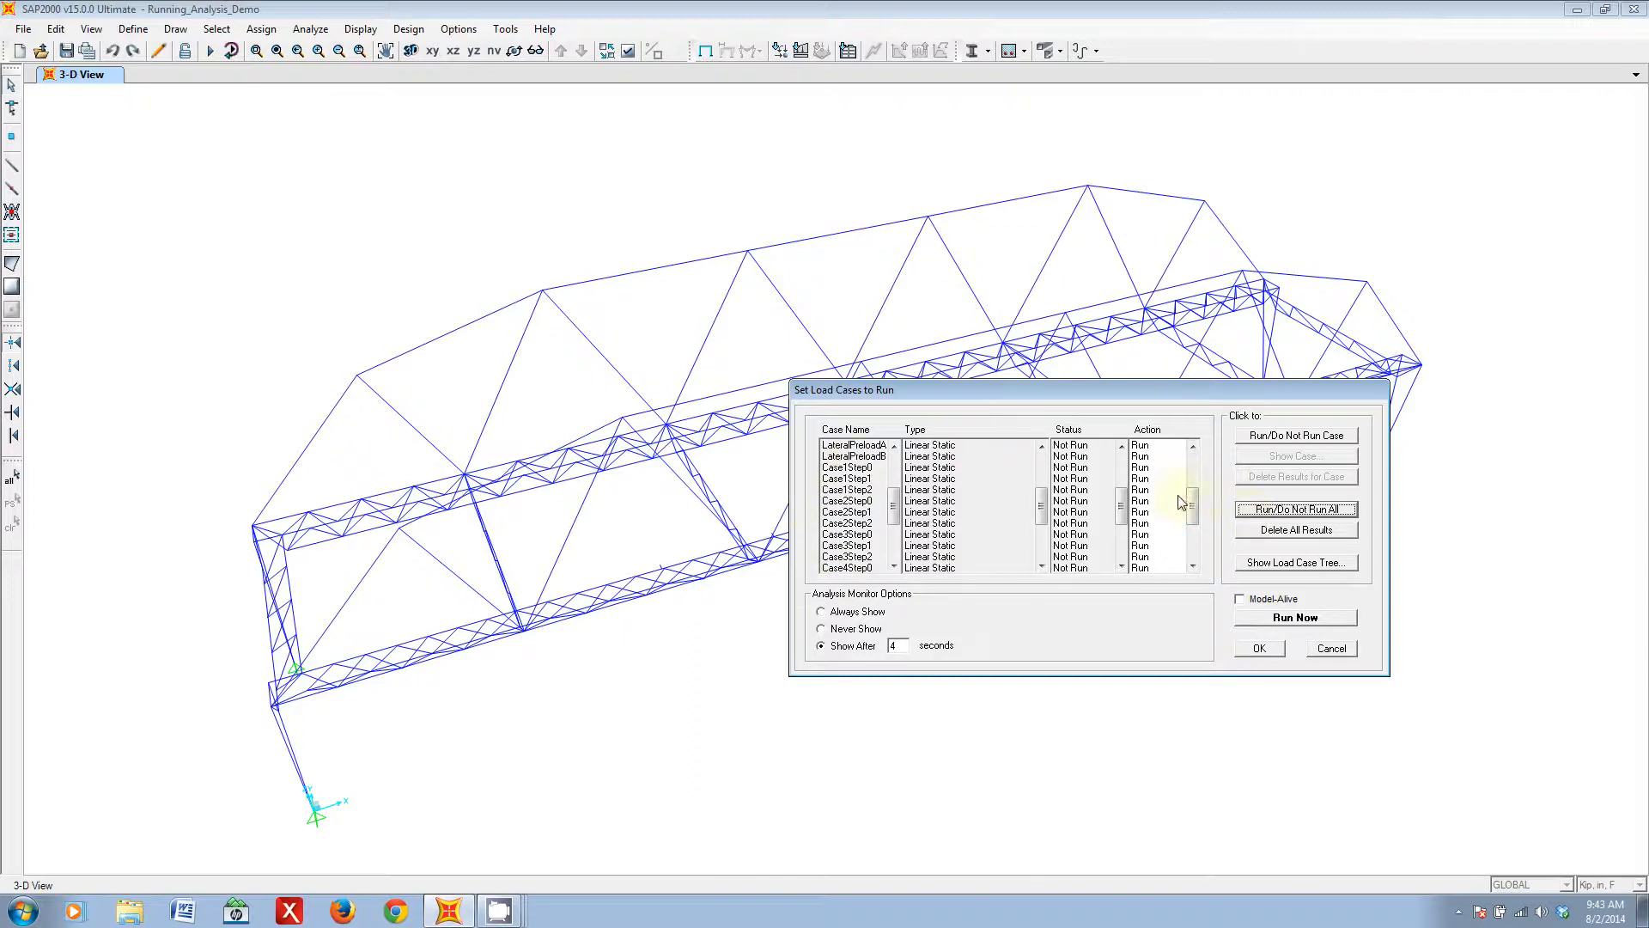
pyautogui.scroll(4, 1194, 524)
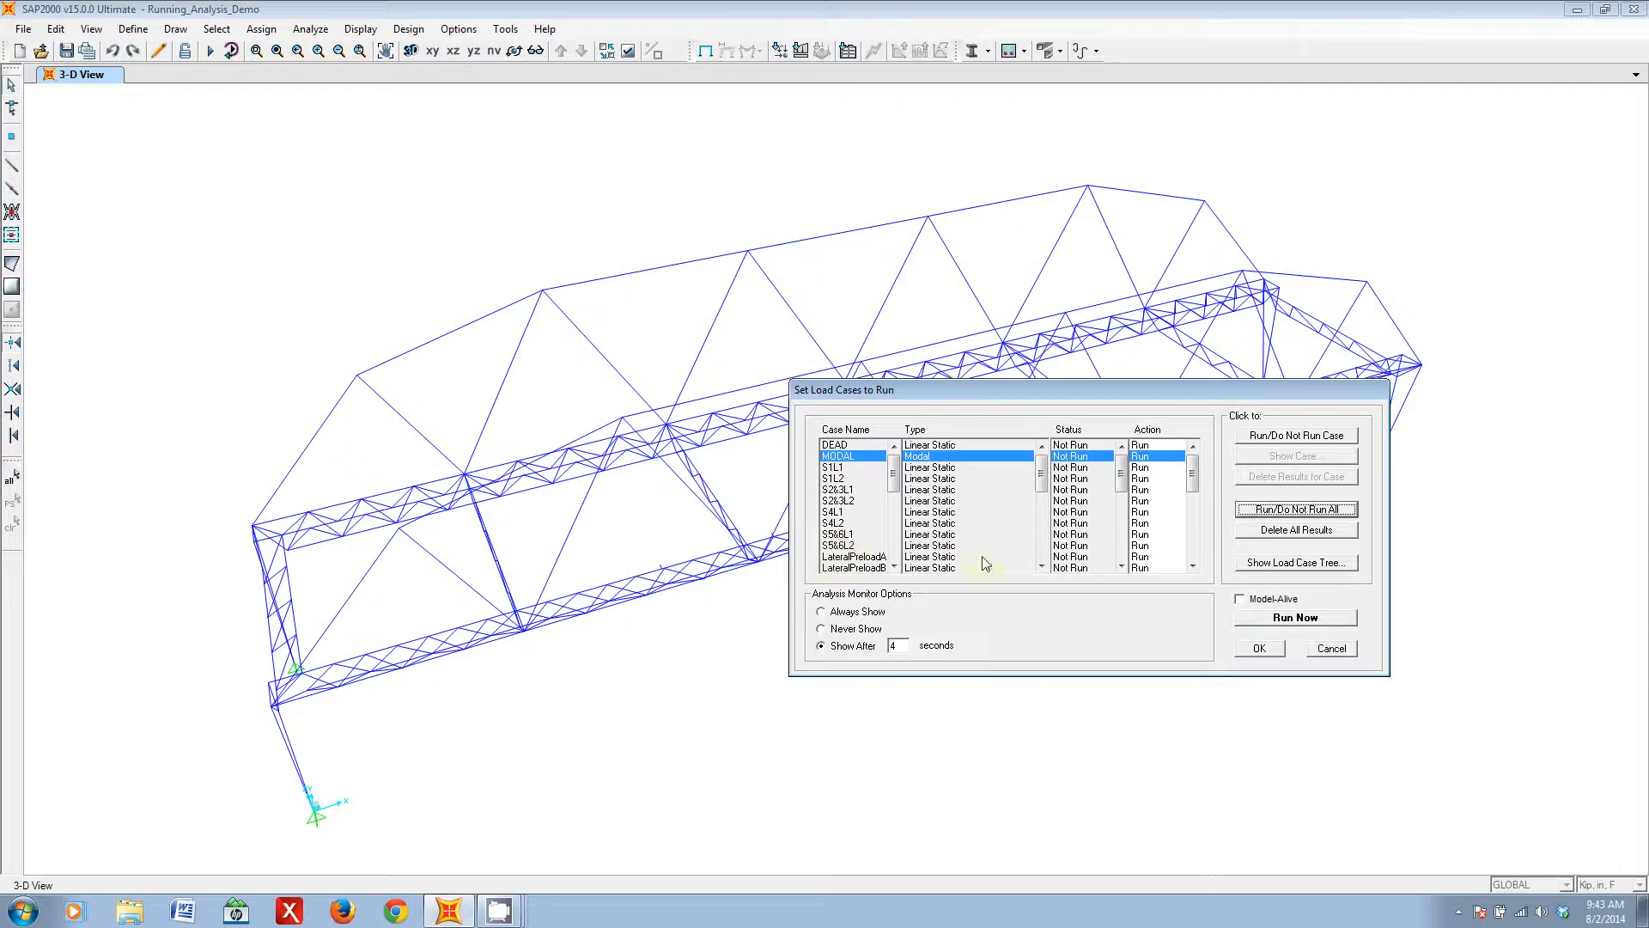
# - Set the load cases from MODAL through LateralPreloadB to Do Not Run and check their actions
pyautogui.click(1156, 458)
pyautogui.moveTo(1156, 462); pyautogui.dragTo(1152, 562)
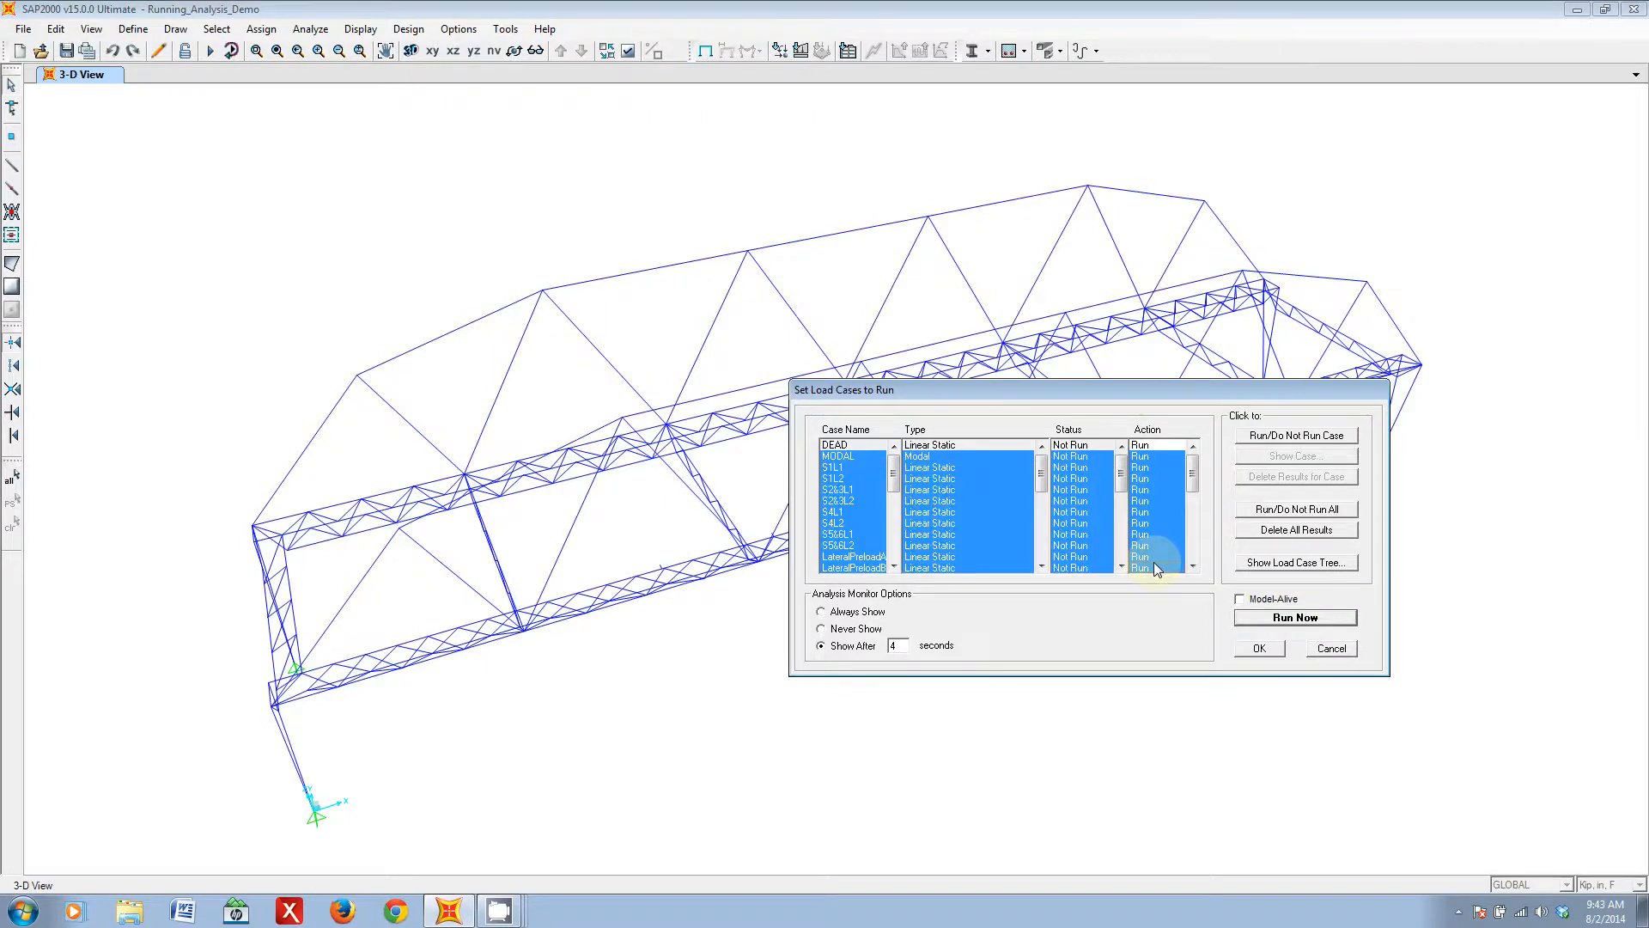
pyautogui.click(1278, 435)
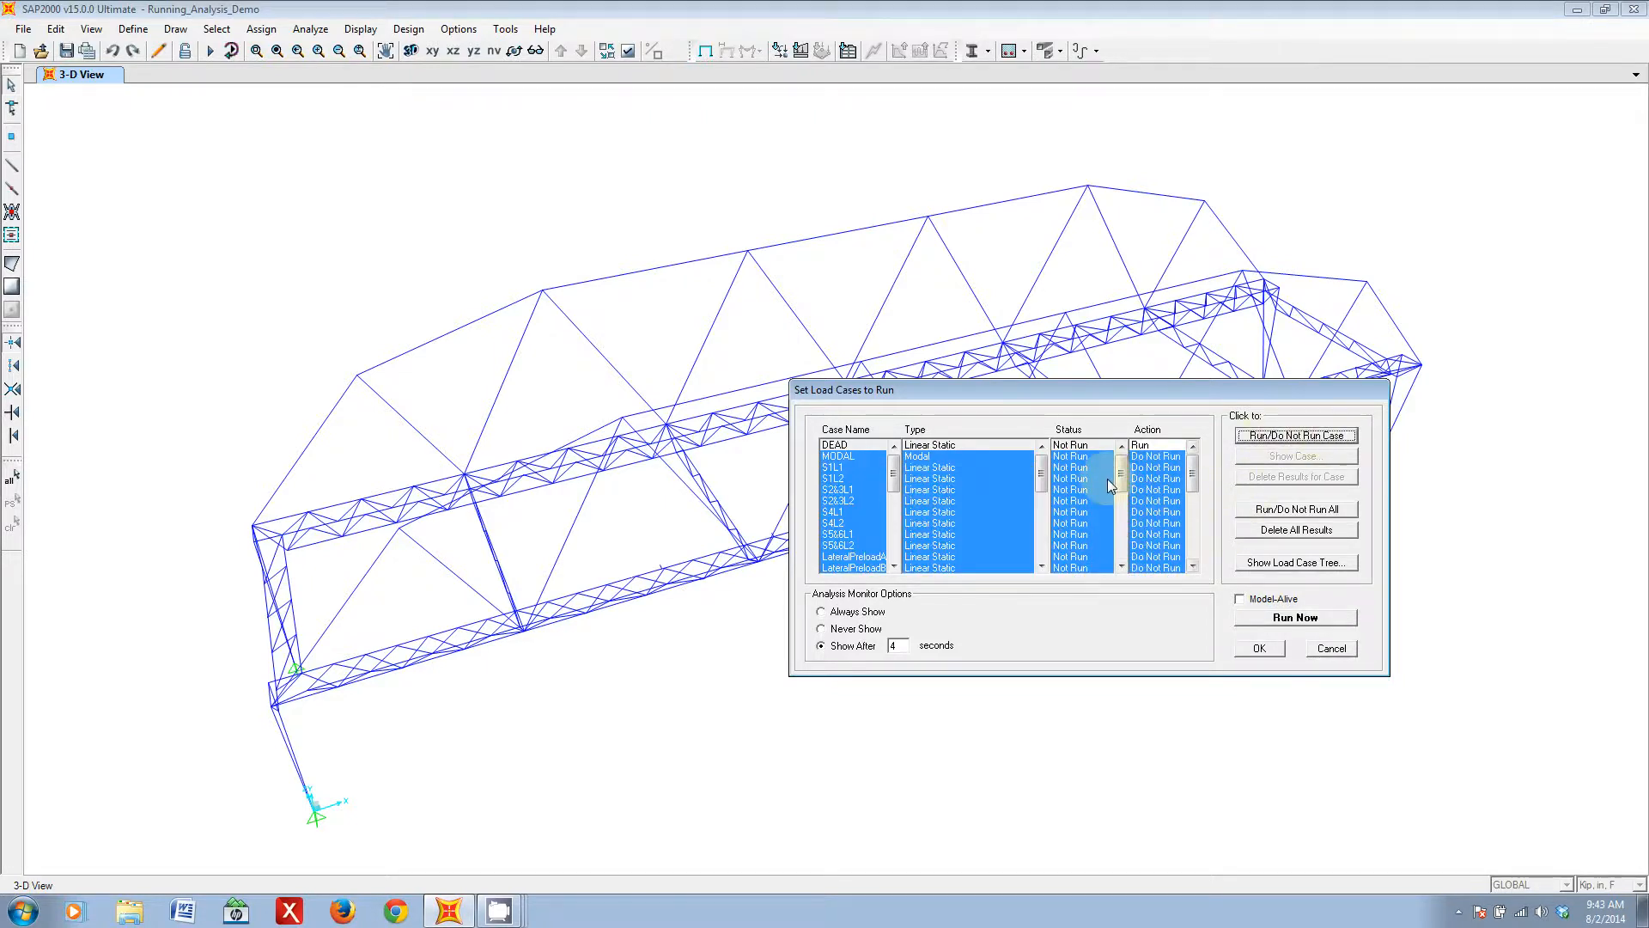
pyautogui.click(1157, 456)
pyautogui.scroll(-2, 1160, 515)
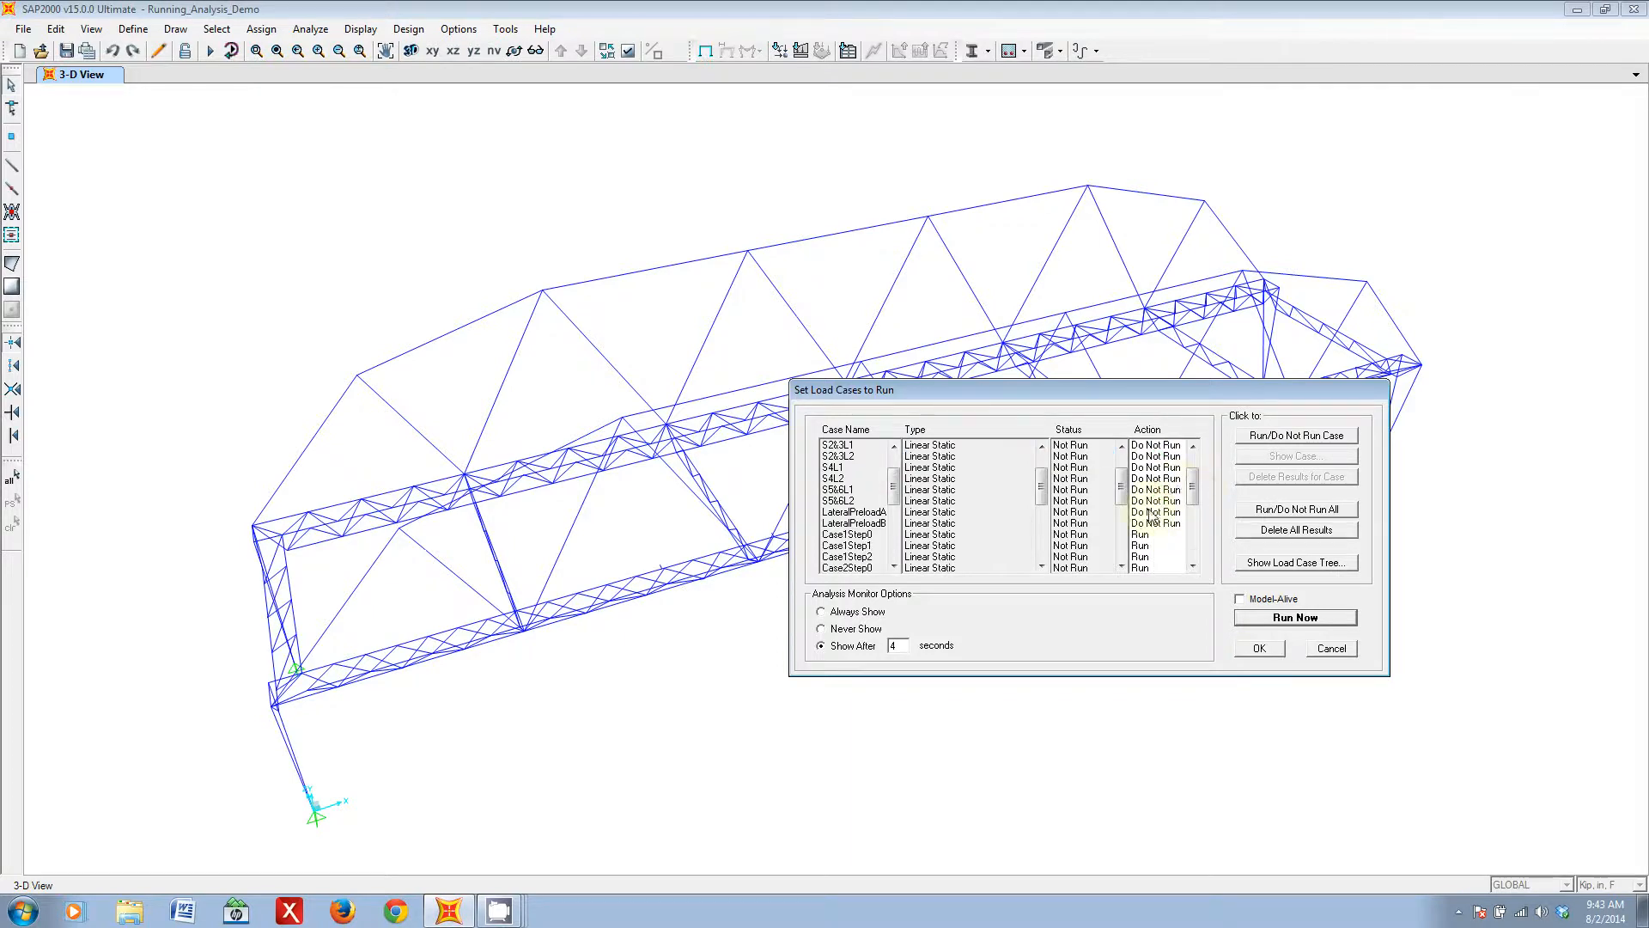
pyautogui.moveTo(1193, 490); pyautogui.dragTo(1193, 475)
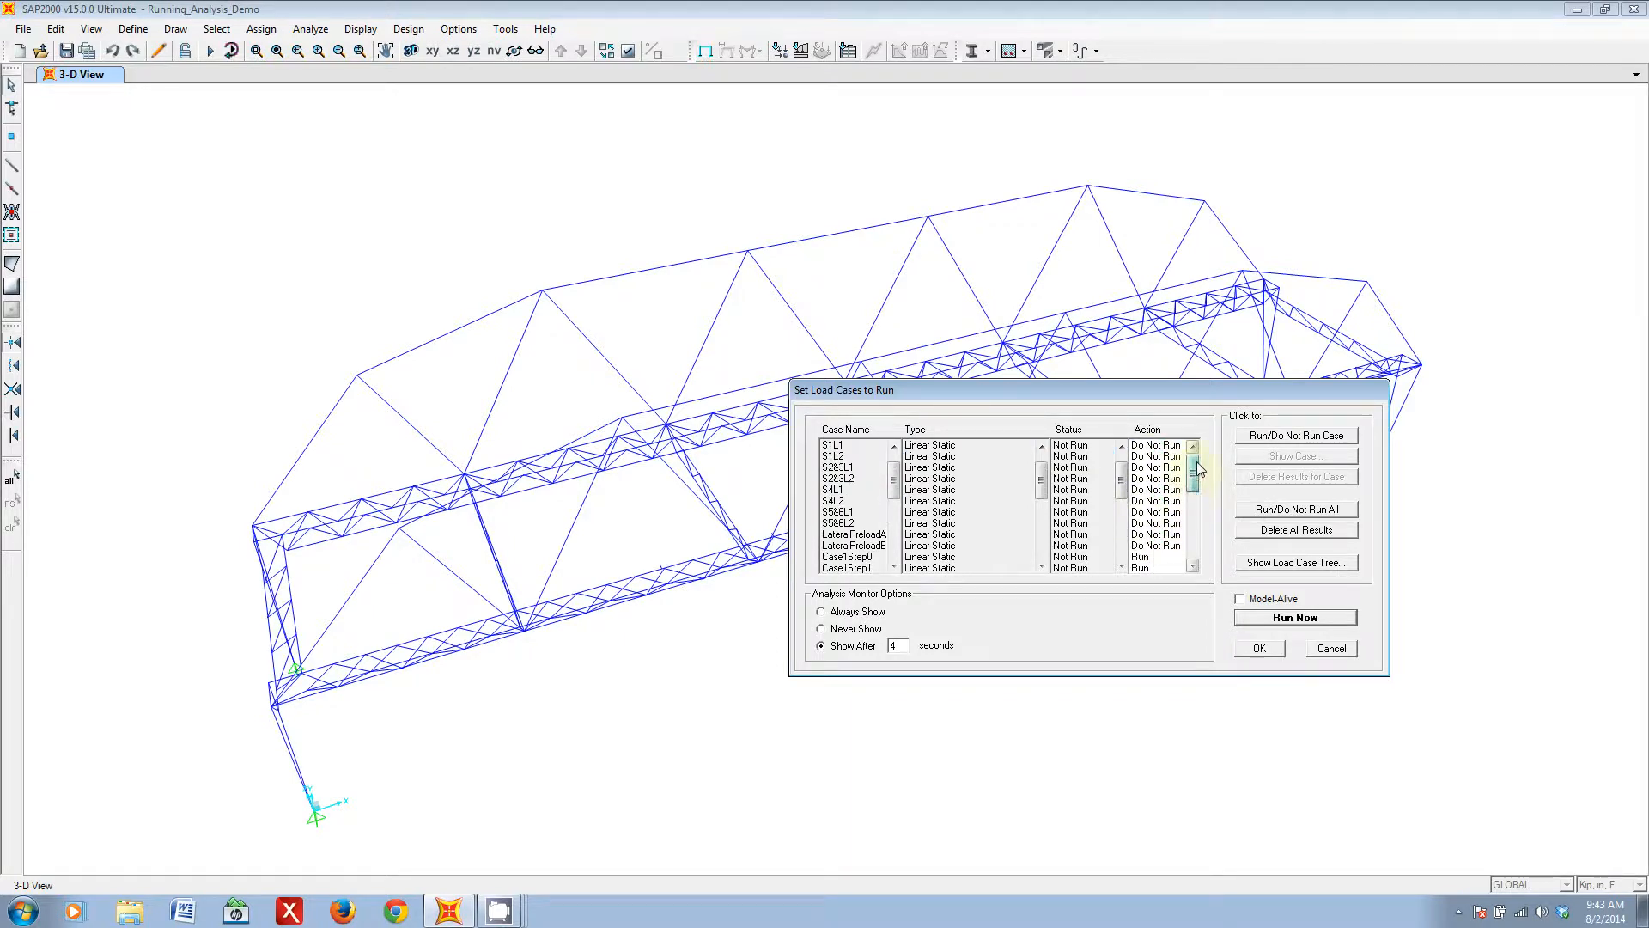
pyautogui.scroll(1, 1195, 468)
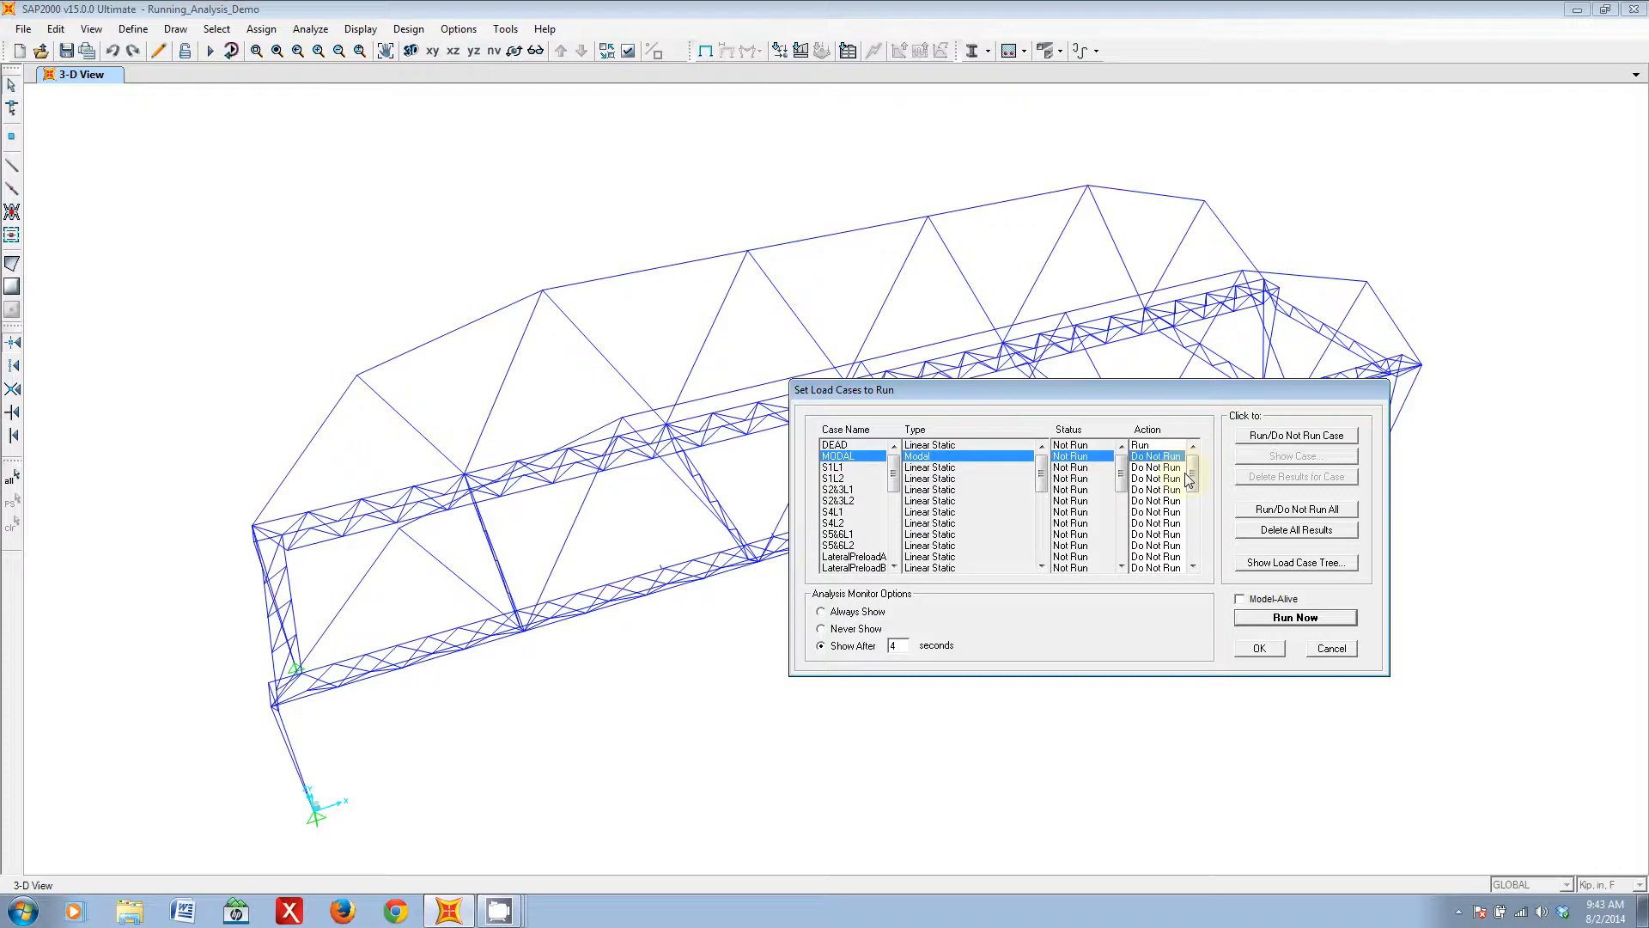
# - Check the actions down to CaseLStep1 and run the analysis for the DEAD and step load cases
pyautogui.scroll(-2, 1196, 470)
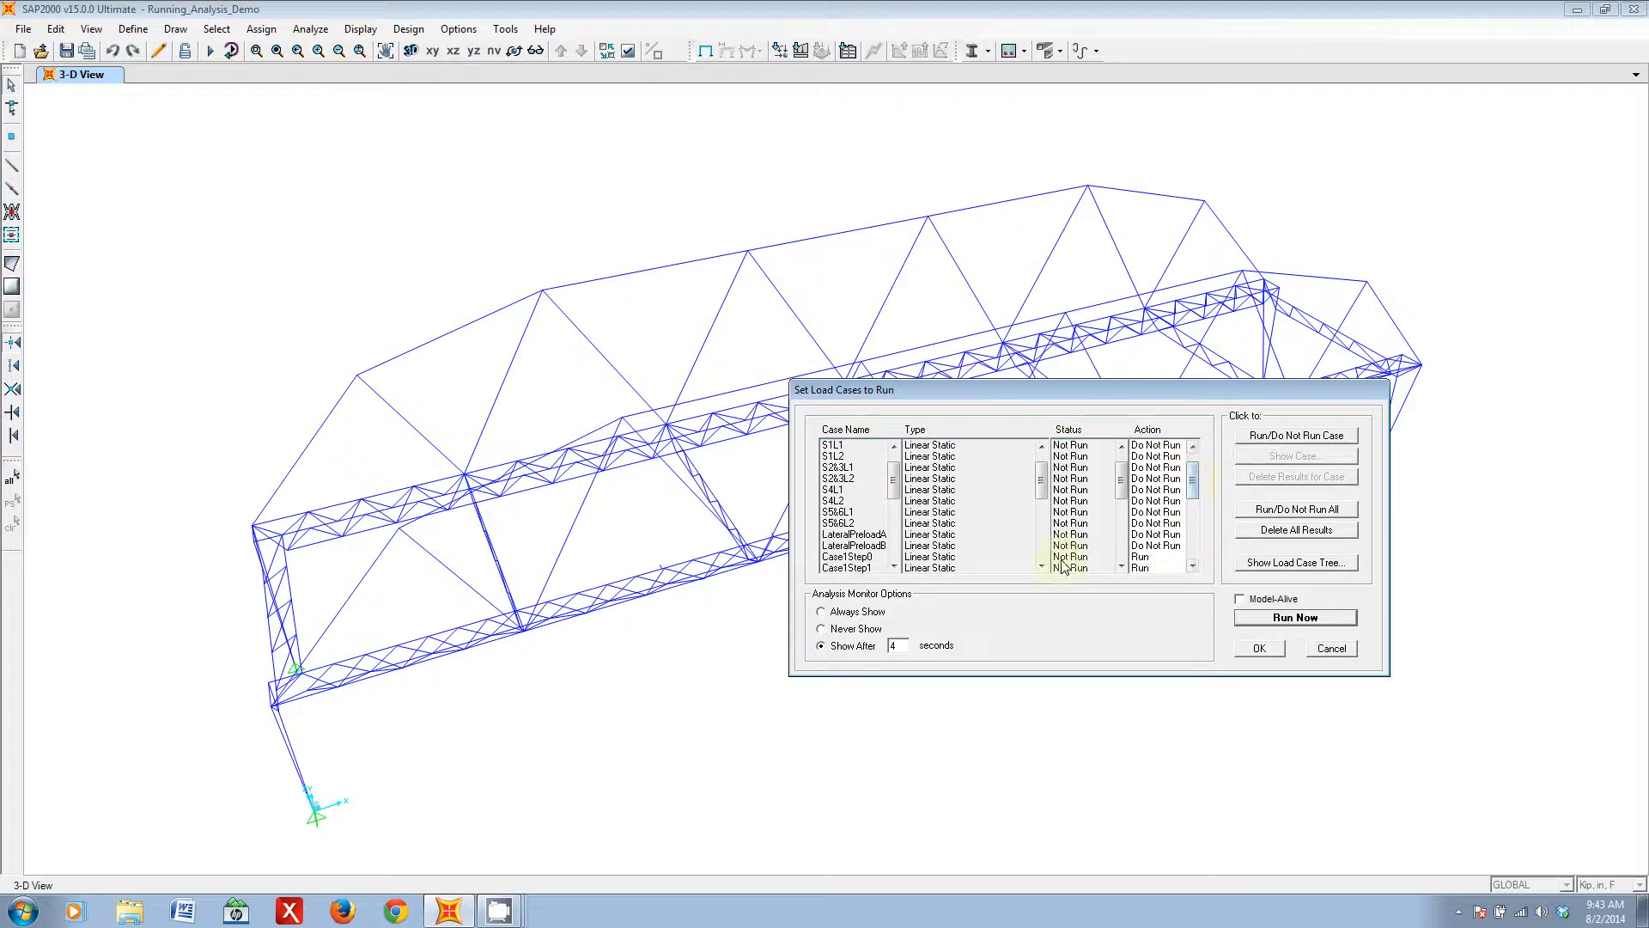
pyautogui.scroll(-3, 1196, 500)
pyautogui.scroll(-5, 1193, 502)
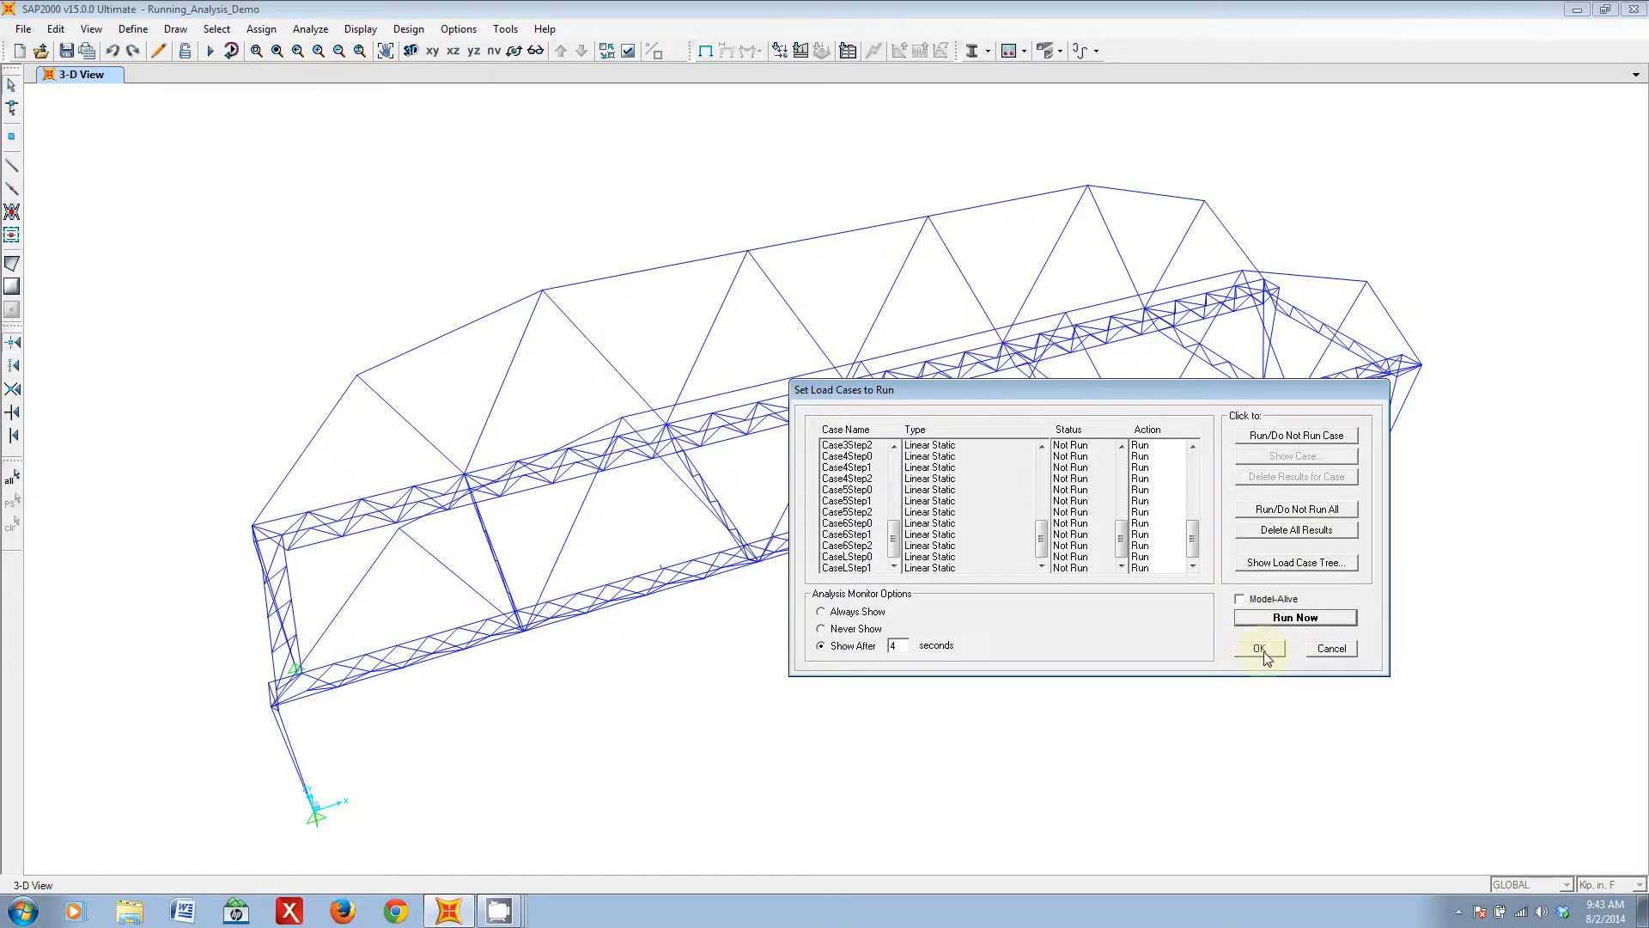
pyautogui.click(1301, 620)
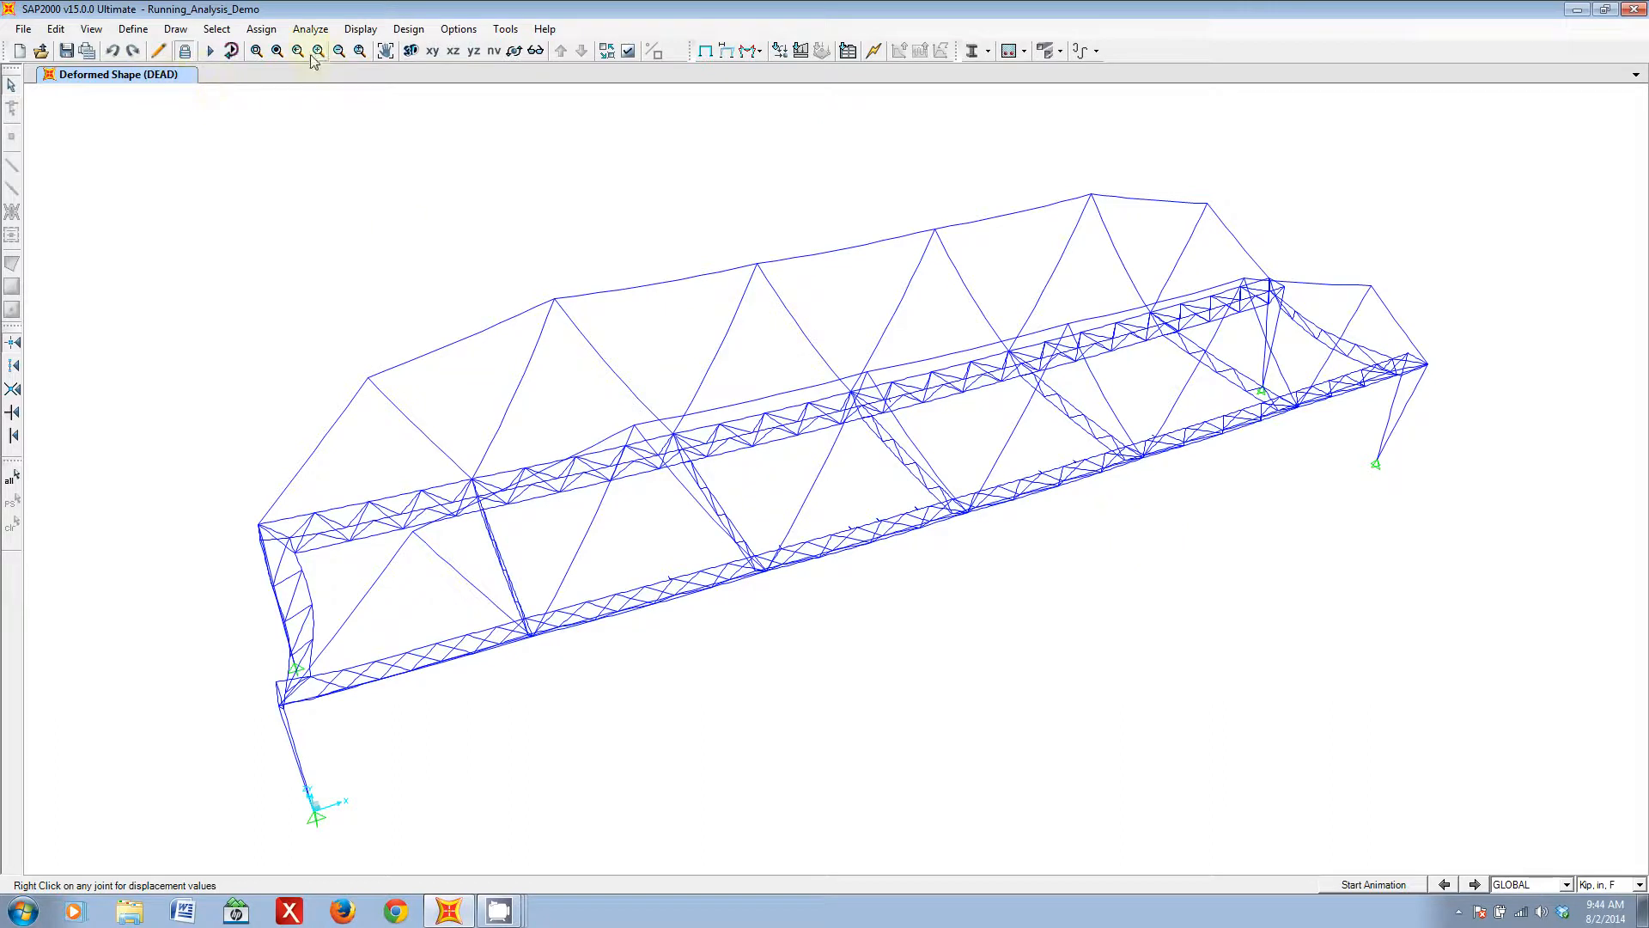
# - Display the deformed shape for the DEAD case with a scale factor of 100
pyautogui.keyDown('shift'); pyautogui.moveTo(704, 648); pyautogui.dragTo(643, 609, button='middle'); pyautogui.keyUp('shift')
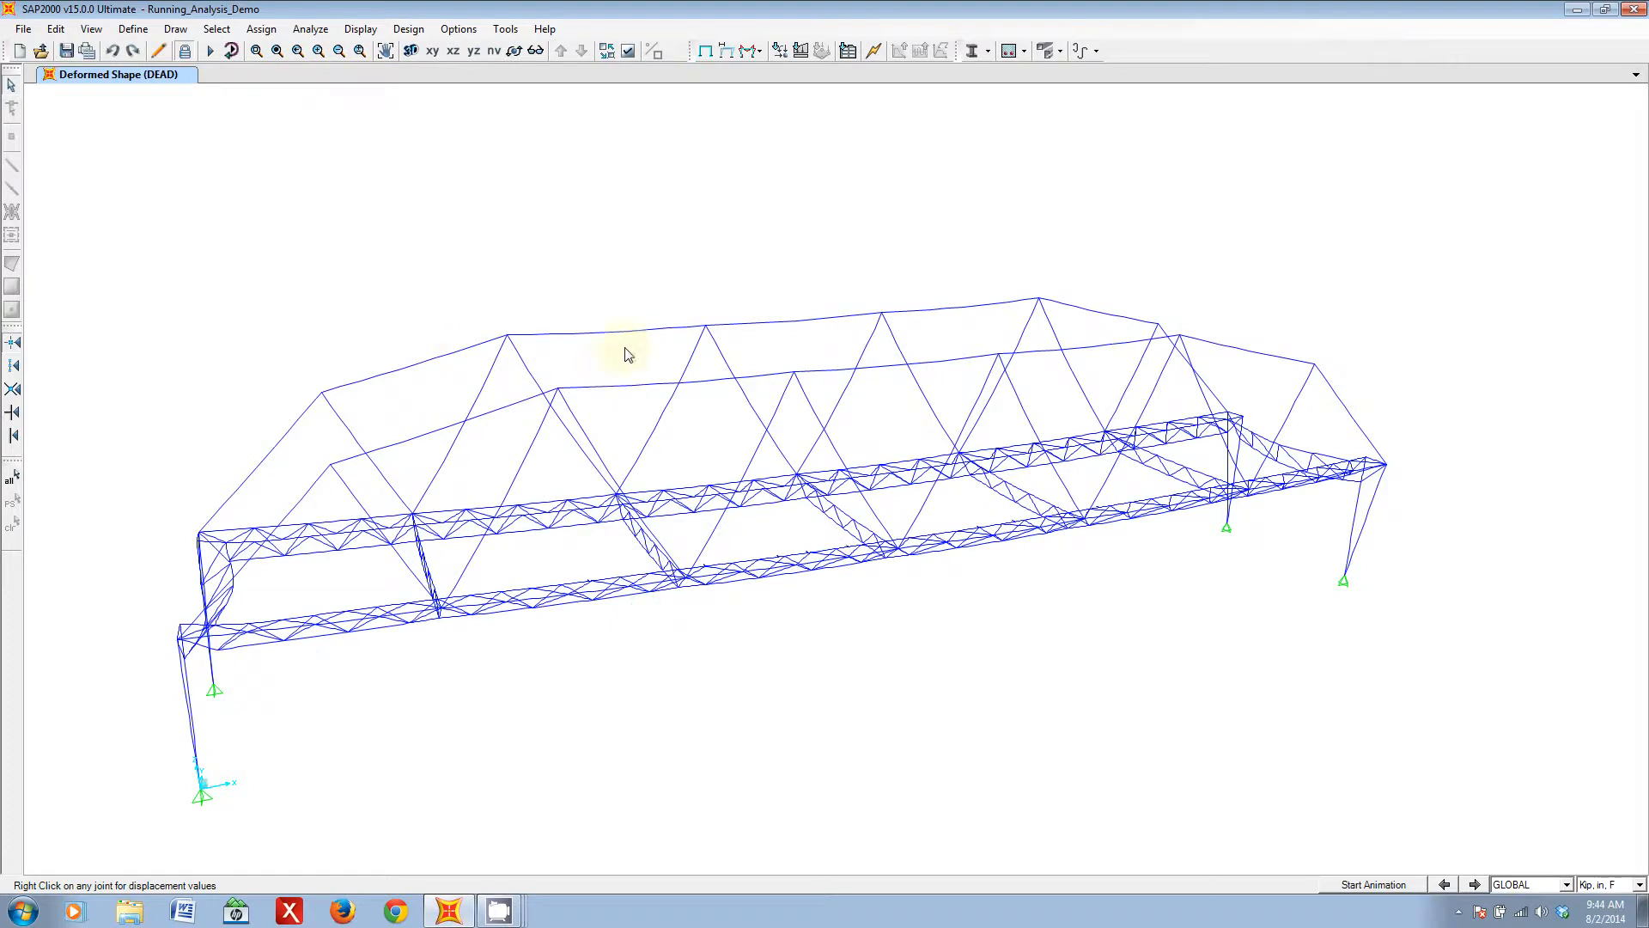
pyautogui.moveTo(390, 662); pyautogui.dragTo(775, 625, button='middle')
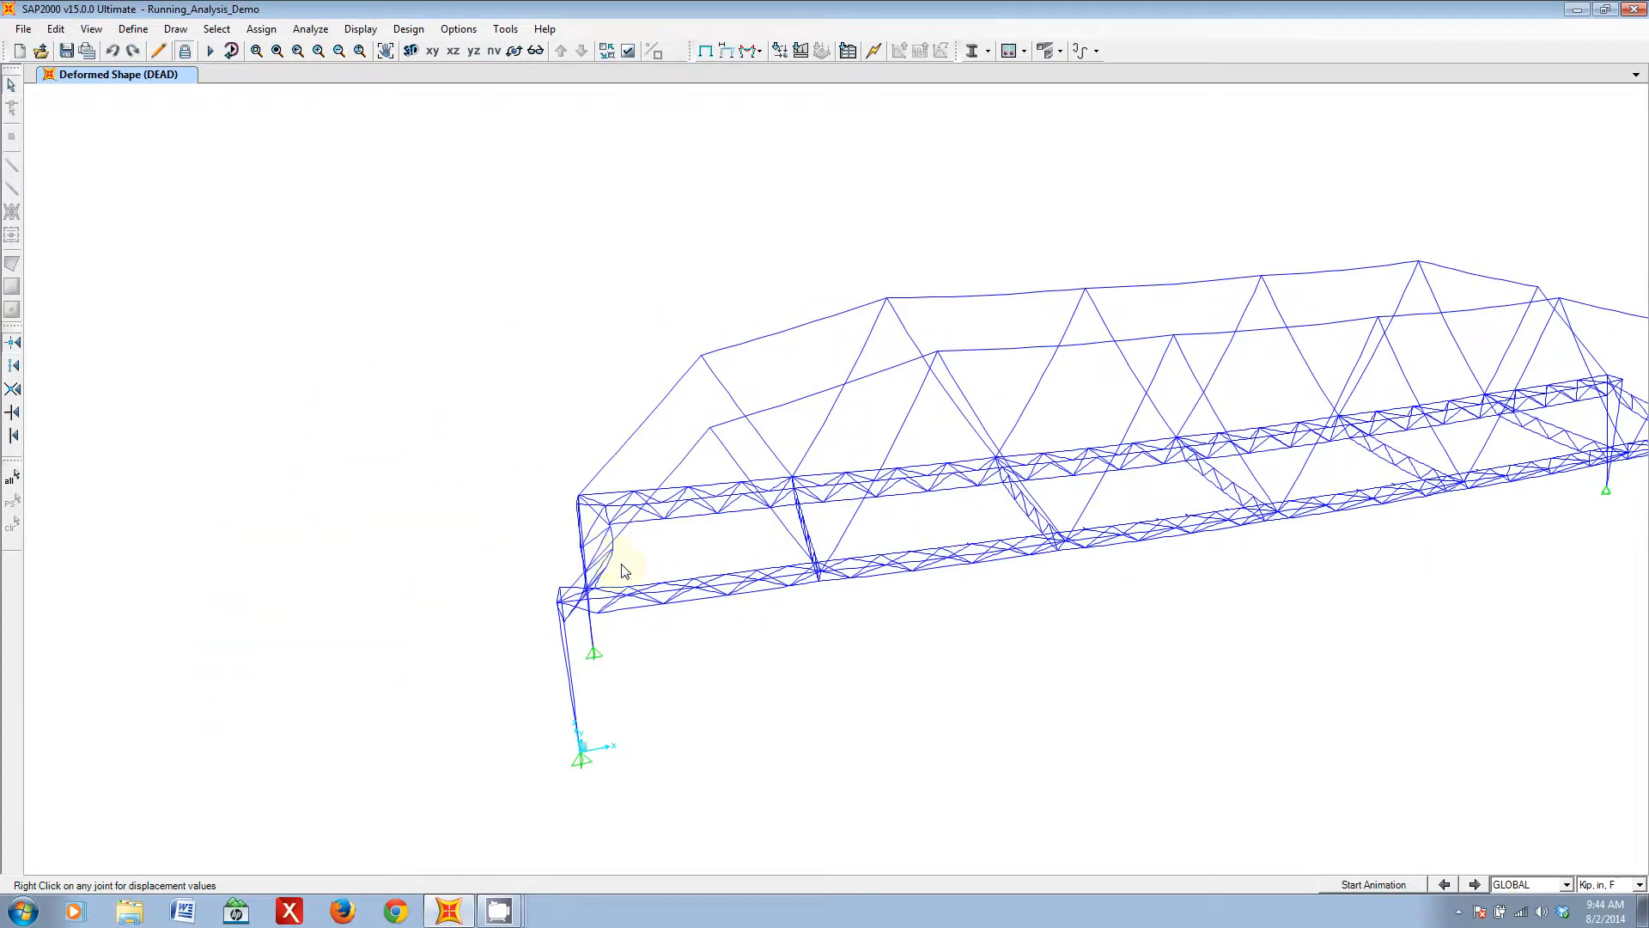
pyautogui.moveTo(1201, 512); pyautogui.dragTo(937, 588, button='middle')
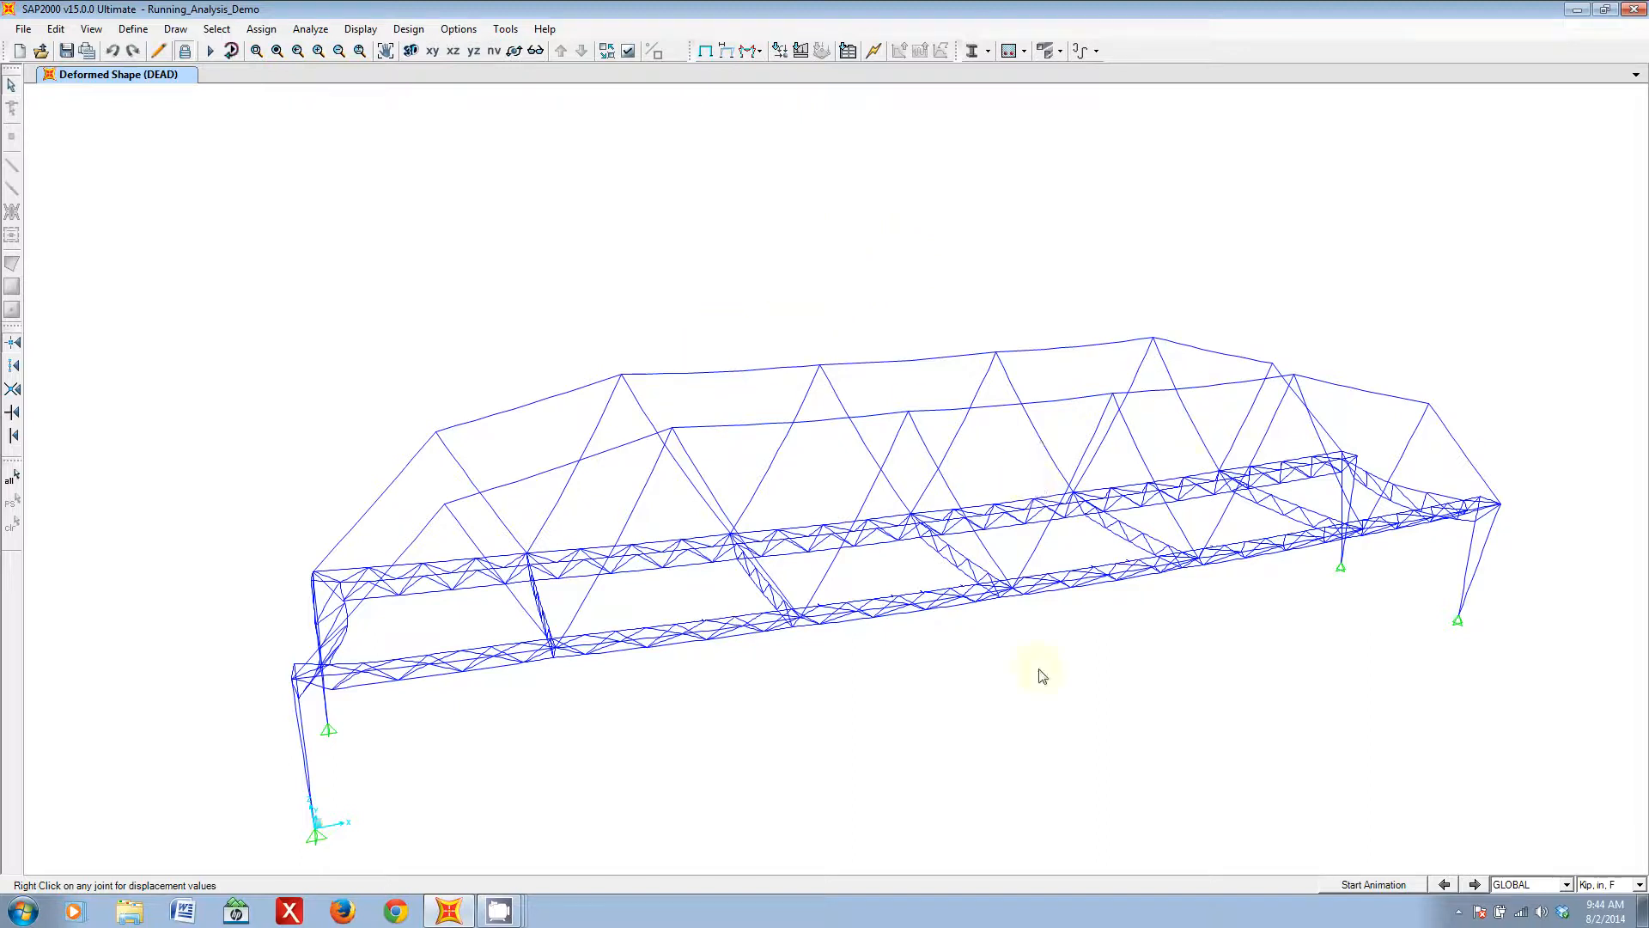
pyautogui.moveTo(898, 648); pyautogui.dragTo(826, 608, button='middle')
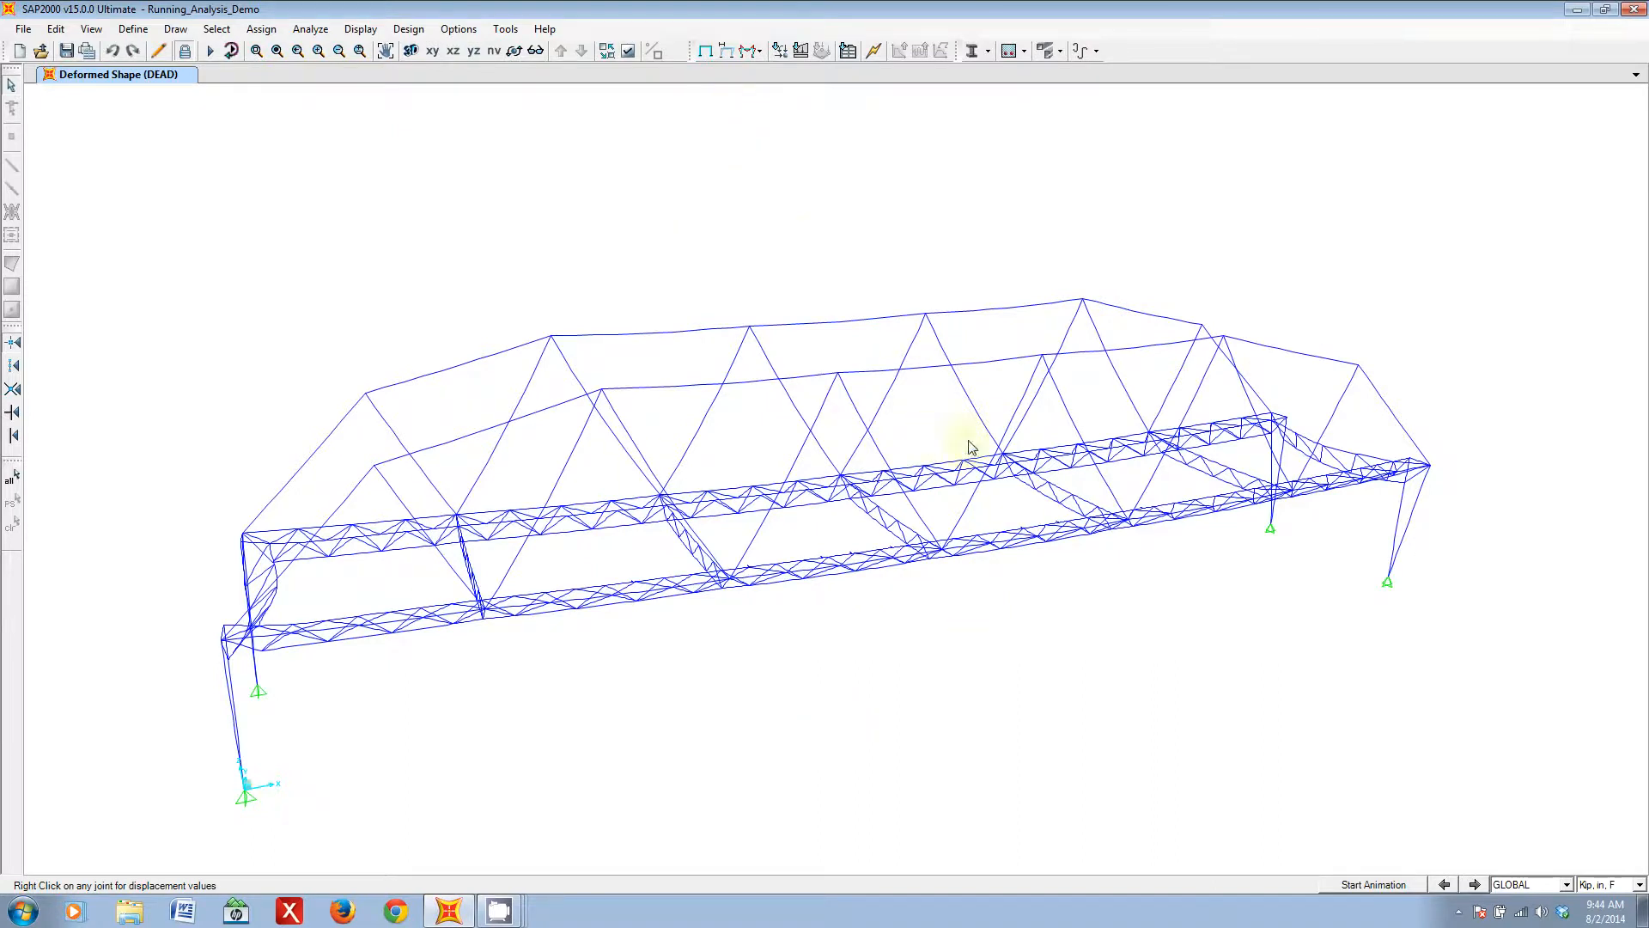
pyautogui.click(725, 53)
pyautogui.moveTo(817, 220); pyautogui.dragTo(1257, 535)
pyautogui.click(1372, 579)
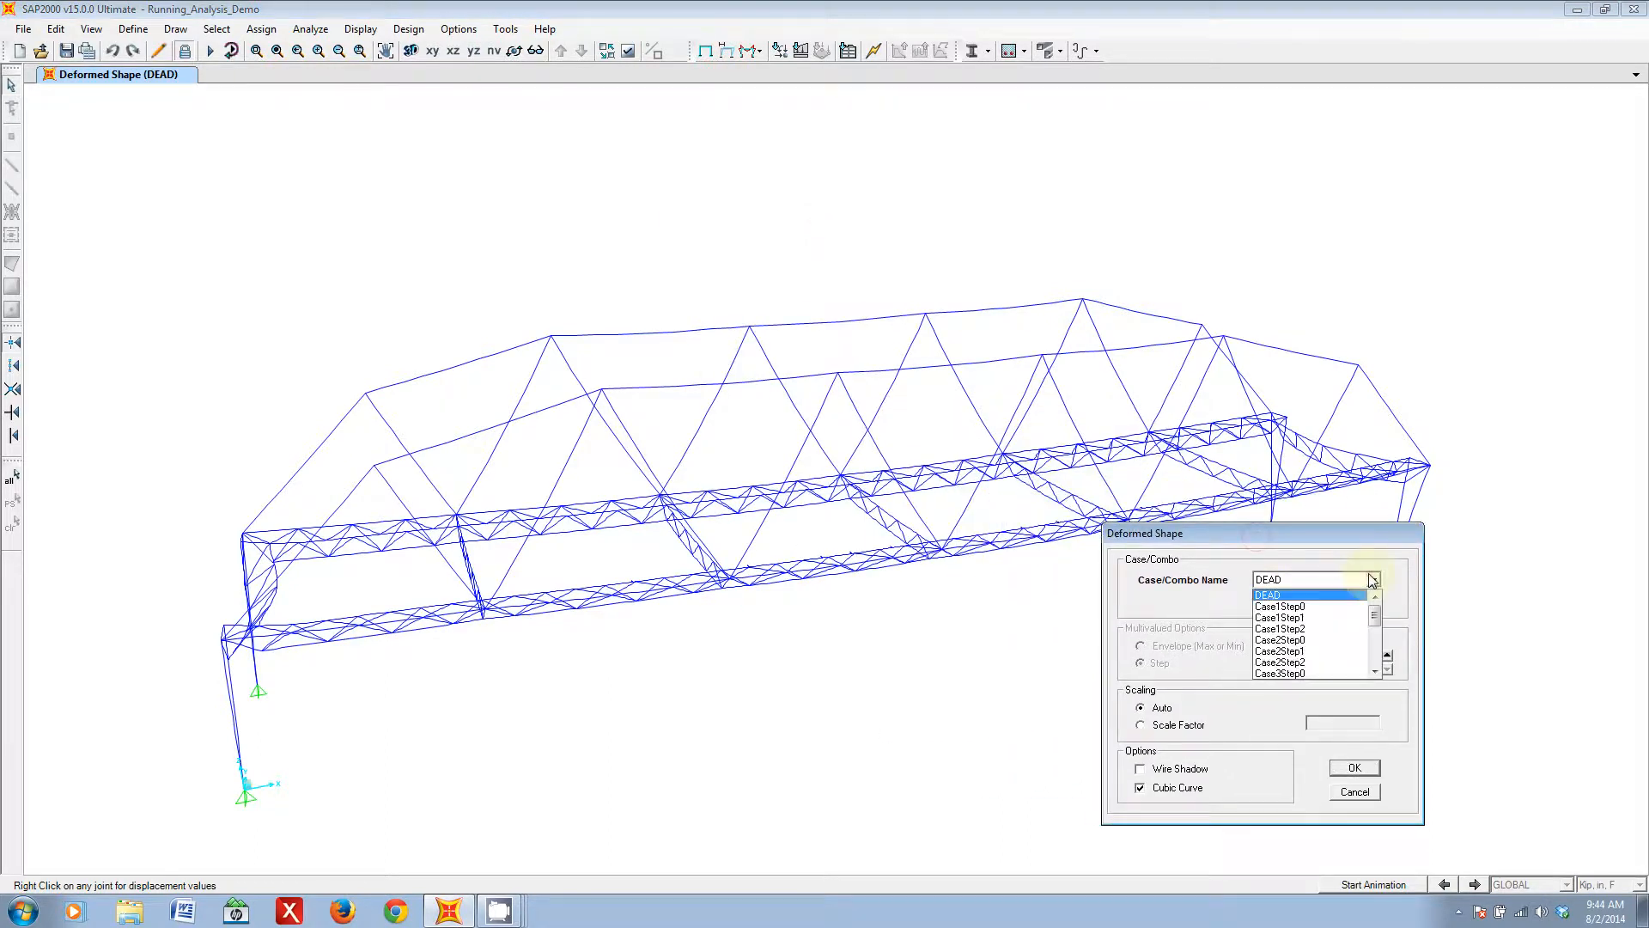
pyautogui.click(1283, 596)
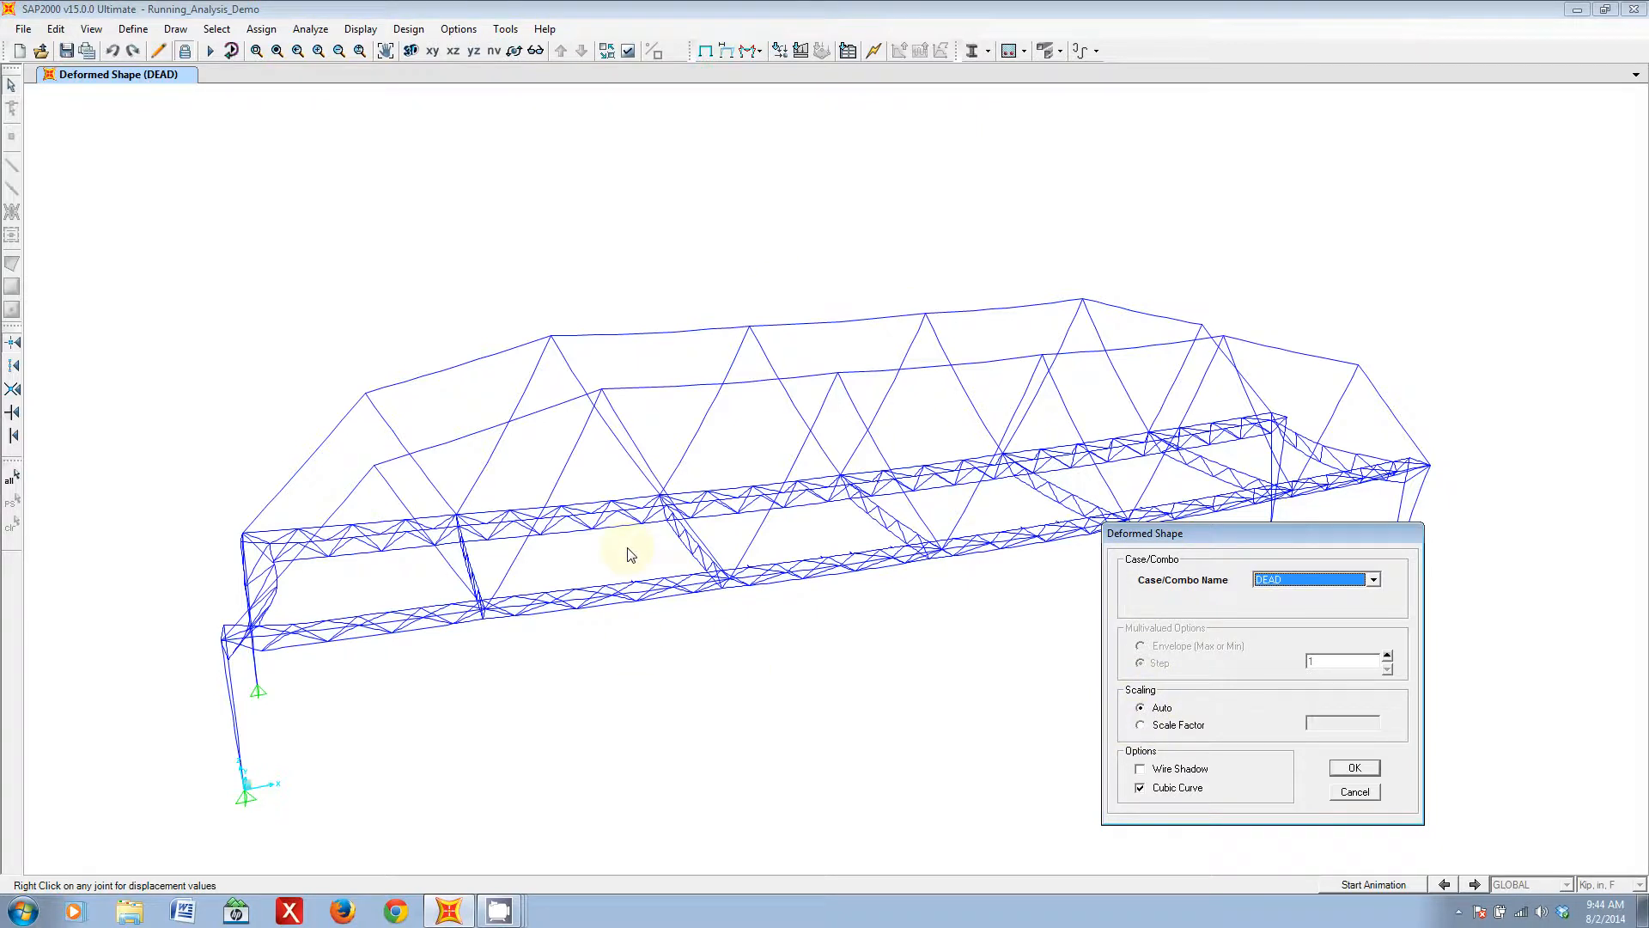
pyautogui.click(1143, 727)
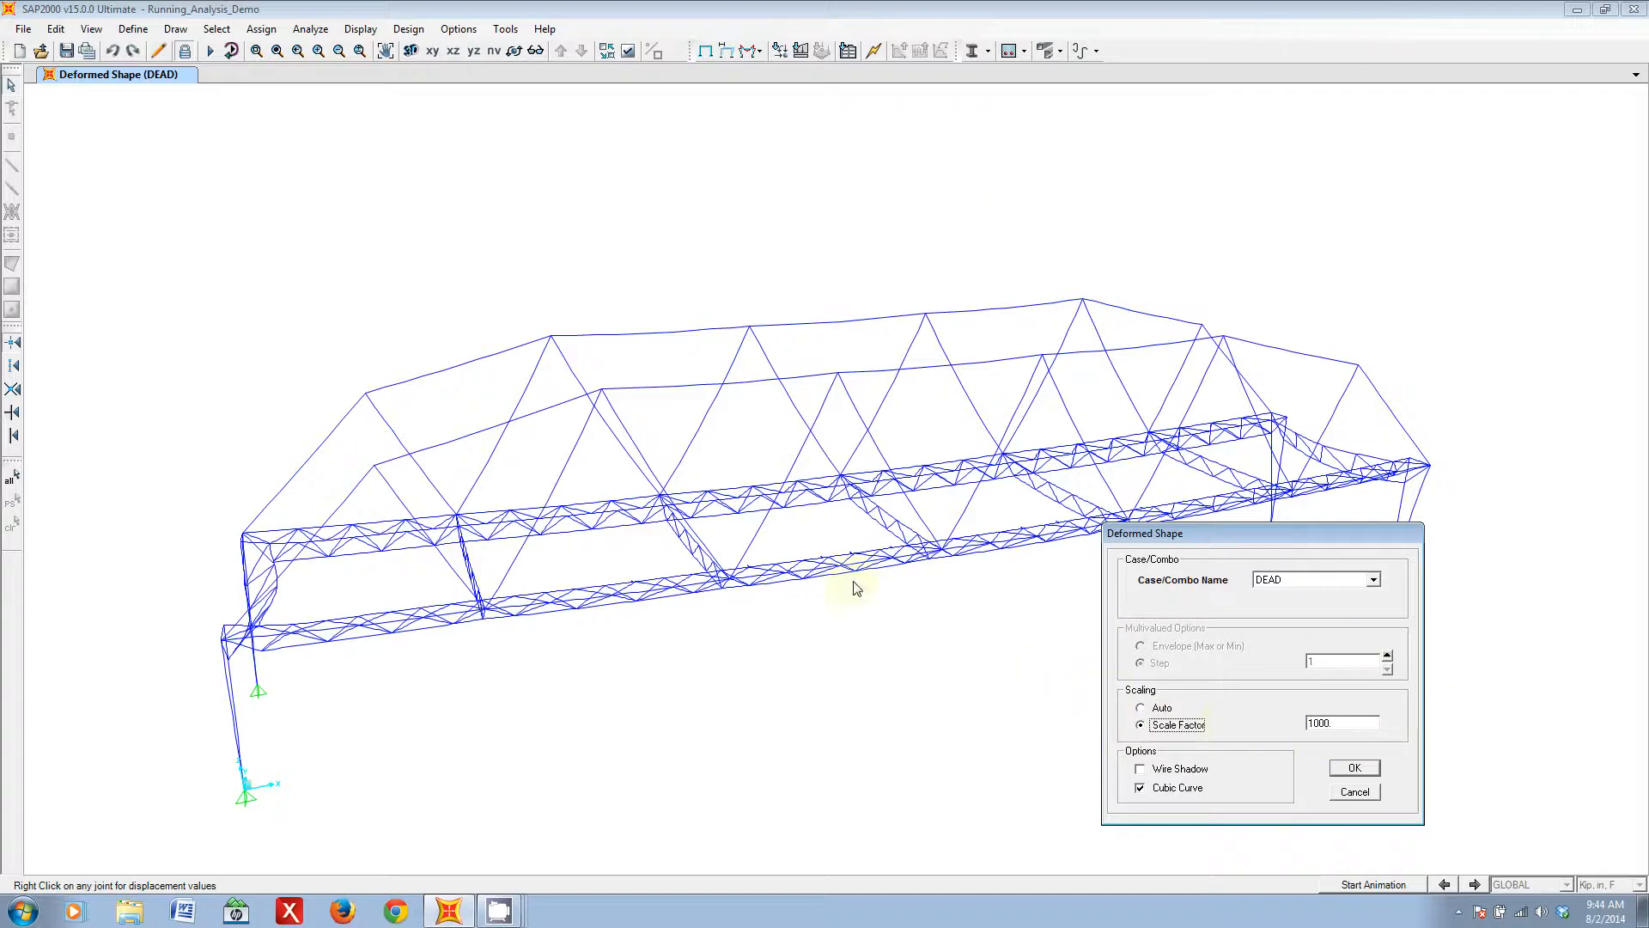
pyautogui.doubleClick(1345, 722)
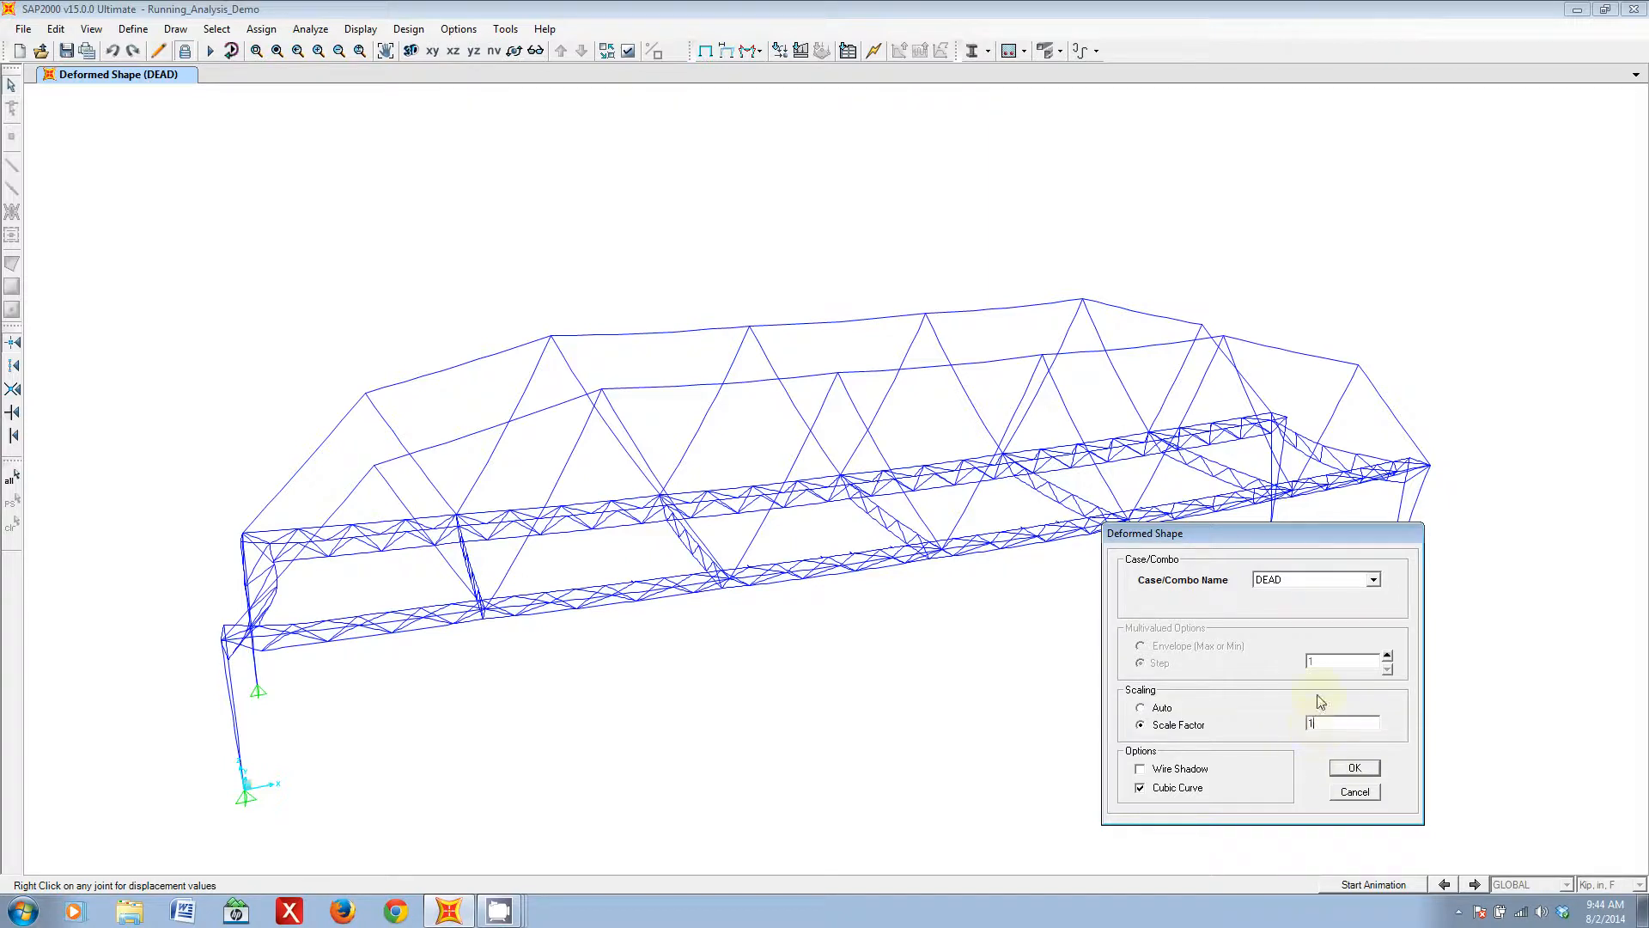
pyautogui.click(1355, 769)
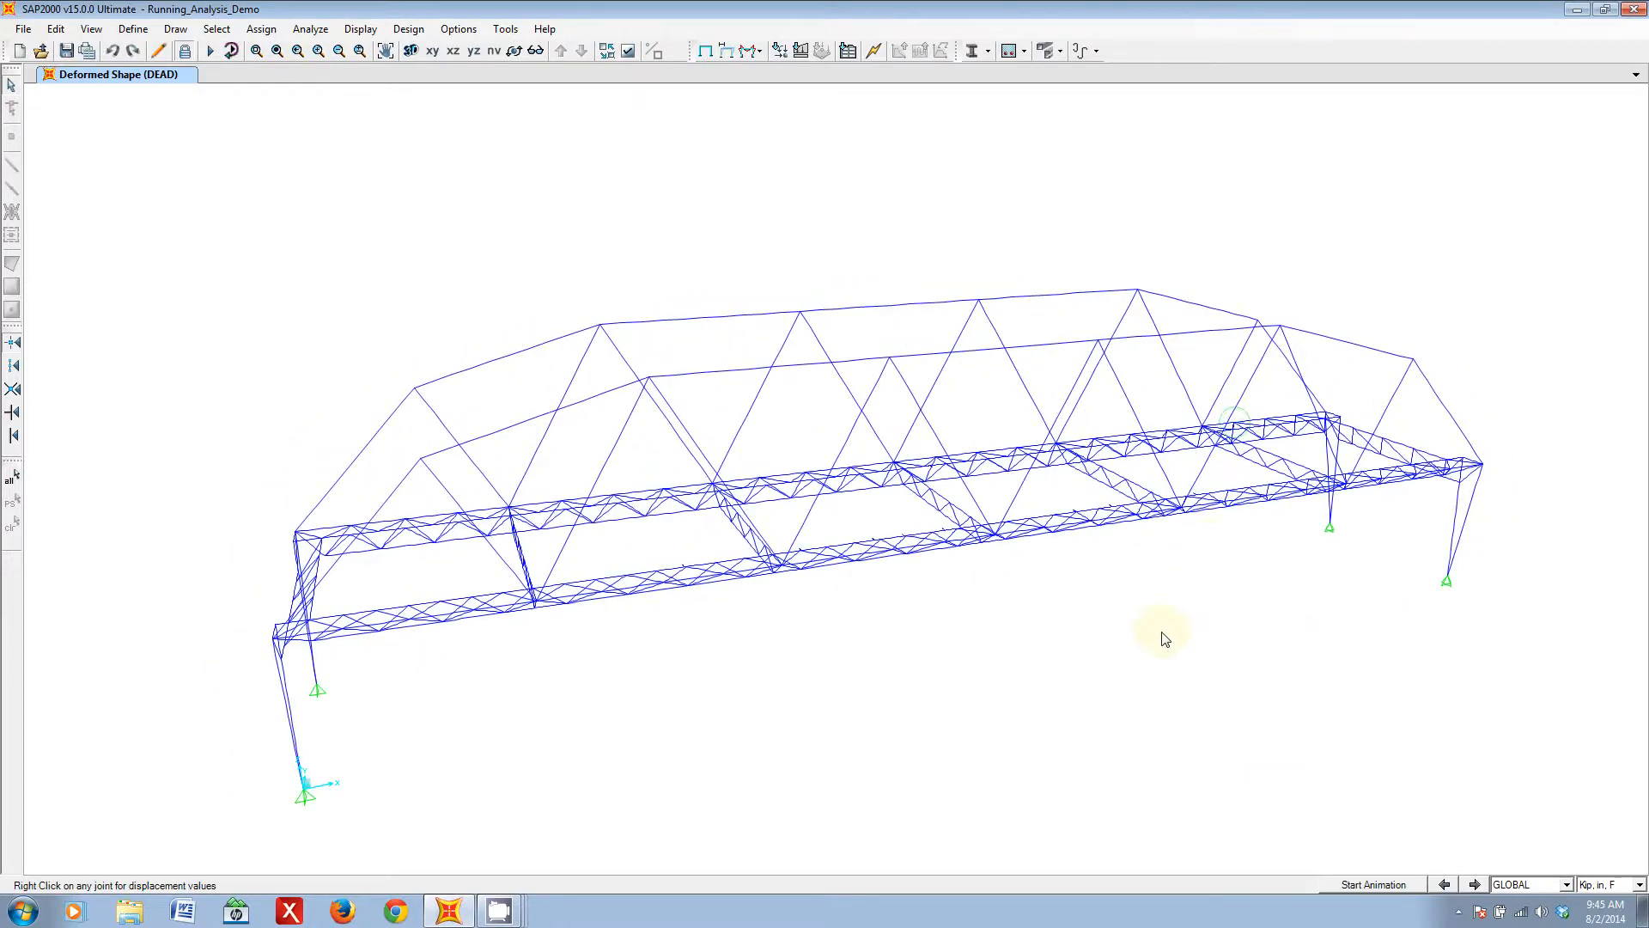
# - Return the DEAD deformed shape to Auto scaling
pyautogui.moveTo(1158, 632); pyautogui.dragTo(1147, 633, button='middle')
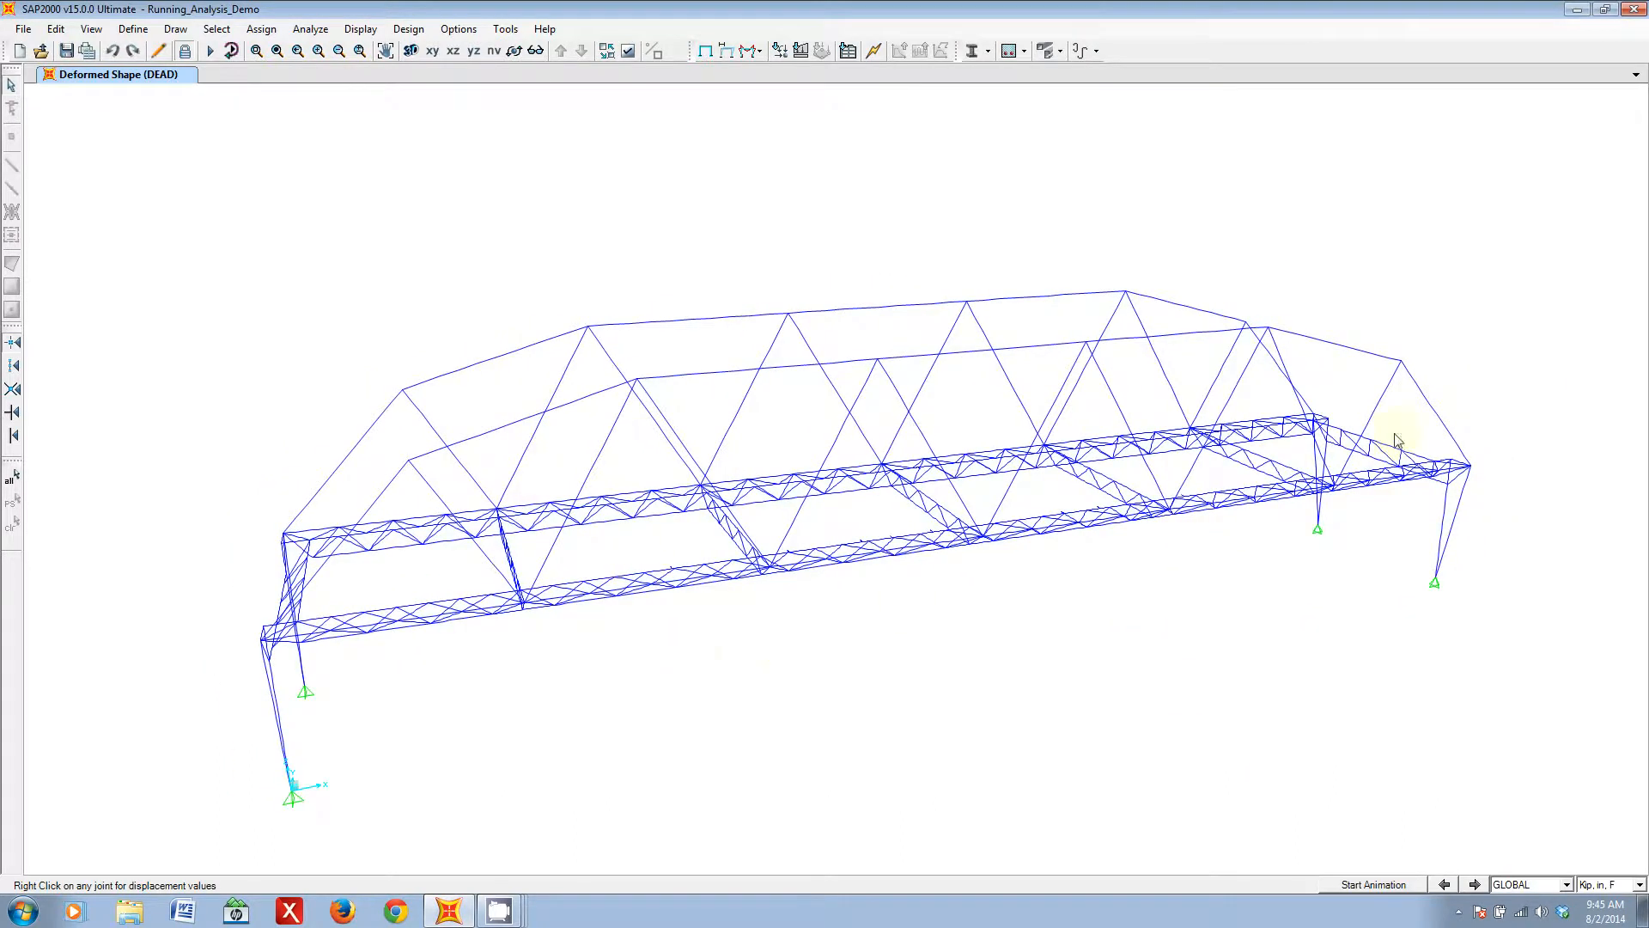
pyautogui.click(725, 51)
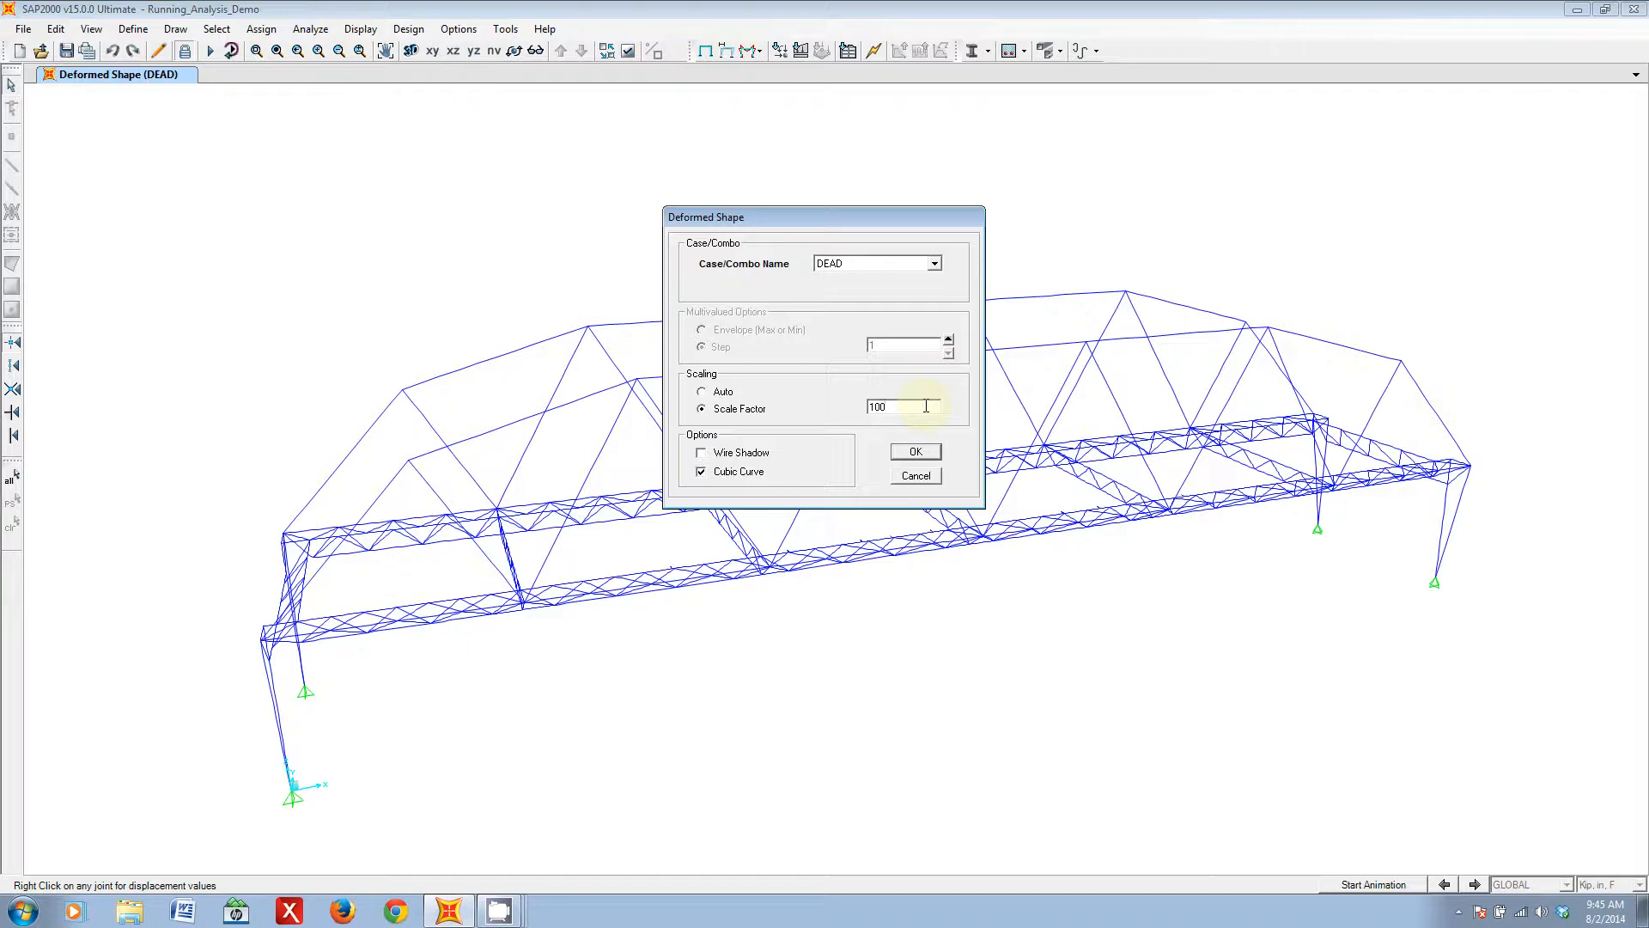
pyautogui.click(722, 392)
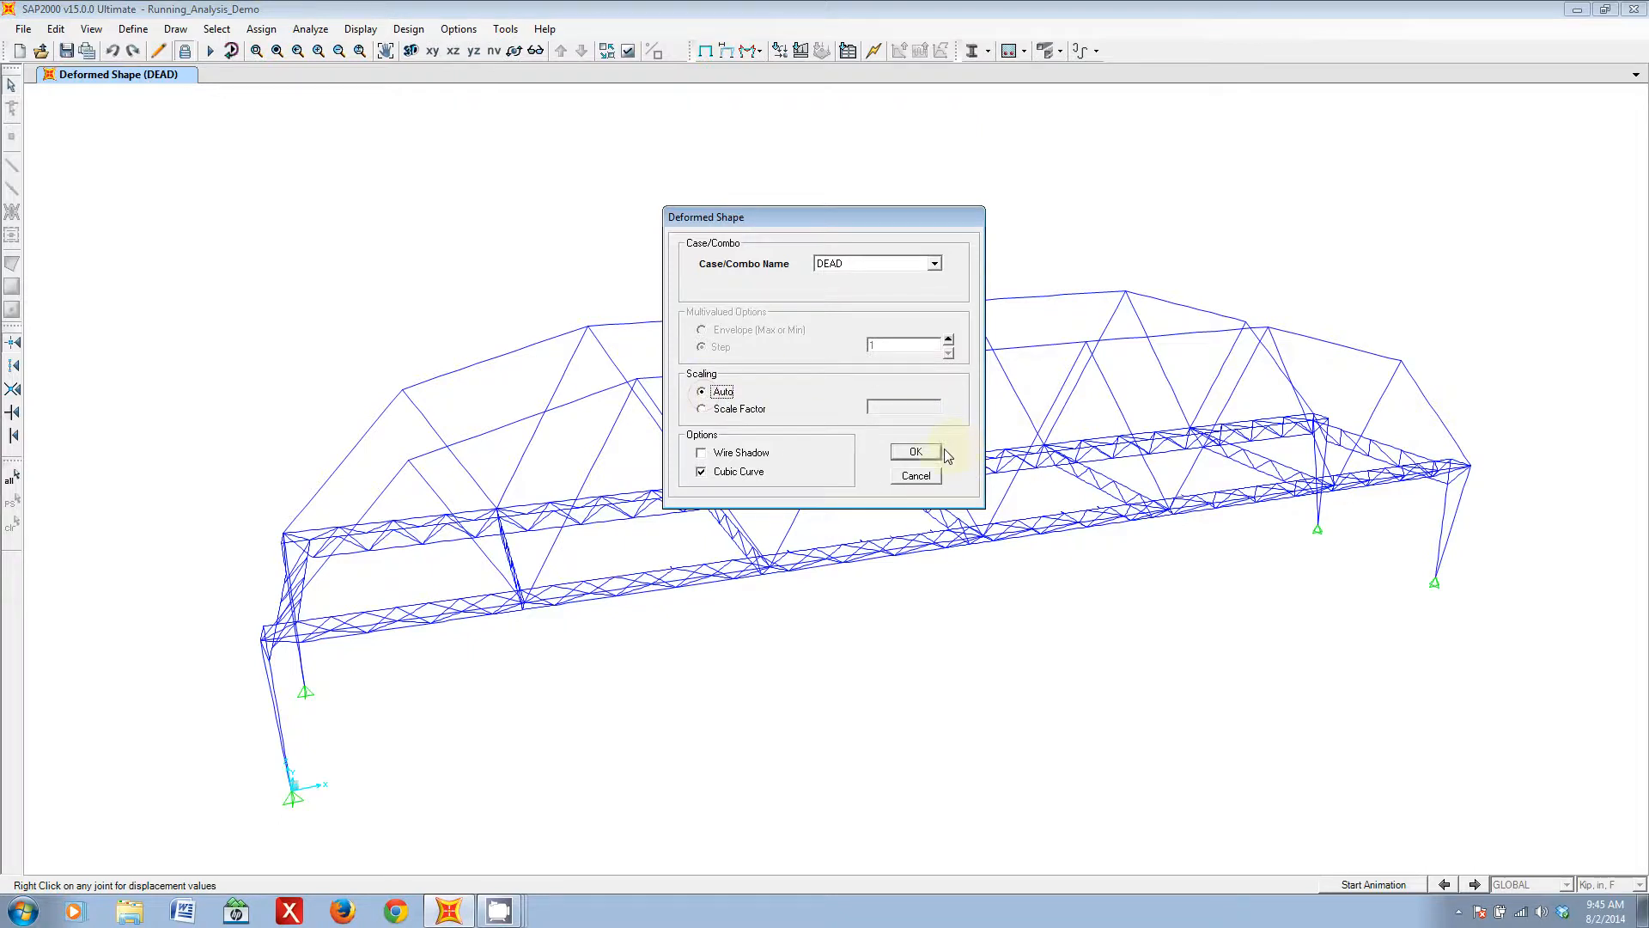
pyautogui.click(916, 452)
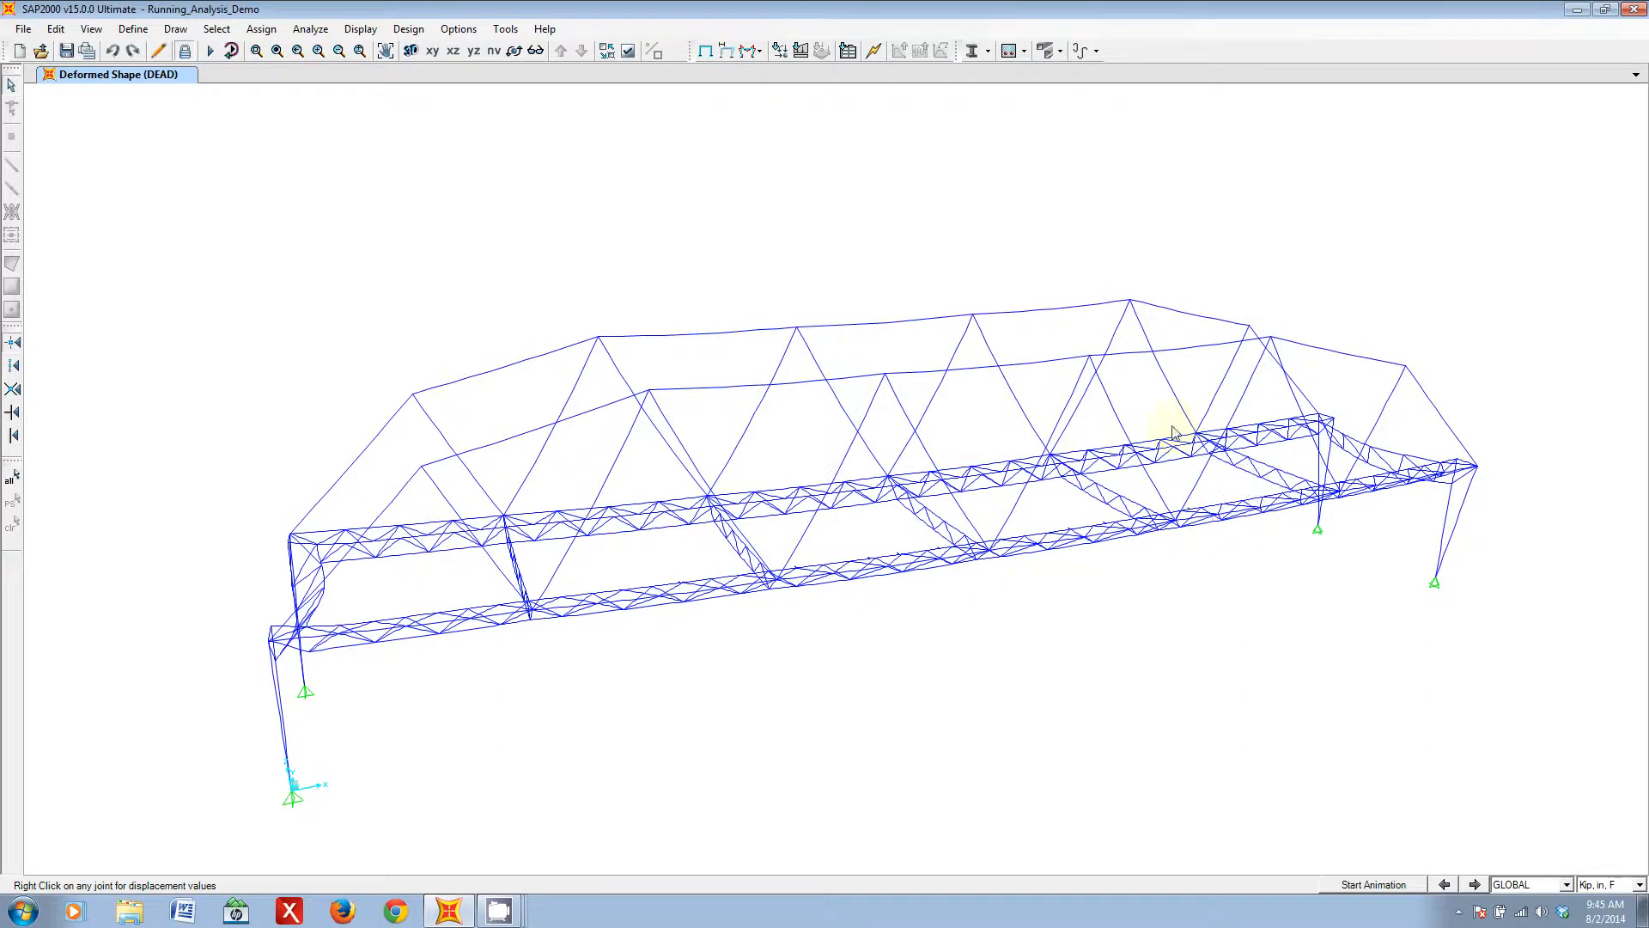
# - Show the undeformed bridge for comparison and redisplay the deformed shape for the DEAD case
pyautogui.click(706, 55)
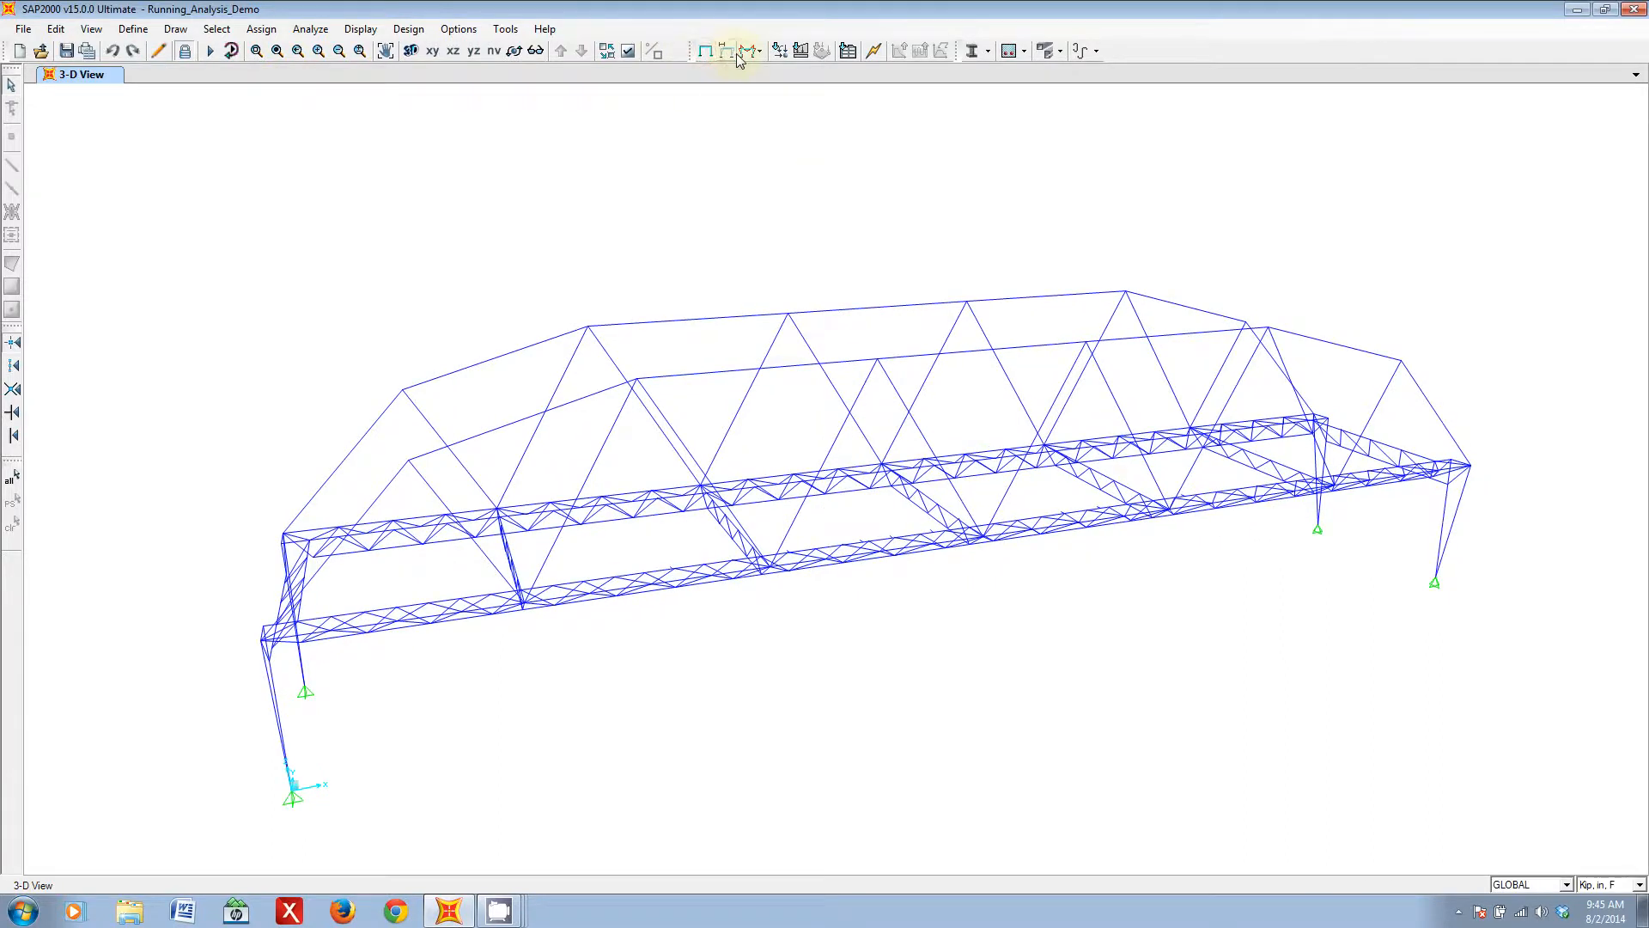
pyautogui.click(728, 52)
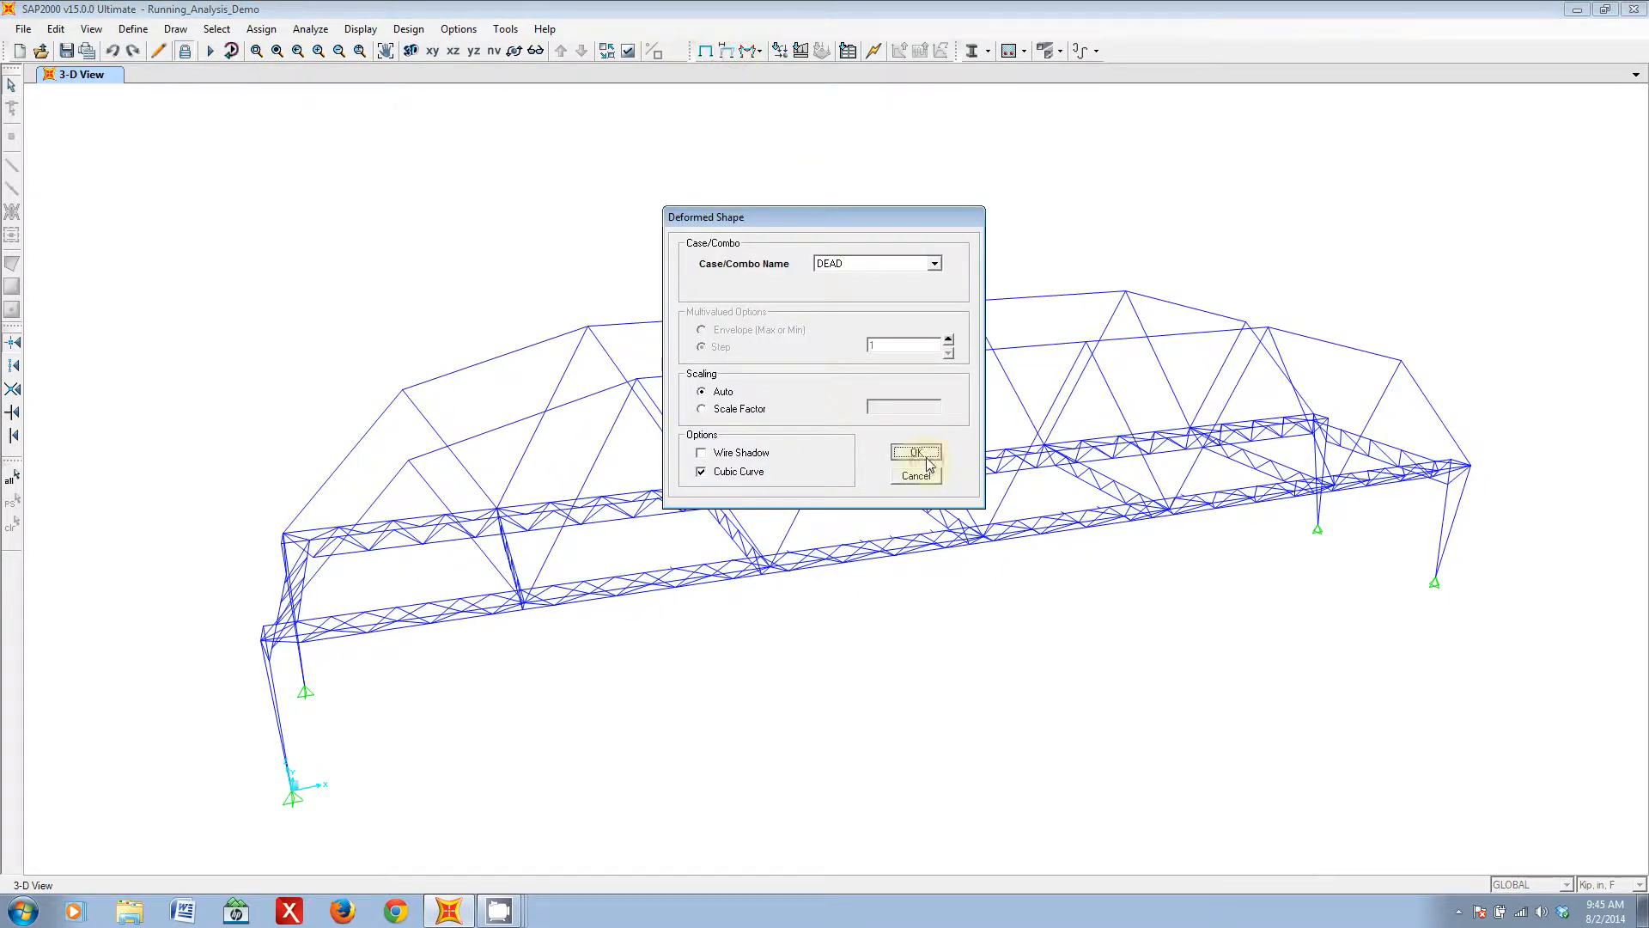
pyautogui.click(915, 451)
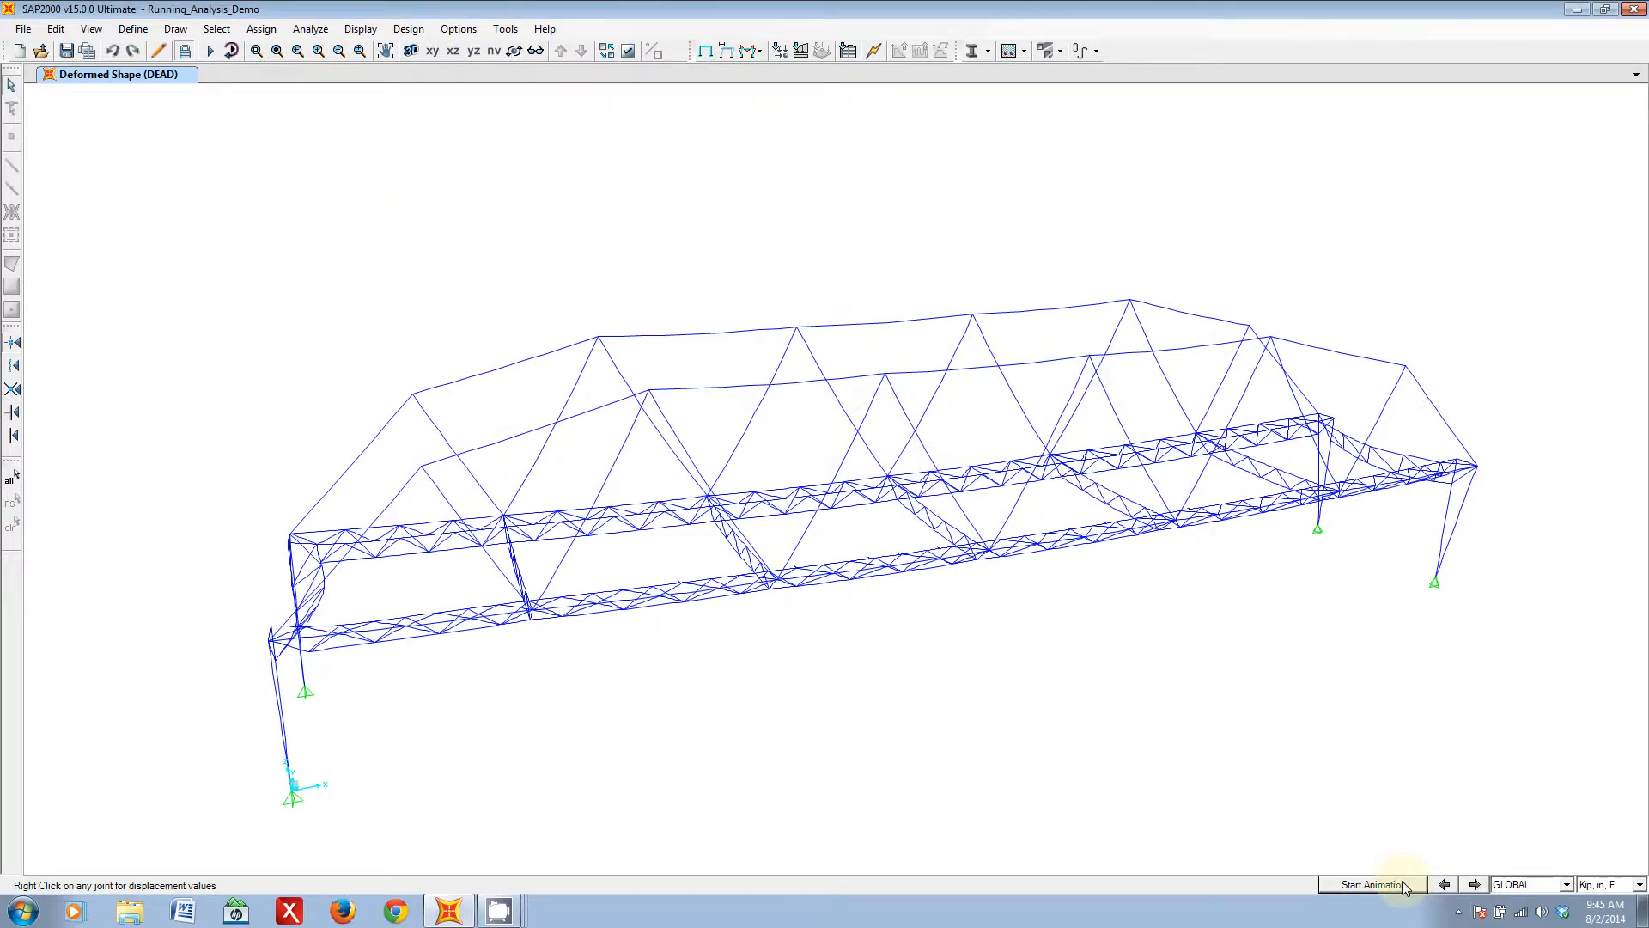
# - Start and stop the animation of the DEAD deformed shape
pyautogui.click(1373, 884)
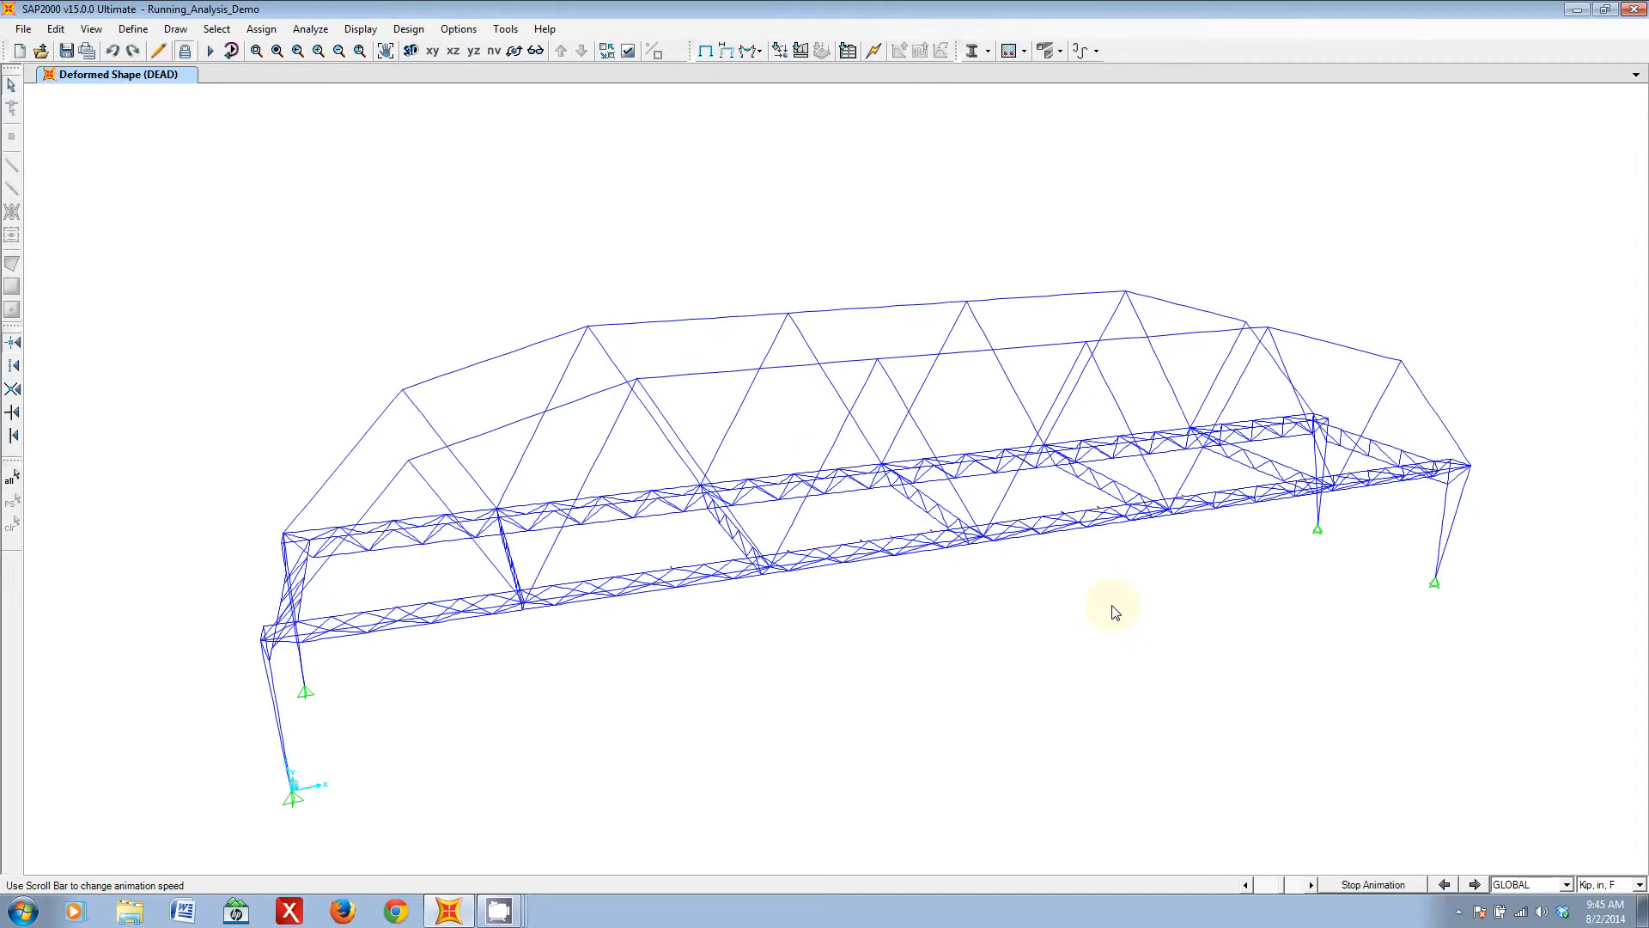
pyautogui.click(1368, 888)
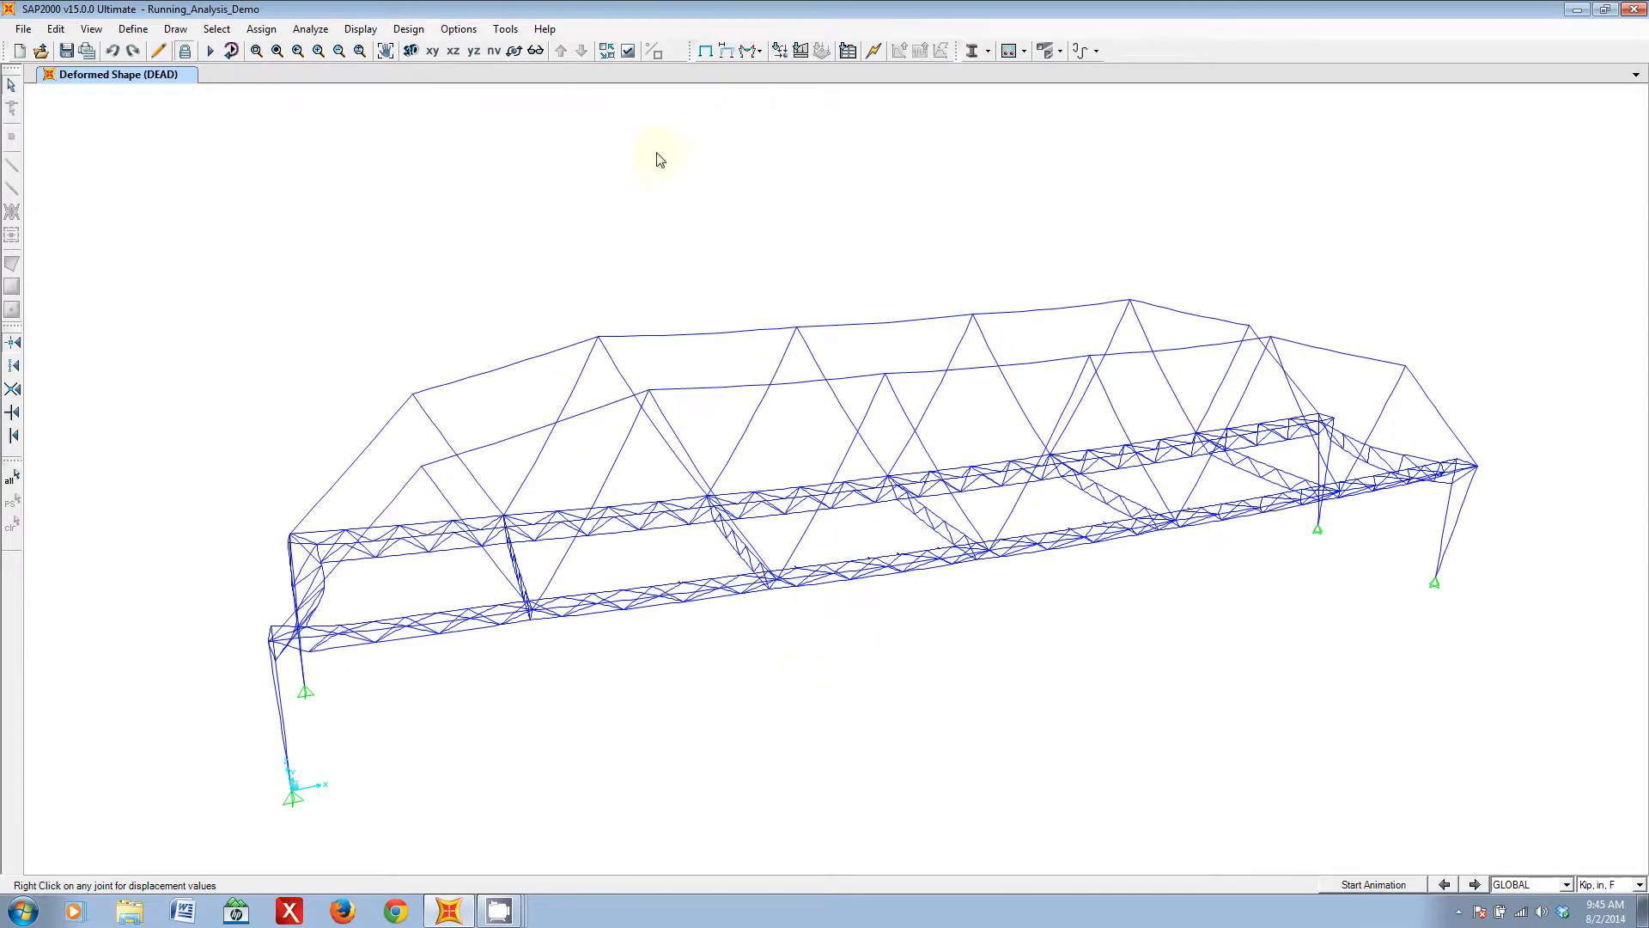
pyautogui.click(756, 52)
pyautogui.click(746, 49)
# - Display the deformed shape for the Case1Step0 load case with Auto scaling and view the bridge from the side
pyautogui.click(726, 53)
pyautogui.click(900, 262)
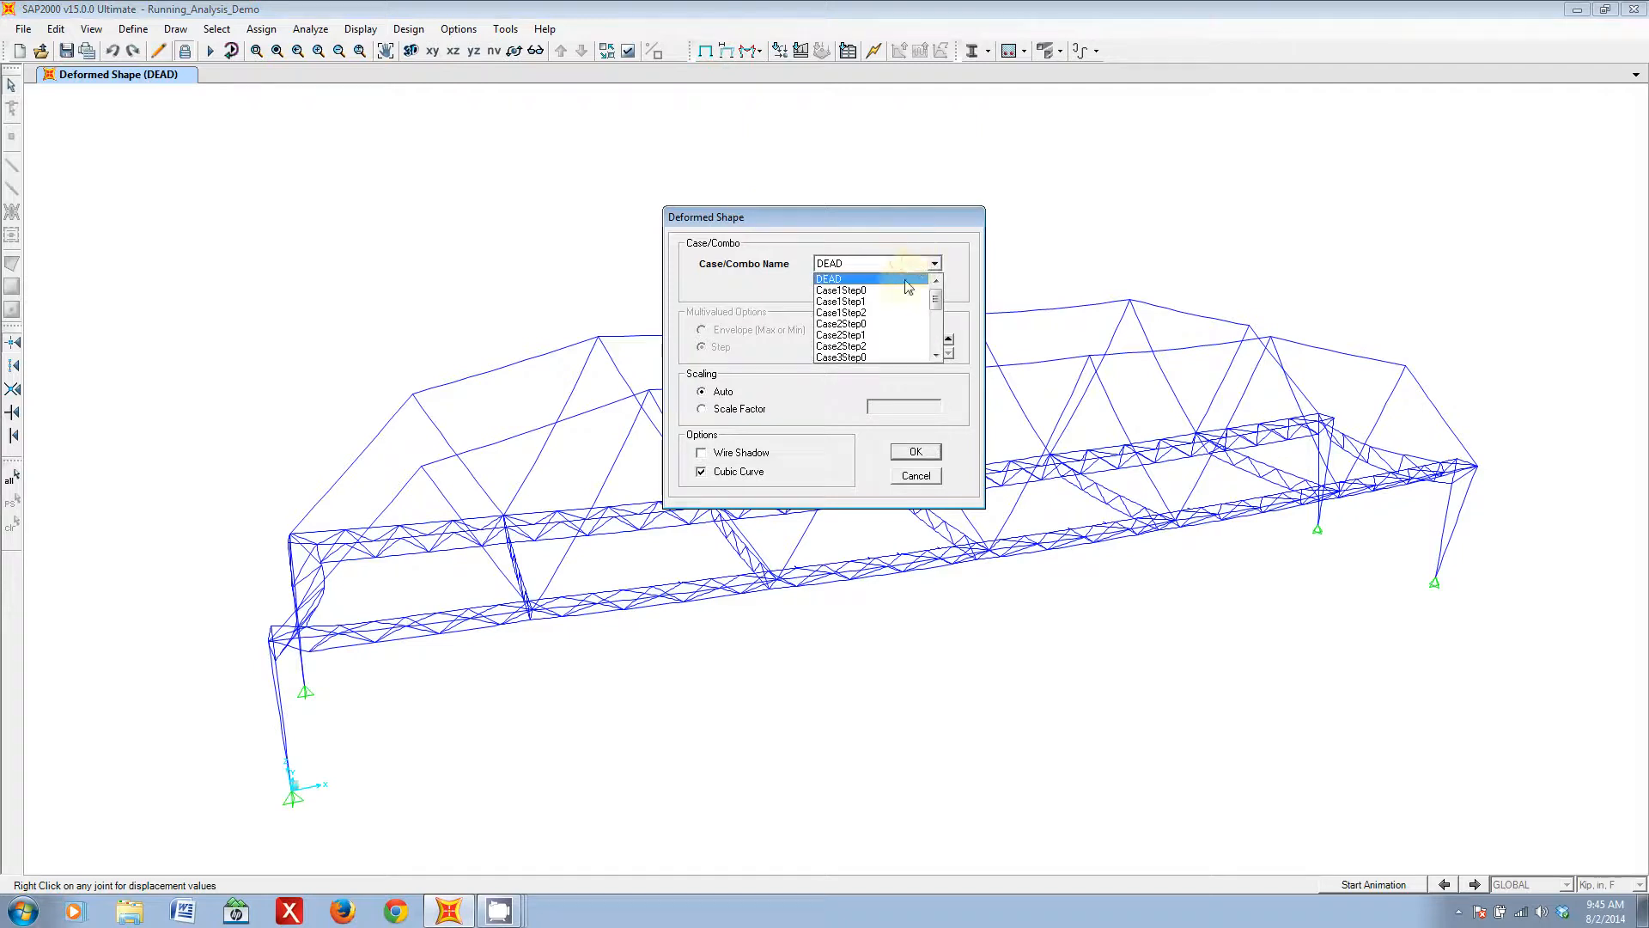
pyautogui.moveTo(936, 302)
pyautogui.mouseDown()
pyautogui.moveTo(935, 334)
pyautogui.moveTo(934, 292)
pyautogui.mouseUp()
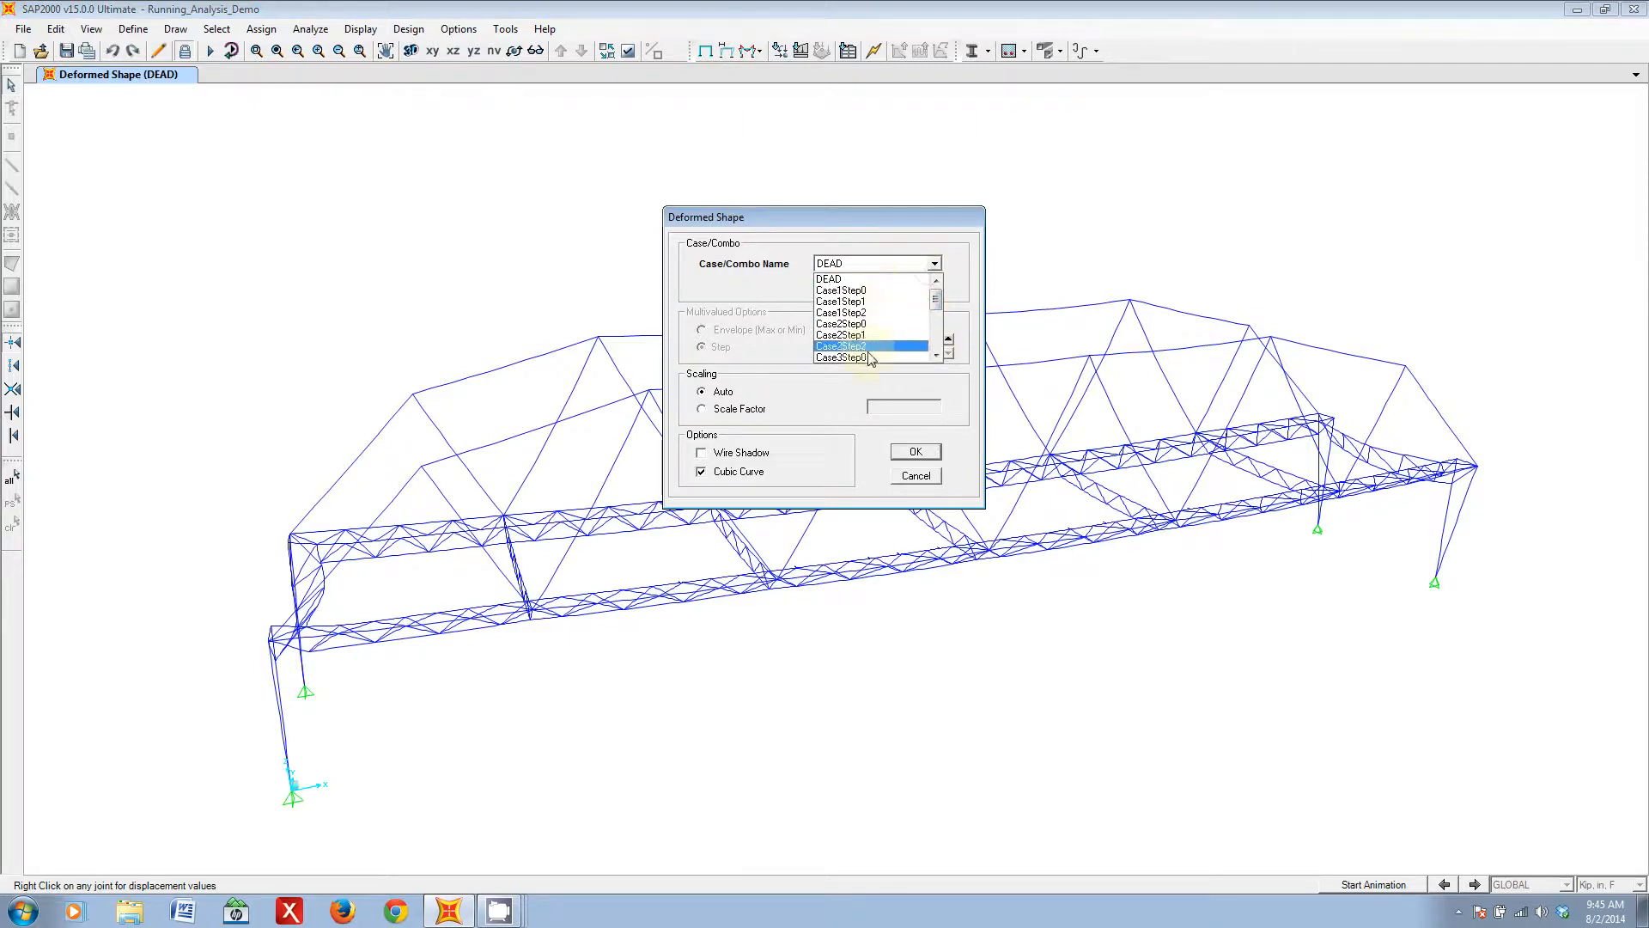
pyautogui.click(860, 291)
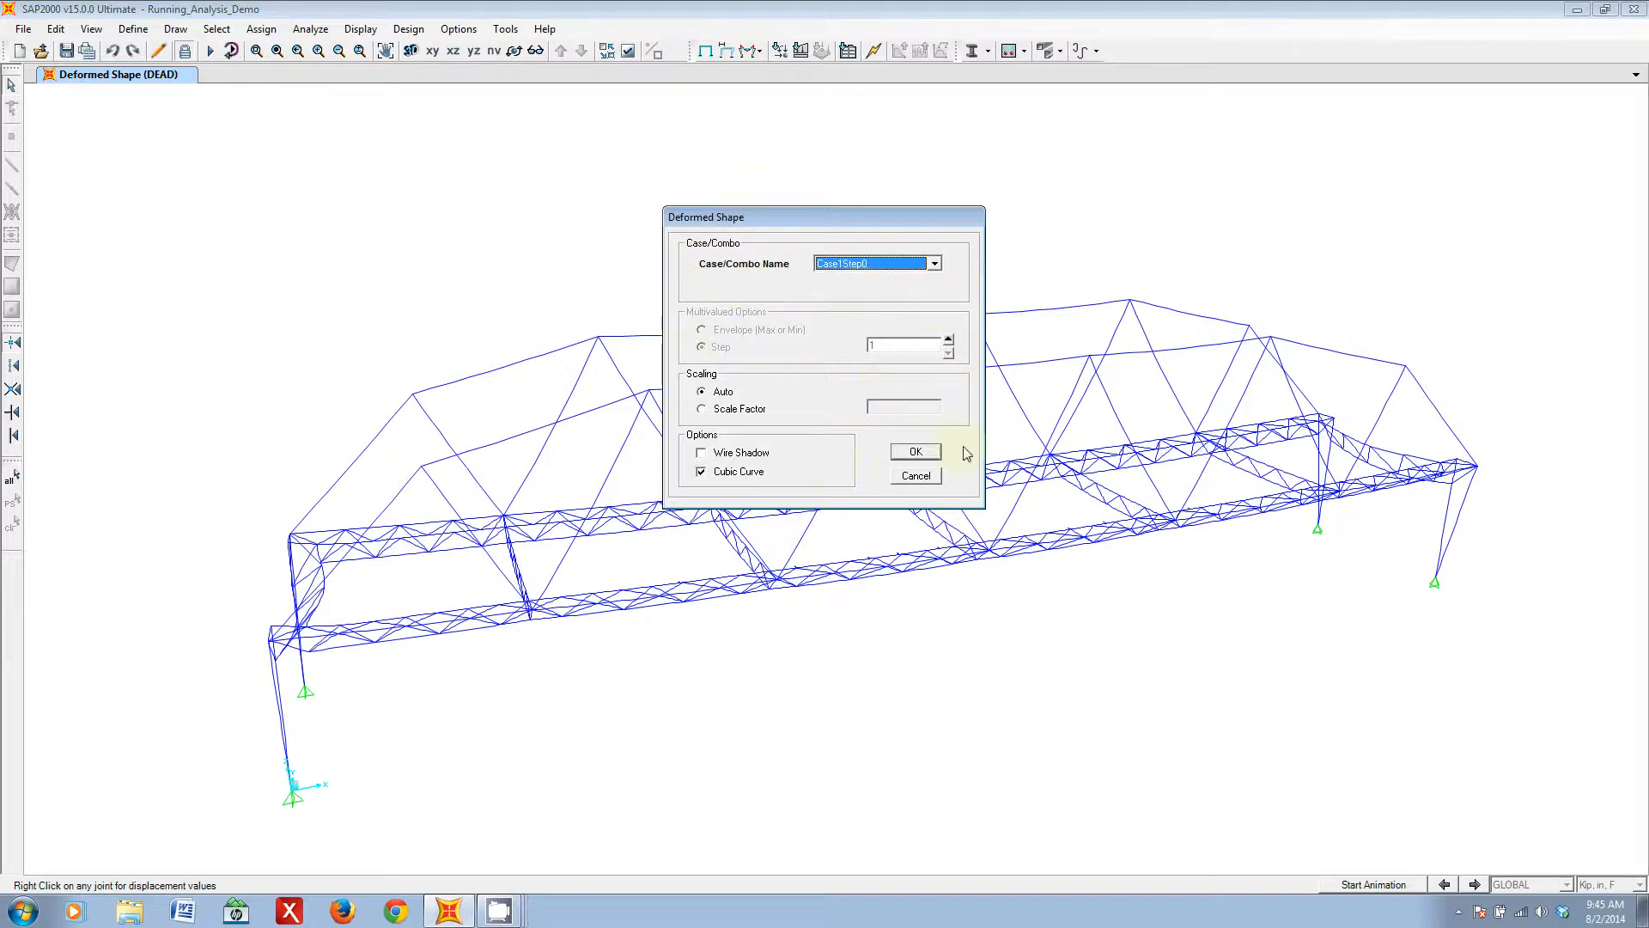
pyautogui.click(915, 451)
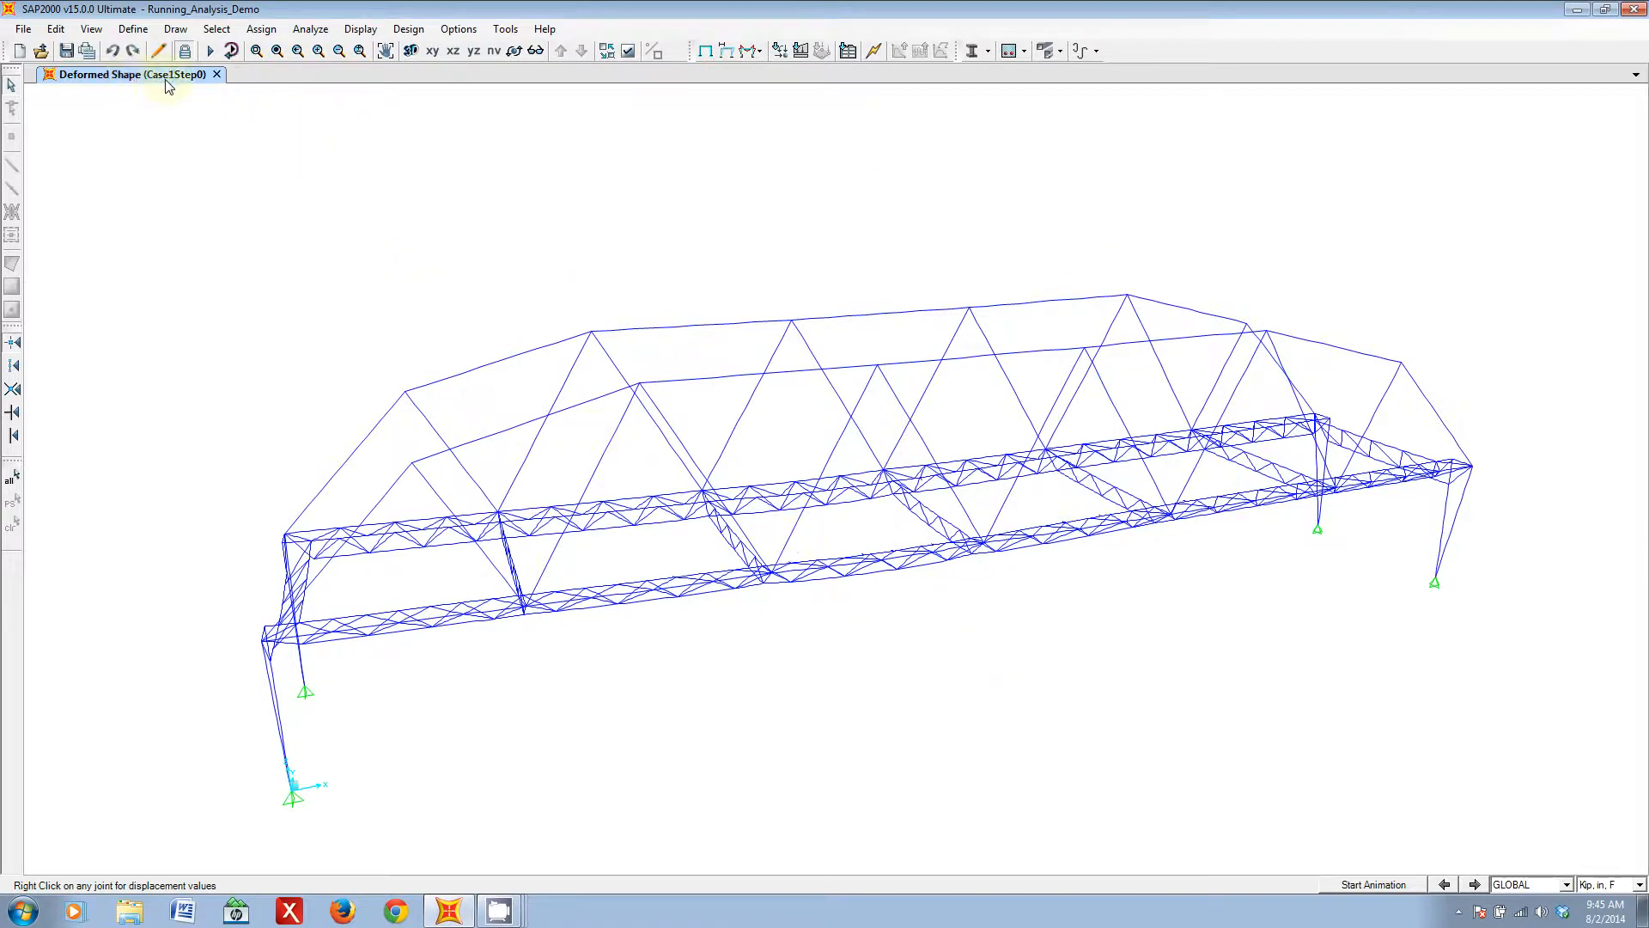
pyautogui.keyDown('shift'); pyautogui.moveTo(1034, 640); pyautogui.dragTo(934, 638, button='middle'); pyautogui.keyUp('shift')
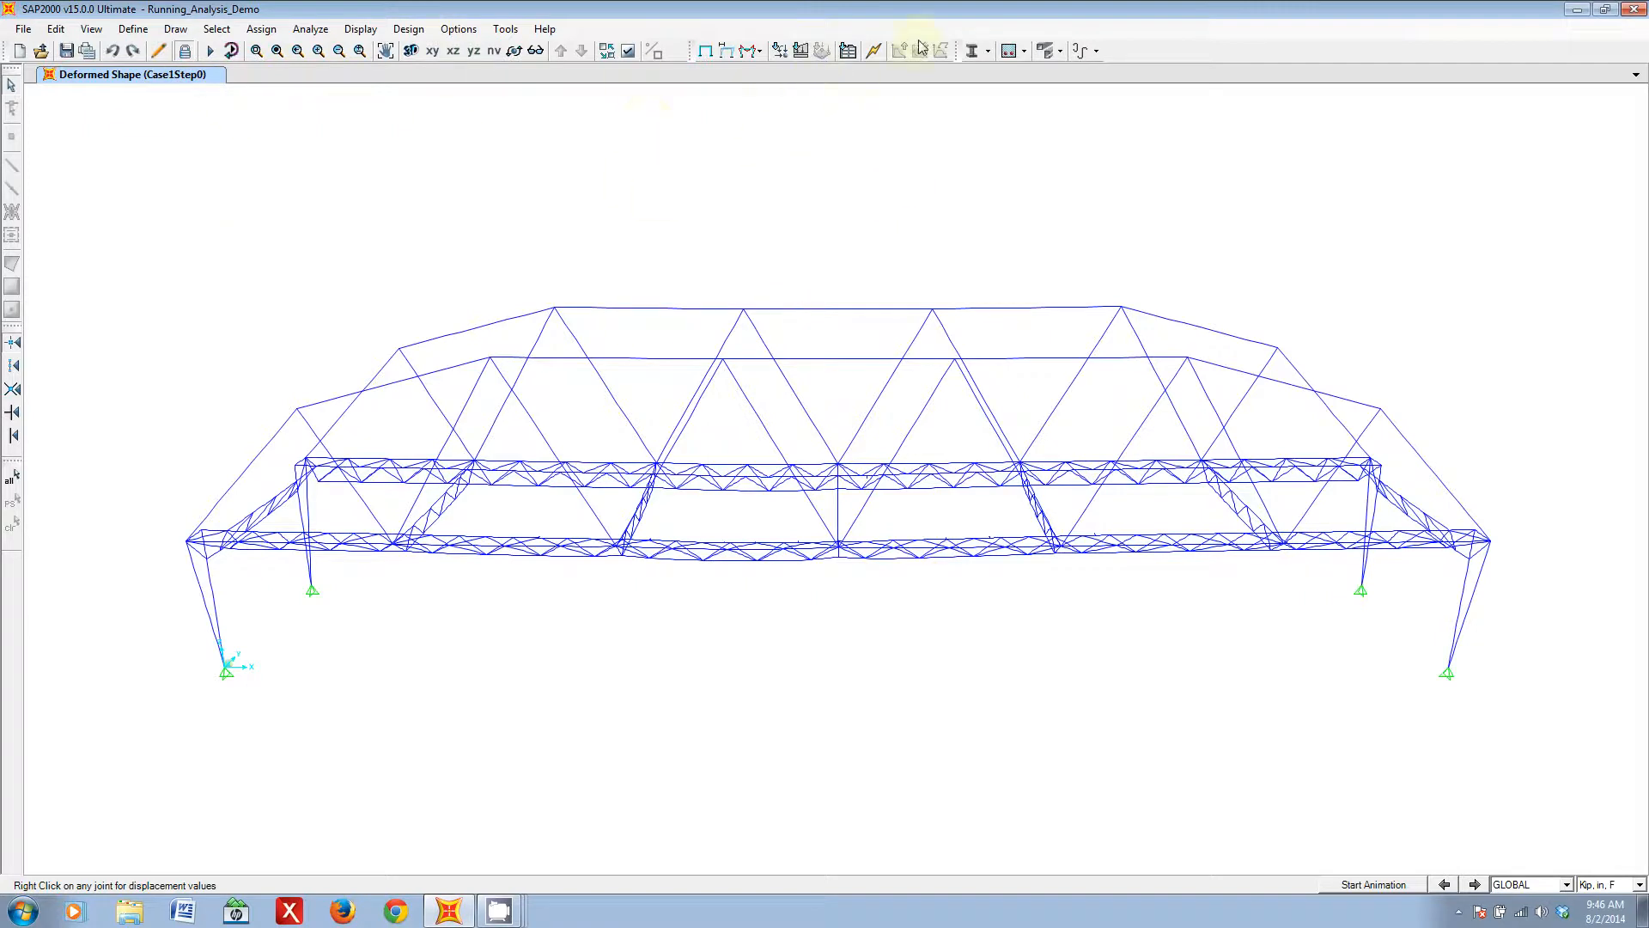
# - Show the frame span loads for load pattern S1L1 on the bridge
pyautogui.click(799, 50)
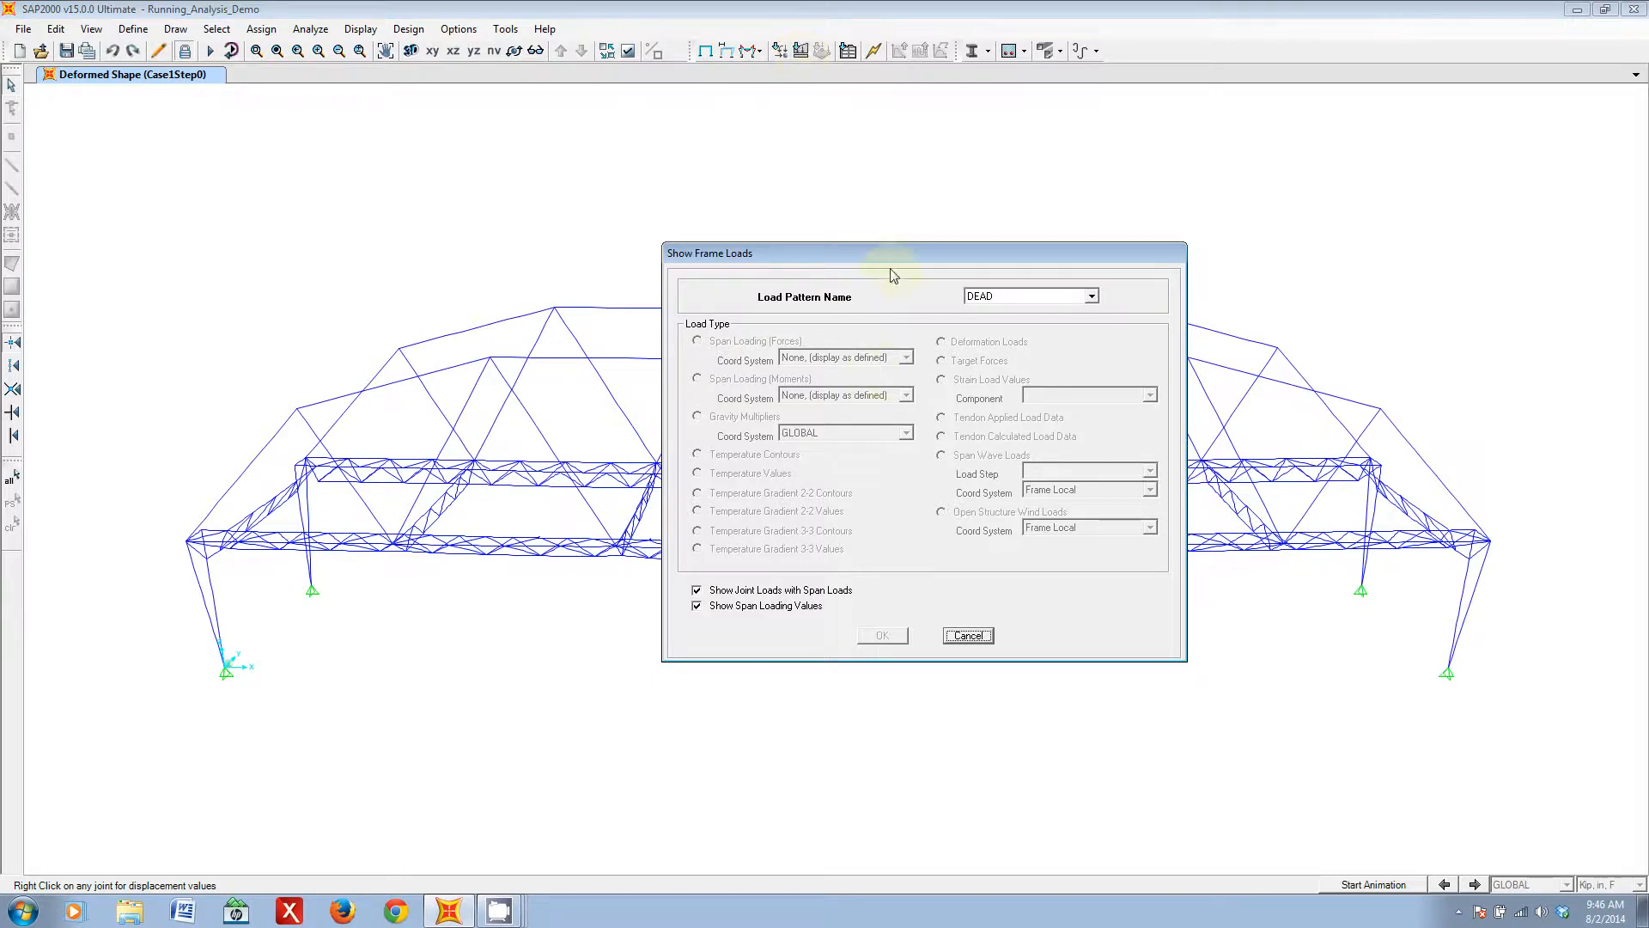
pyautogui.moveTo(854, 253); pyautogui.dragTo(900, 232)
pyautogui.click(1095, 278)
pyautogui.moveTo(1139, 323); pyautogui.dragTo(1138, 368)
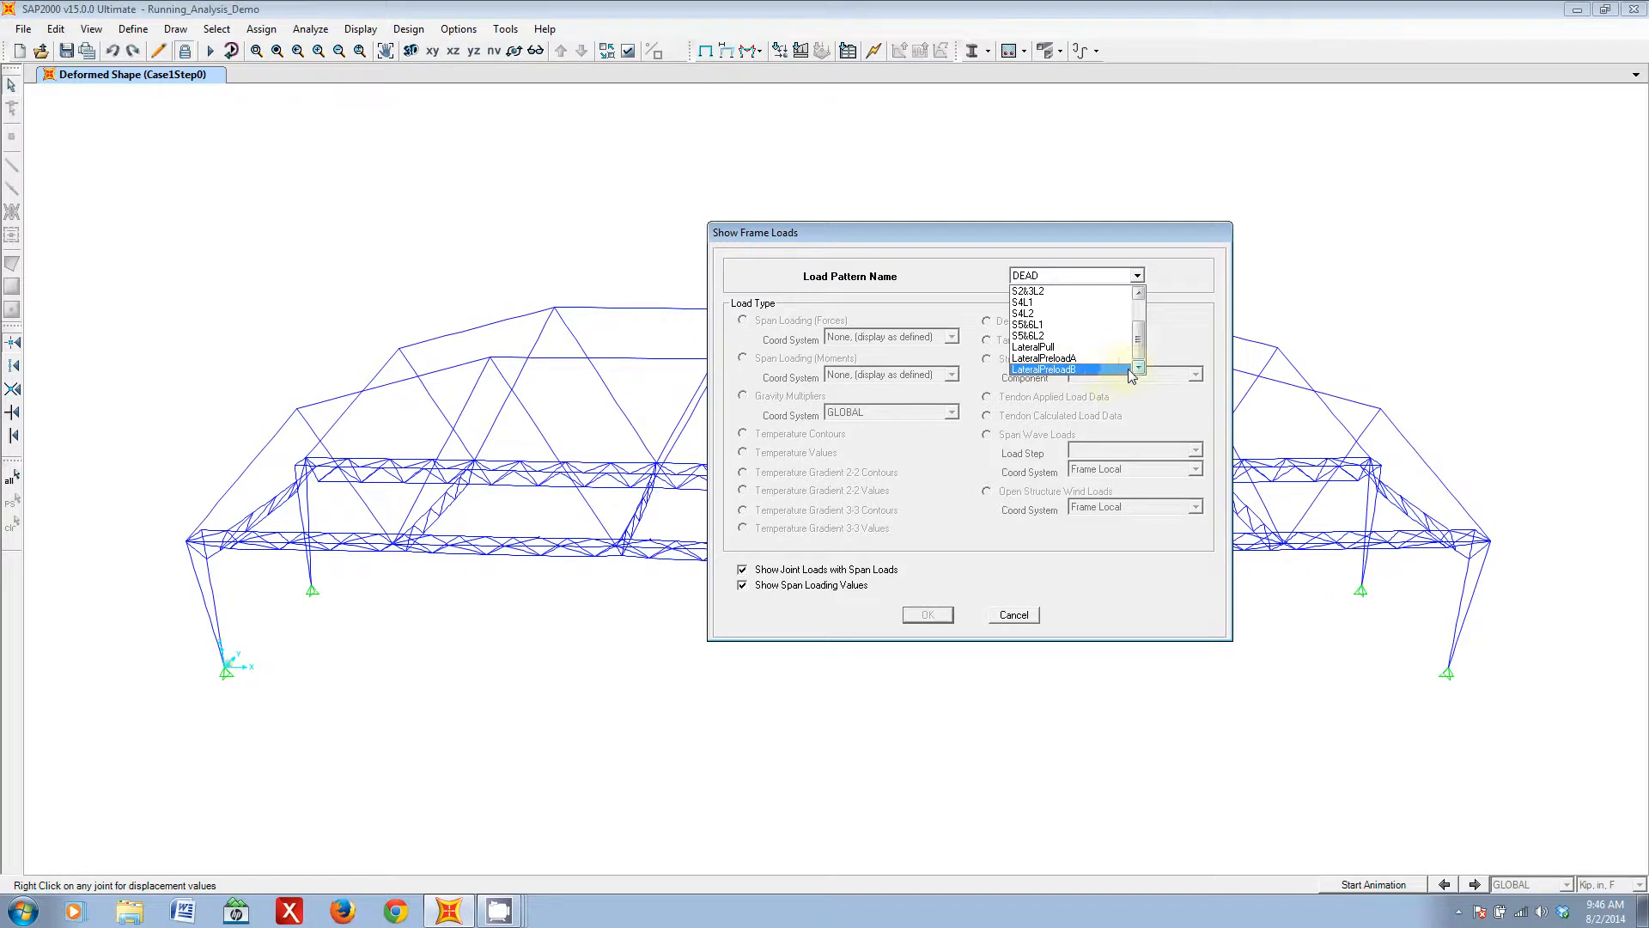
pyautogui.moveTo(1141, 350); pyautogui.dragTo(1149, 326)
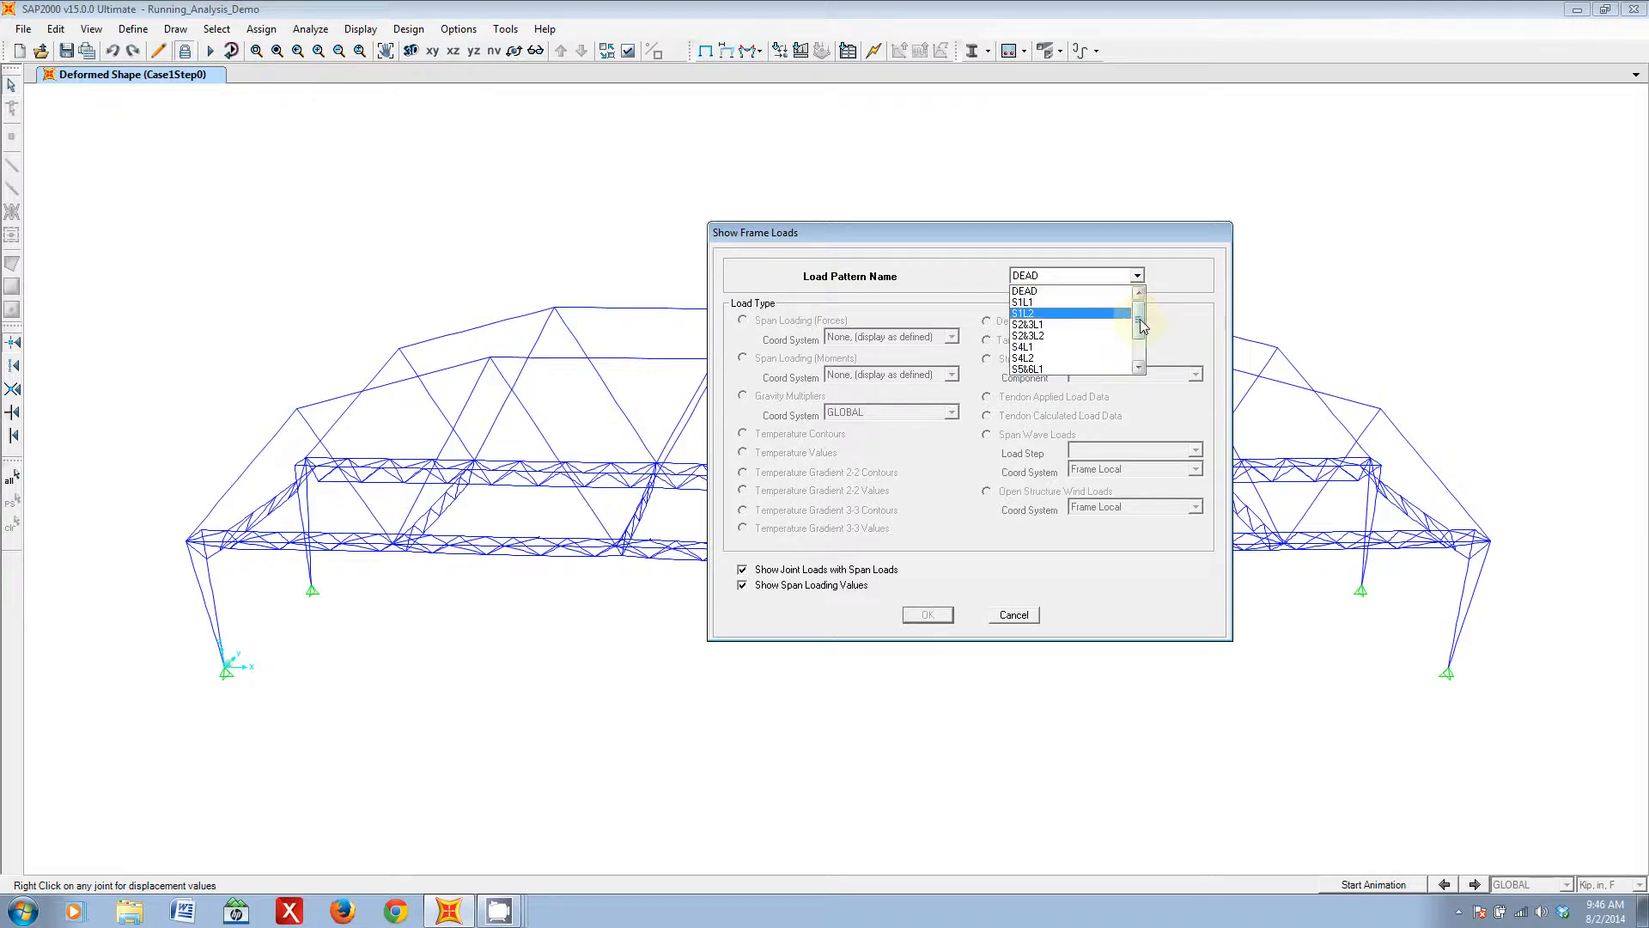
pyautogui.click(1054, 302)
pyautogui.click(927, 615)
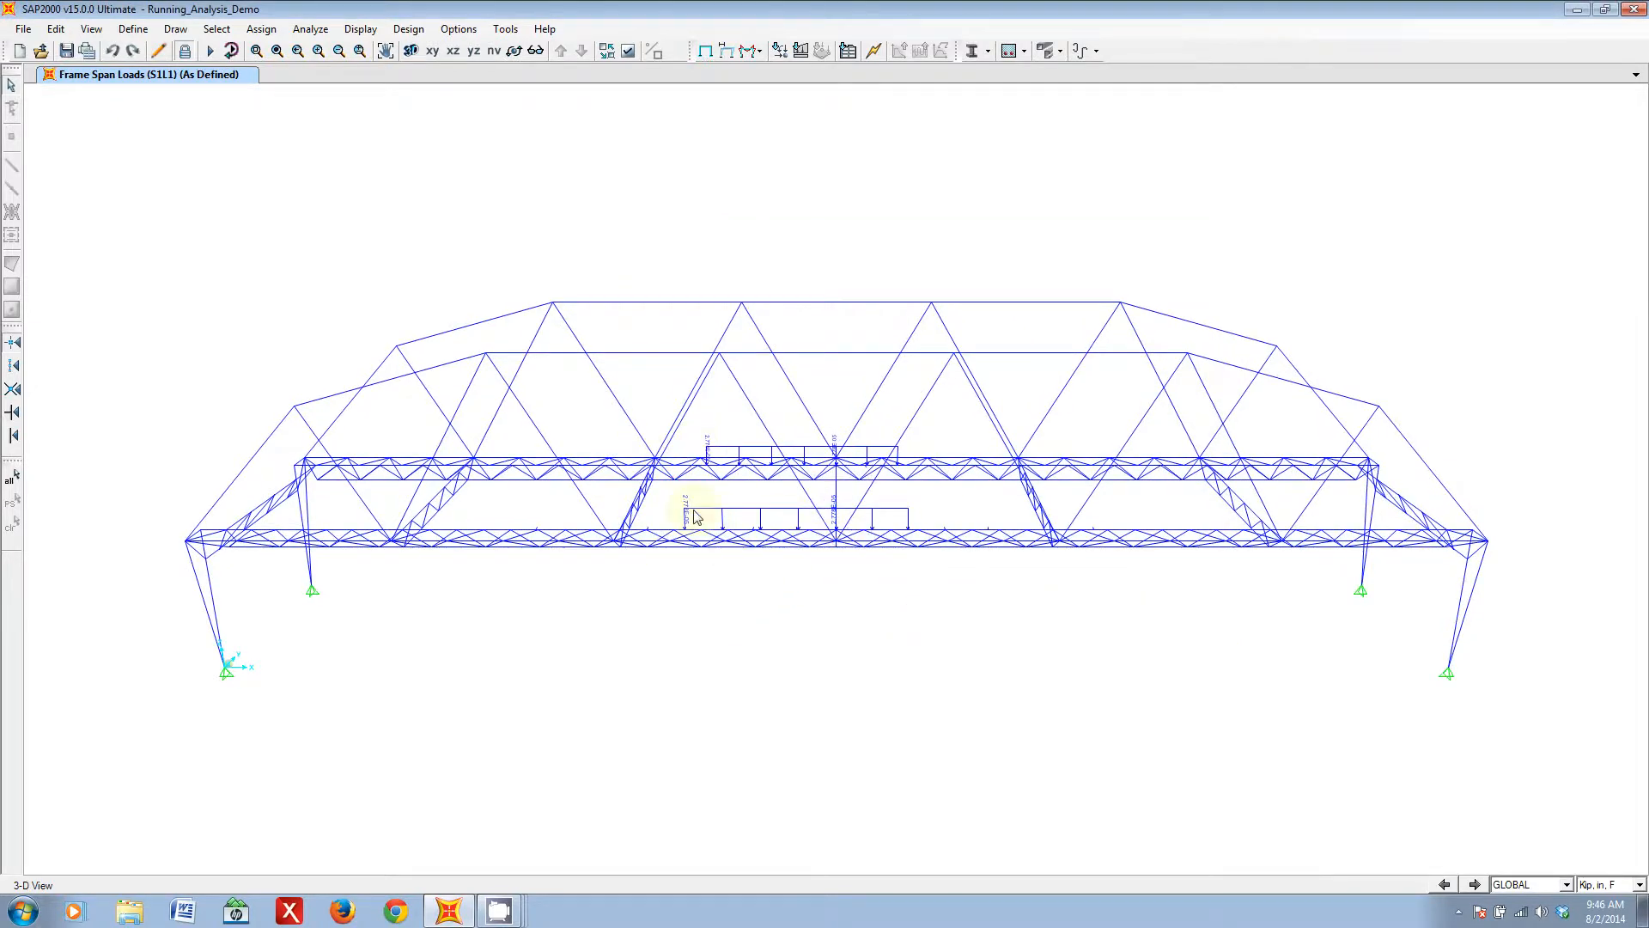
# - Switch the displayed frame span loads to load pattern S1L2
pyautogui.click(821, 51)
pyautogui.click(949, 309)
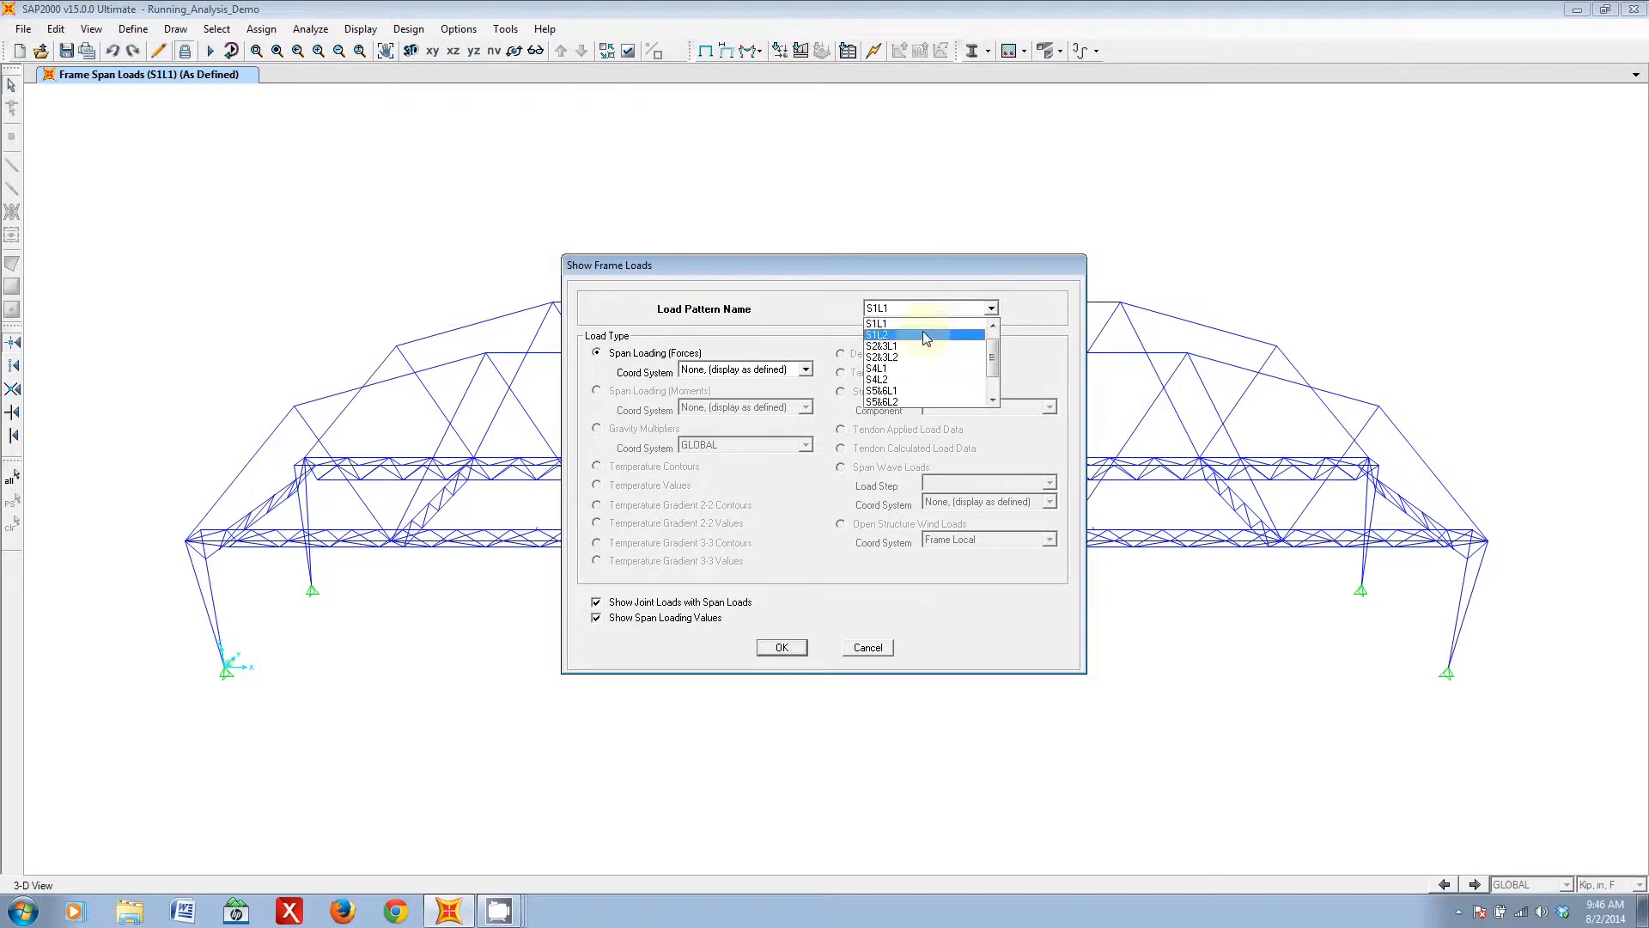
pyautogui.click(924, 335)
pyautogui.click(782, 646)
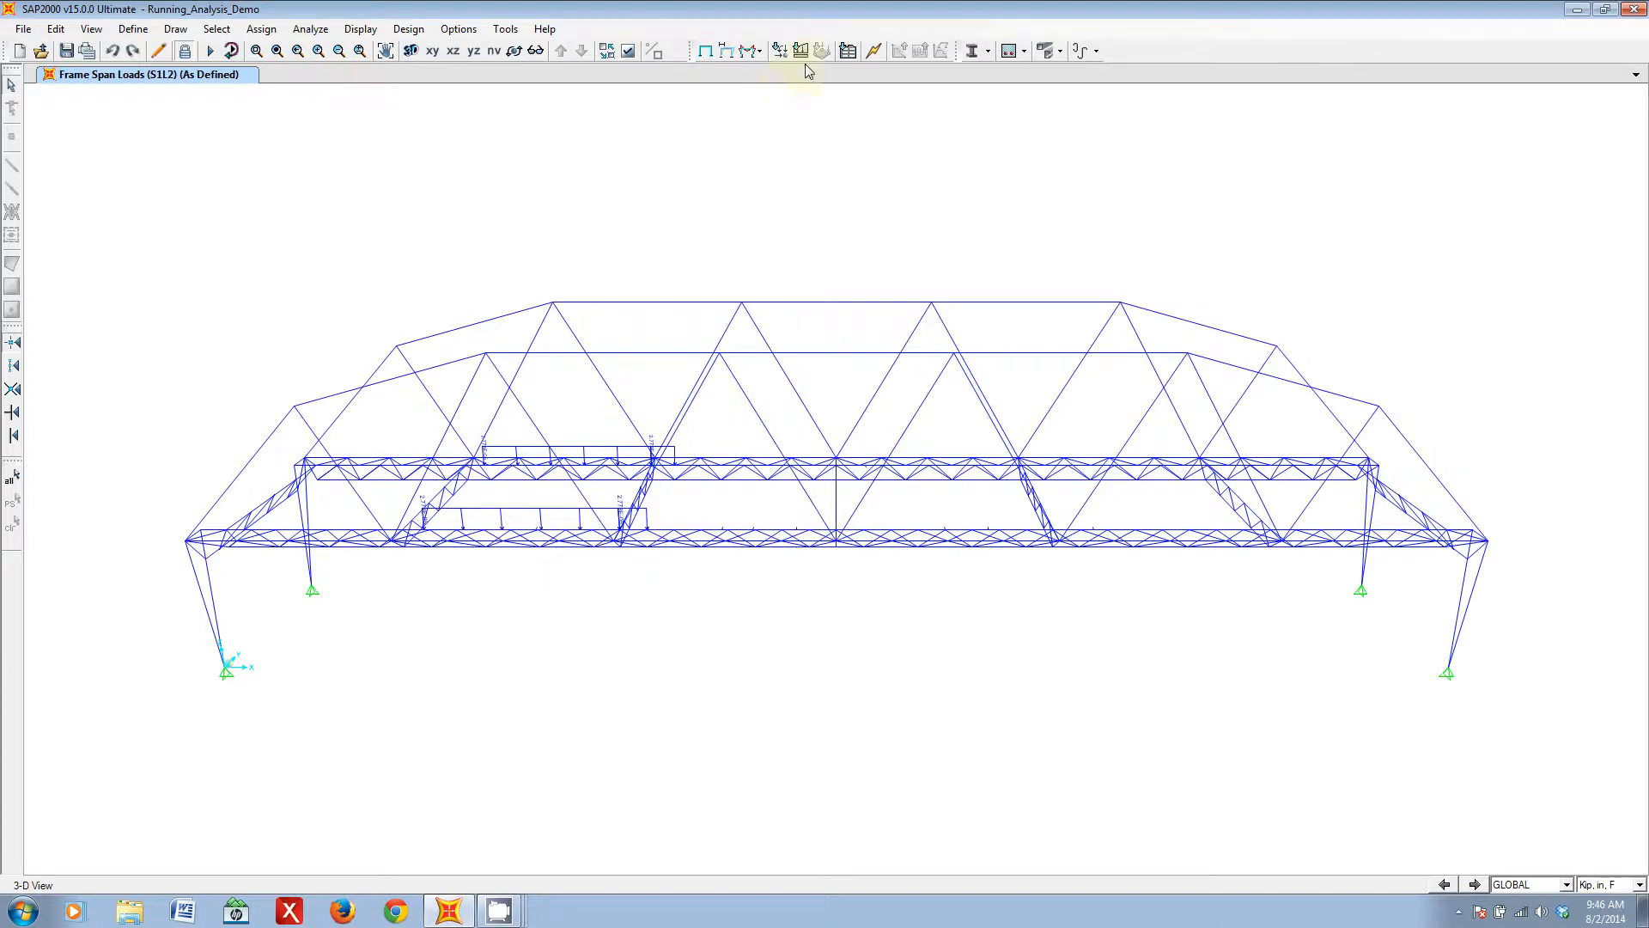
# - Redisplay the Case1Step0 deformed shape in place of the frame loads and set the XZ view
pyautogui.click(726, 51)
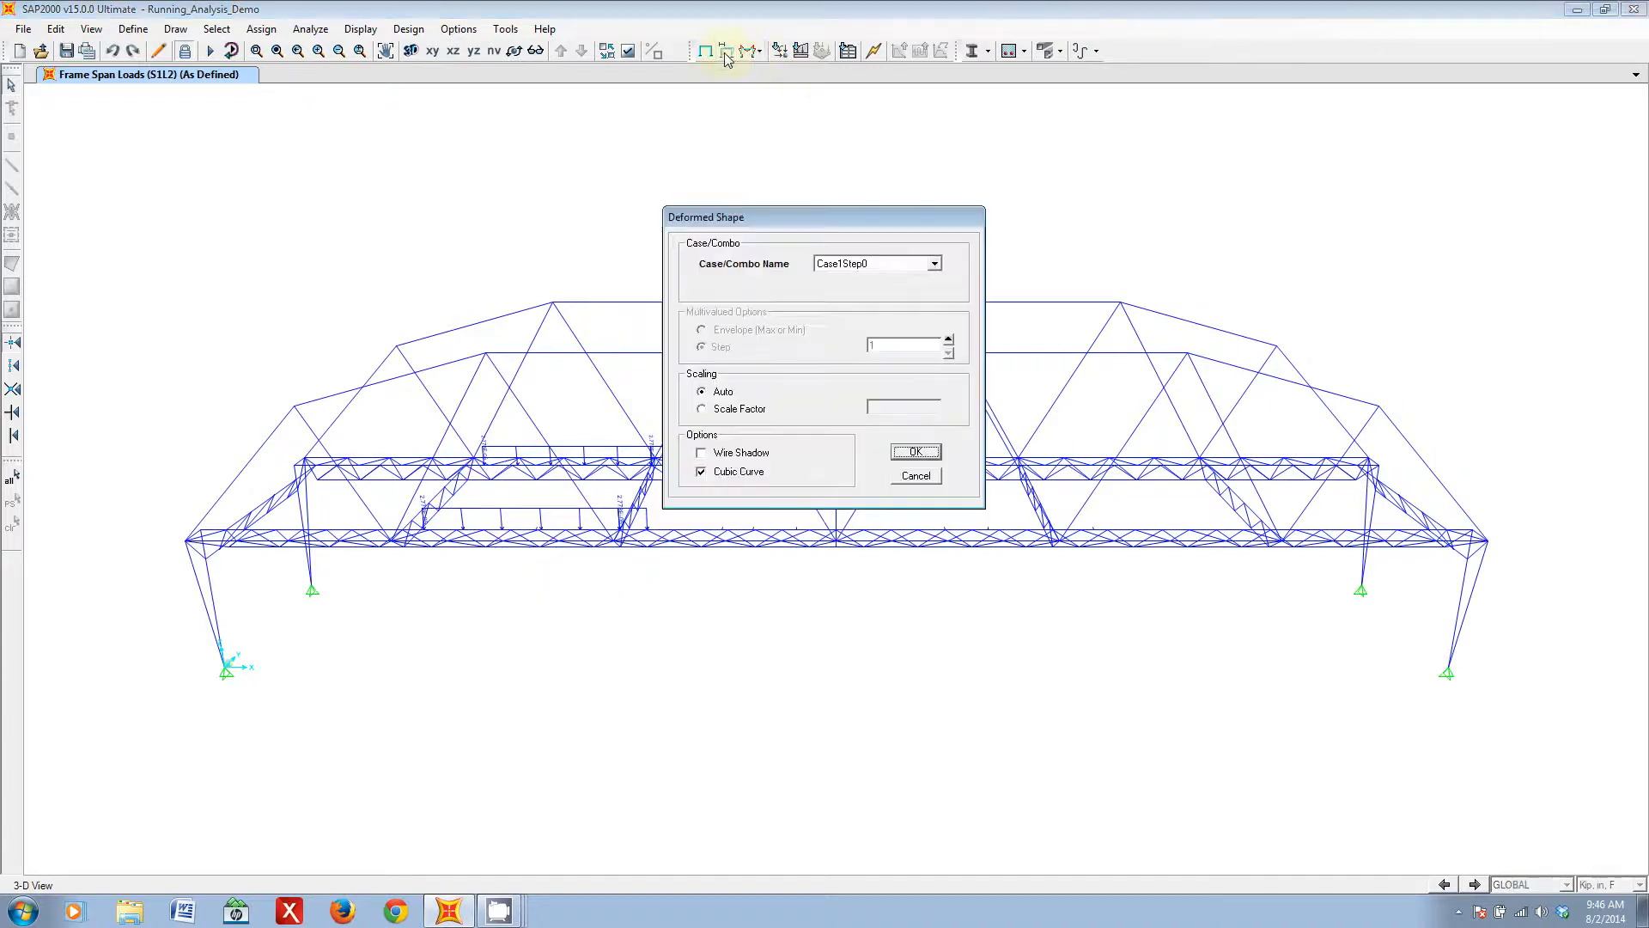
pyautogui.click(914, 263)
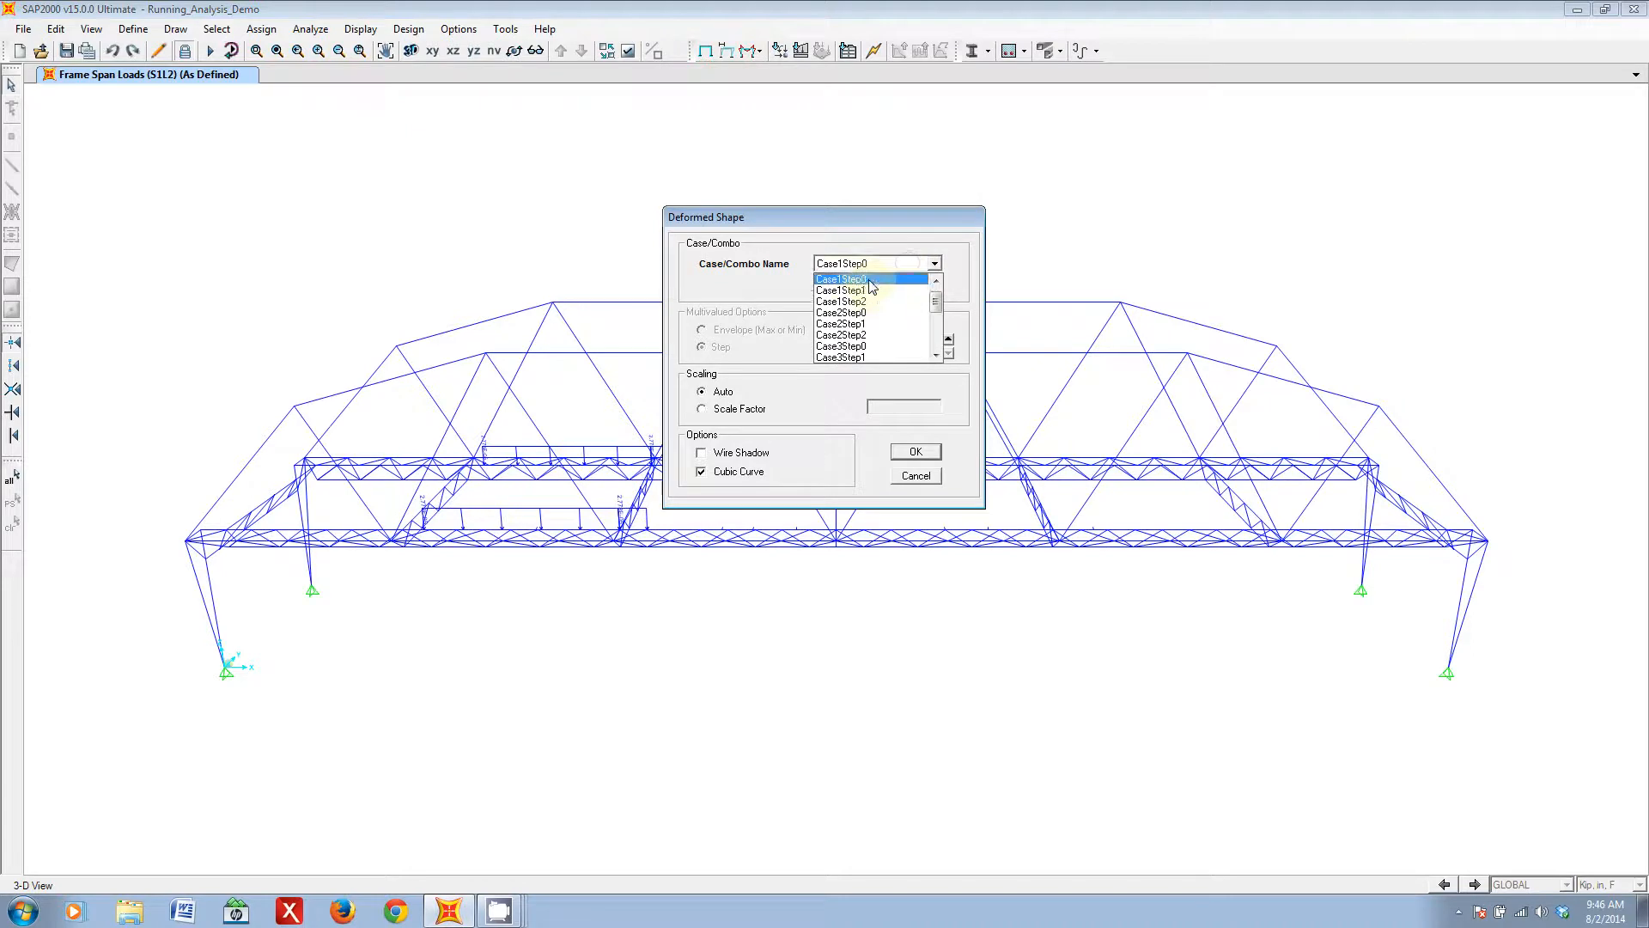
pyautogui.click(872, 283)
pyautogui.click(915, 451)
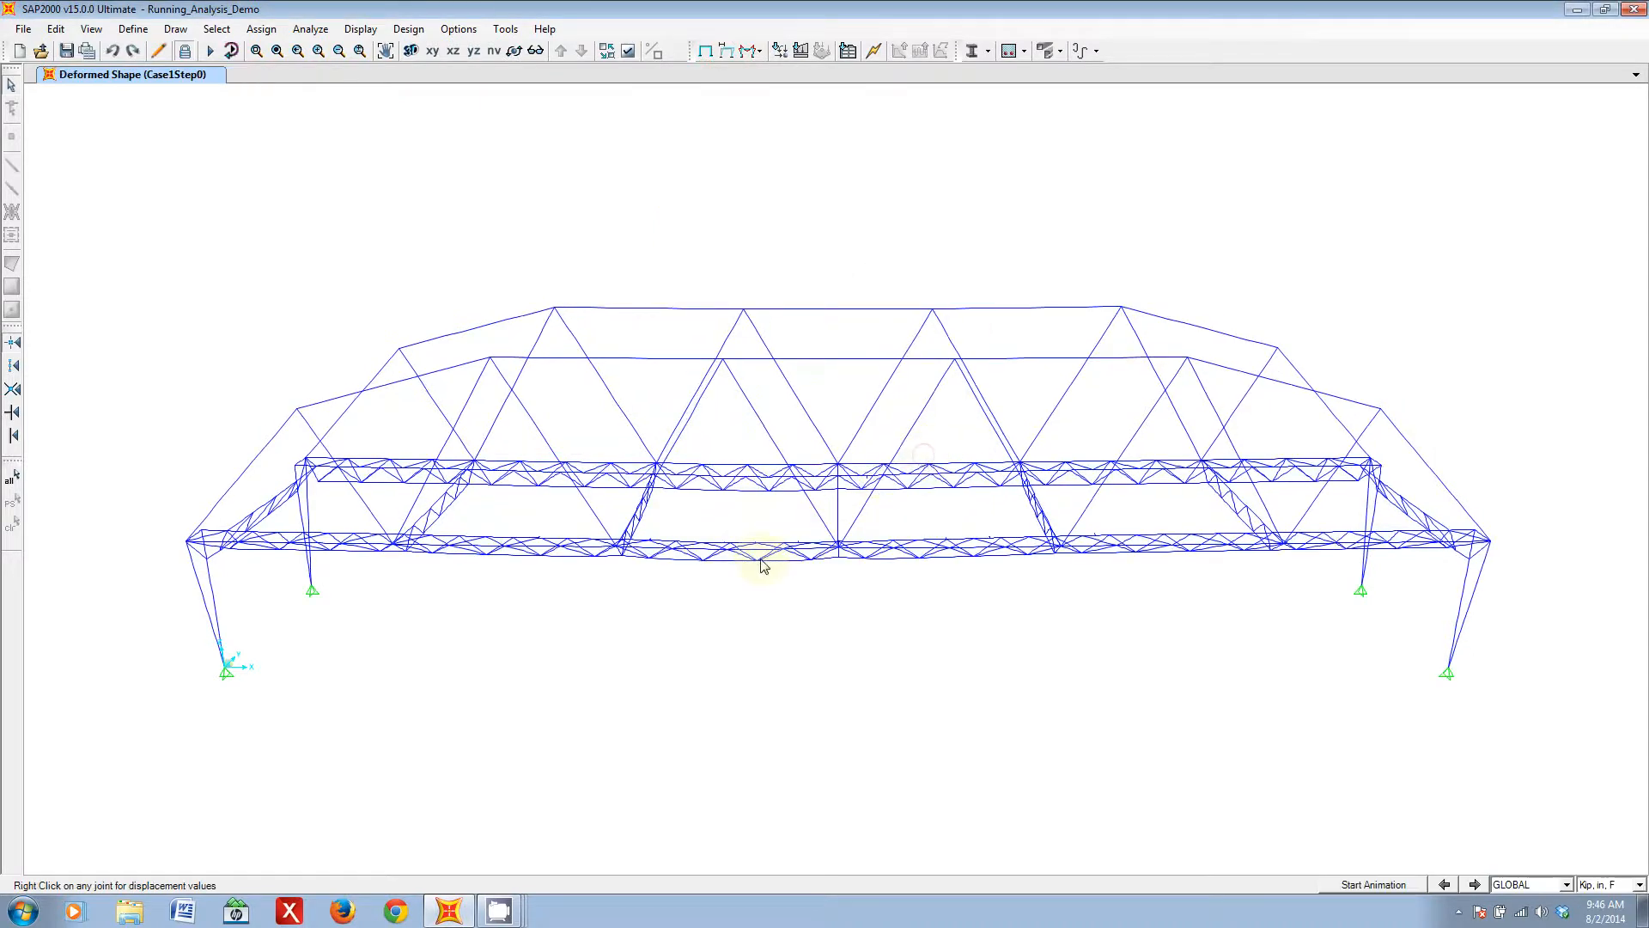
pyautogui.keyDown('shift'); pyautogui.moveTo(868, 644); pyautogui.dragTo(914, 595, button='middle'); pyautogui.keyUp('shift')
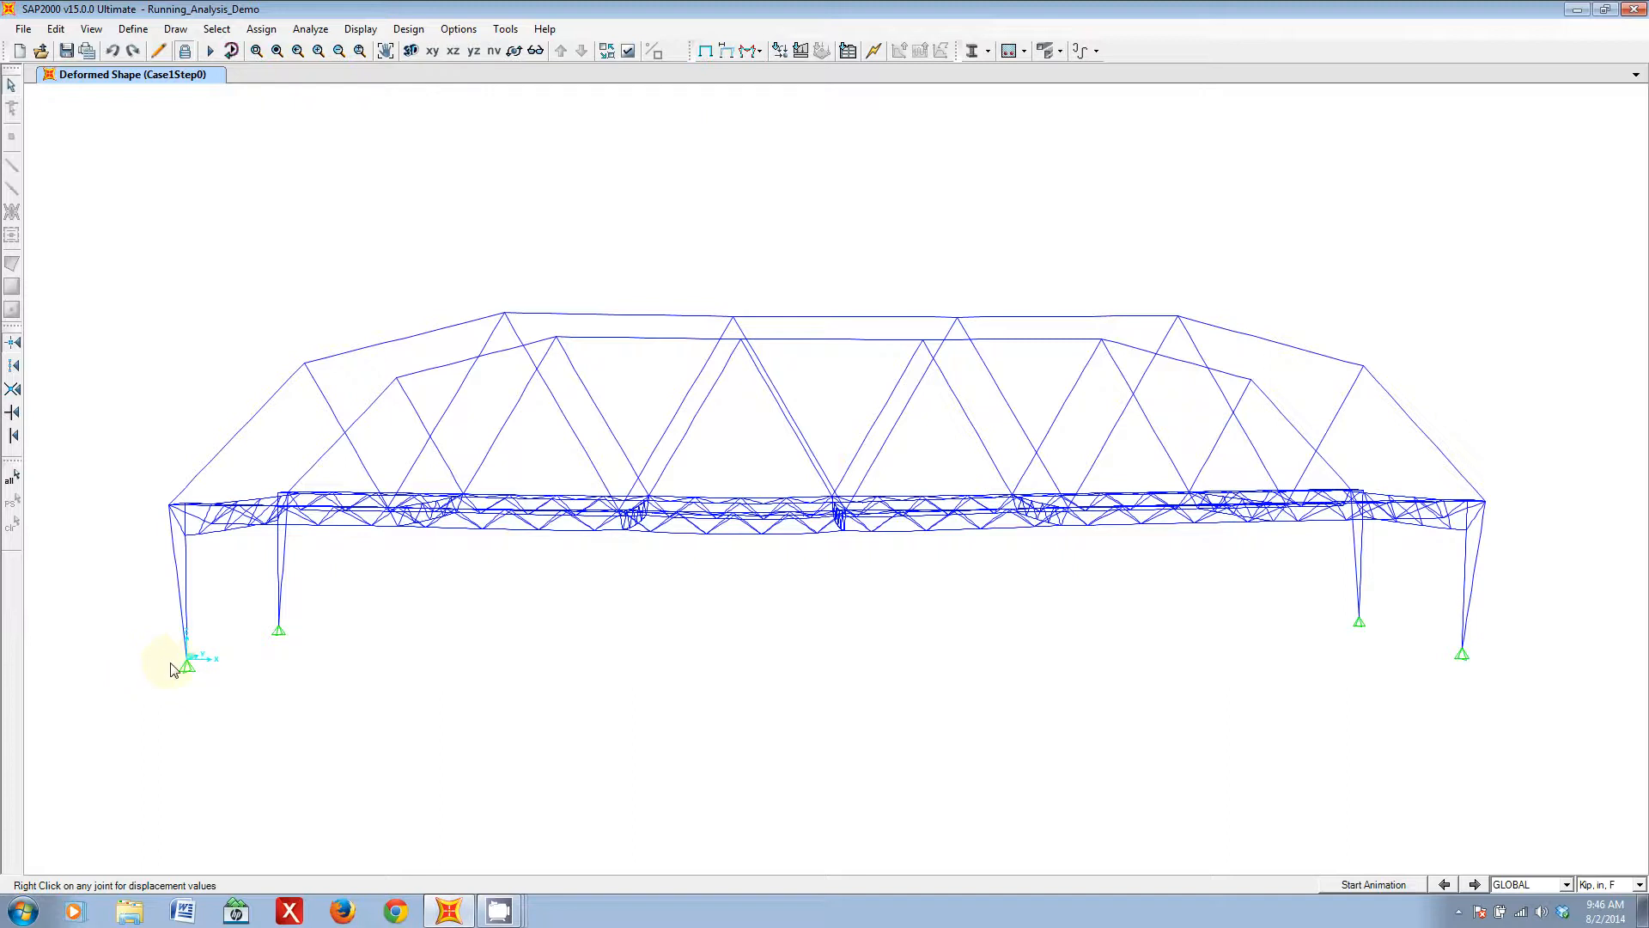
pyautogui.click(453, 51)
pyautogui.scroll(2, 808, 448)
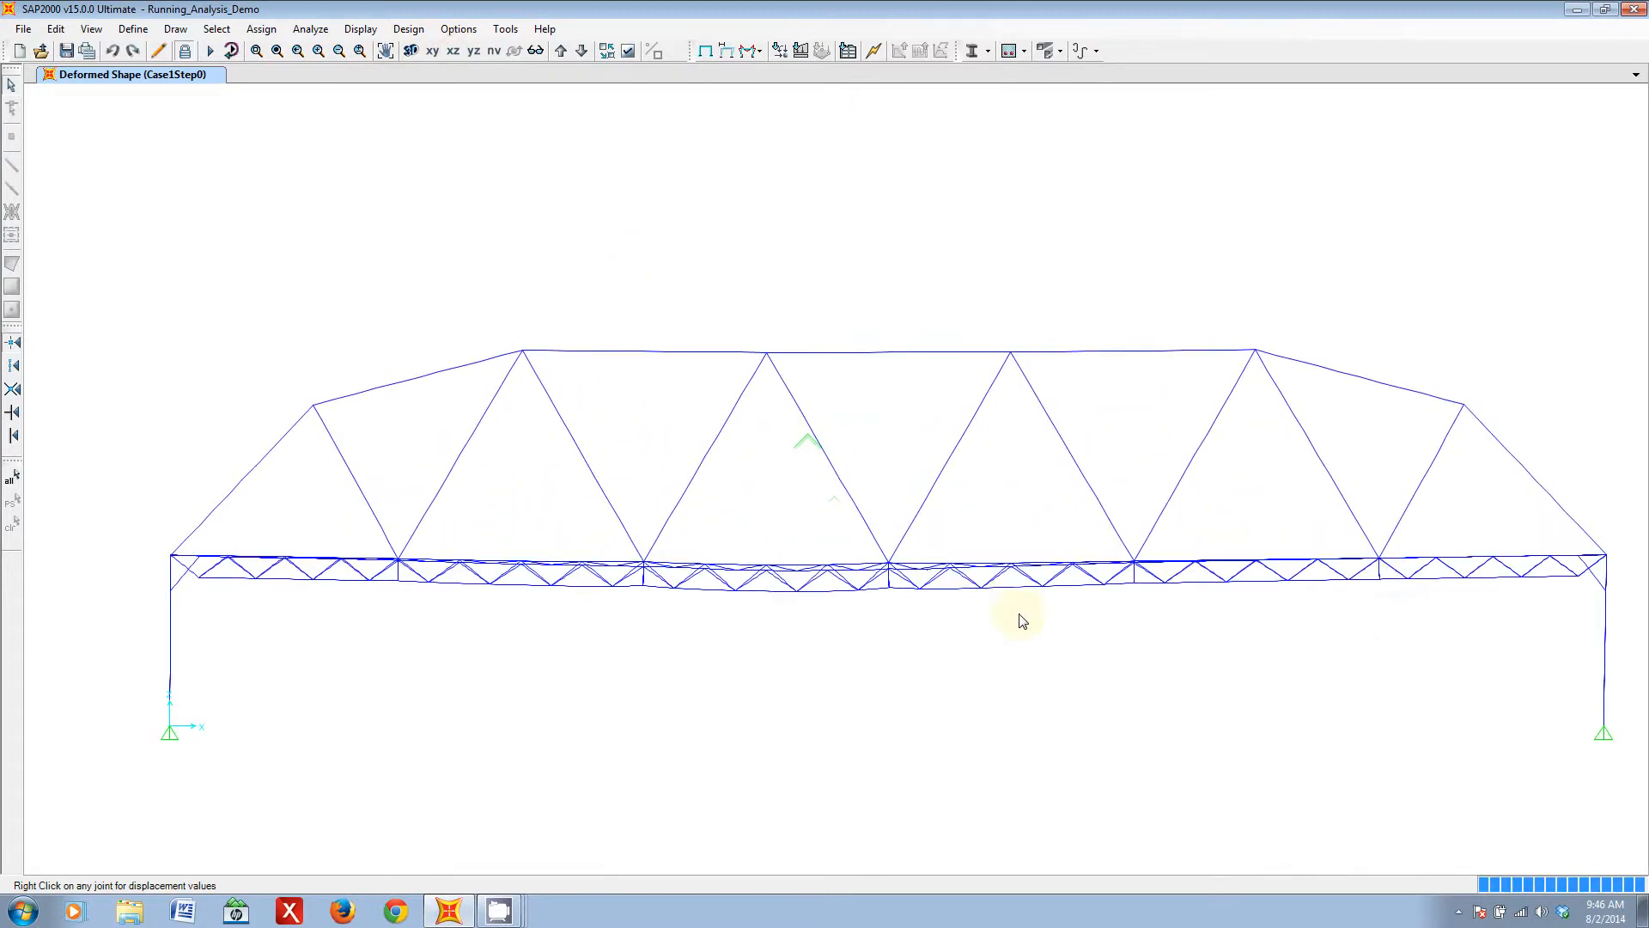
pyautogui.scroll(-1, 1126, 615)
pyautogui.moveTo(1183, 601); pyautogui.dragTo(1023, 563, button='middle')
# - Check the displacement values of joints on the deck's bottom chord and the arch's top chord, and toggle the perspective view
pyautogui.rightClick(660, 577)
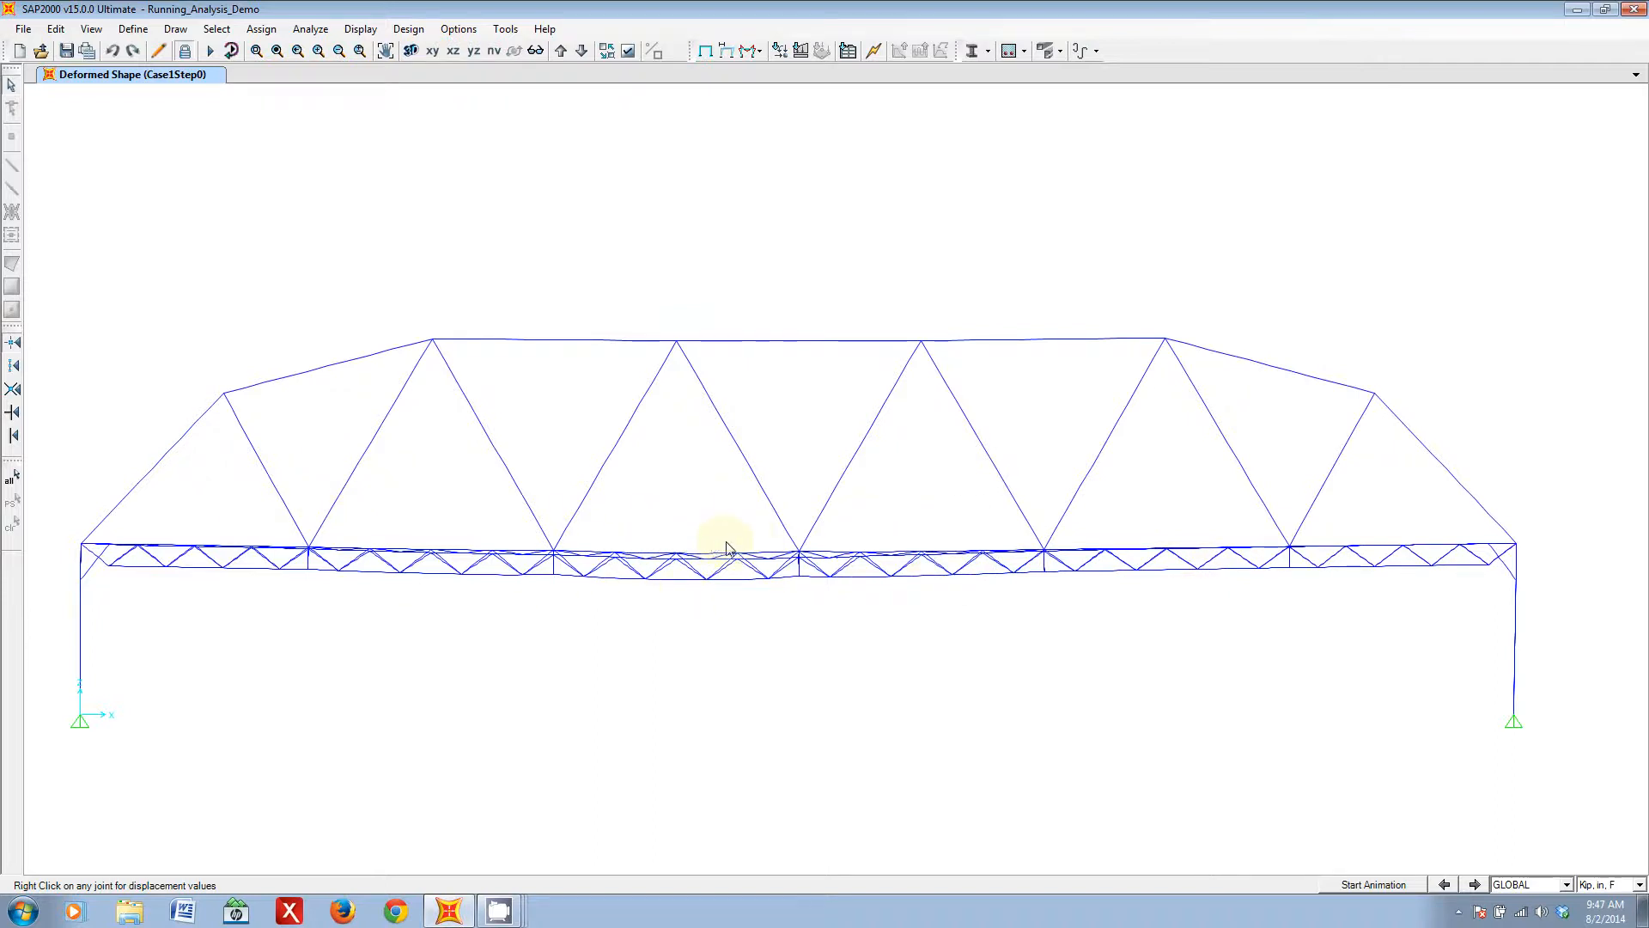
pyautogui.rightClick(708, 577)
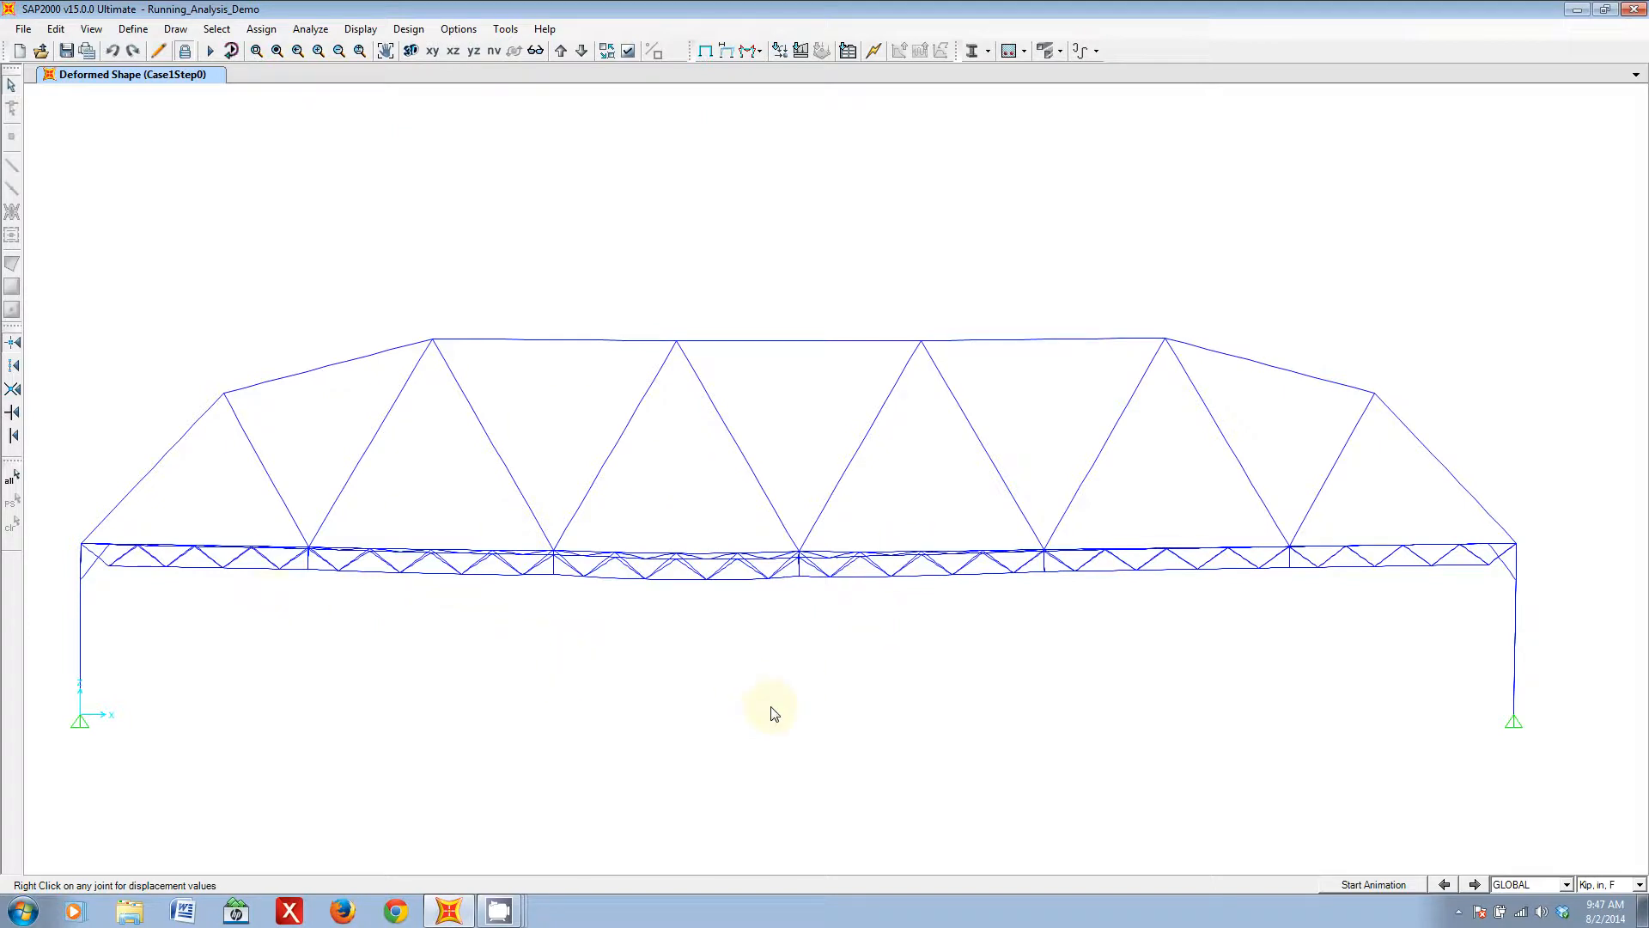
pyautogui.rightClick(920, 342)
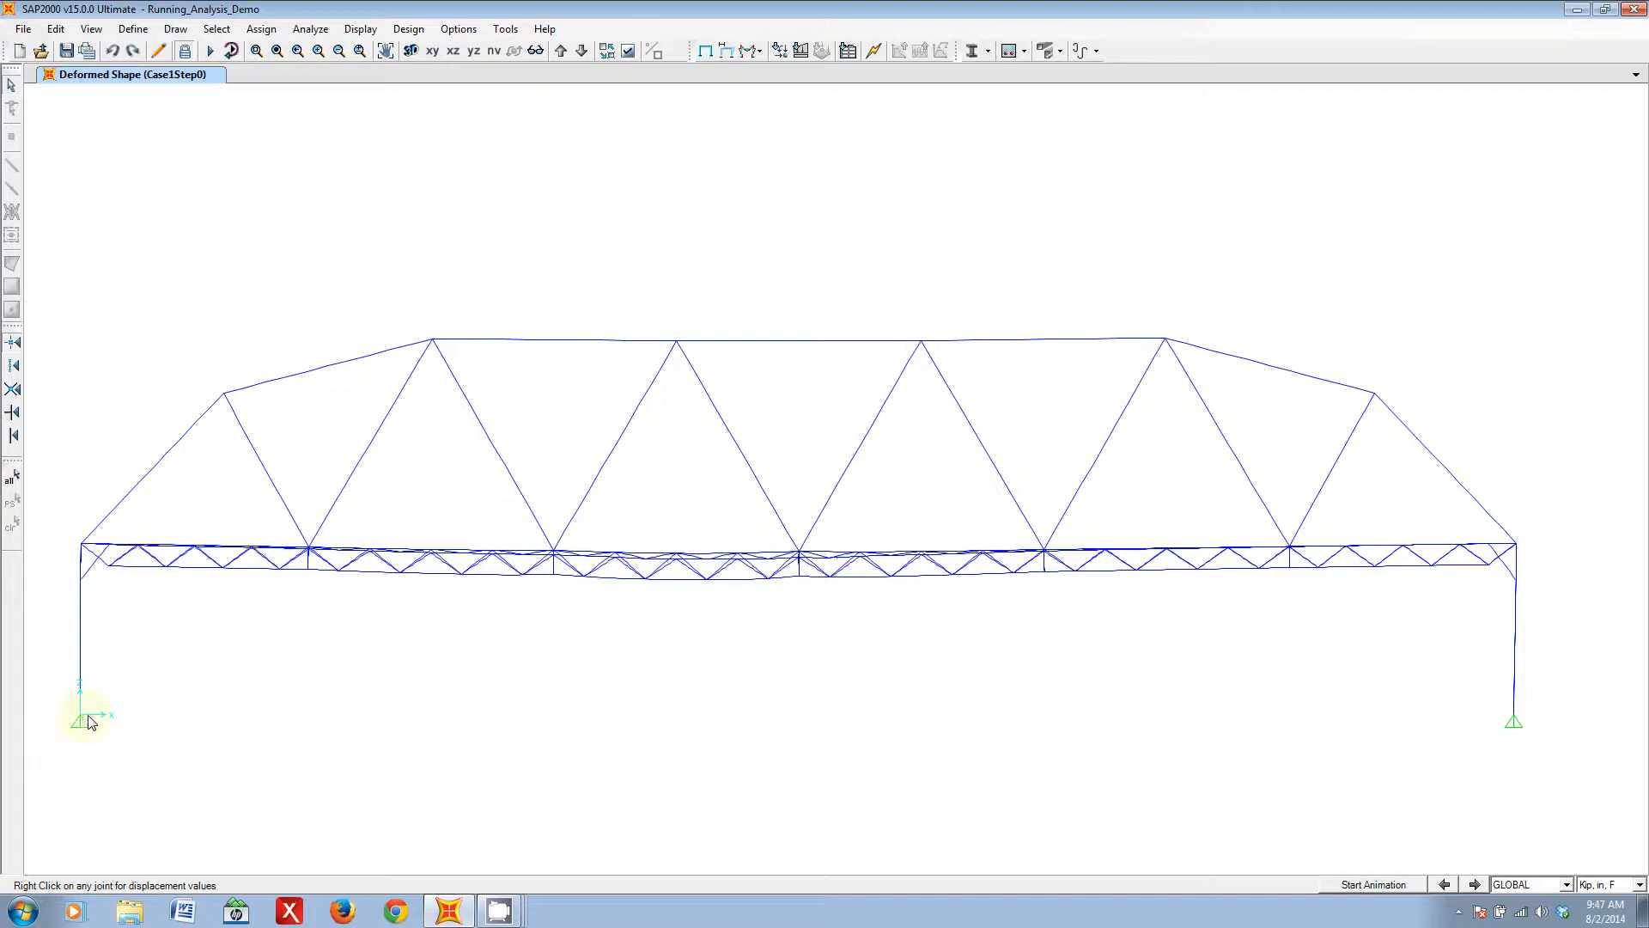
pyautogui.rightClick(921, 343)
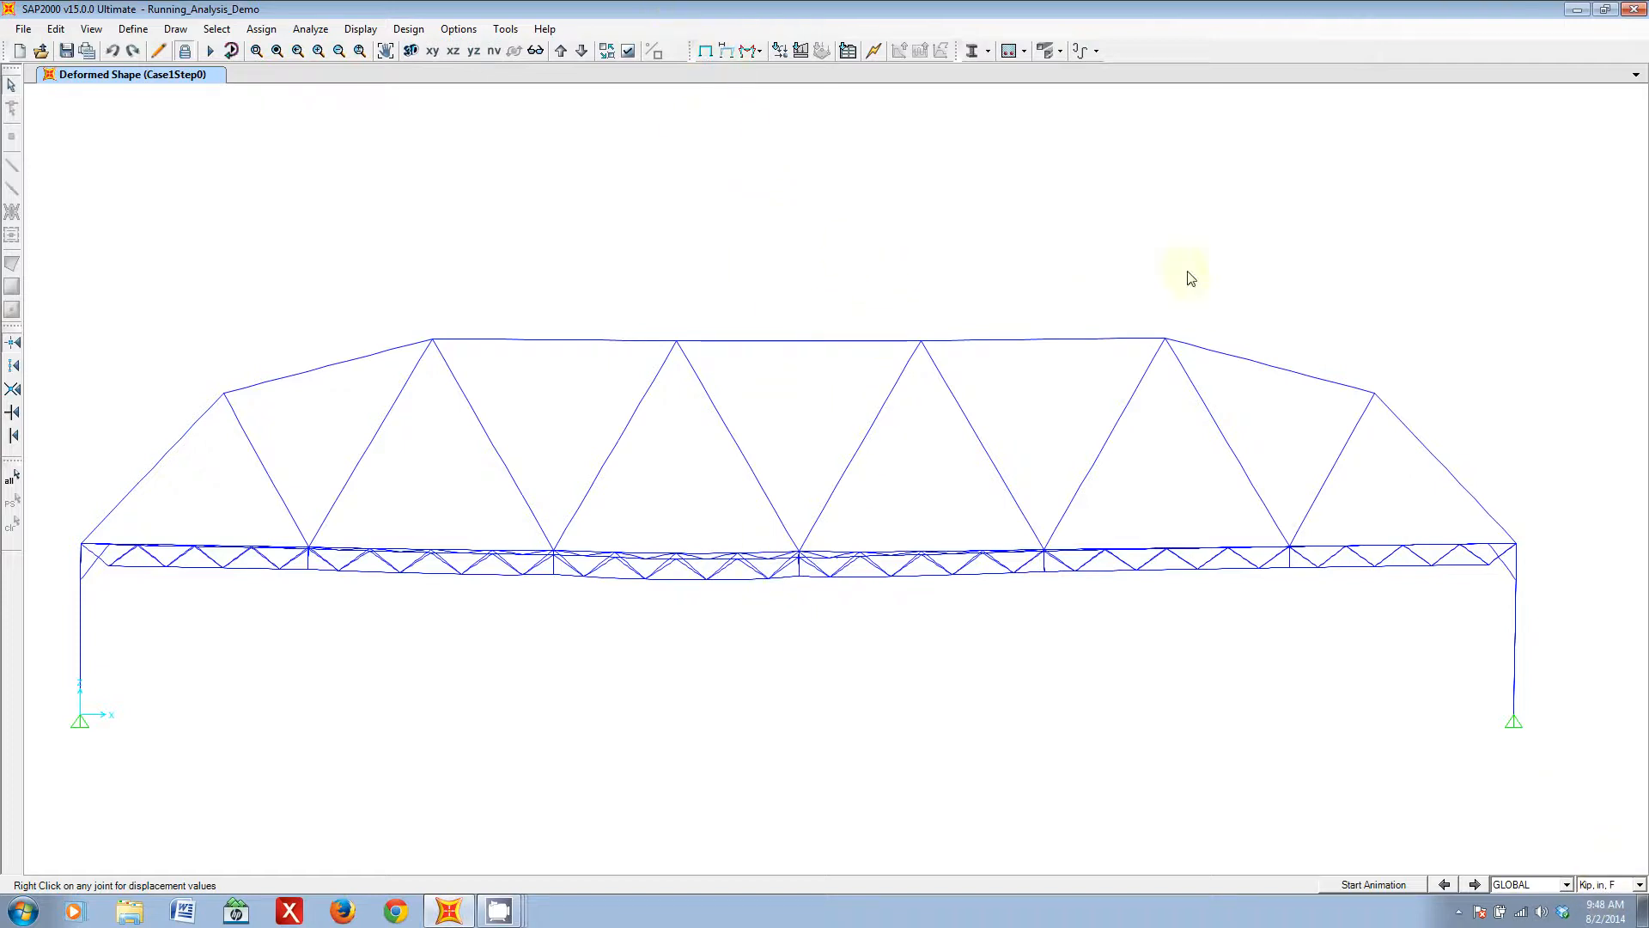
pyautogui.click(537, 51)
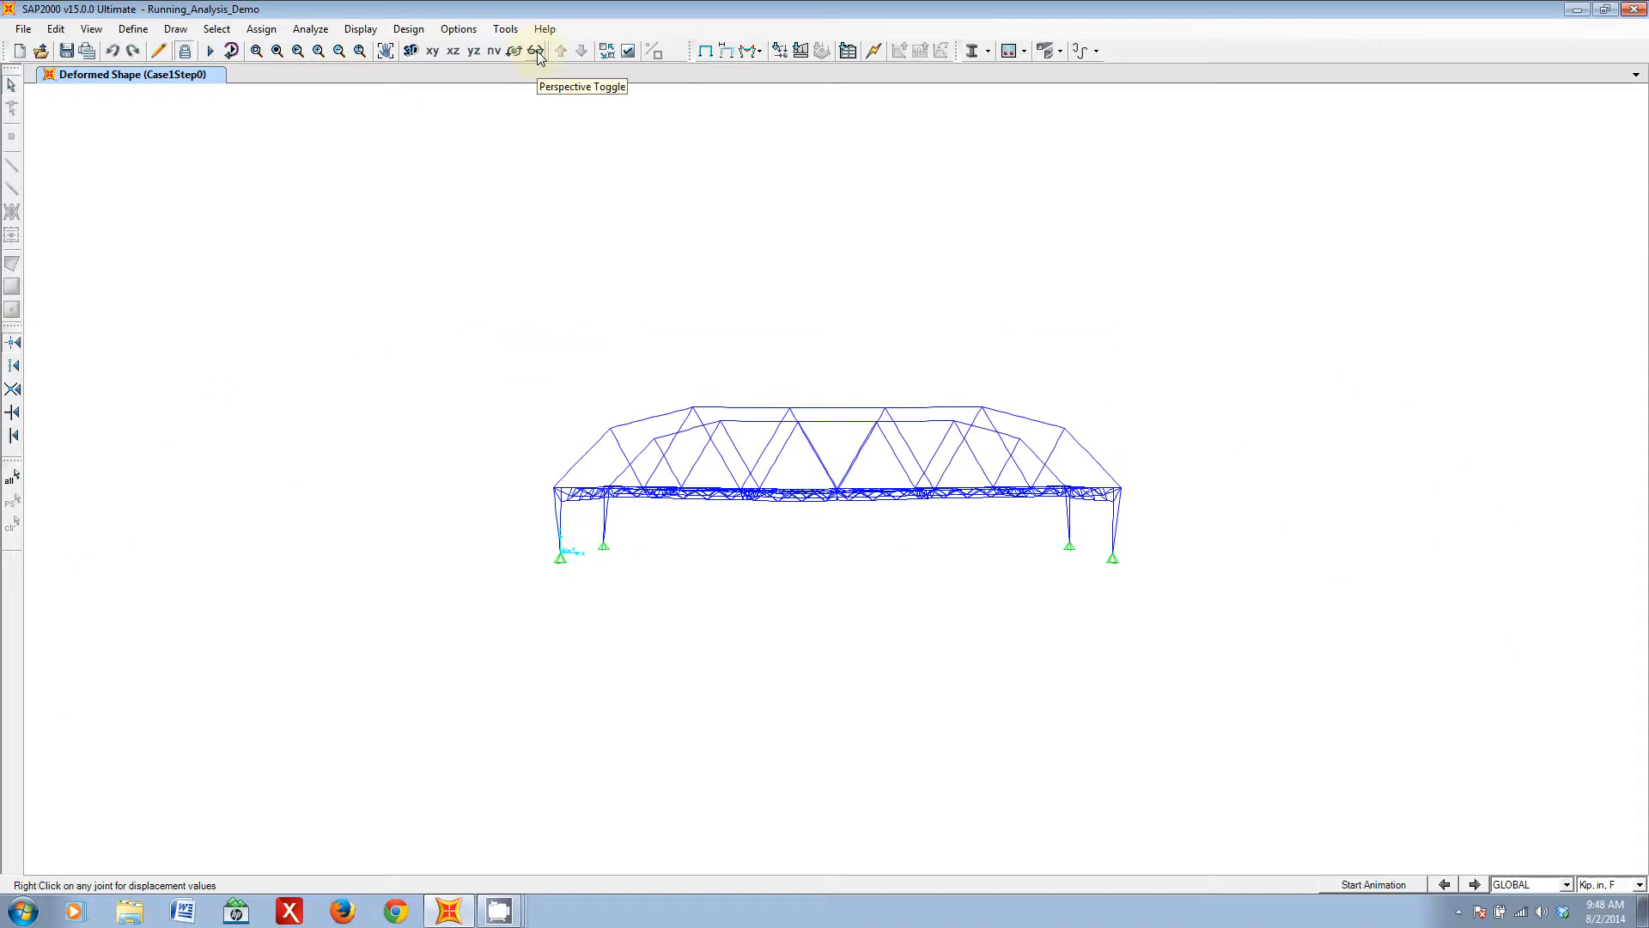
# - Check the displacement values of a joint on the near deck truss in the Case1Step0 deformed shape
pyautogui.moveTo(982, 442); pyautogui.dragTo(846, 503)
pyautogui.scroll(8, 845, 515)
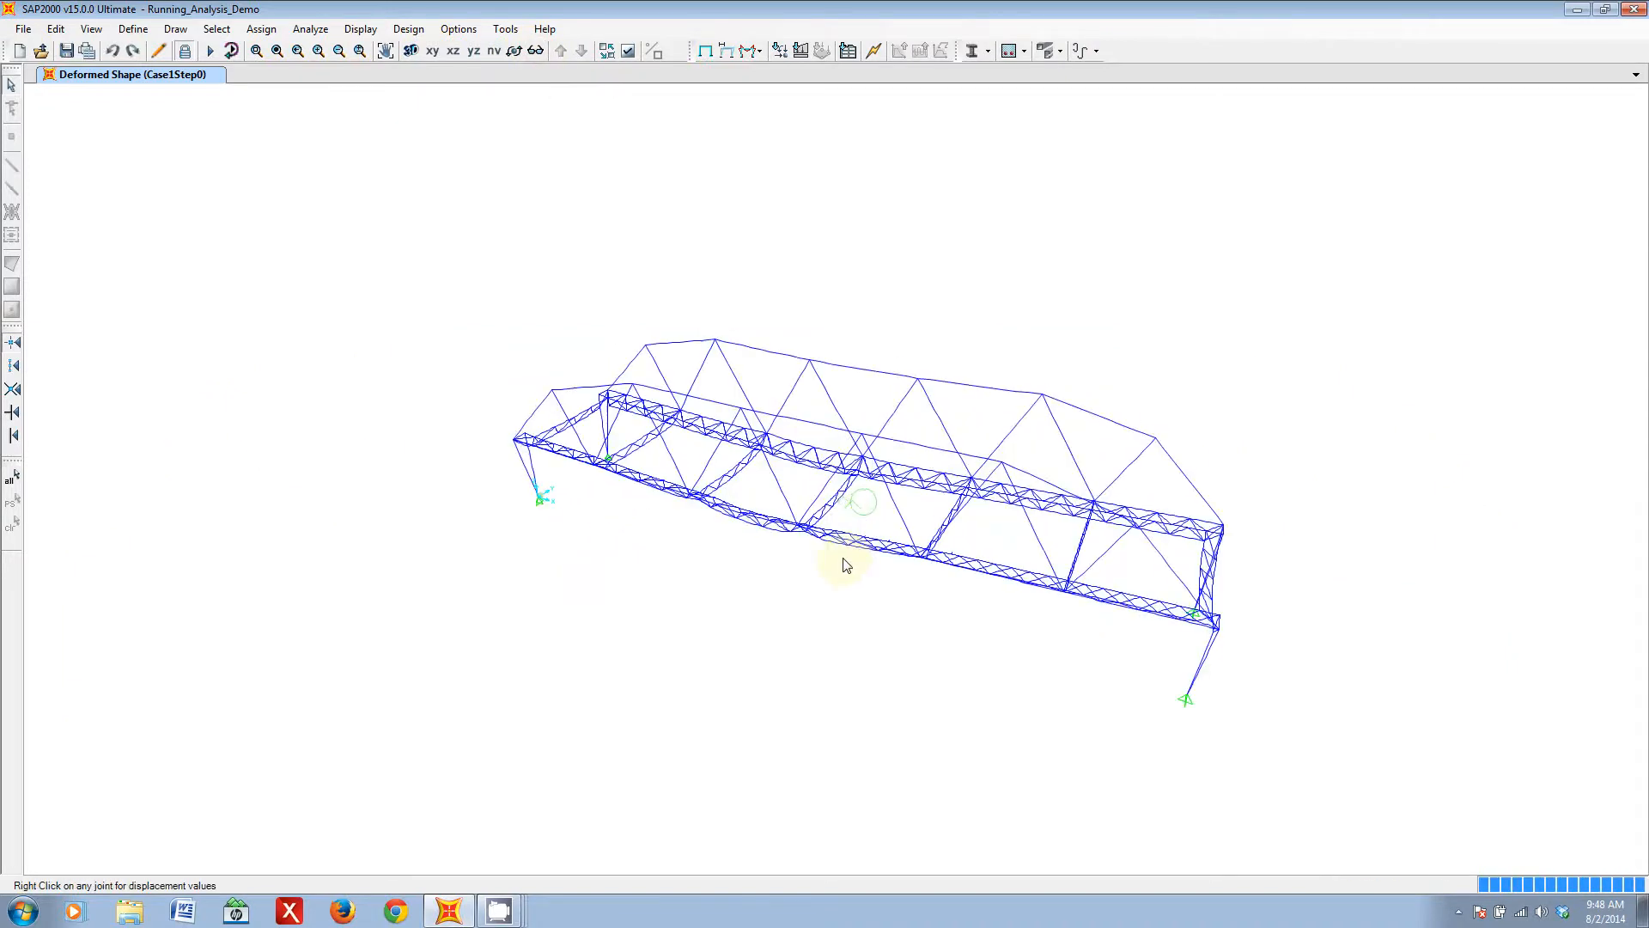
pyautogui.scroll(5, 897, 531)
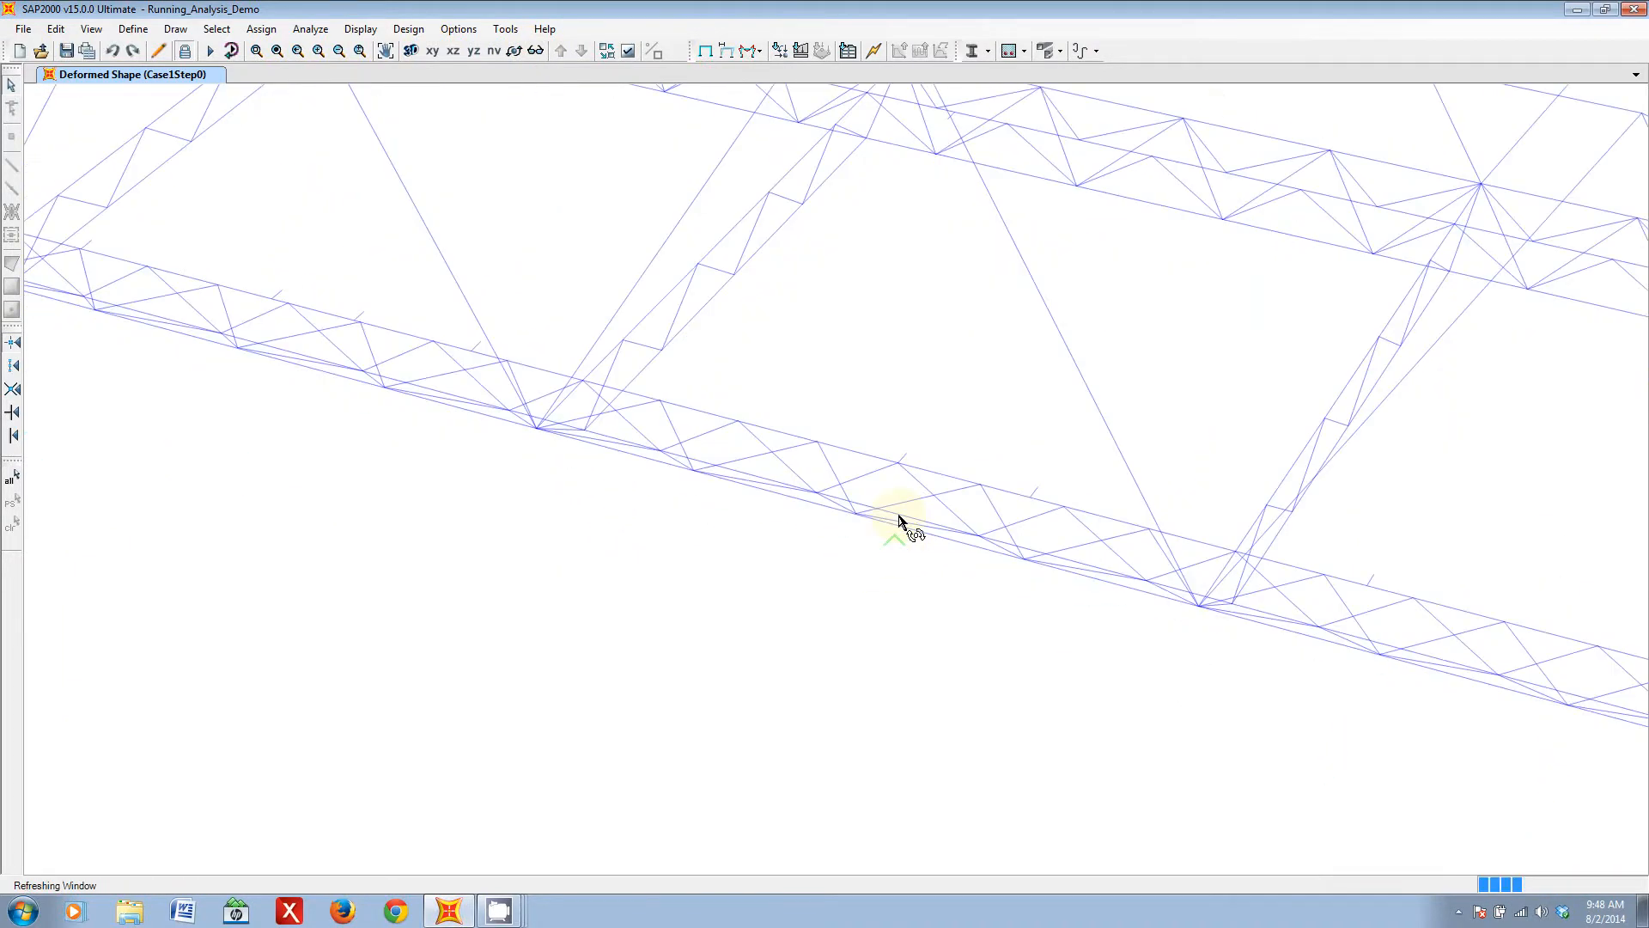
pyautogui.scroll(-5, 404, 378)
pyautogui.moveTo(363, 373); pyautogui.dragTo(808, 569, button='middle')
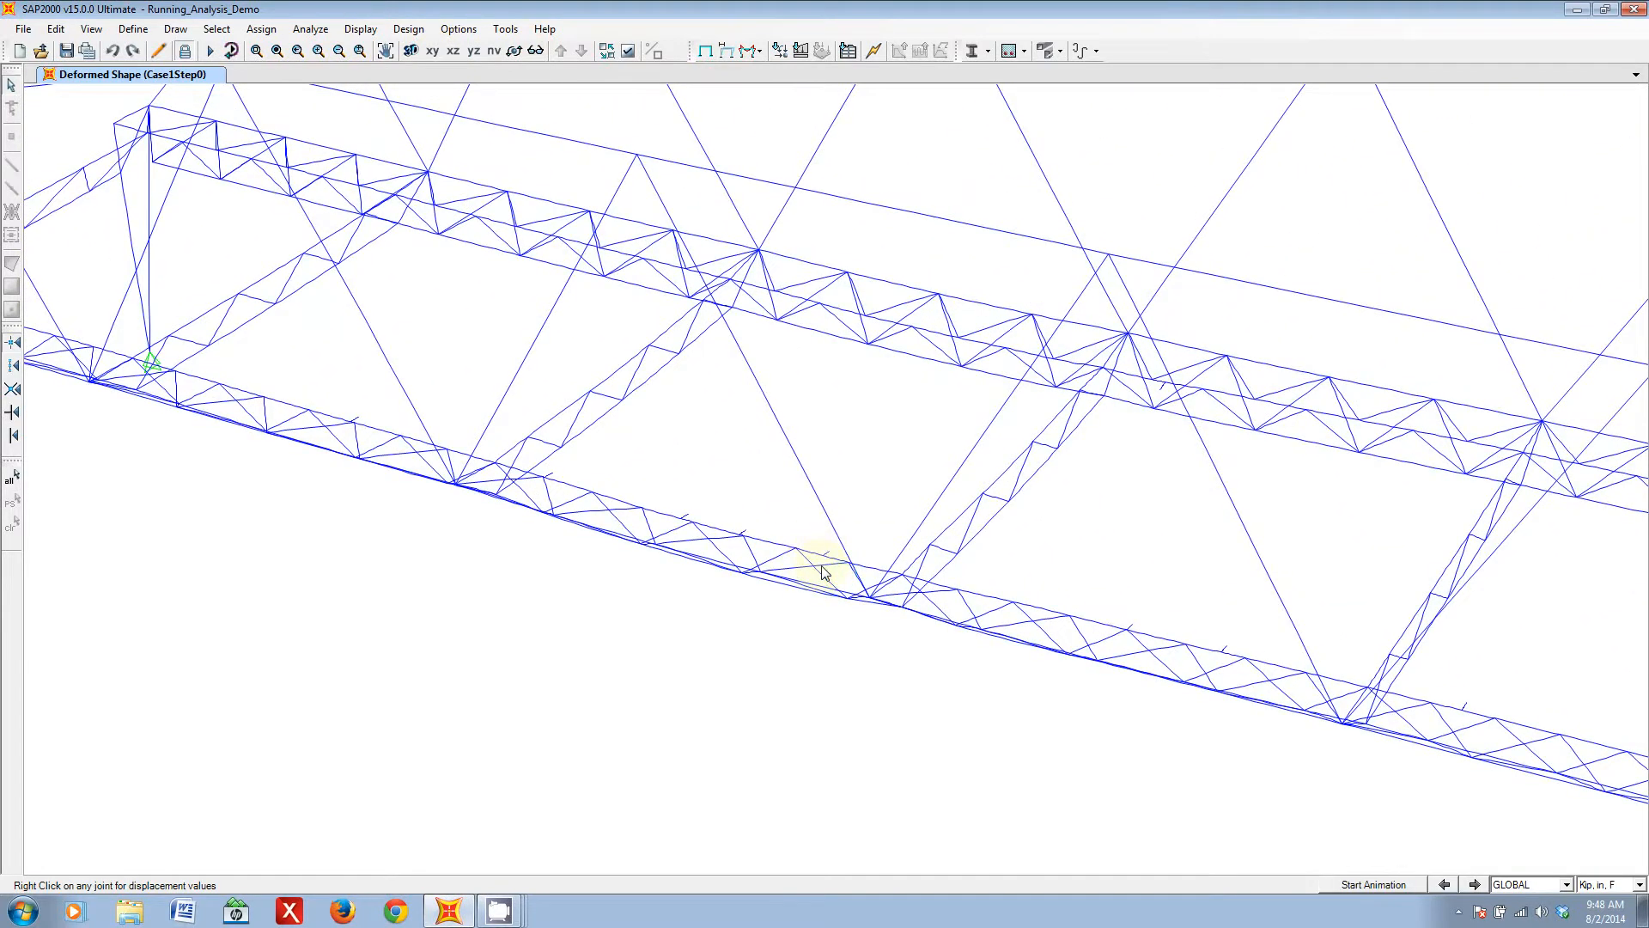
pyautogui.rightClick(823, 558)
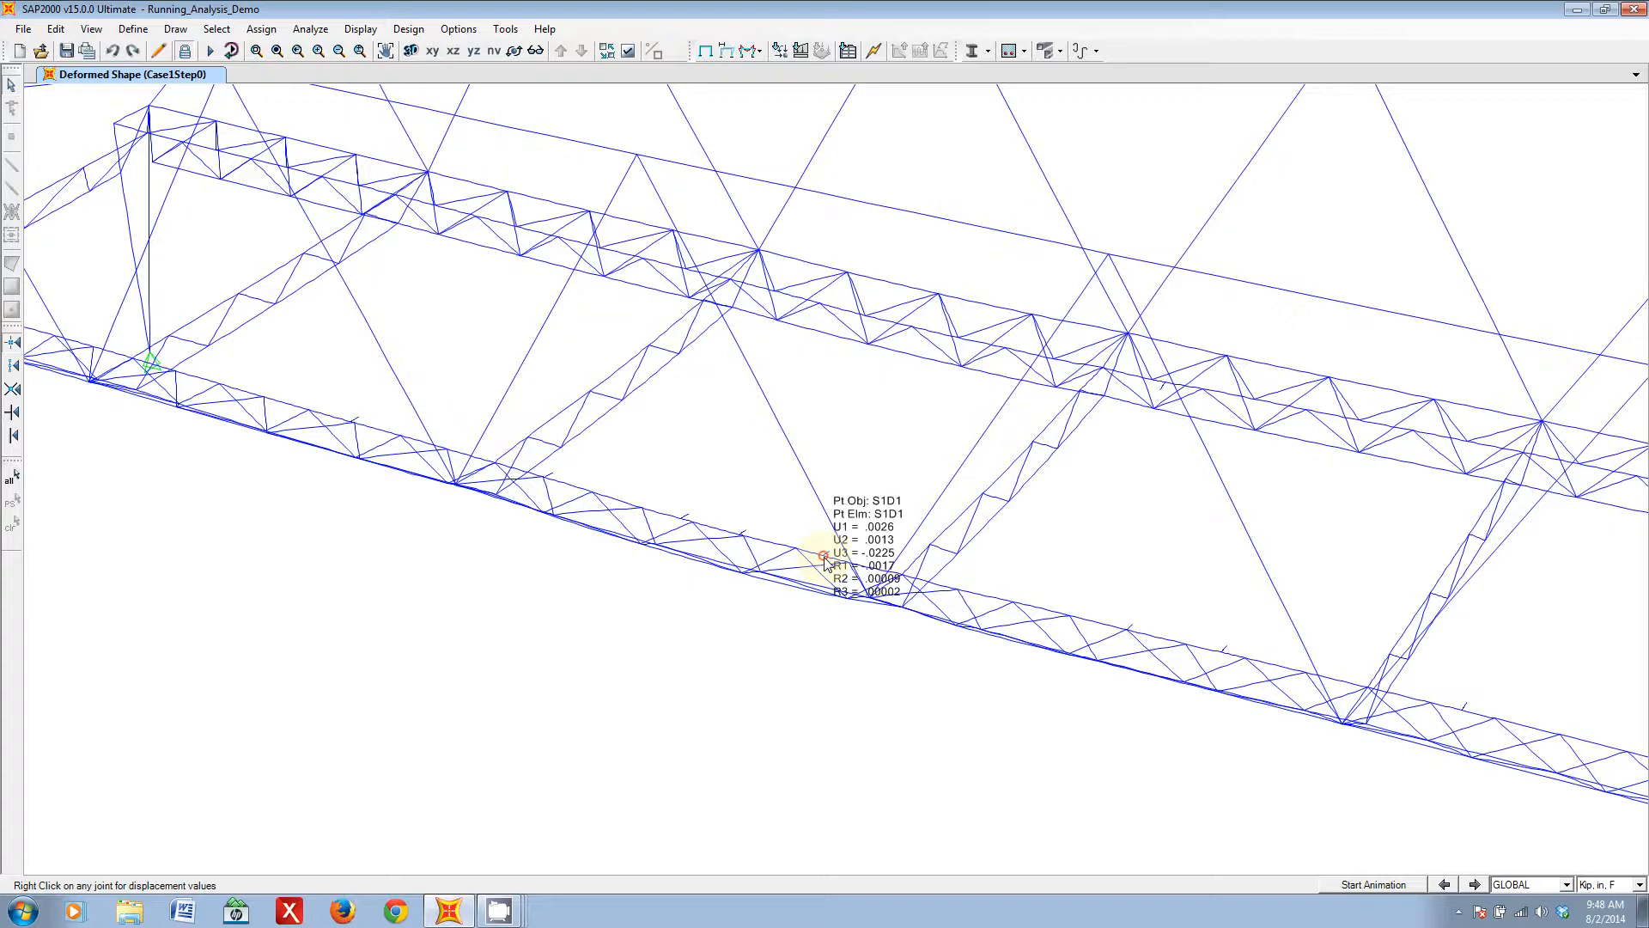
# - Switch the deformed shape to load case Case1Step2 and look over the near deck truss and the whole bridge
pyautogui.click(728, 50)
pyautogui.click(880, 266)
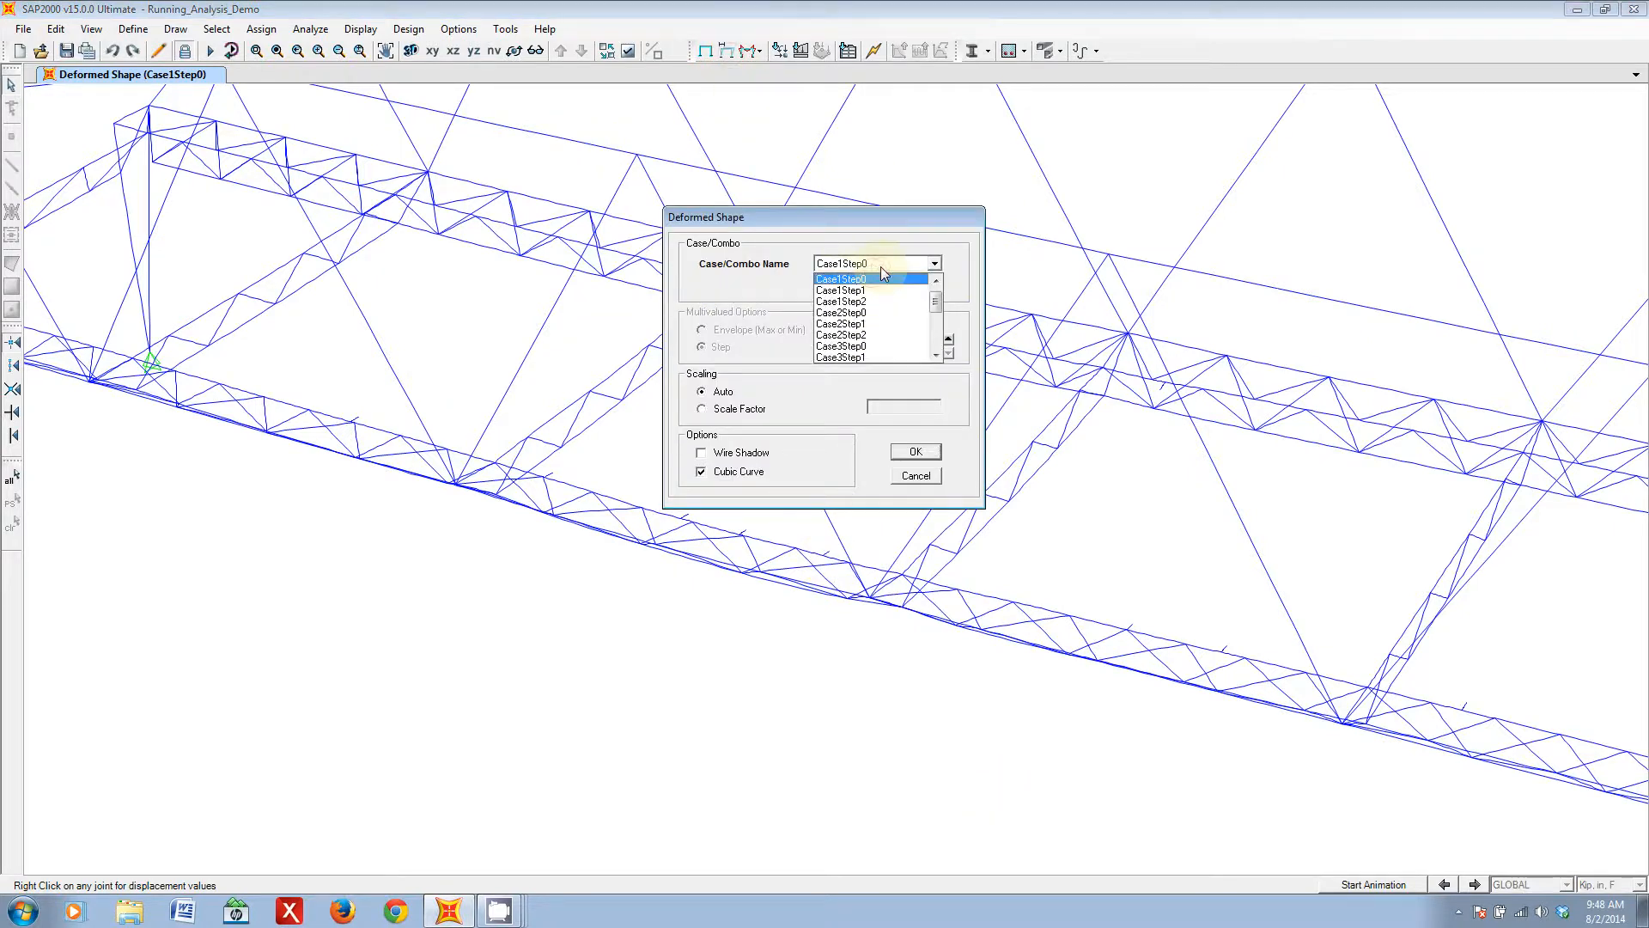
pyautogui.click(869, 300)
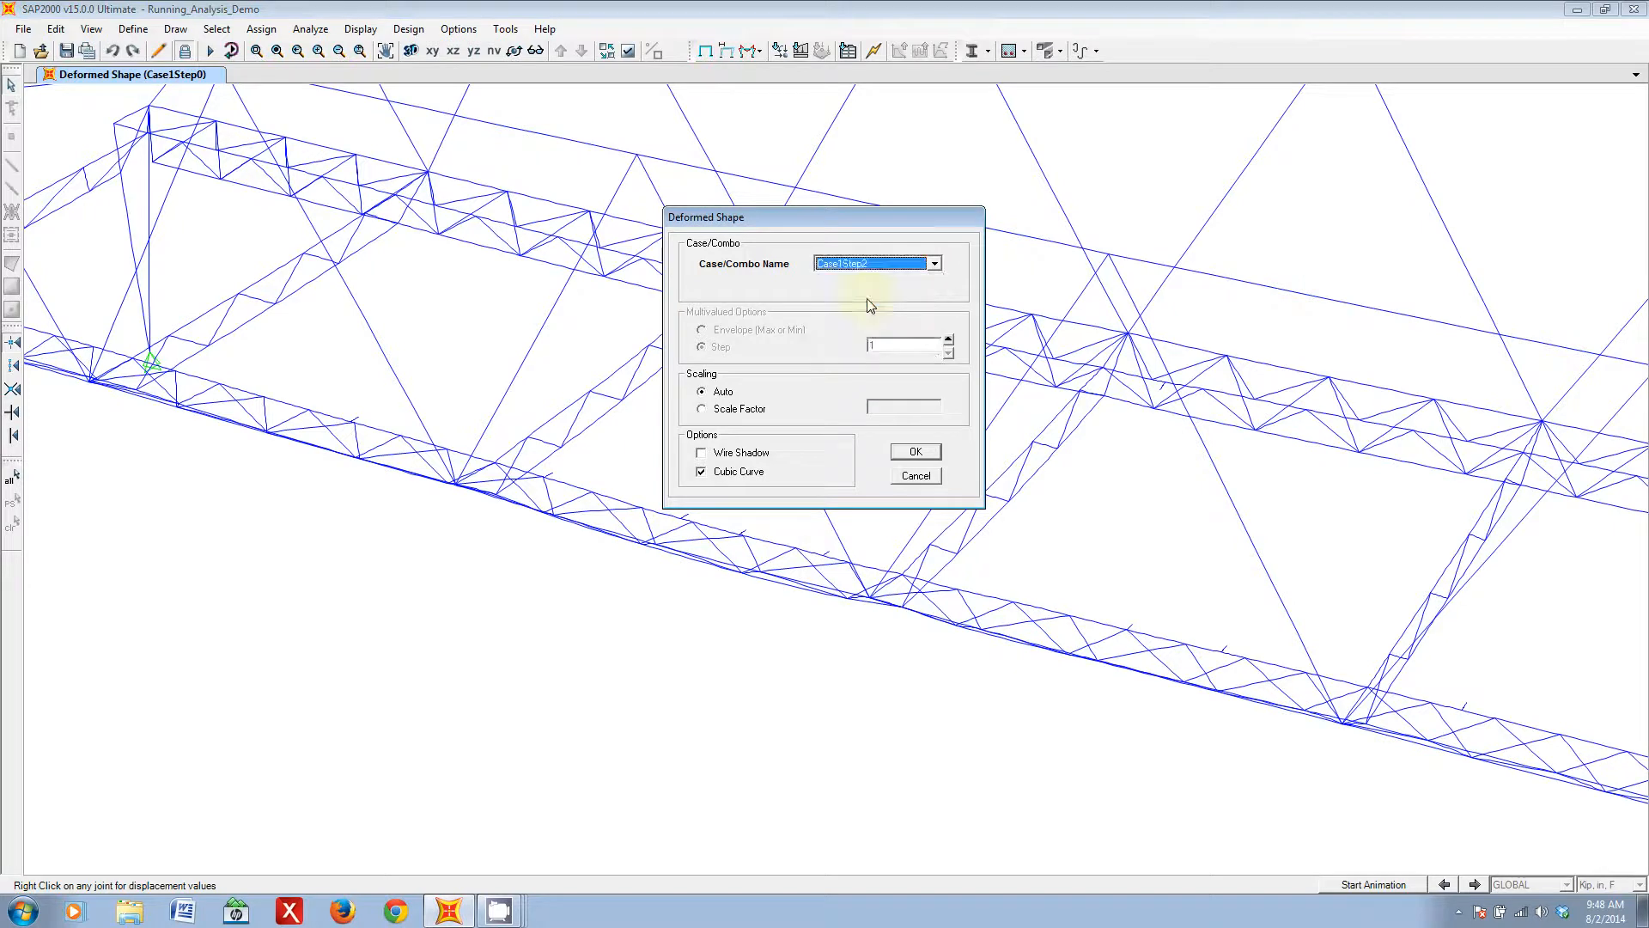
pyautogui.click(916, 453)
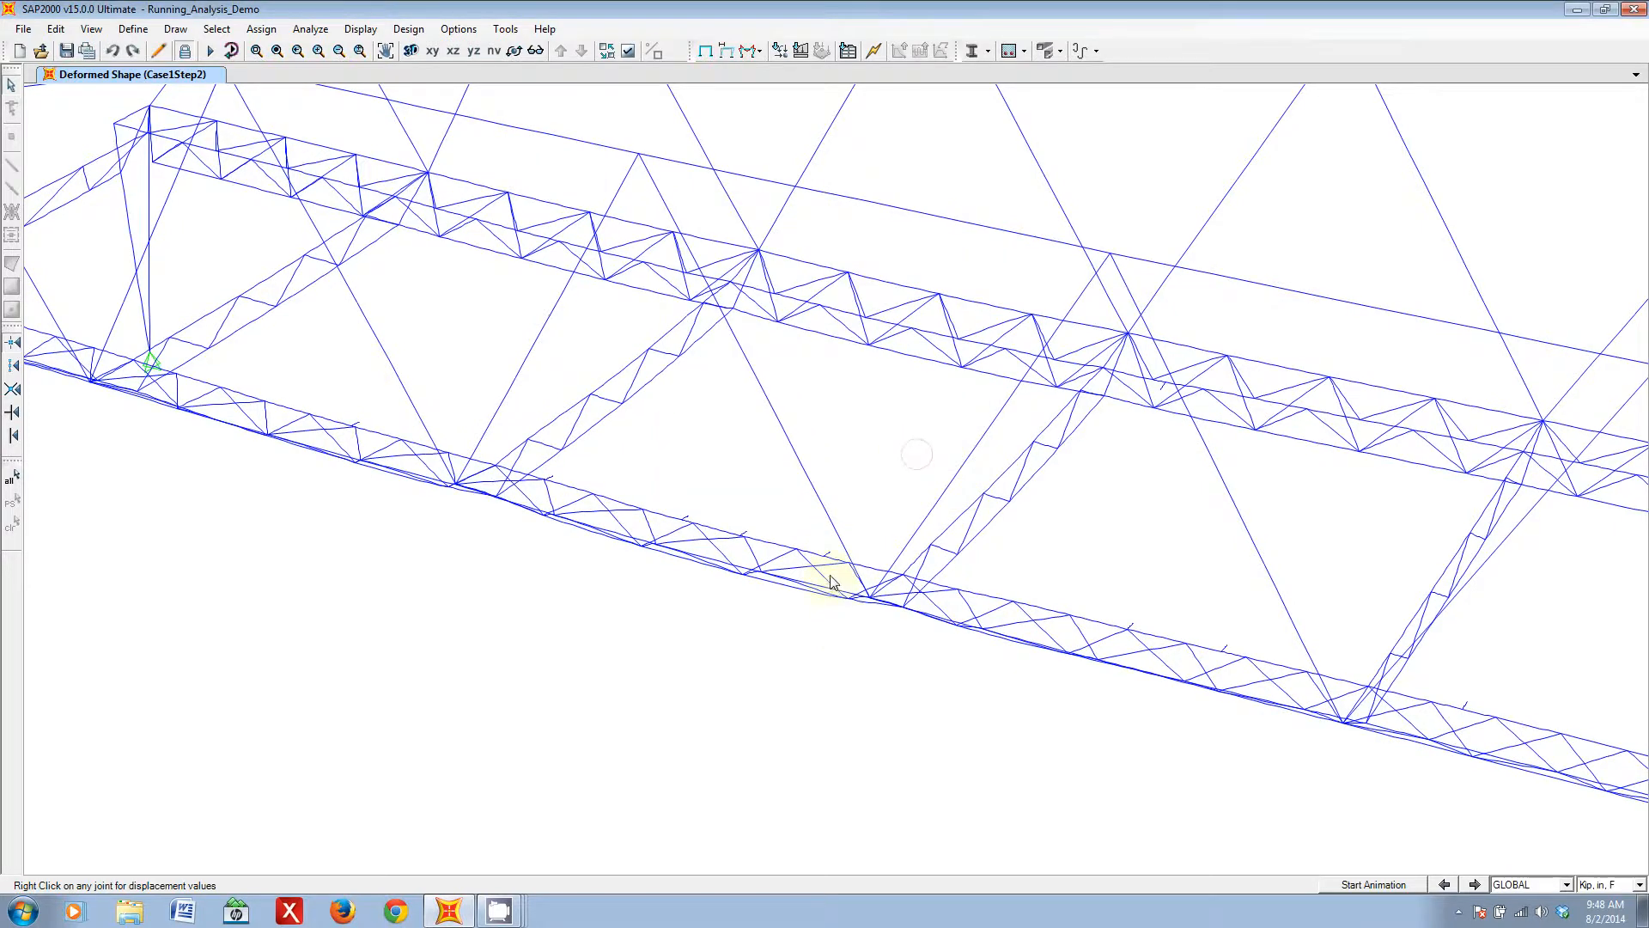
pyautogui.moveTo(824, 557)
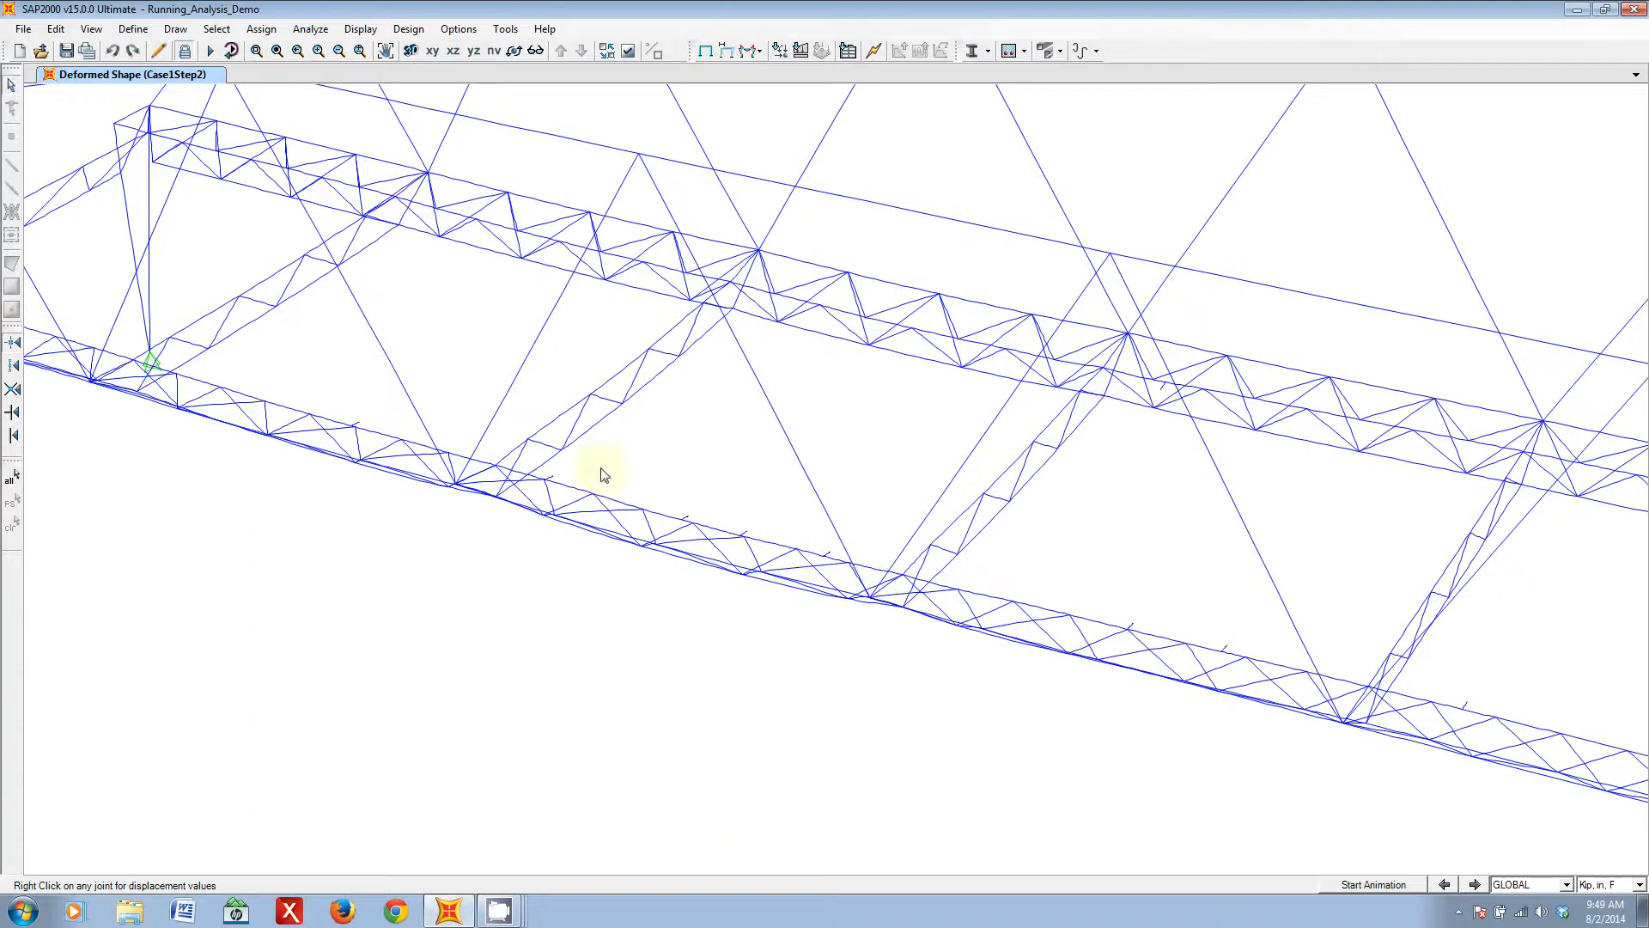
pyautogui.scroll(-3, 677, 503)
pyautogui.scroll(-3, 1146, 596)
pyautogui.moveTo(1233, 599); pyautogui.dragTo(1072, 592, button='middle')
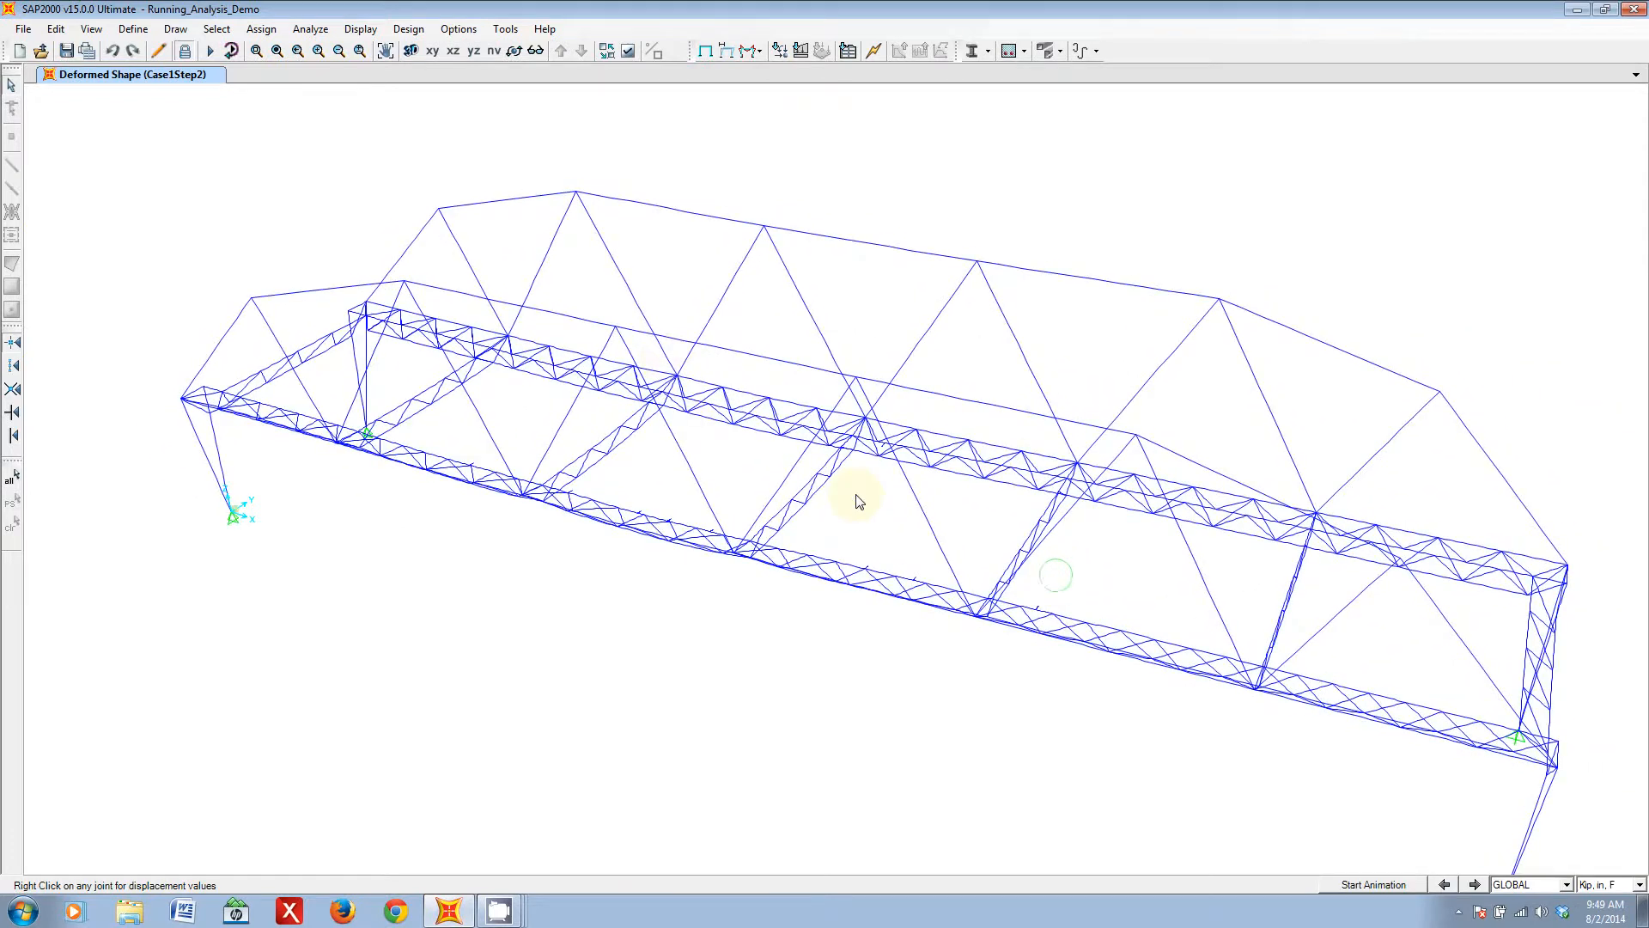
pyautogui.click(755, 53)
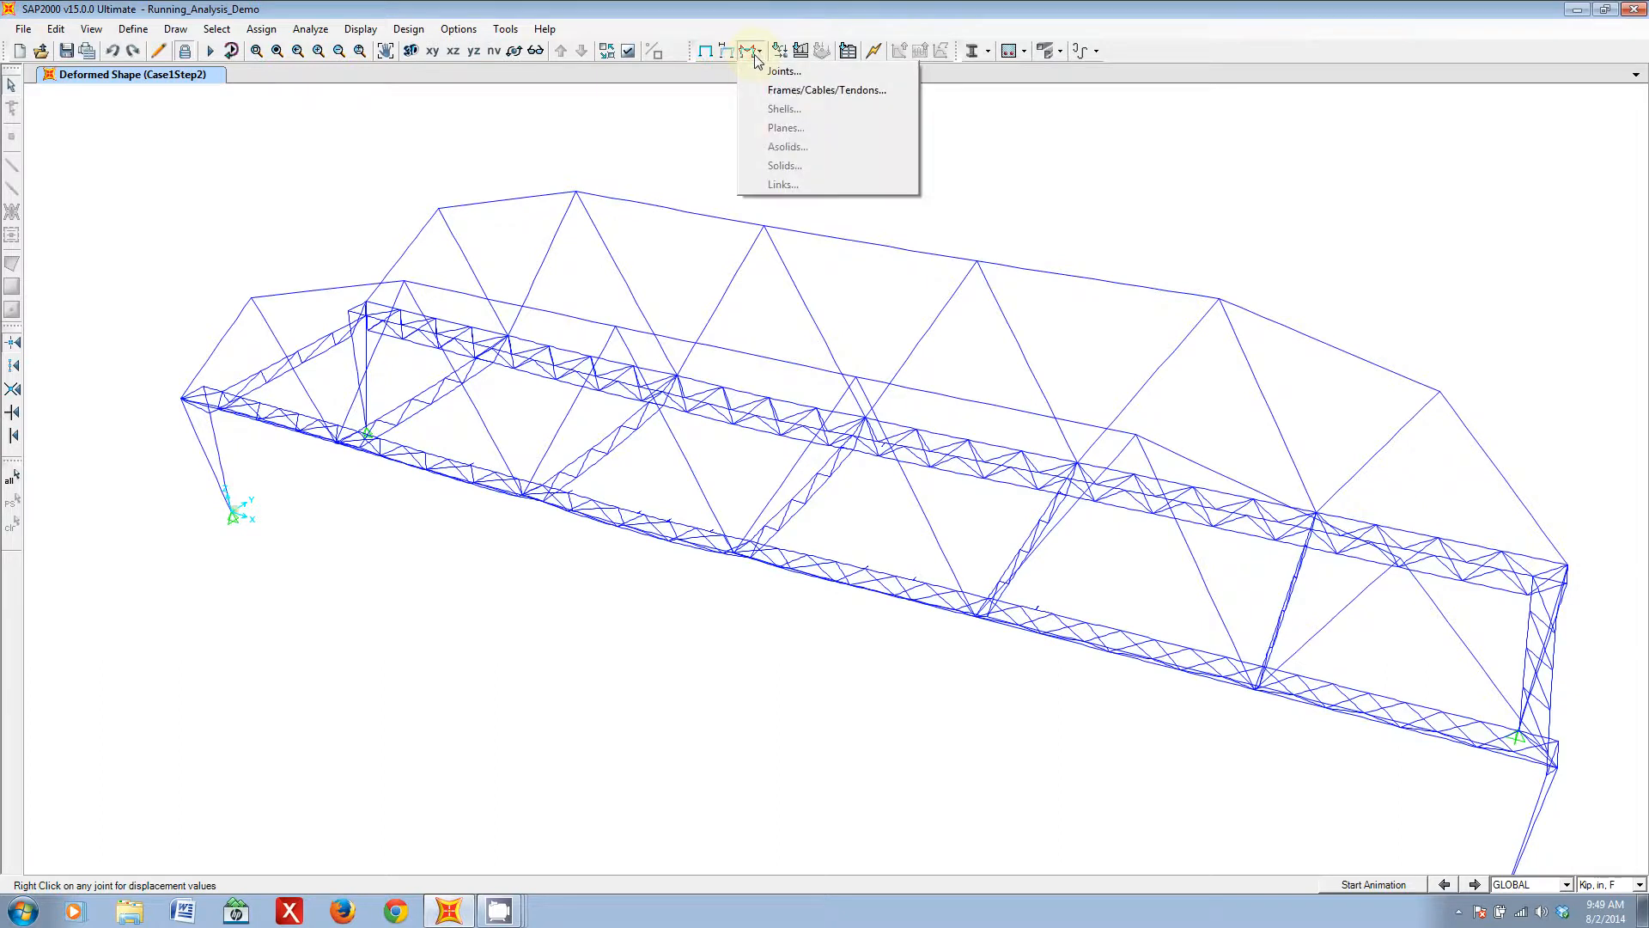
pyautogui.click(830, 101)
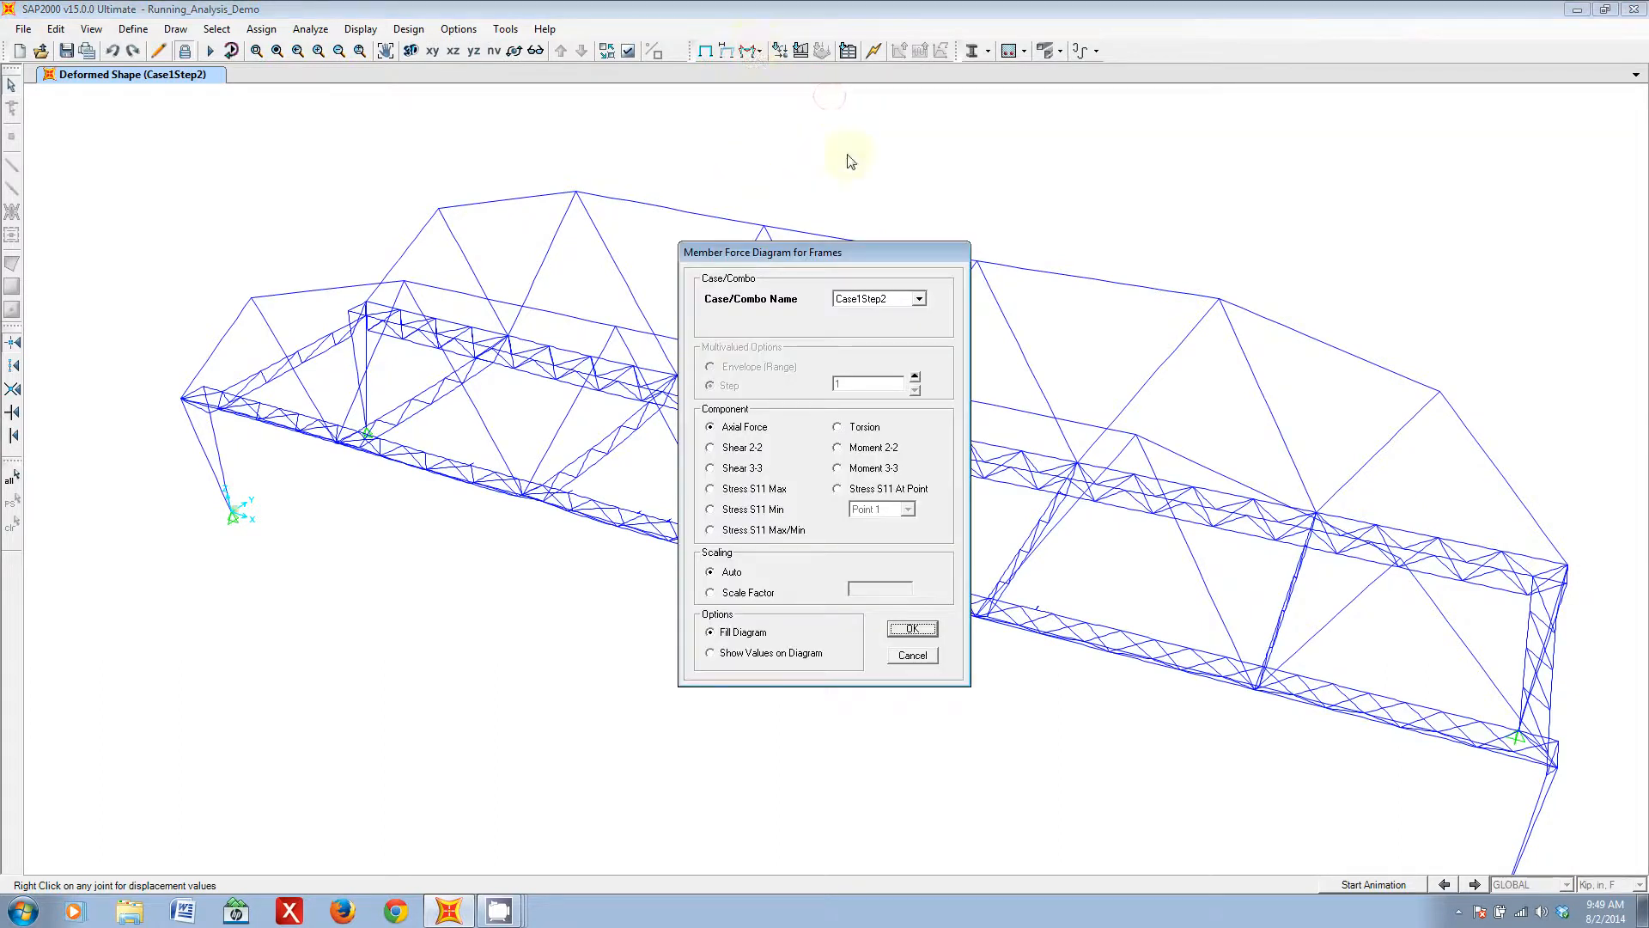
pyautogui.click(915, 659)
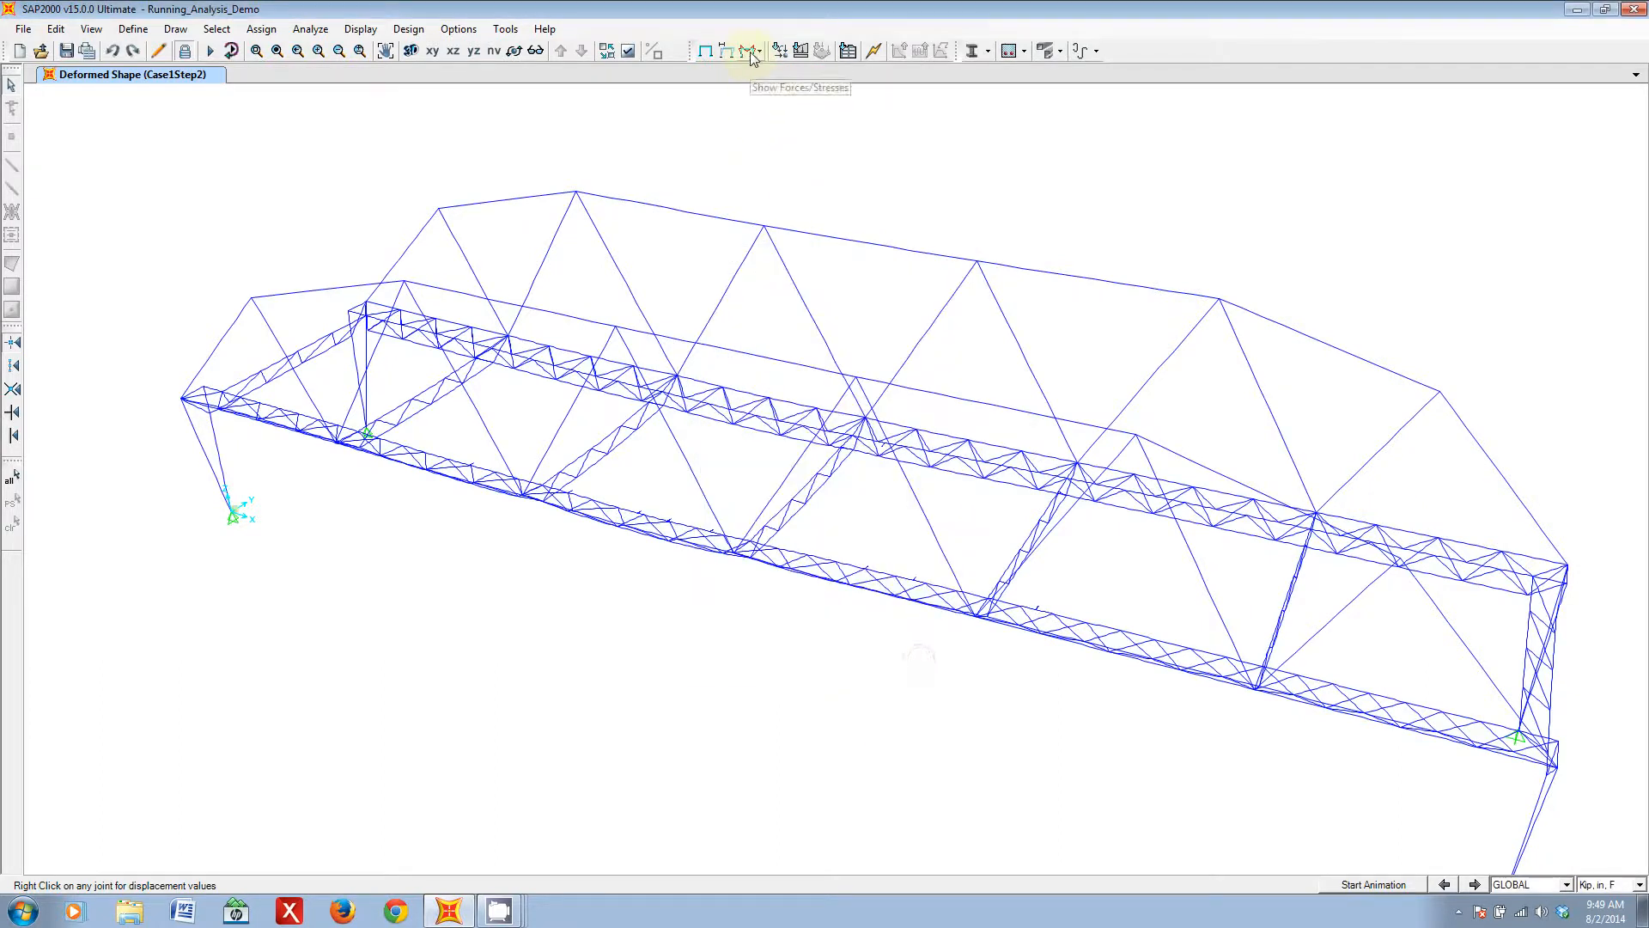
# - Display the joint reactions for Case1Step2 as arrows and inspect them at the bridge supports
pyautogui.click(753, 55)
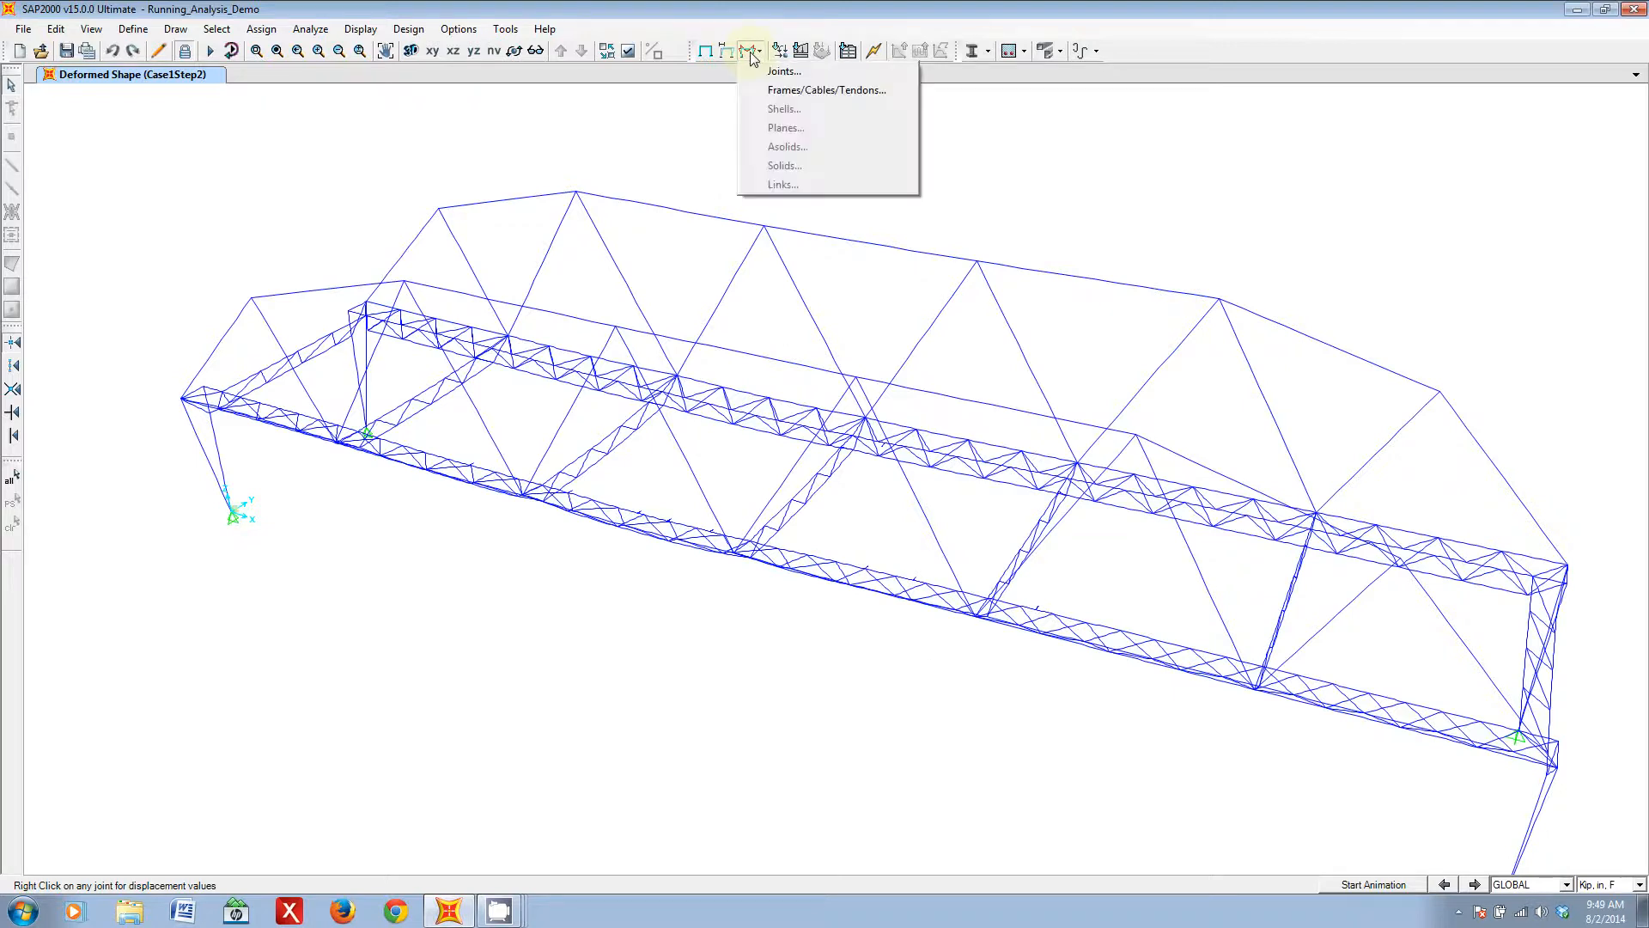
pyautogui.click(778, 72)
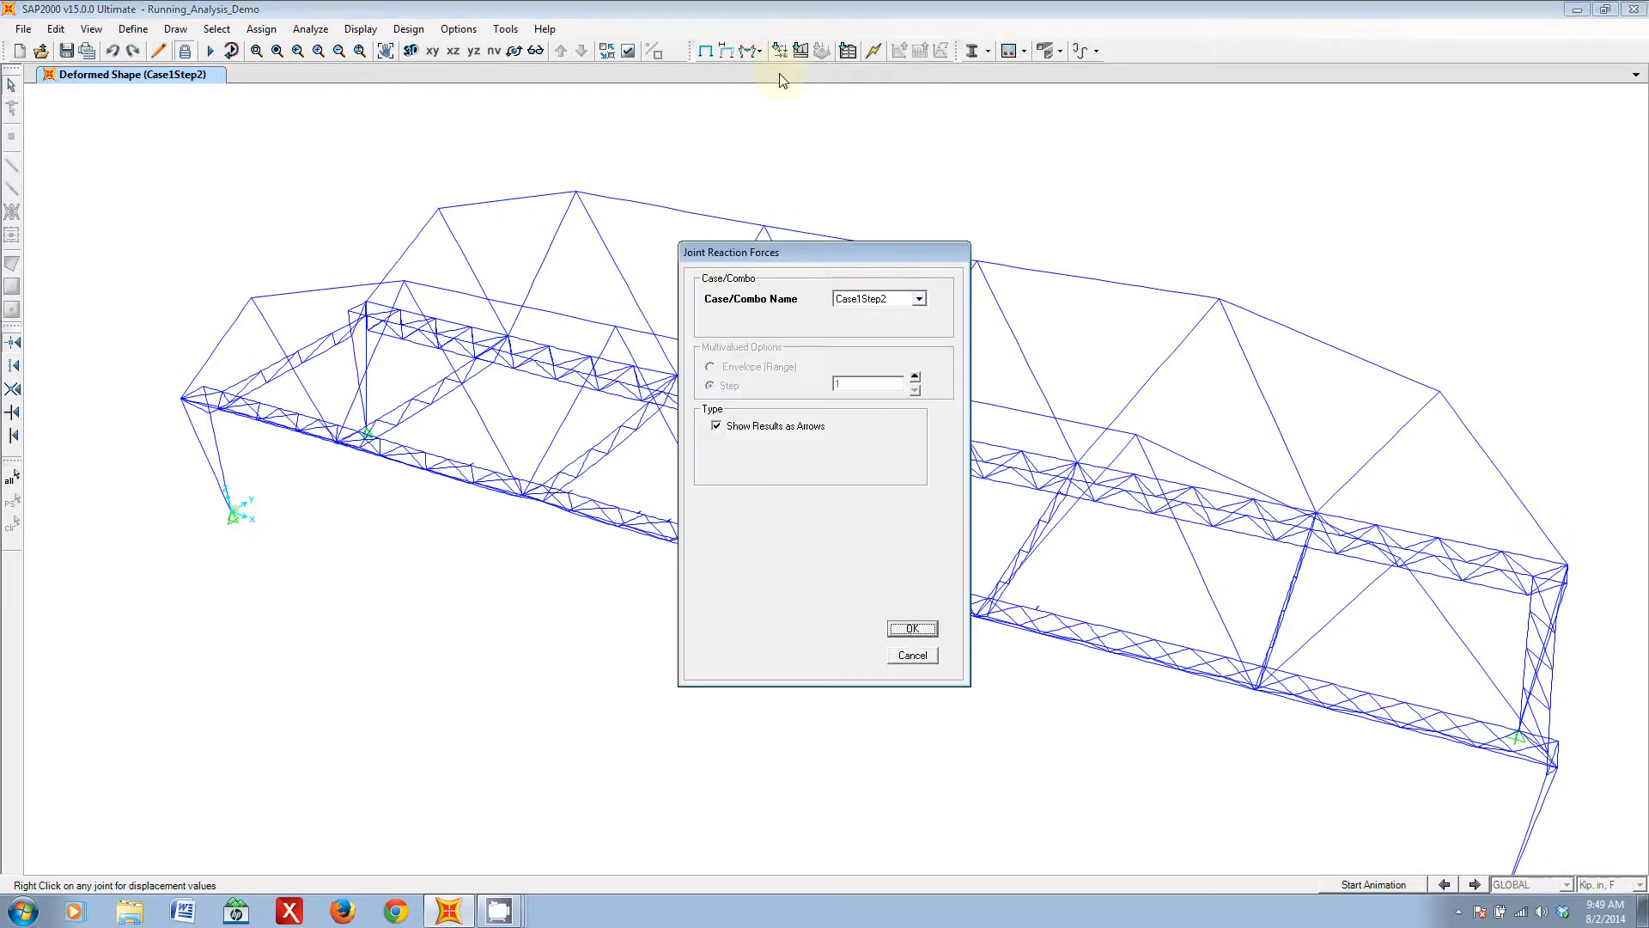
pyautogui.click(912, 628)
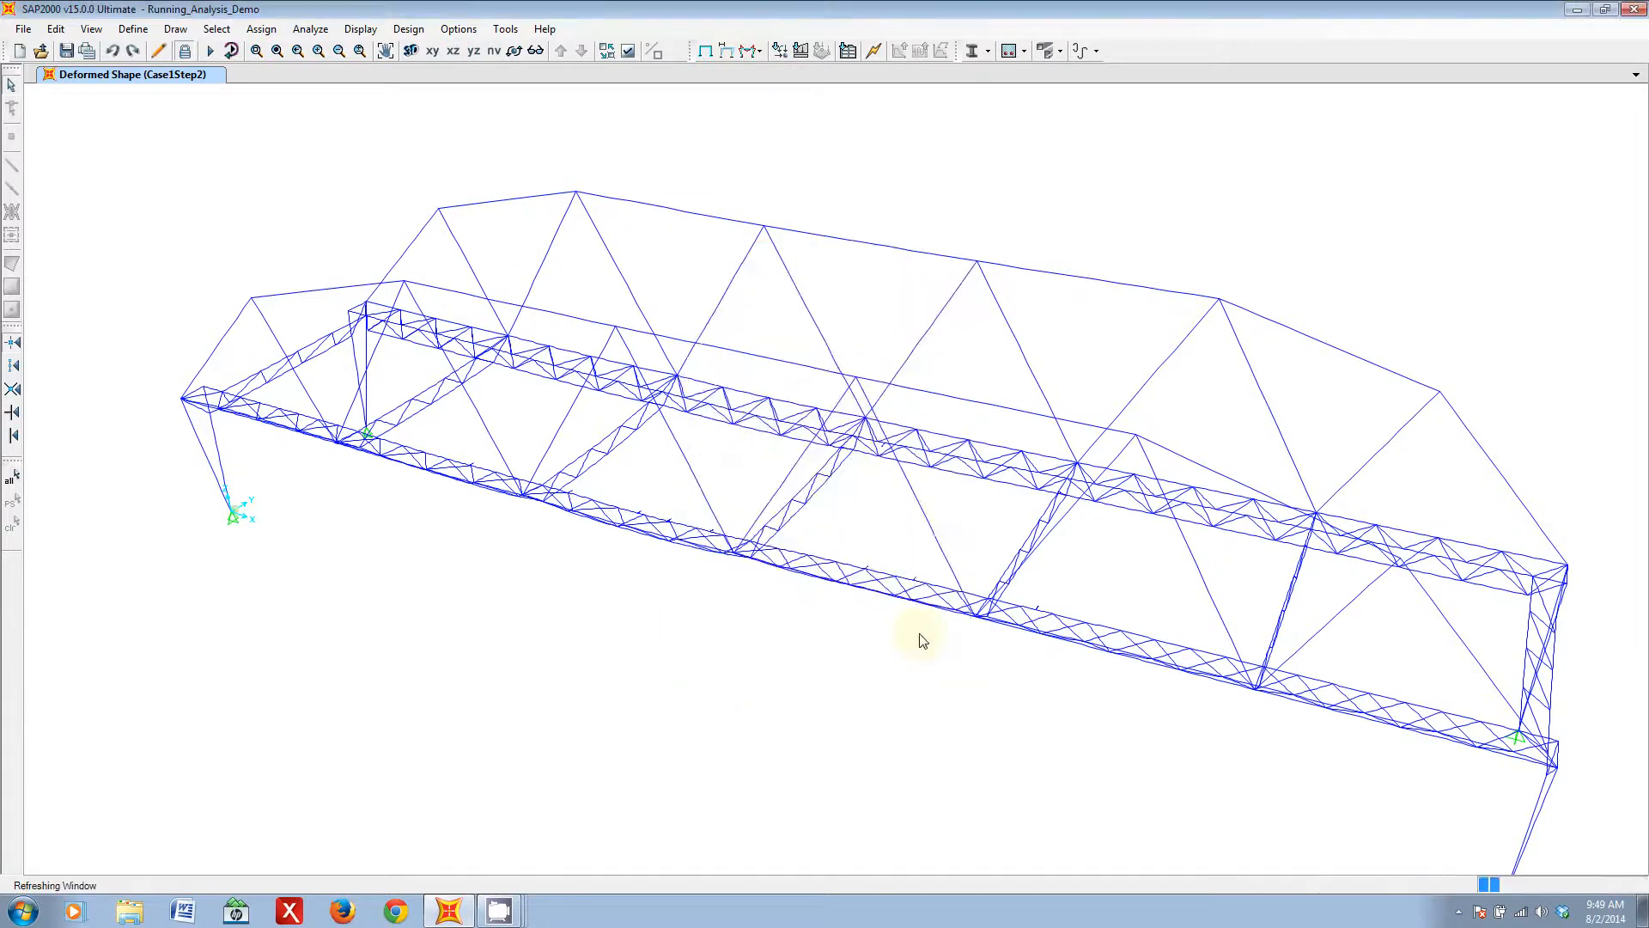
pyautogui.moveTo(795, 703); pyautogui.dragTo(593, 398, button='middle')
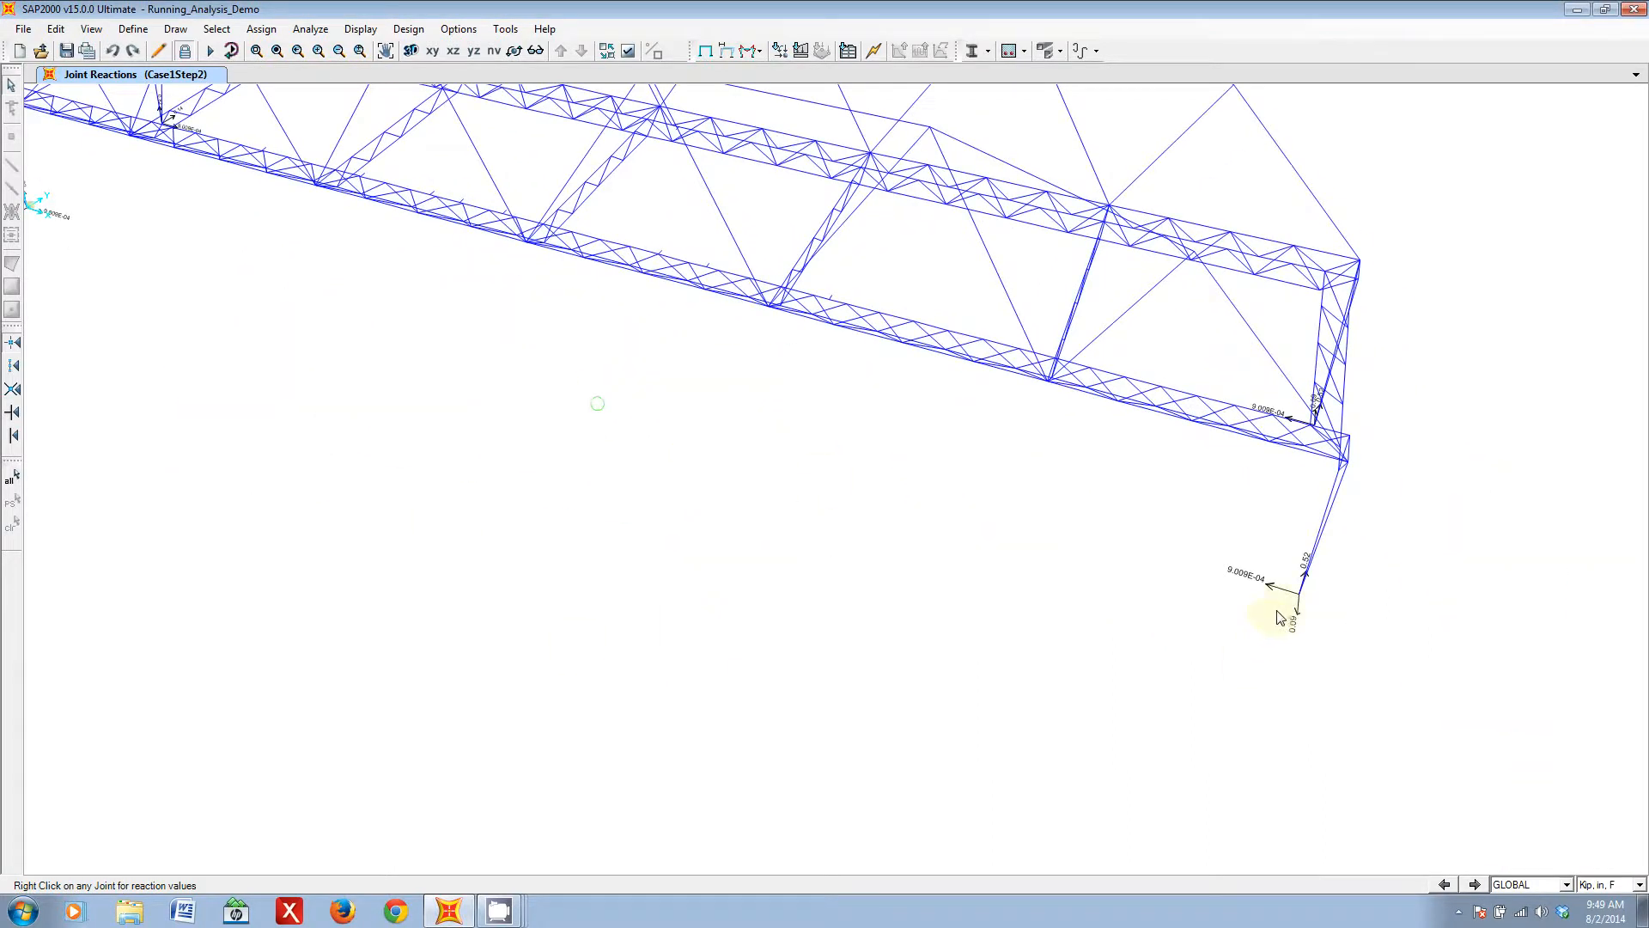
pyautogui.moveTo(379, 375); pyautogui.dragTo(817, 552, button='middle')
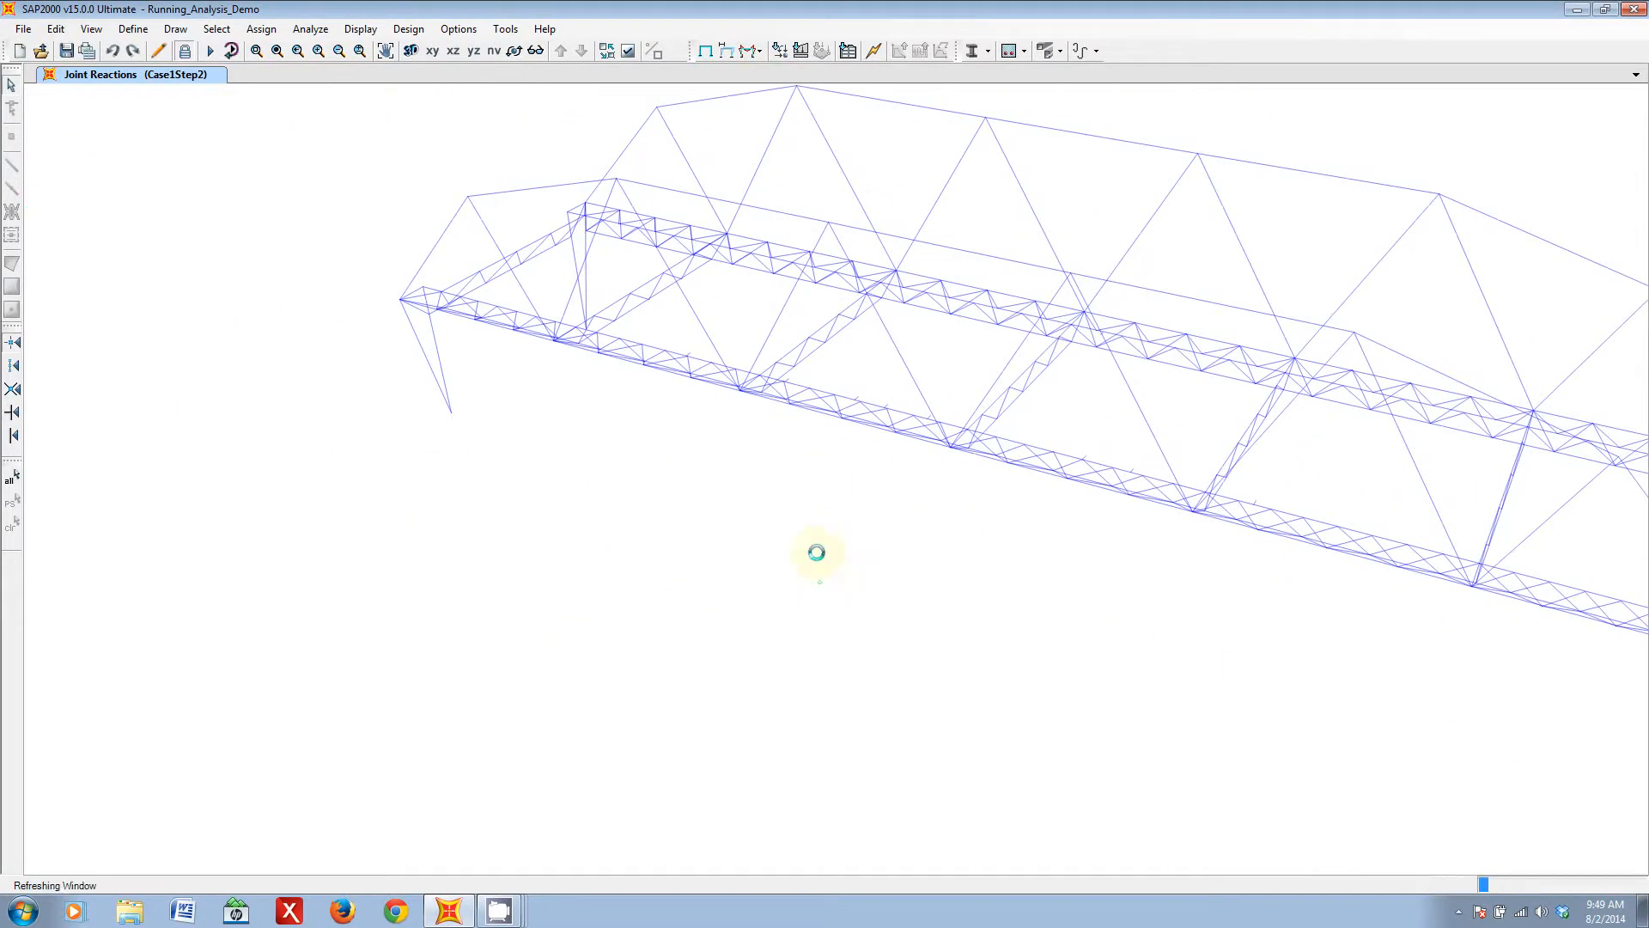
pyautogui.scroll(2, 378, 372)
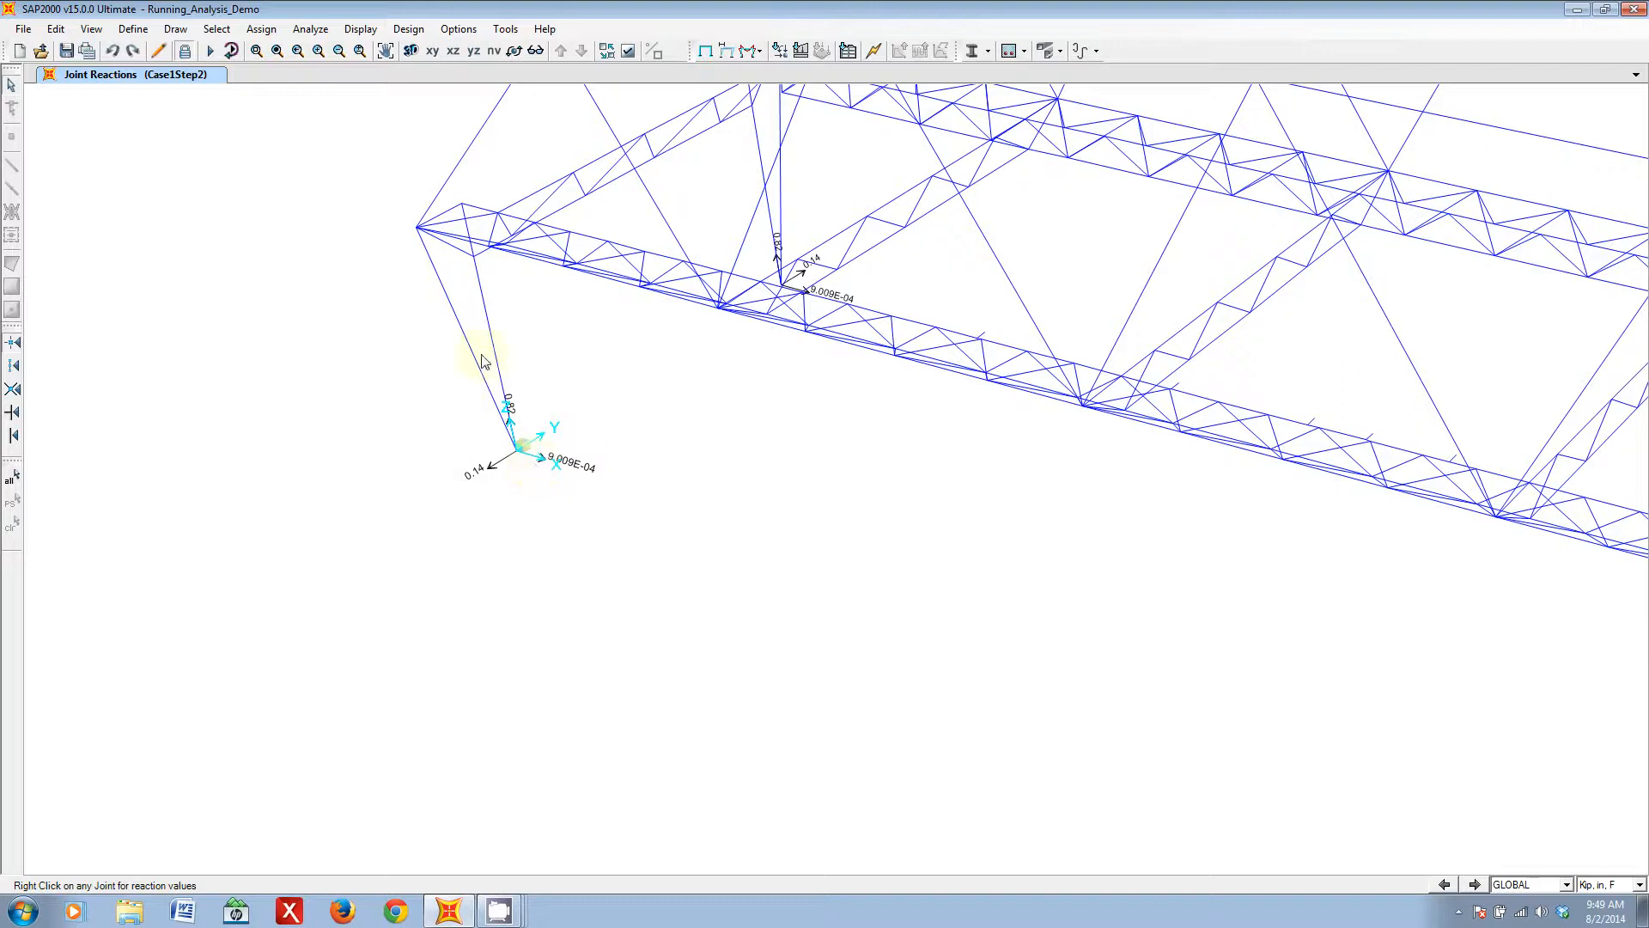
pyautogui.scroll(-3, 838, 540)
pyautogui.moveTo(1191, 618); pyautogui.dragTo(621, 497, button='middle')
# - Show the filled axial force diagram of the frames for load case Case1Step0 with automatic scaling
pyautogui.click(749, 54)
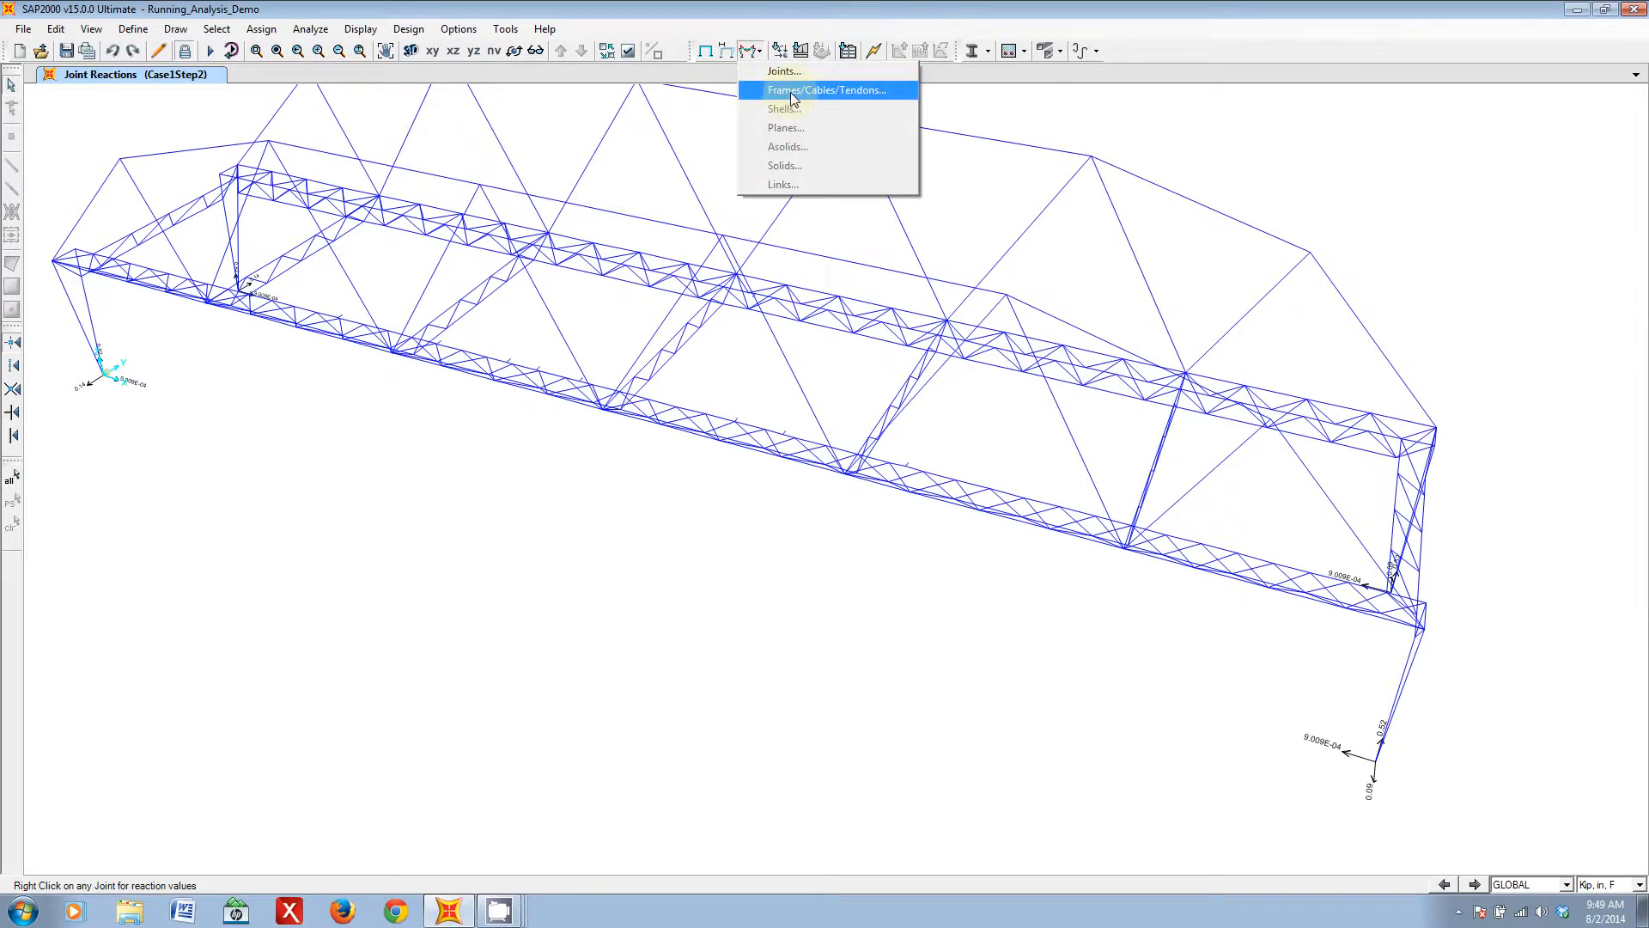
pyautogui.click(845, 93)
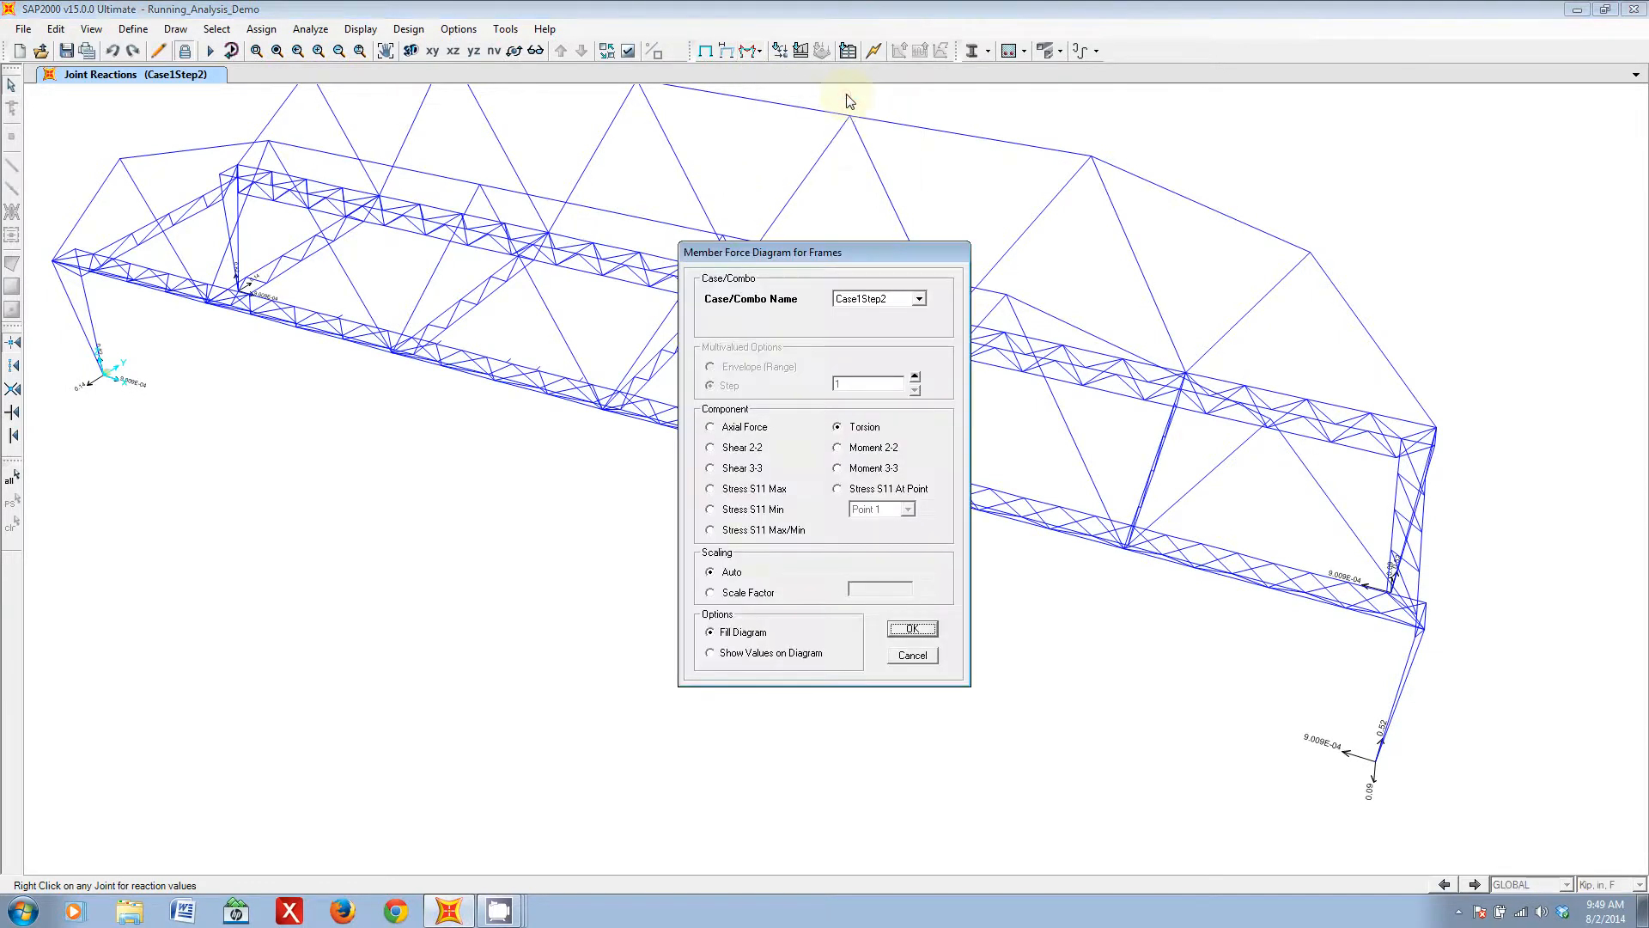
pyautogui.moveTo(812, 252); pyautogui.dragTo(608, 400)
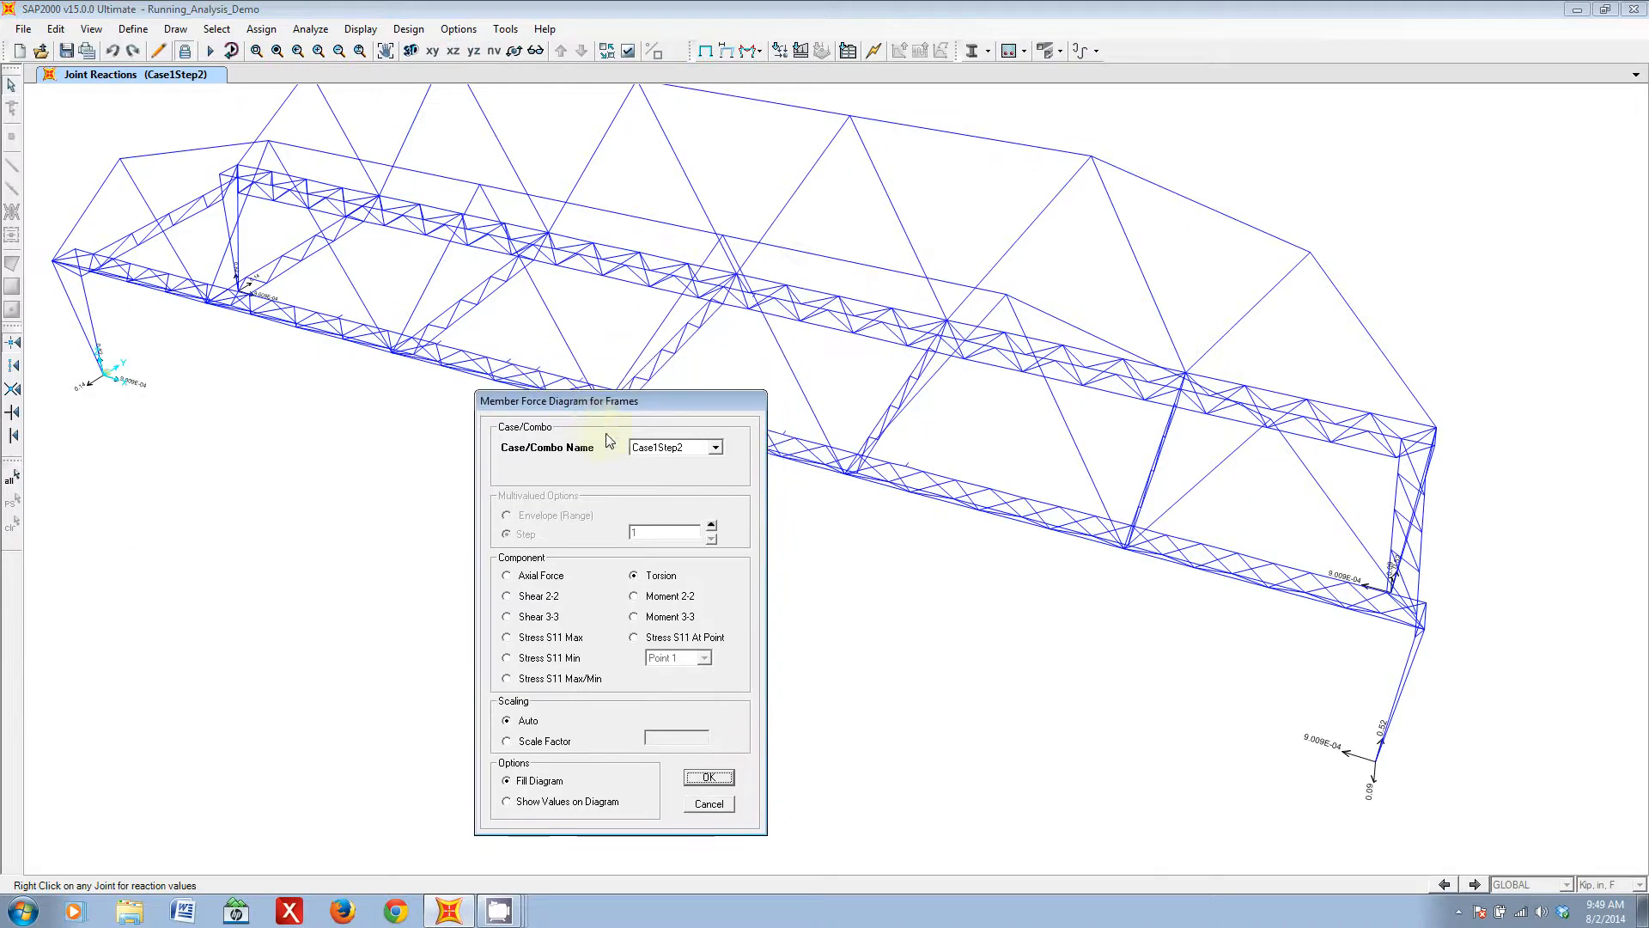
pyautogui.click(704, 446)
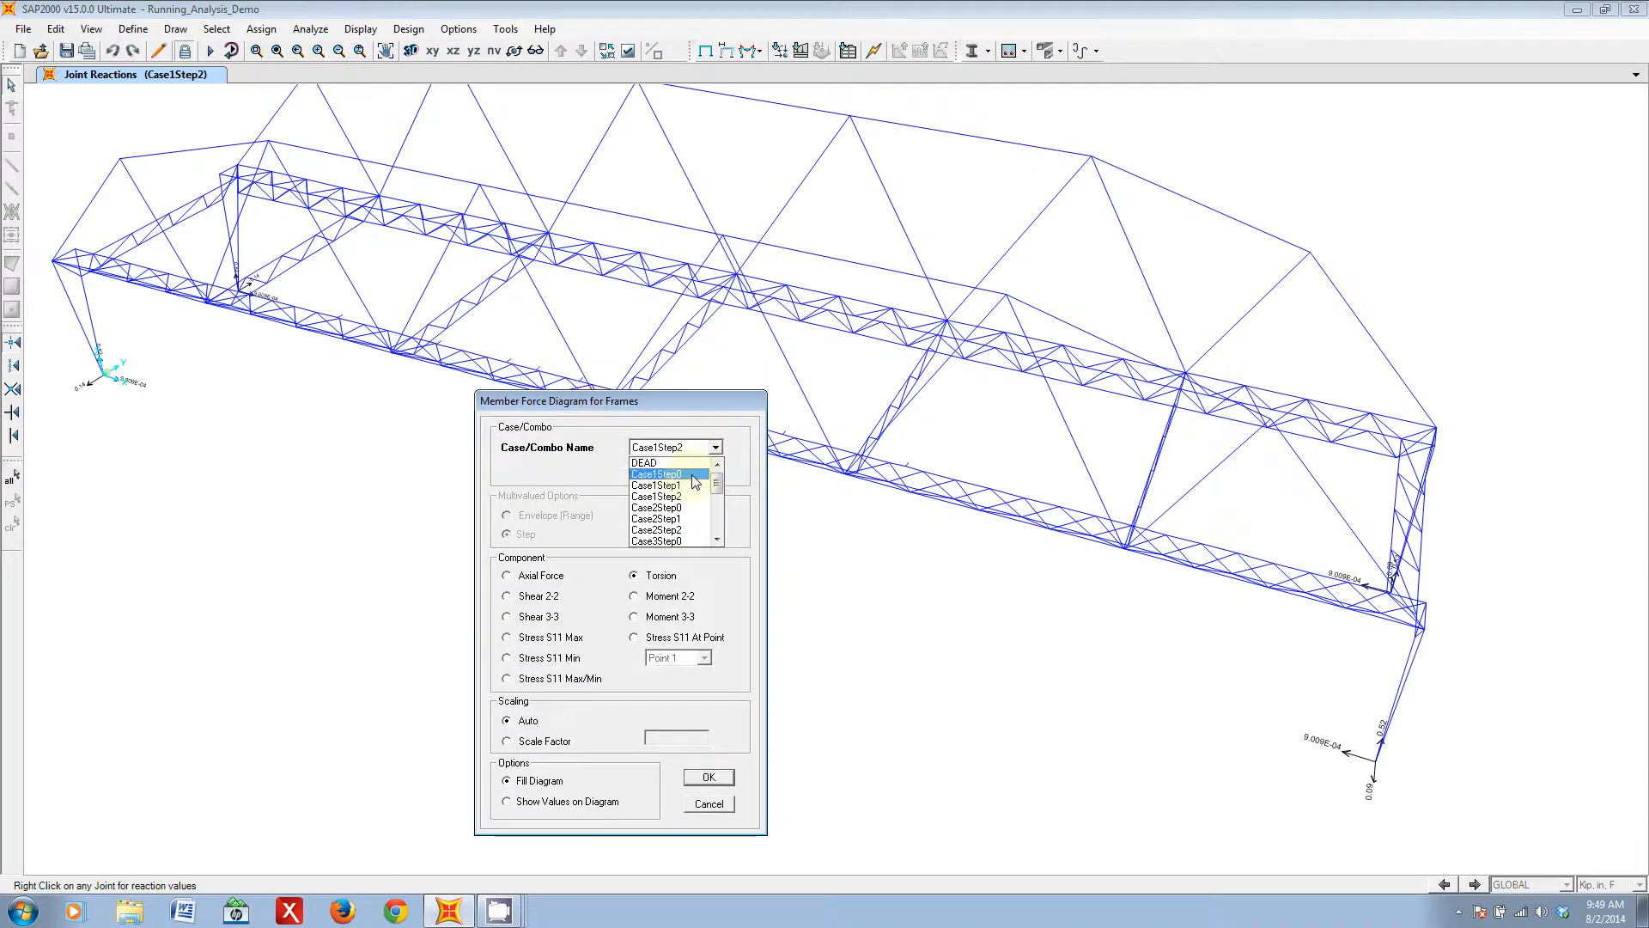
pyautogui.click(696, 475)
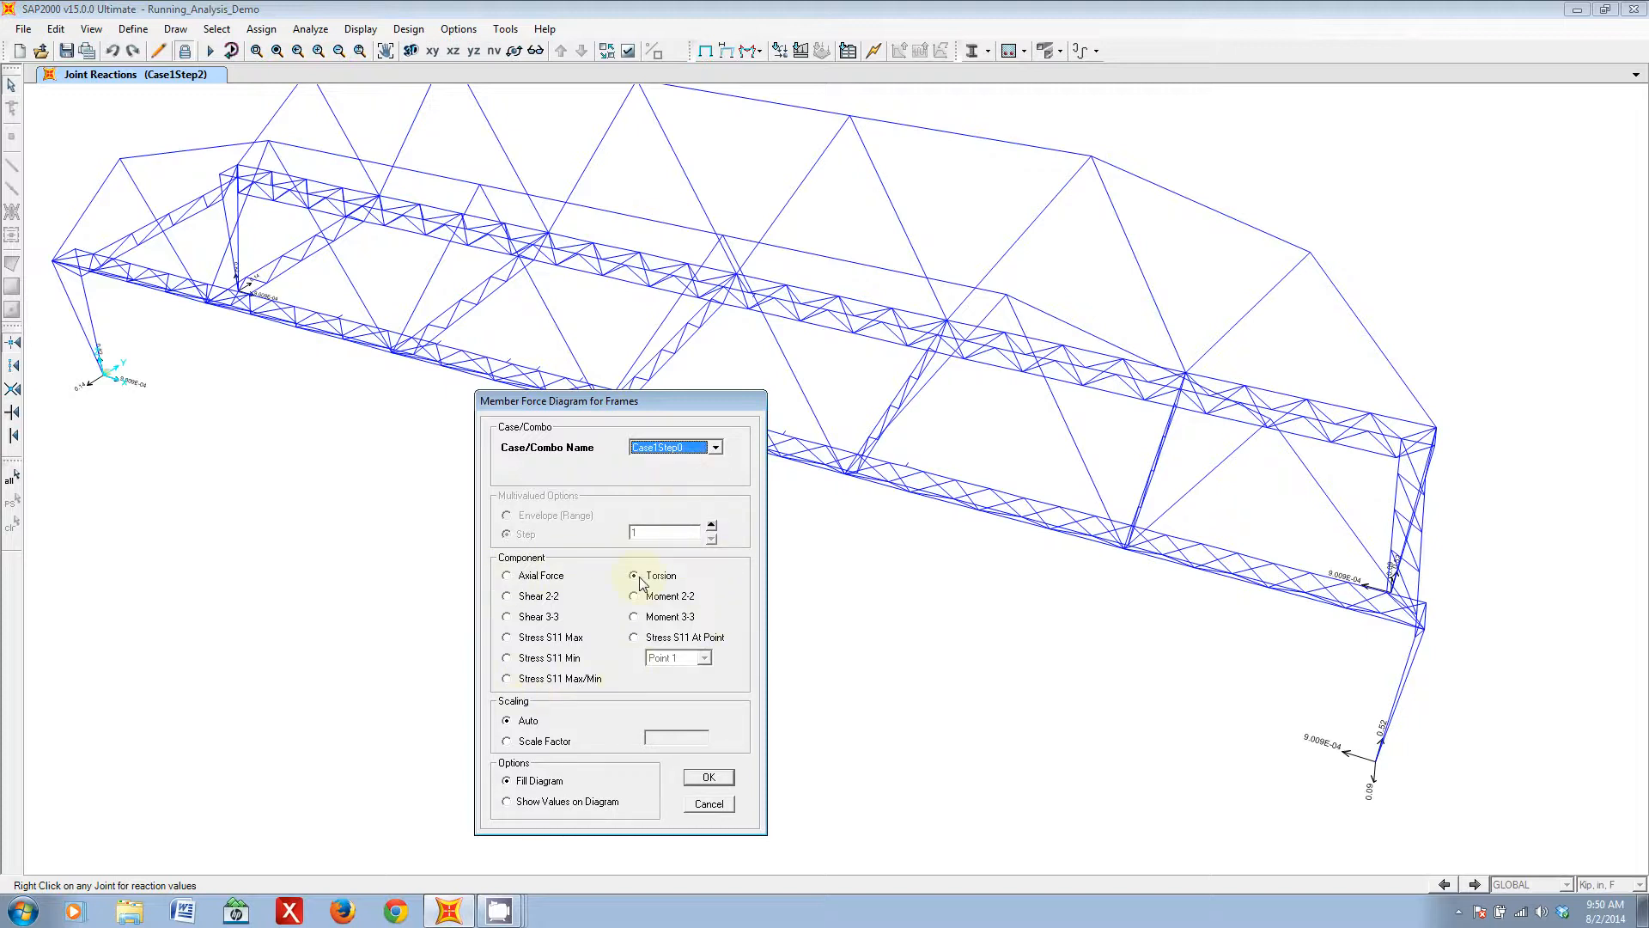
pyautogui.click(508, 576)
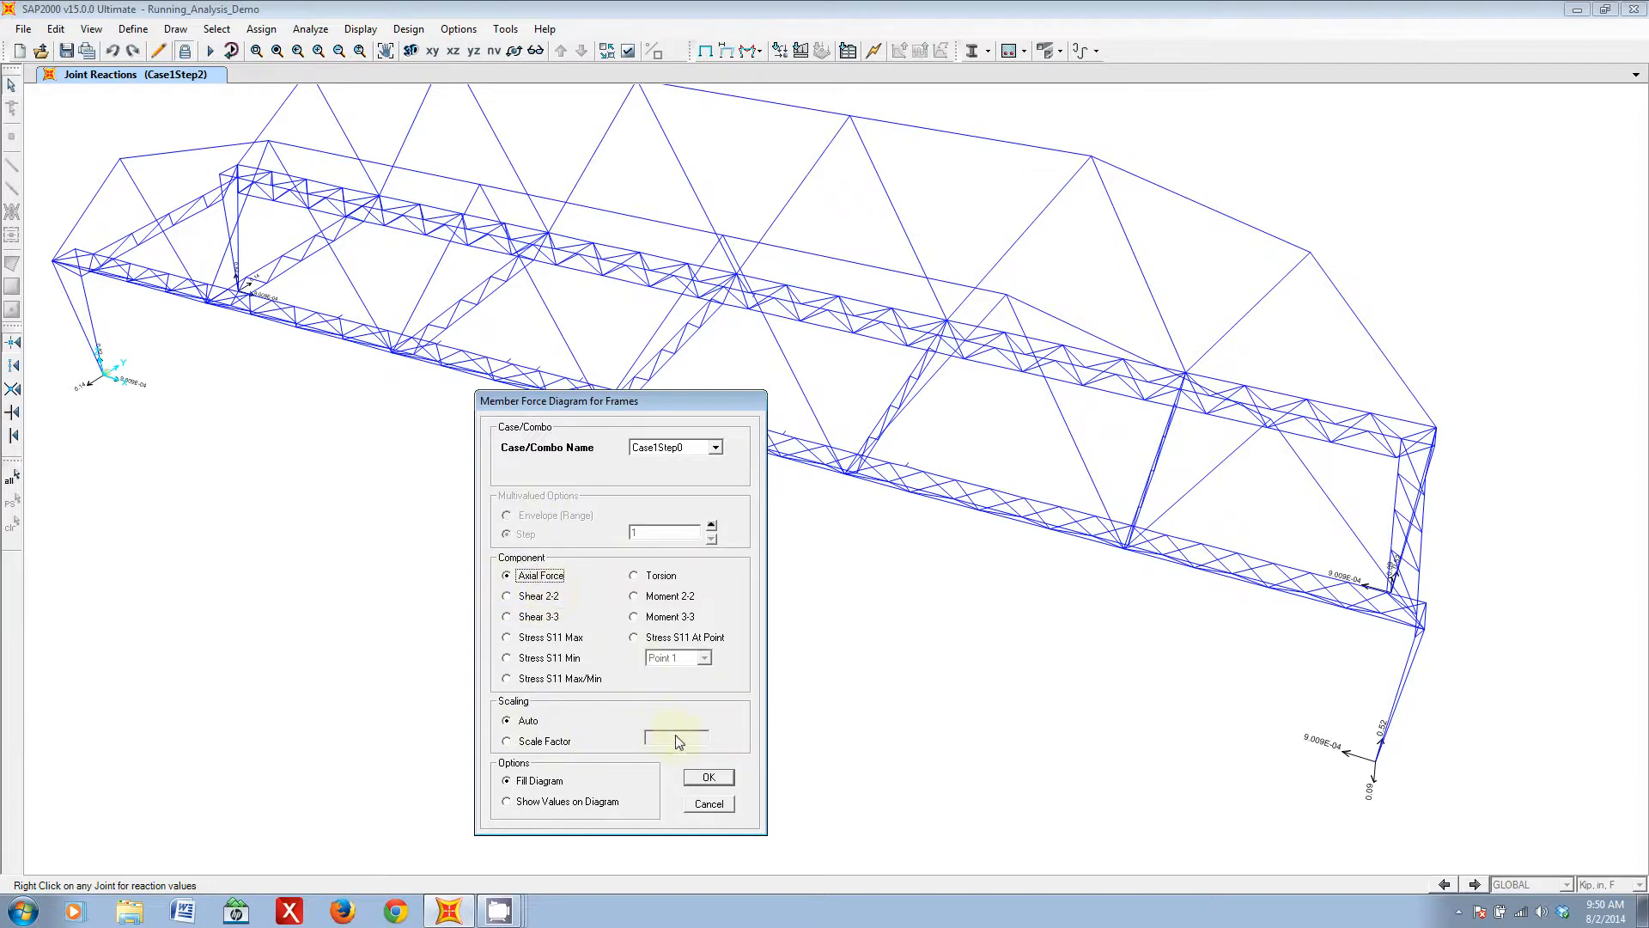
pyautogui.click(709, 778)
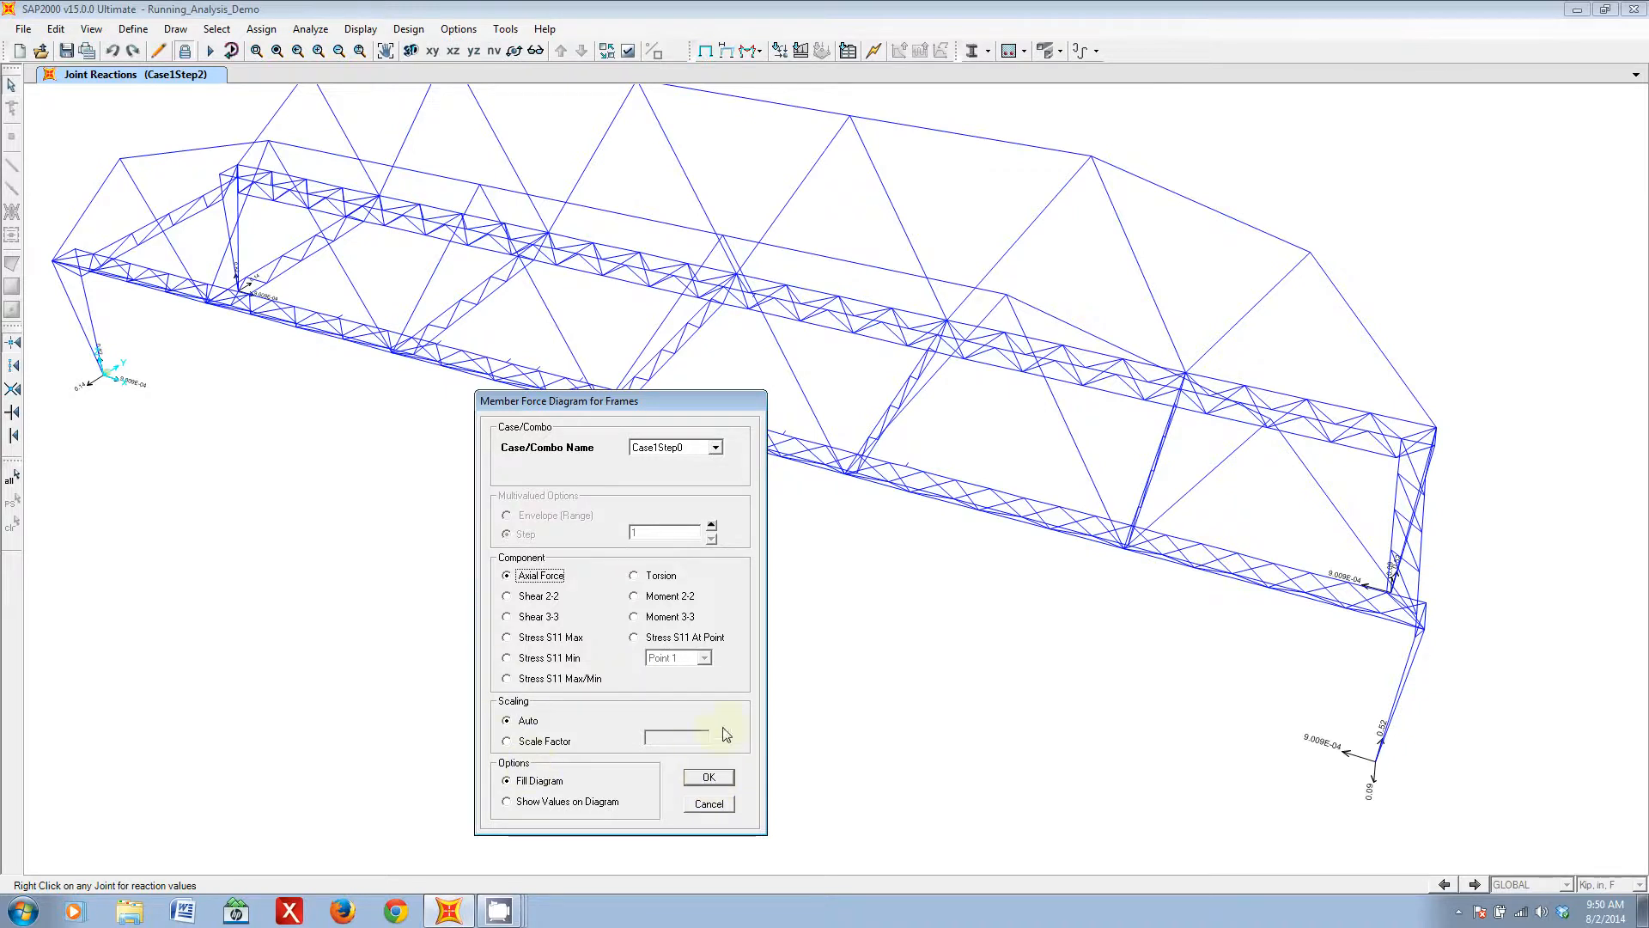
pyautogui.click(709, 776)
pyautogui.moveTo(504, 461); pyautogui.dragTo(729, 578, button='middle')
pyautogui.moveTo(774, 571)
pyautogui.mouseDown(button='middle')
pyautogui.moveTo(902, 604)
pyautogui.moveTo(996, 578)
pyautogui.moveTo(804, 570)
pyautogui.mouseUp(button='middle')
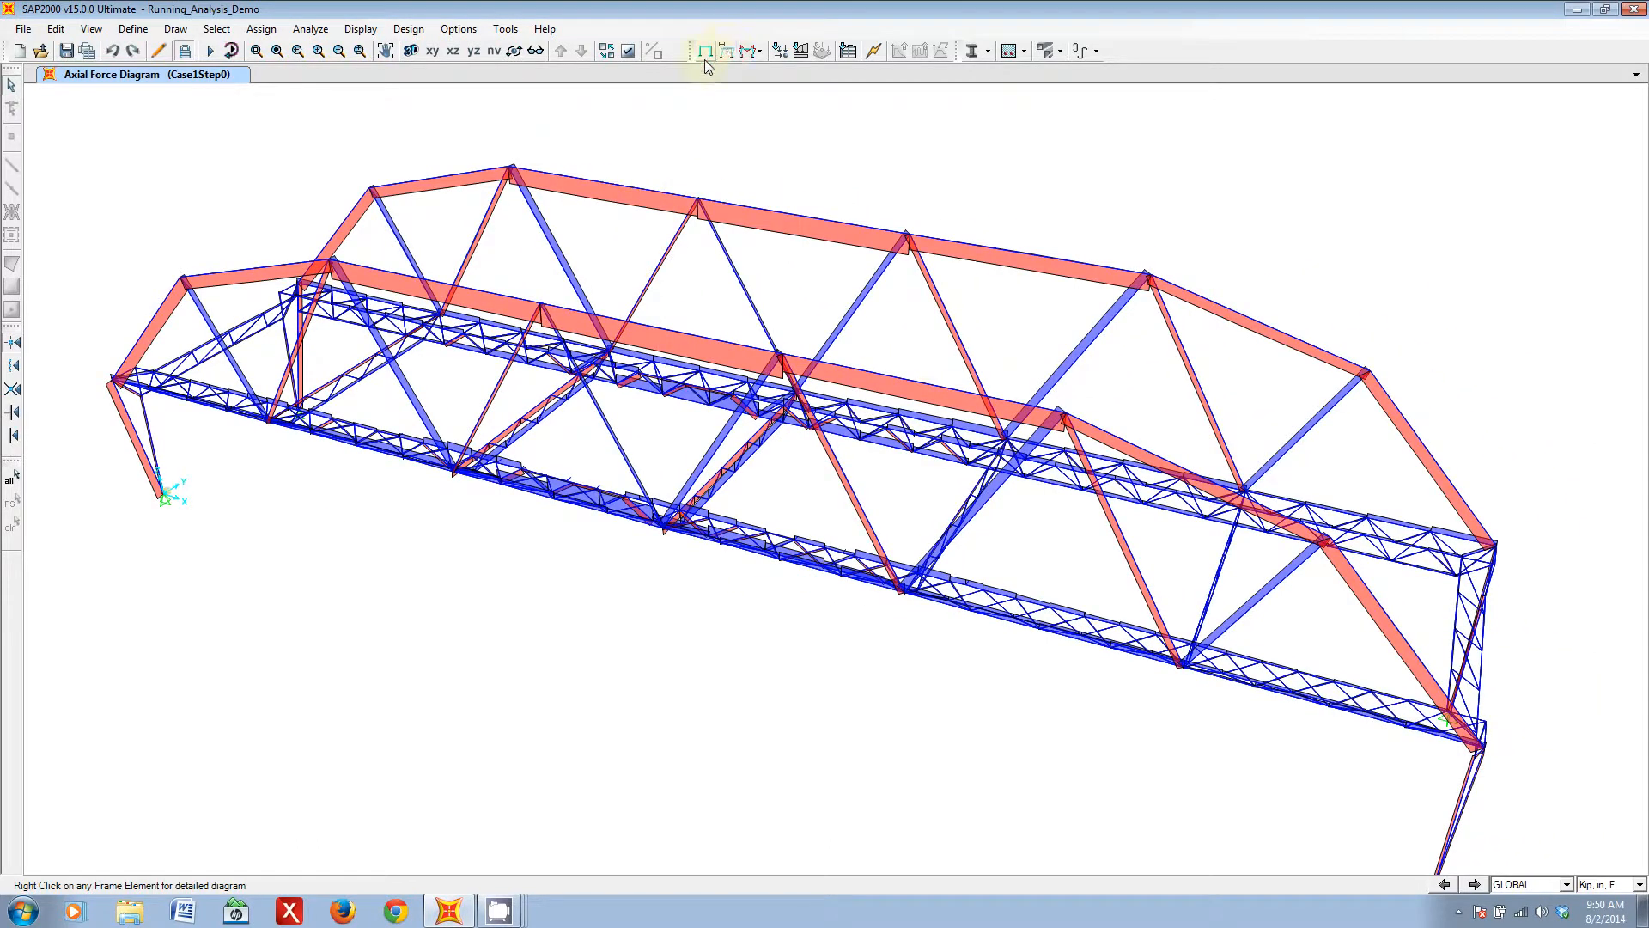
# - Set the XZ view and examine the axial force diagram along the arch's upper and end members
pyautogui.click(454, 53)
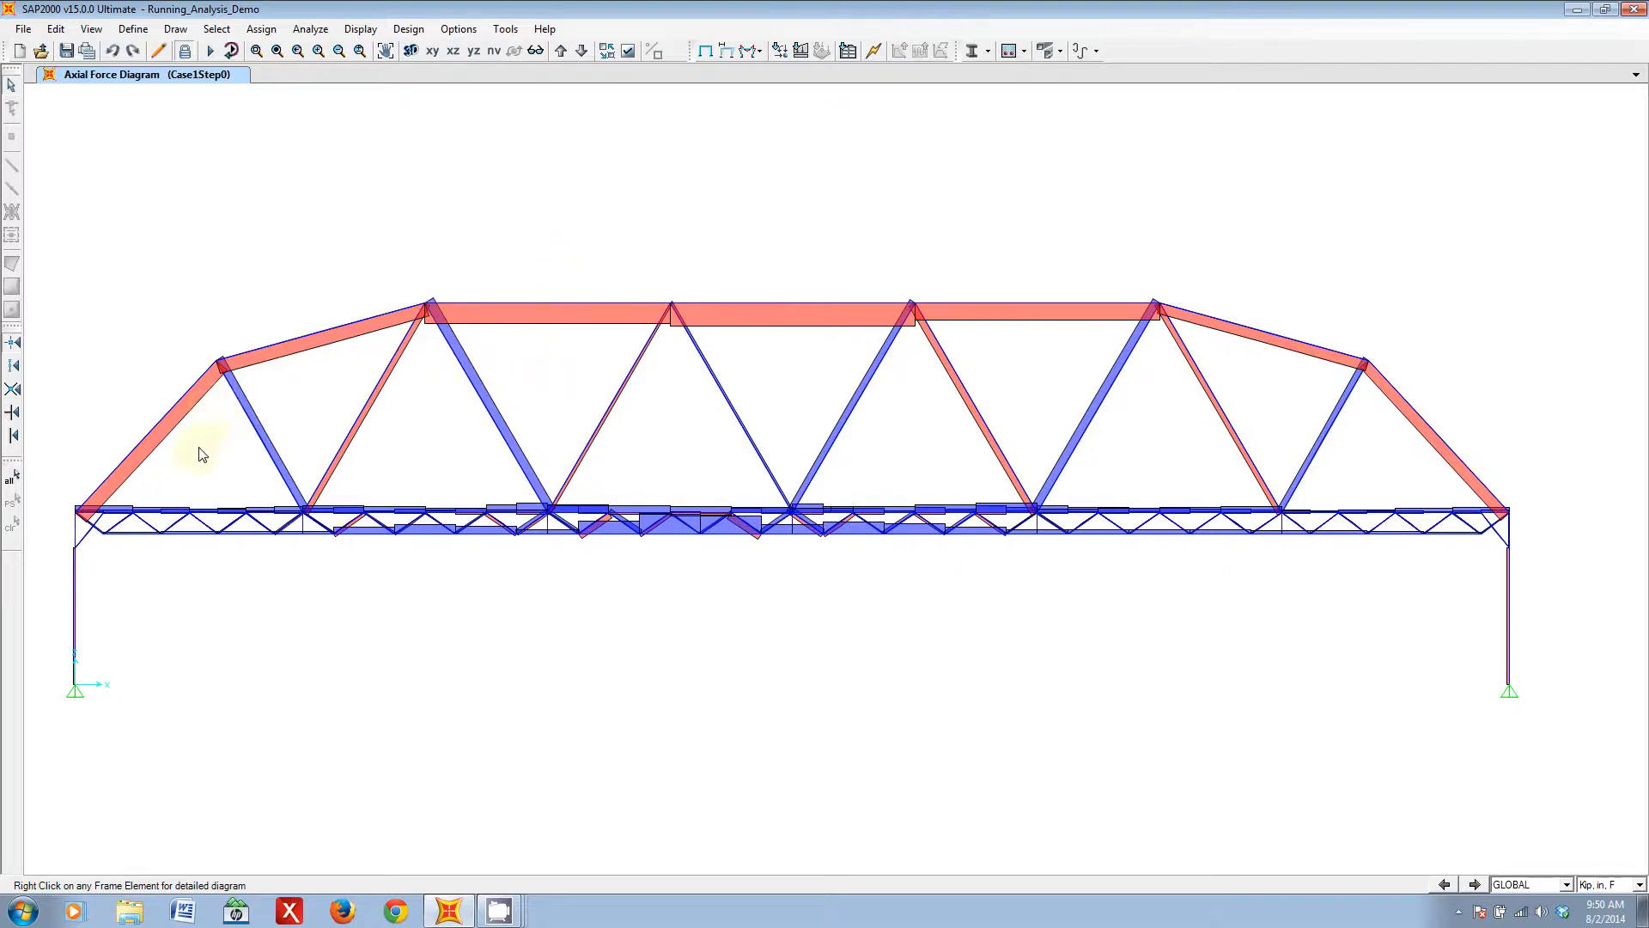
pyautogui.moveTo(369, 319)
pyautogui.moveTo(133, 457)
# - Replace the axial forces with the filled Shear 2-2 diagram of the frames for load case Case1Step0
pyautogui.click(752, 49)
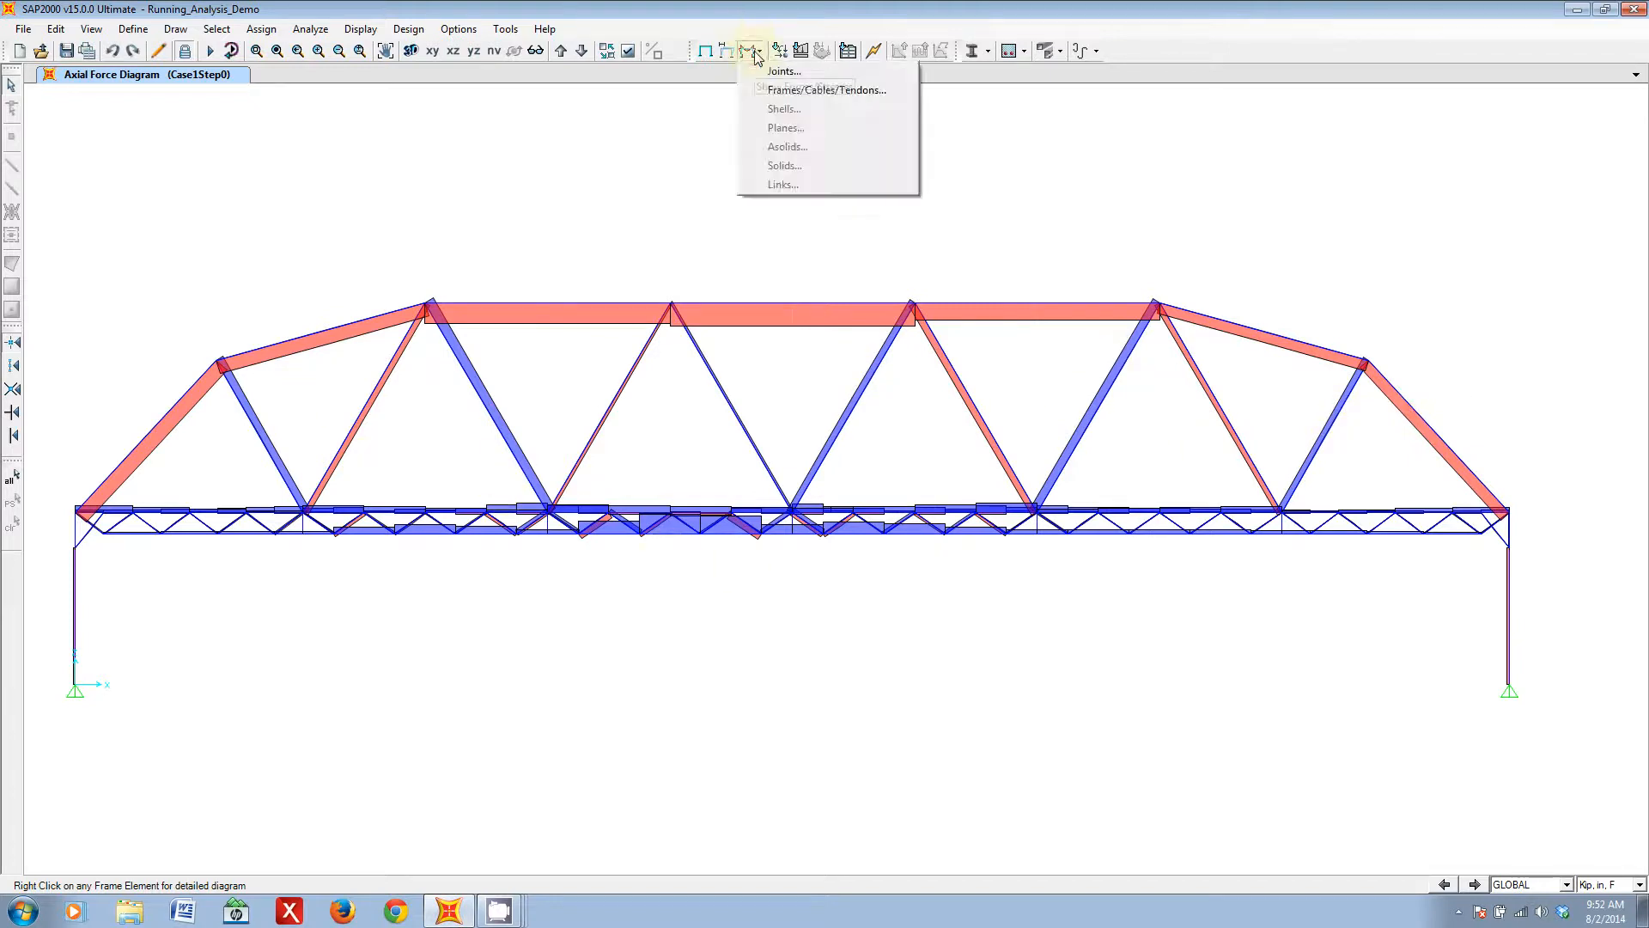
pyautogui.click(836, 94)
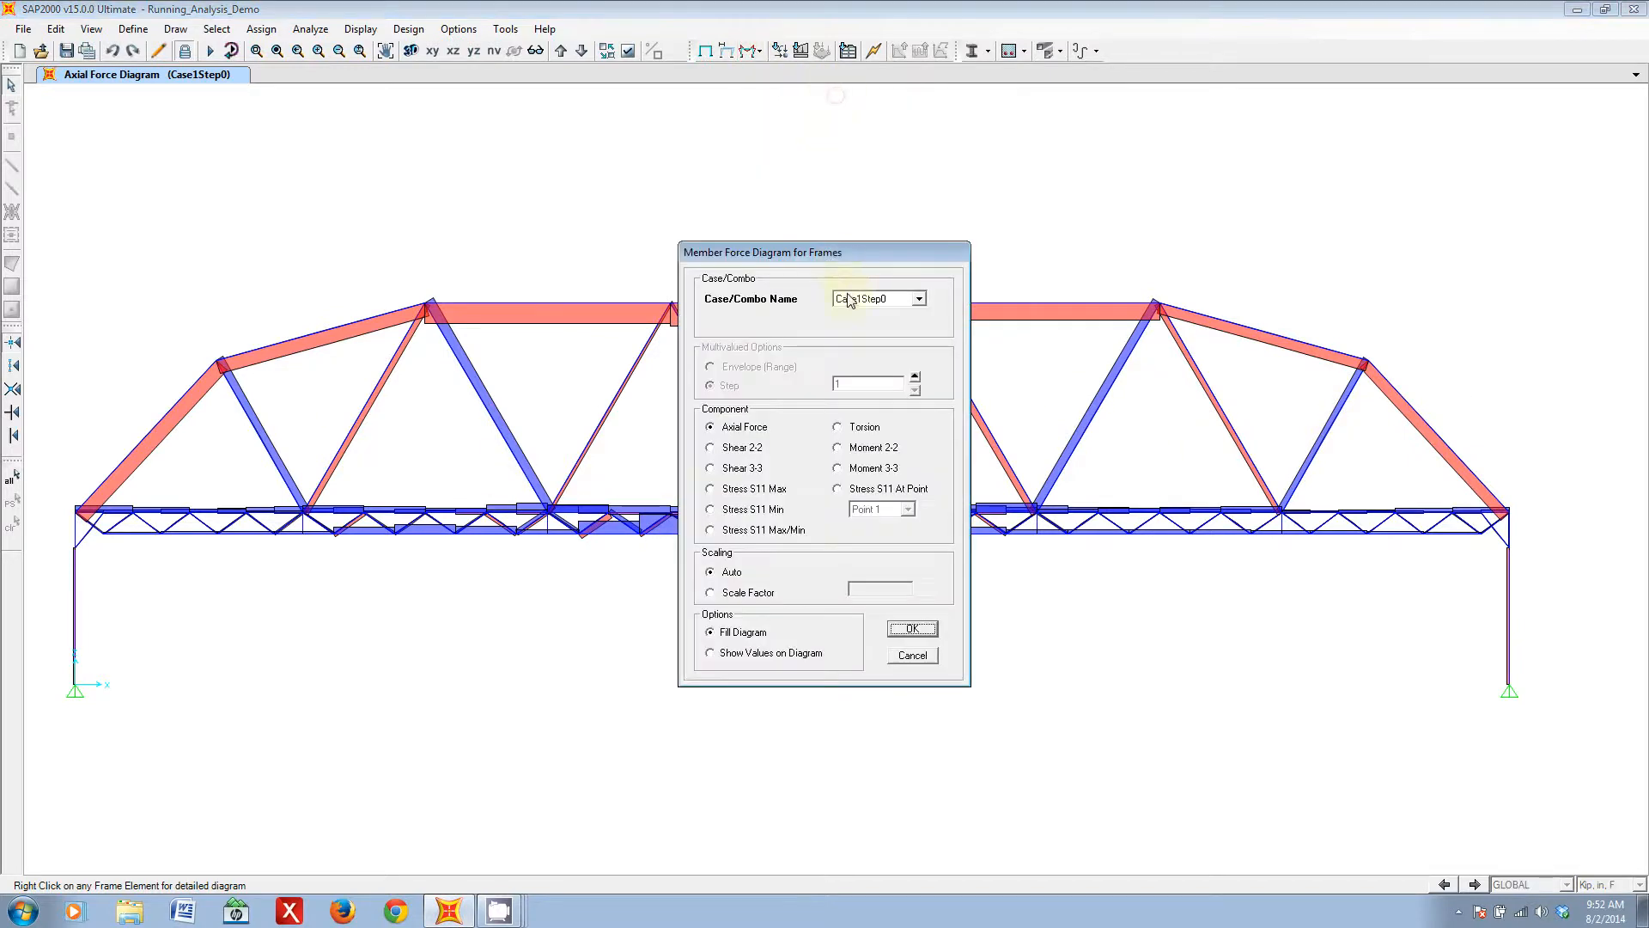
pyautogui.moveTo(826, 259); pyautogui.dragTo(947, 360)
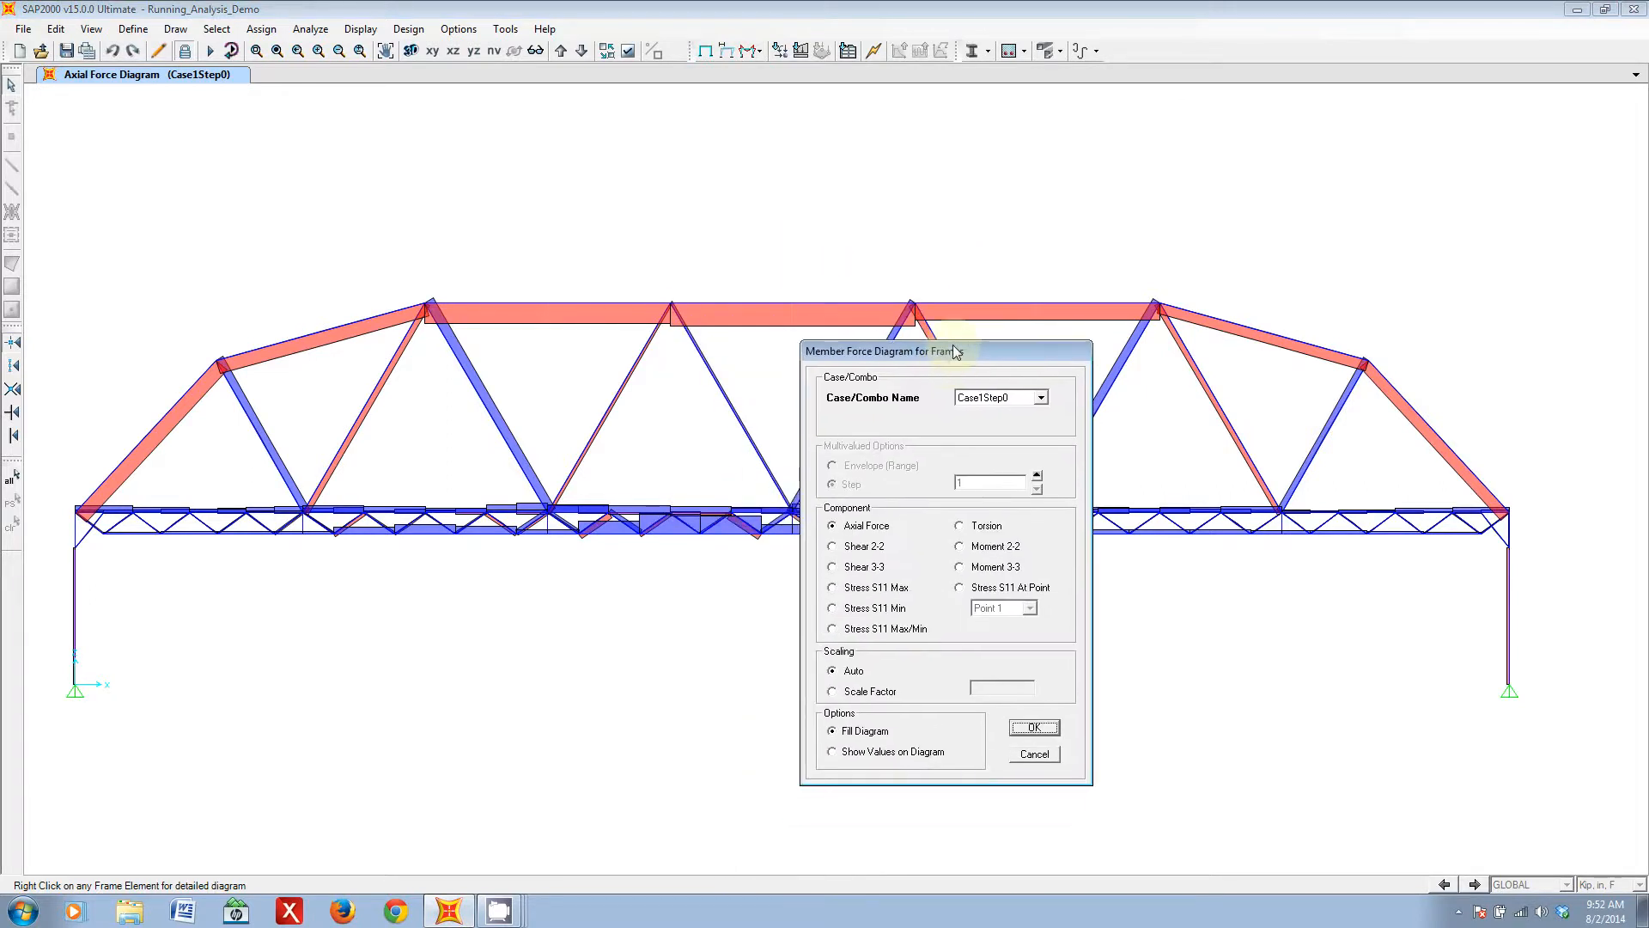
pyautogui.click(1041, 397)
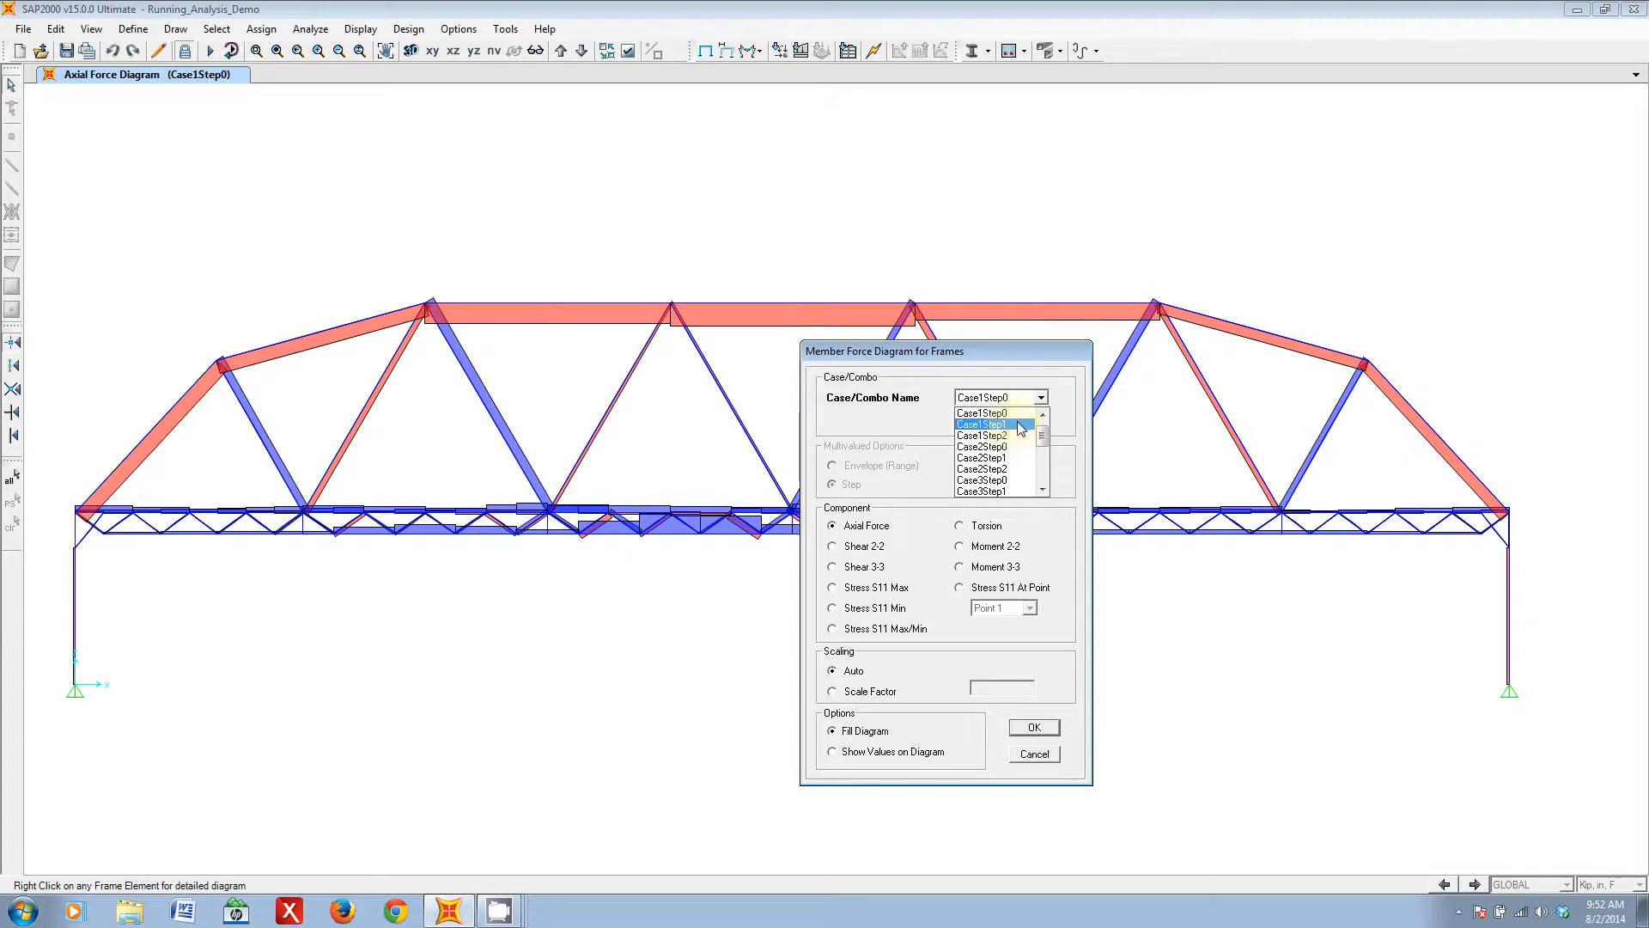
pyautogui.click(1058, 503)
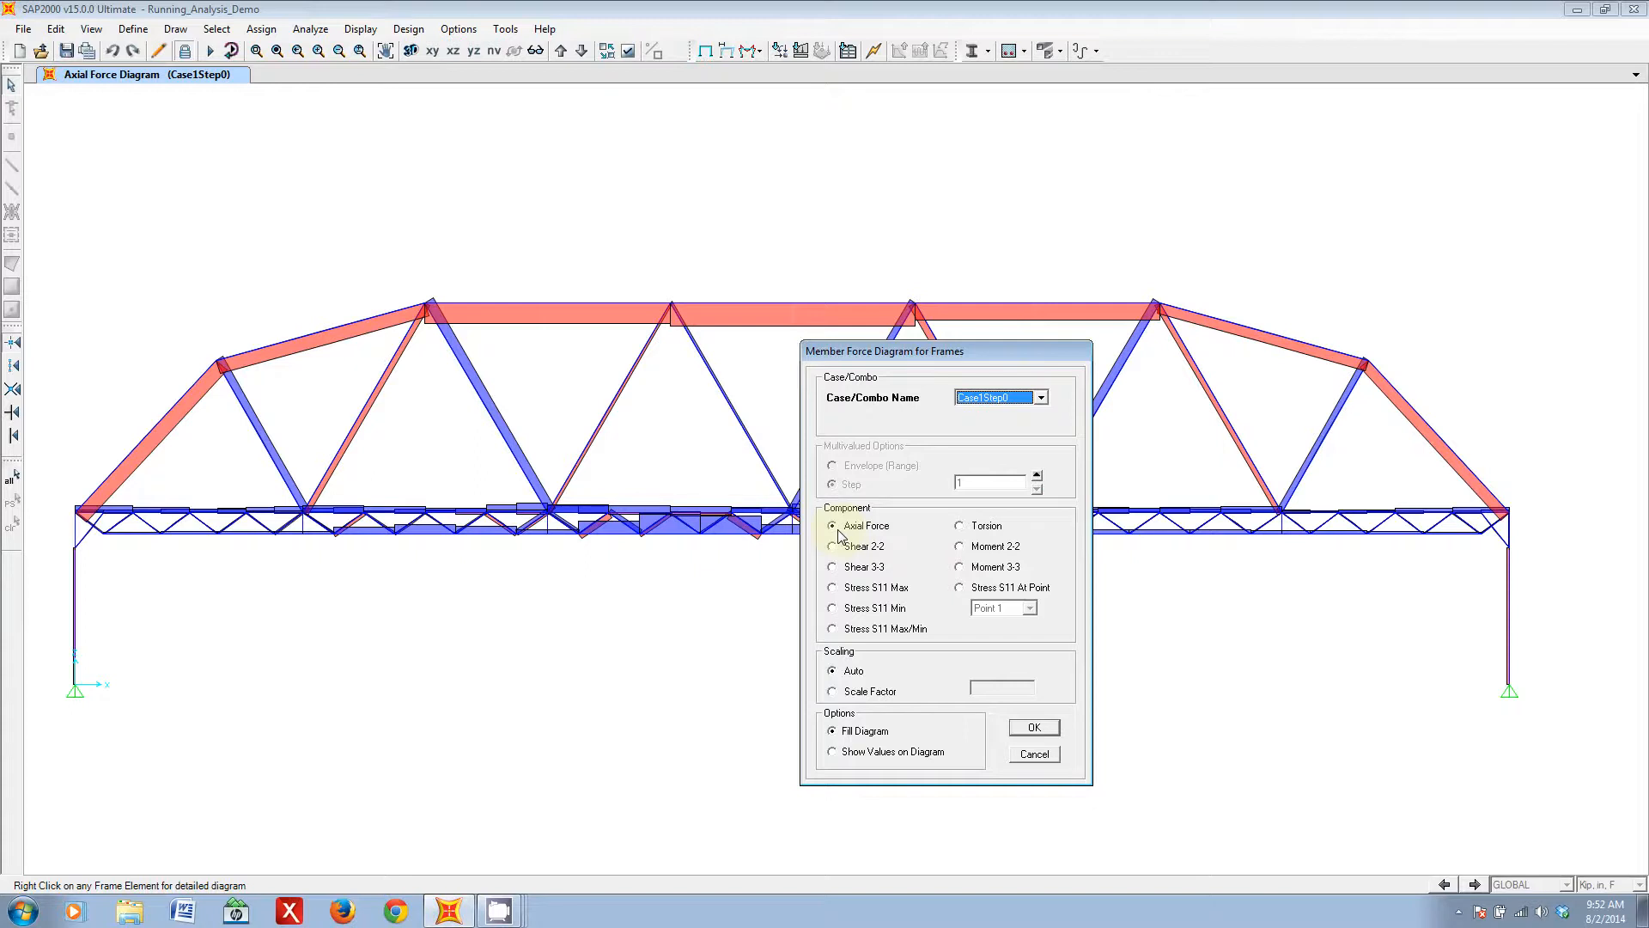
pyautogui.click(973, 526)
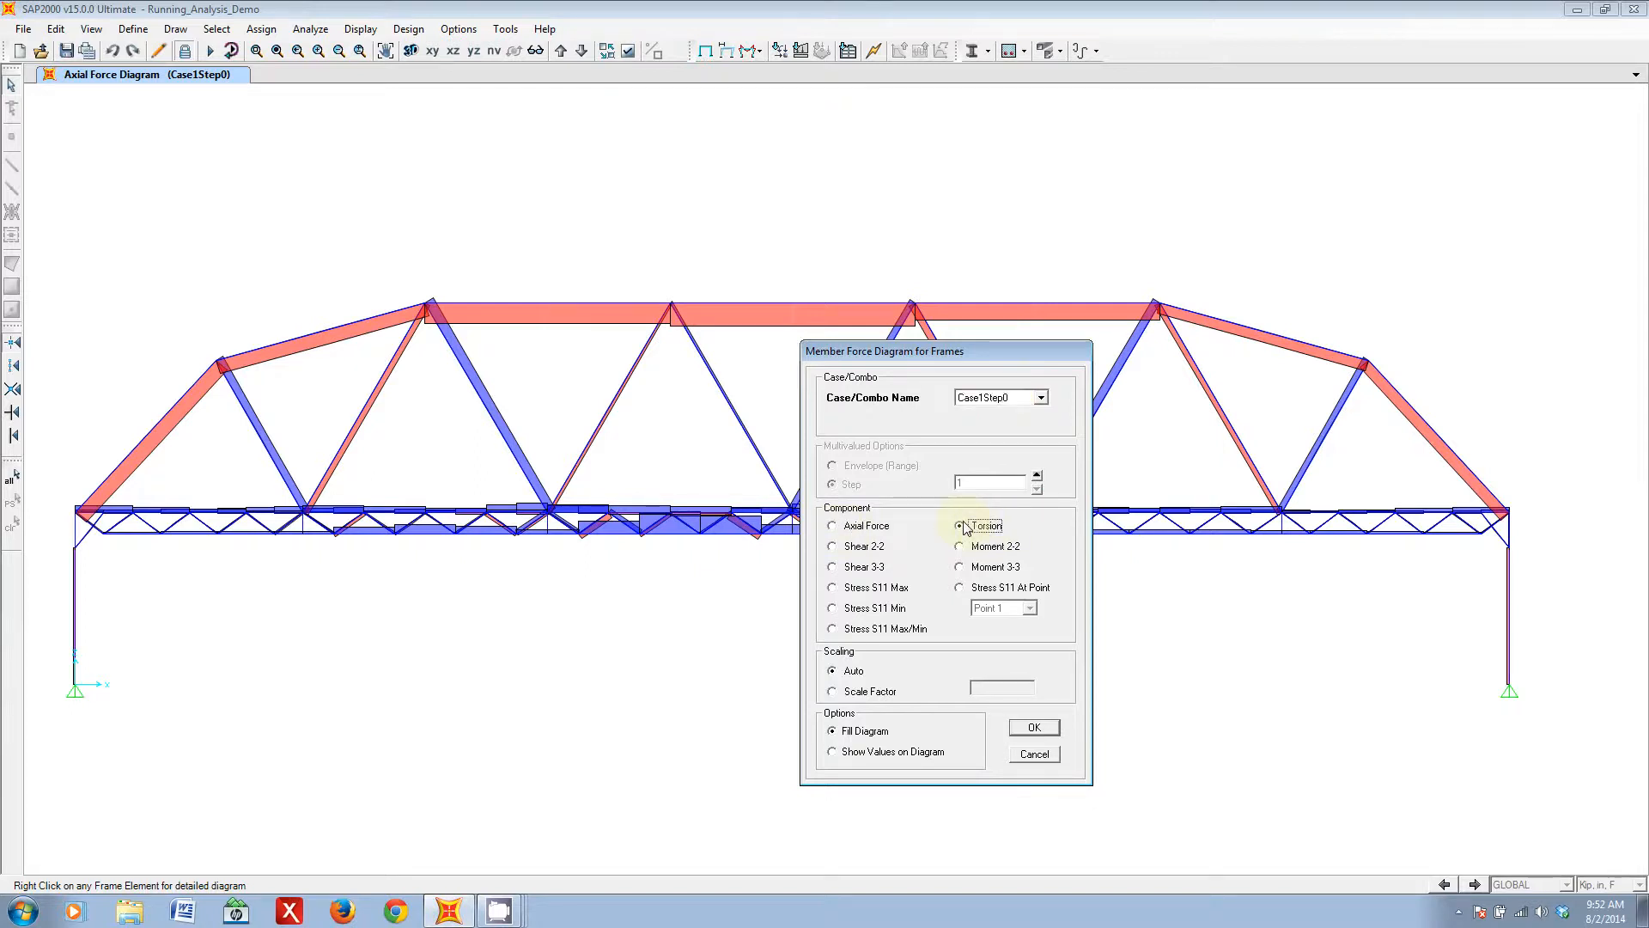
pyautogui.click(851, 548)
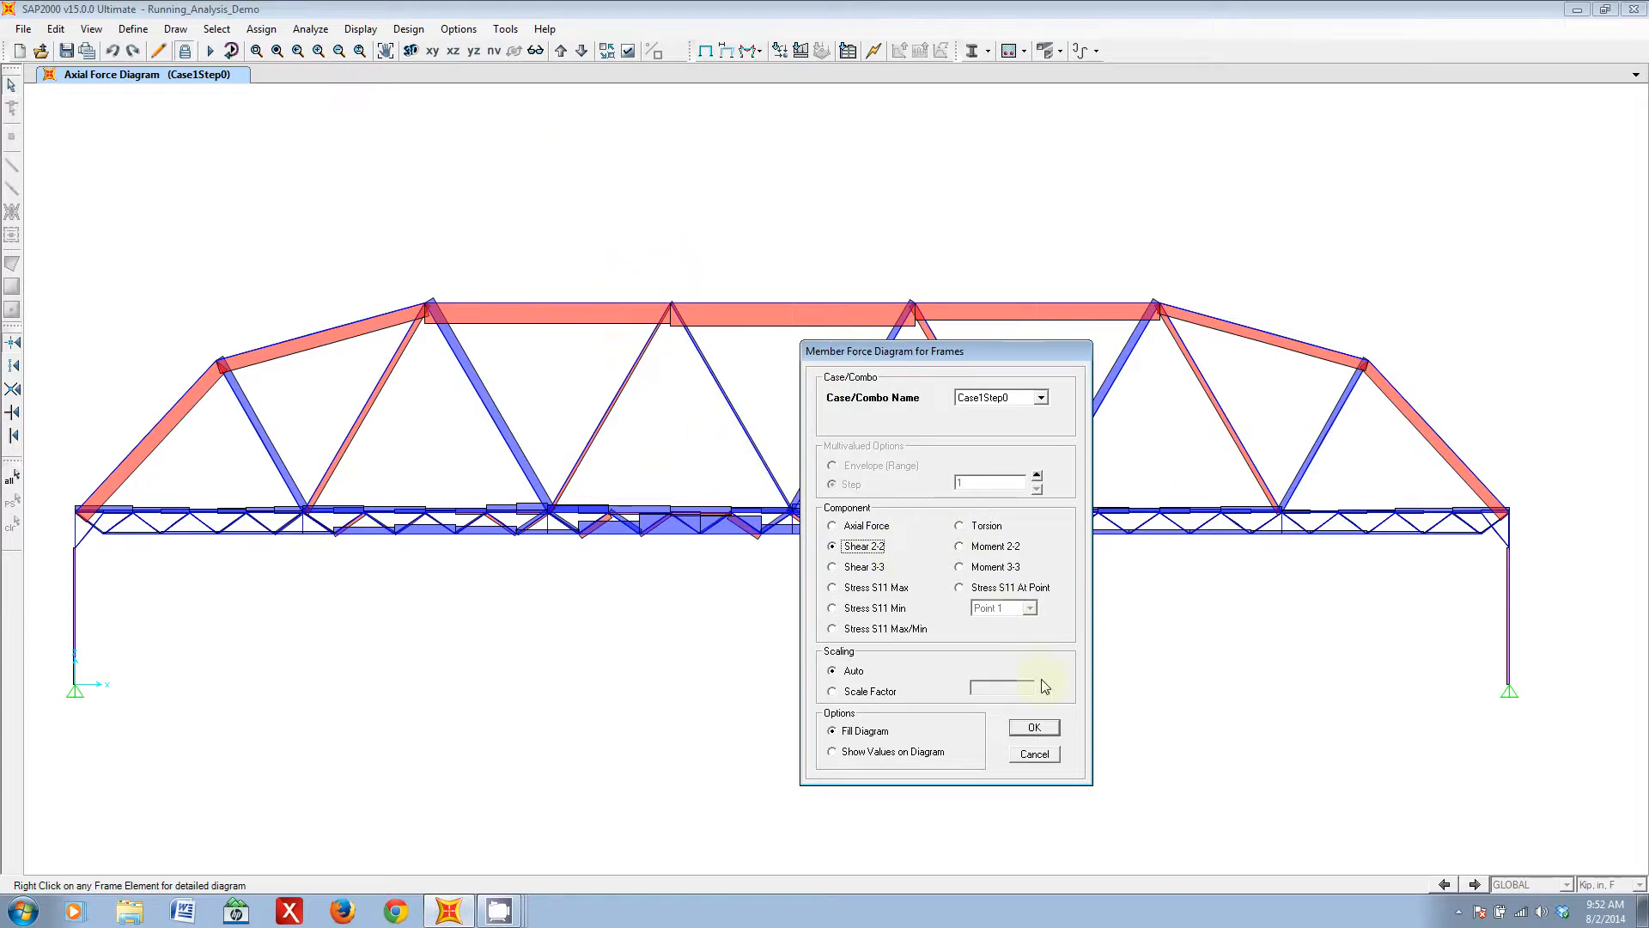
pyautogui.click(1034, 726)
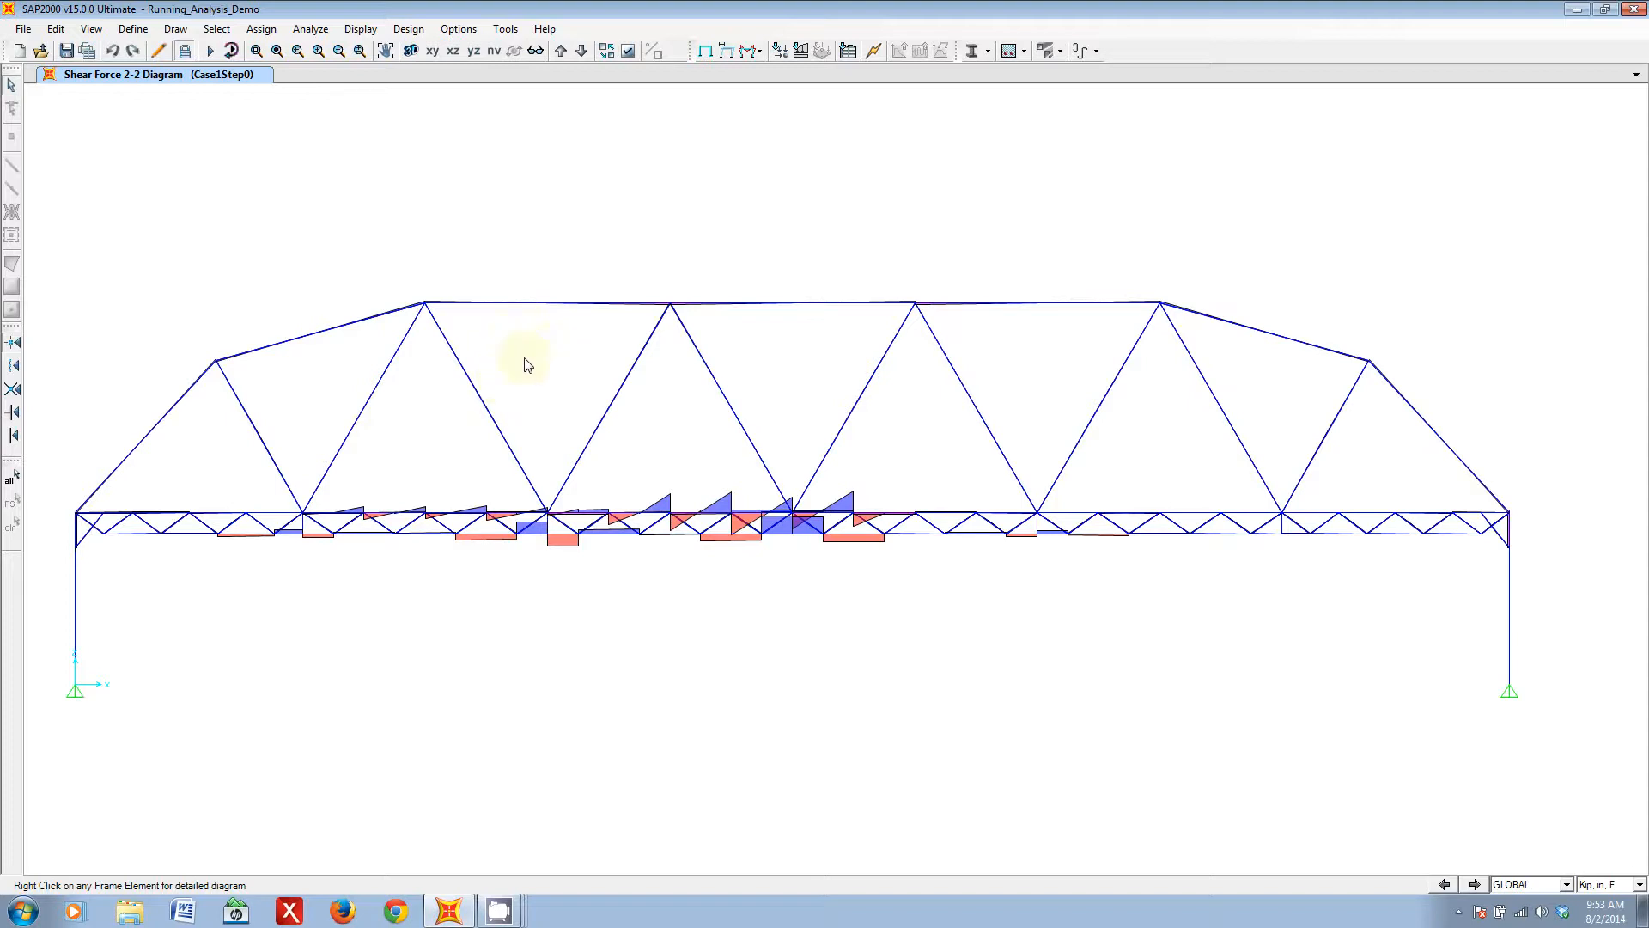
pyautogui.moveTo(671, 312)
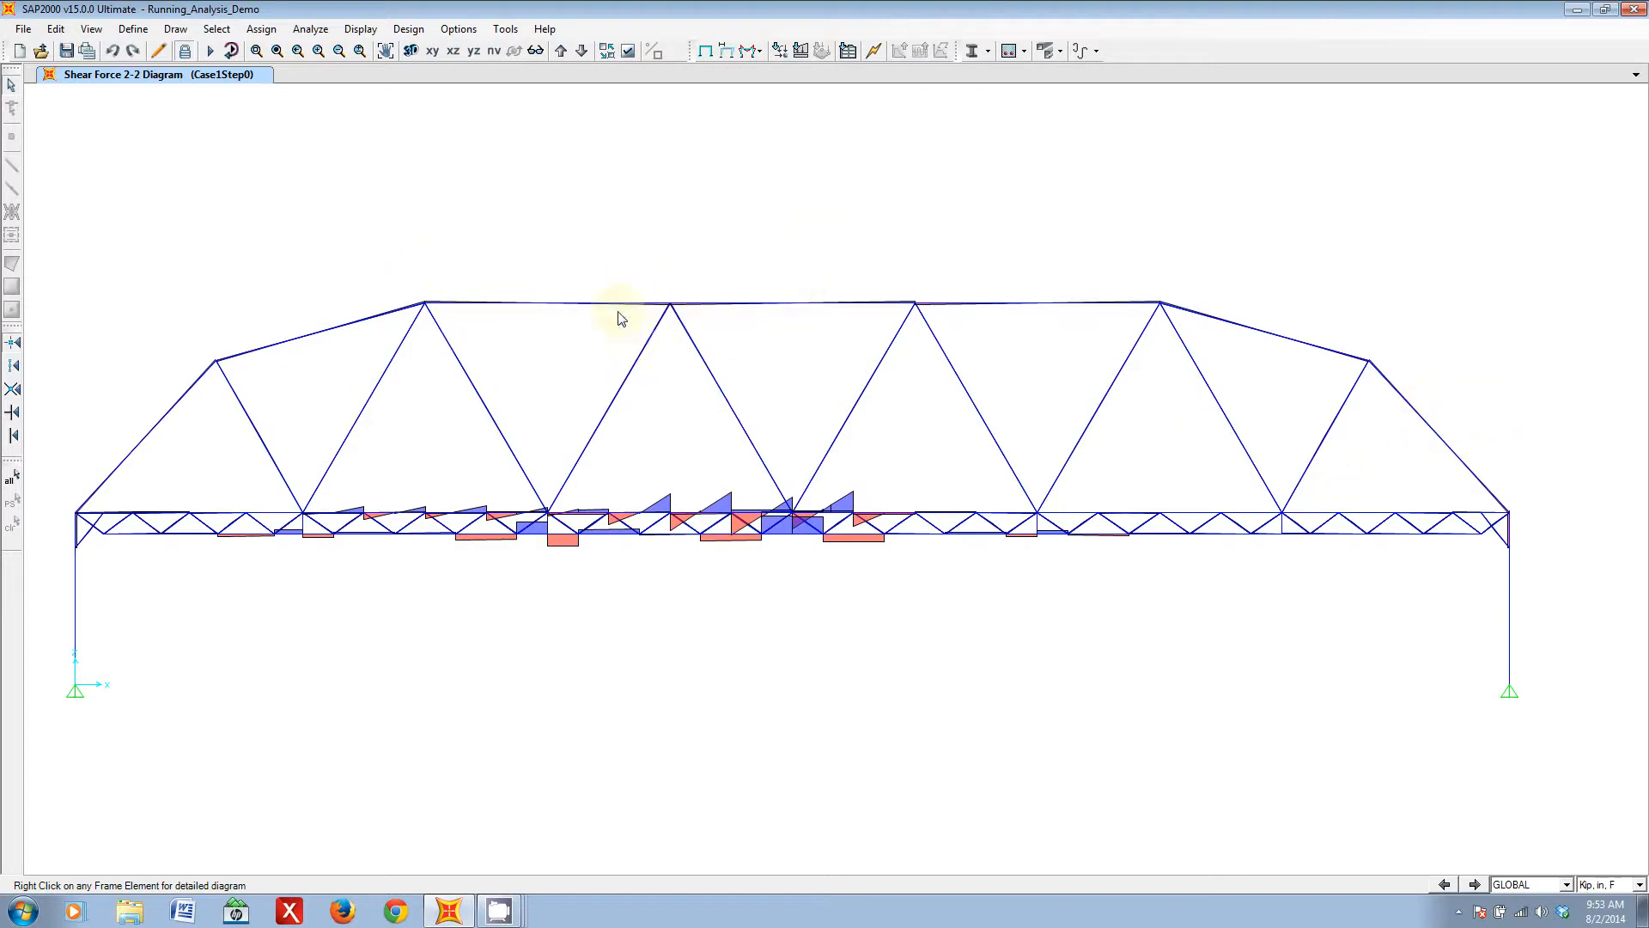
# - Replace the Shear 2-2 diagram with the filled Moment 3-3 diagram of the frames for load case Case1Step0
pyautogui.click(751, 53)
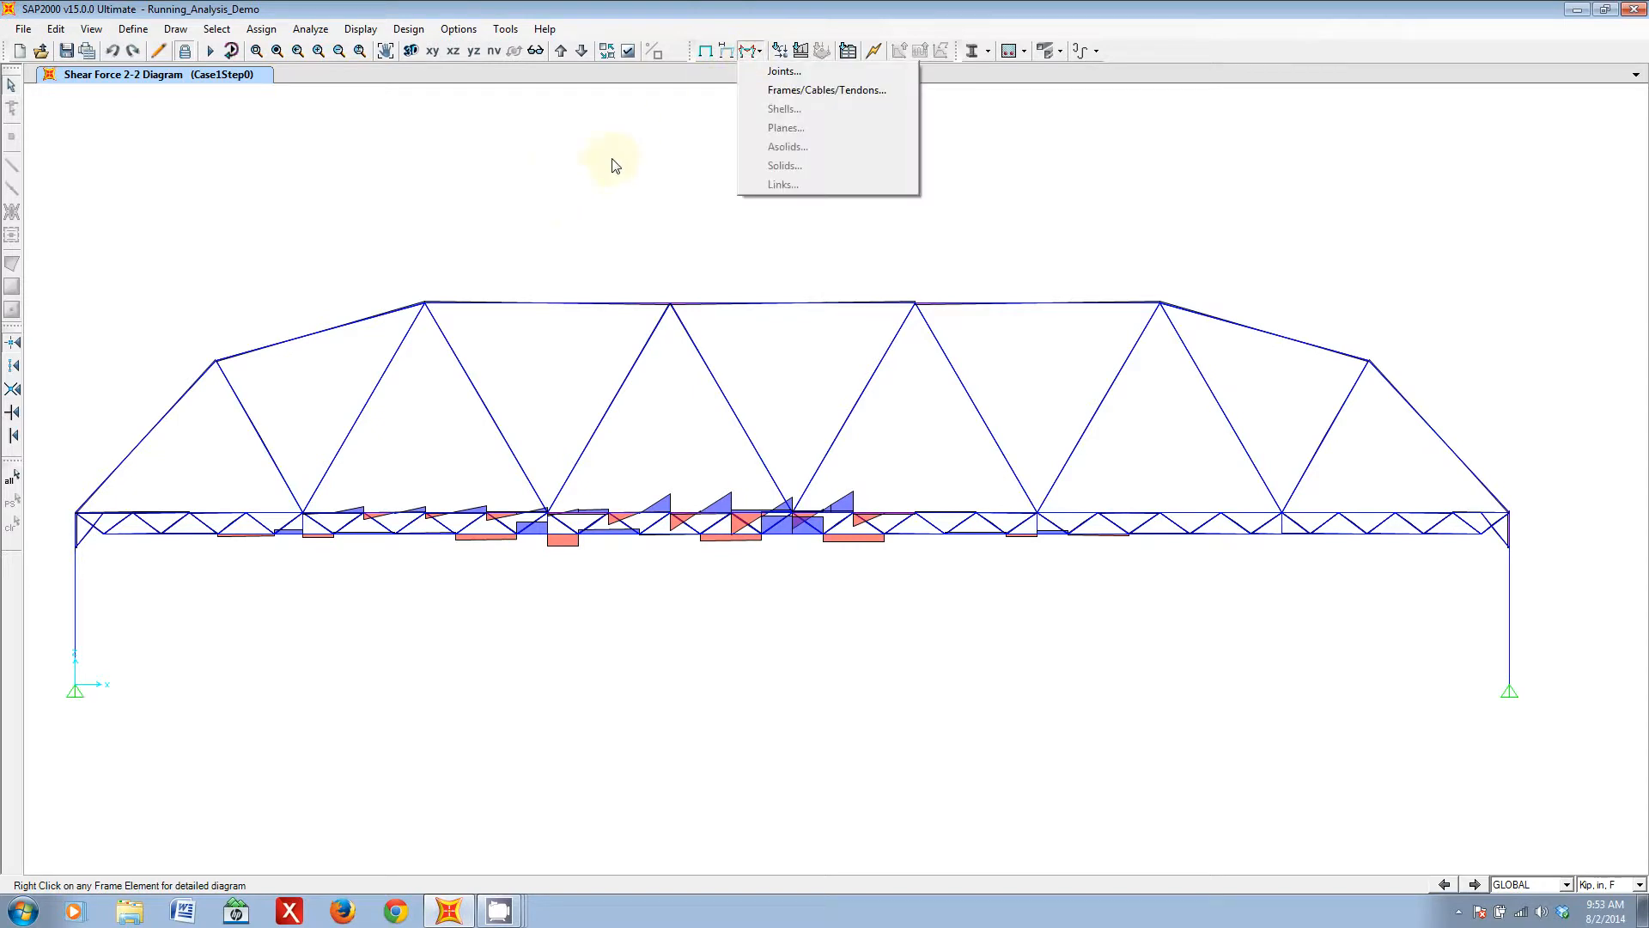
pyautogui.click(654, 345)
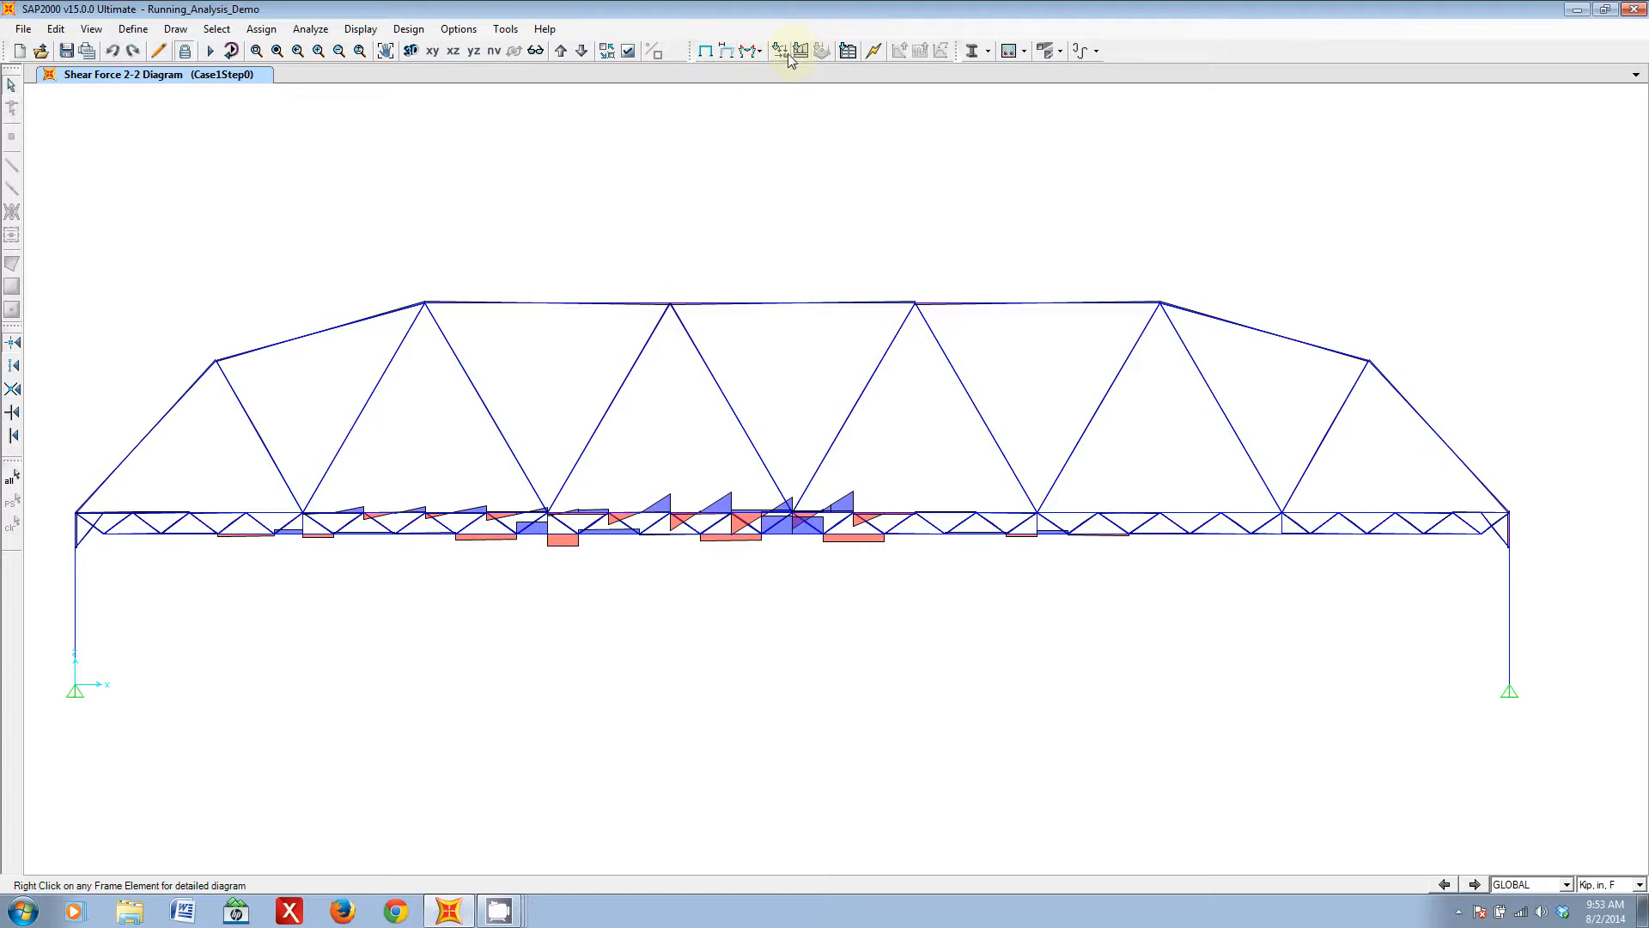
pyautogui.click(759, 51)
pyautogui.click(796, 88)
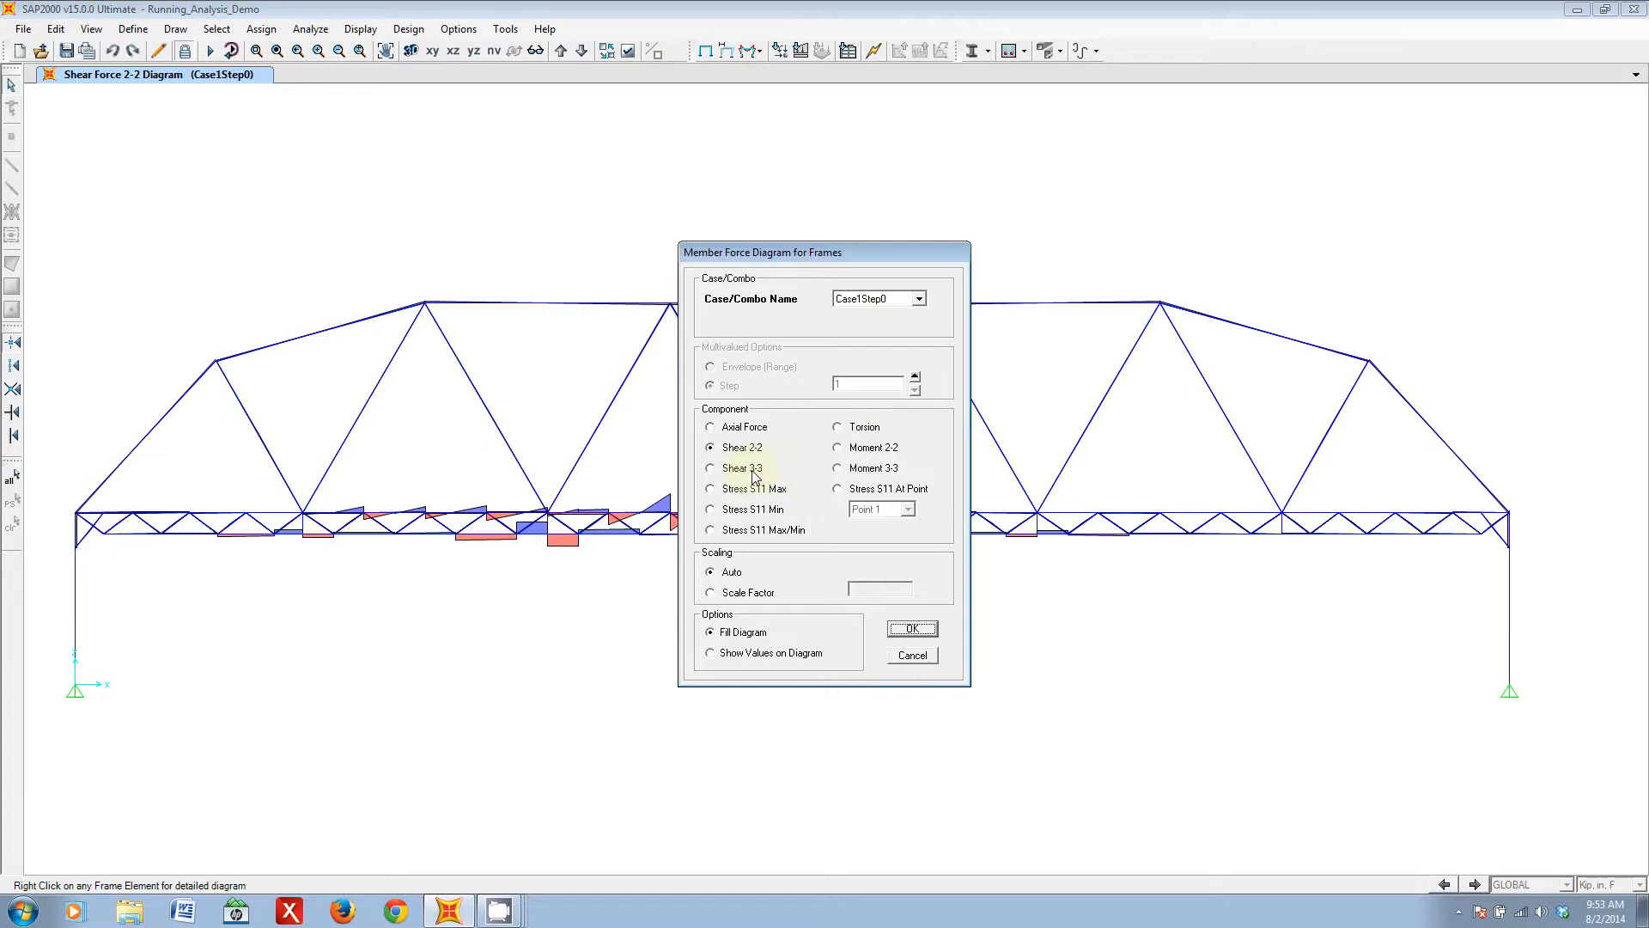
pyautogui.click(842, 469)
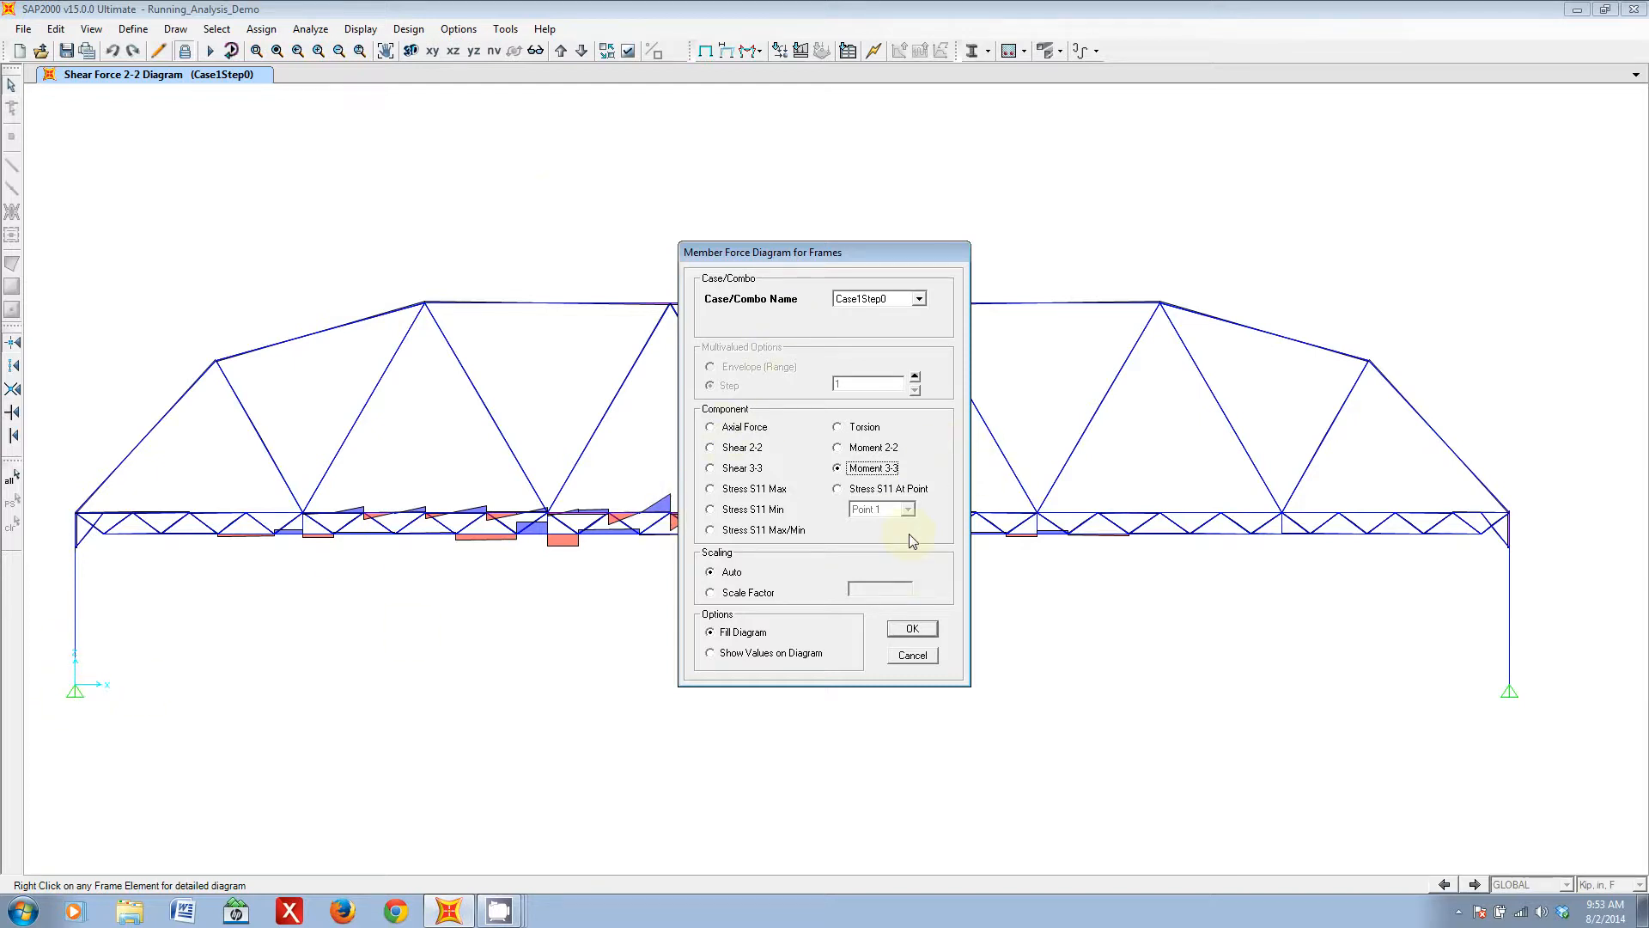
pyautogui.click(912, 627)
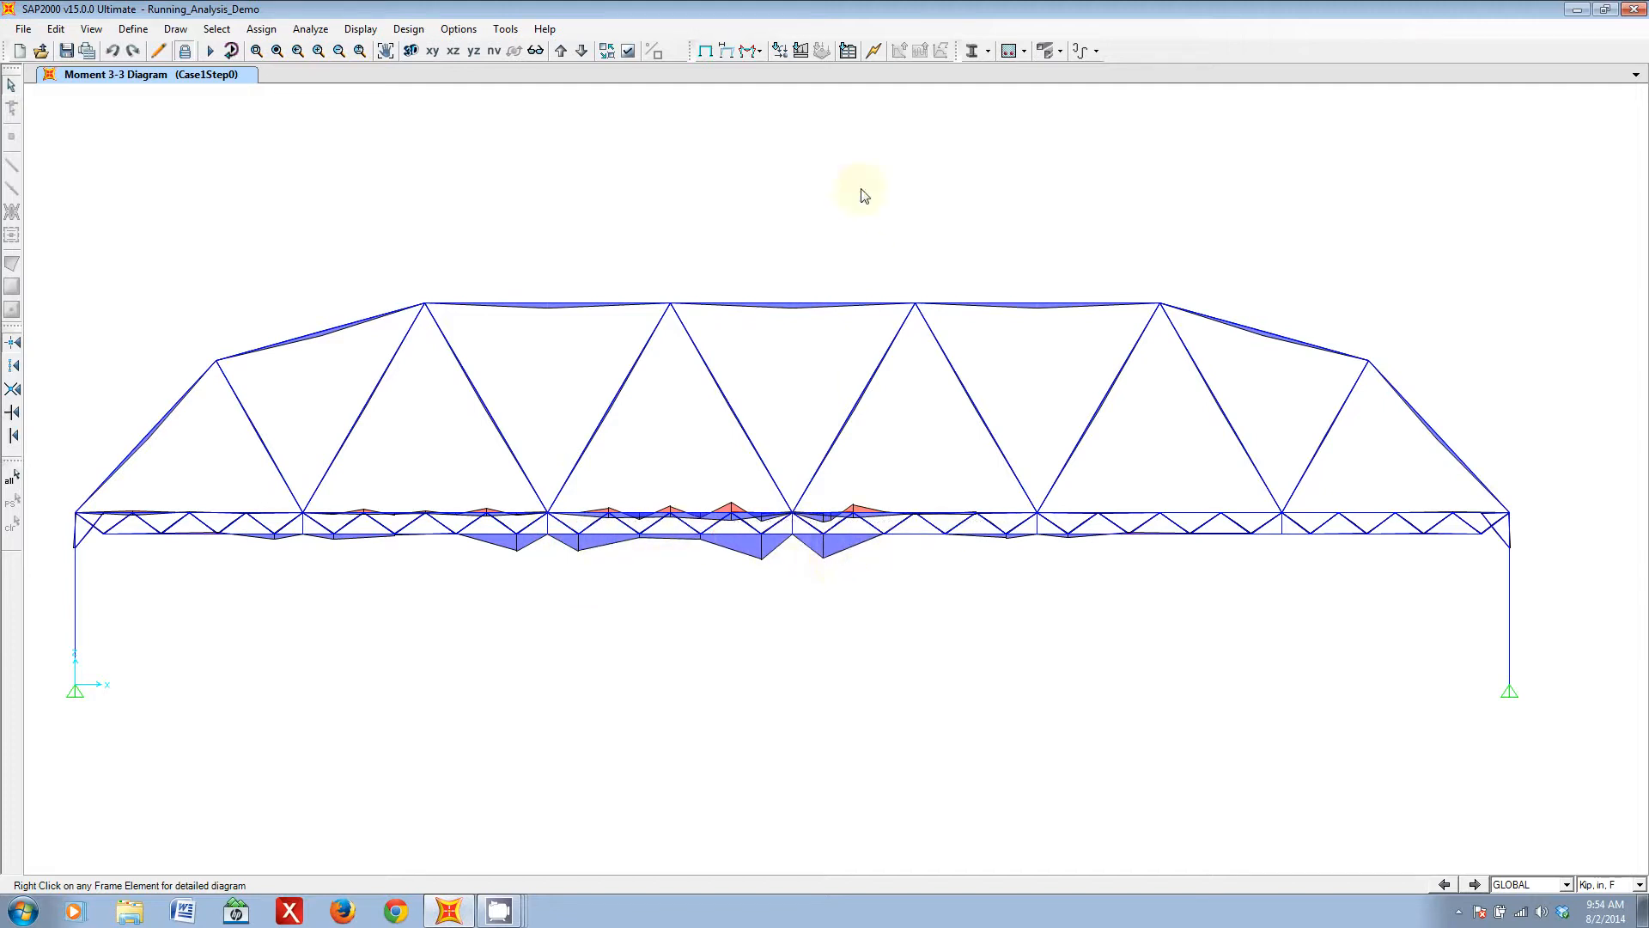
pyautogui.click(749, 50)
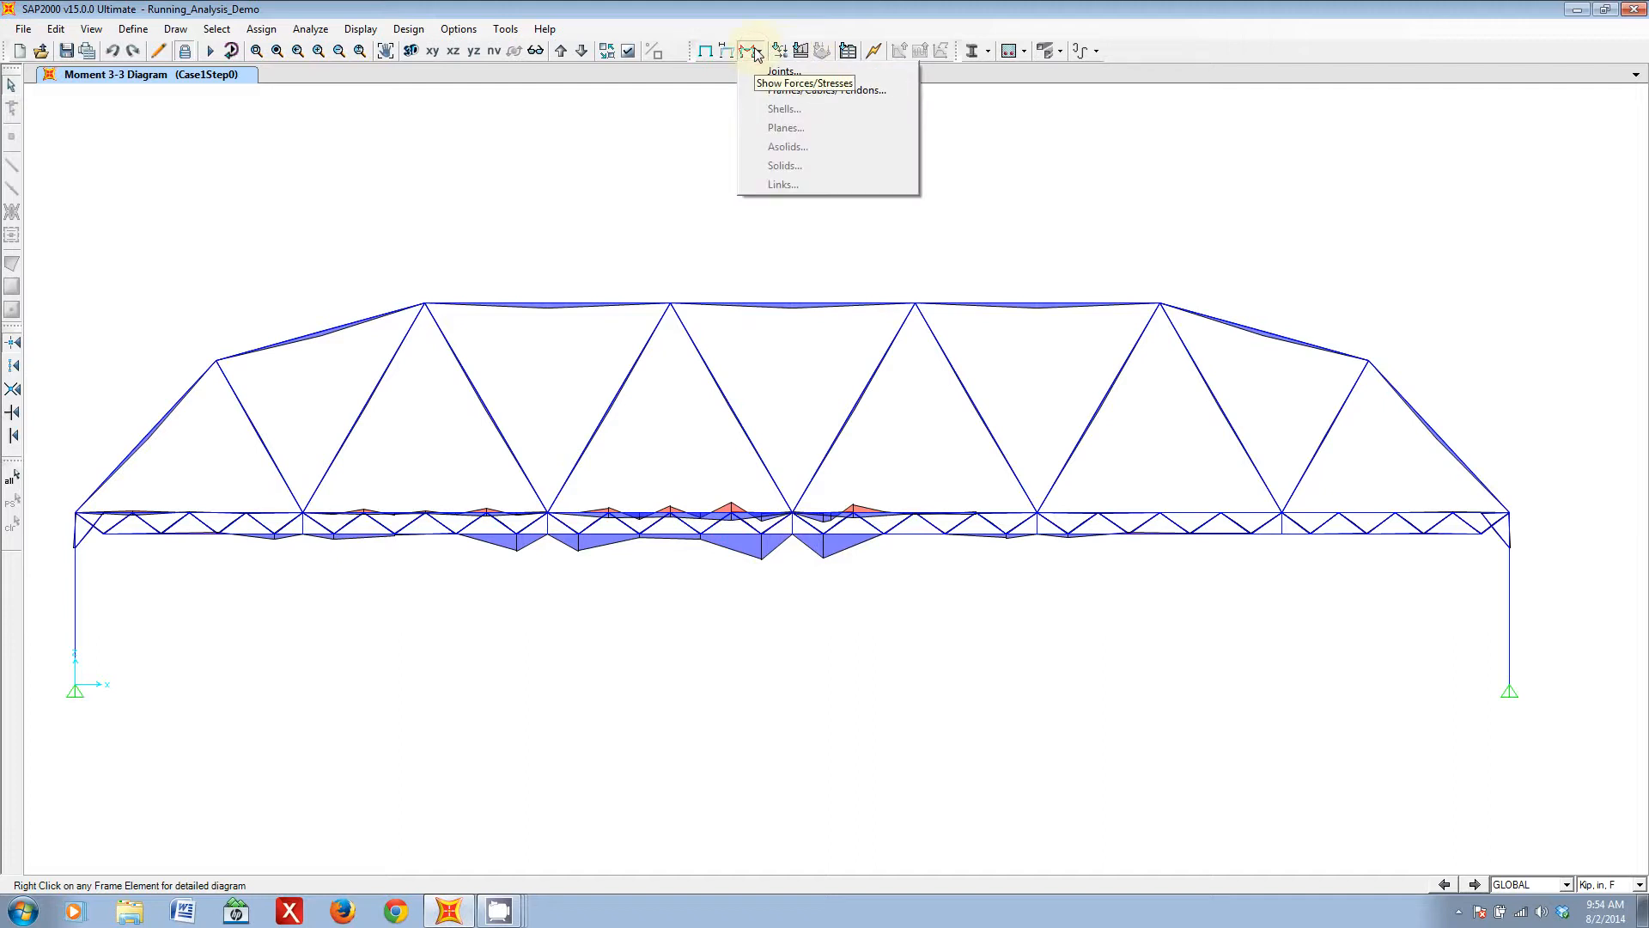
pyautogui.click(857, 89)
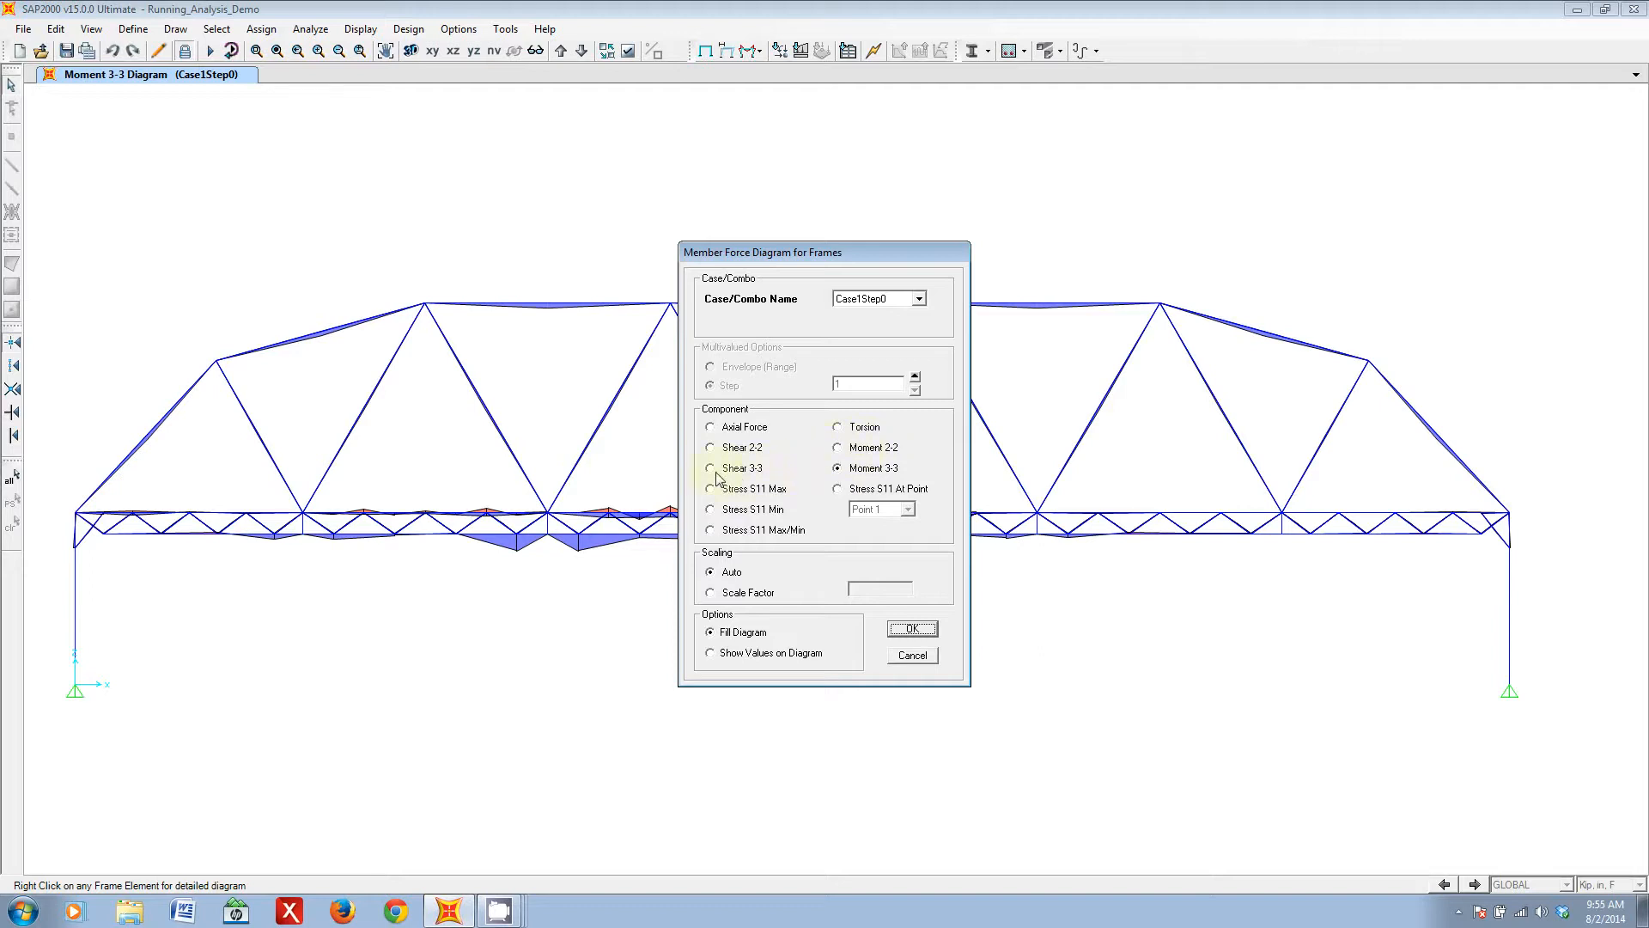
pyautogui.click(912, 655)
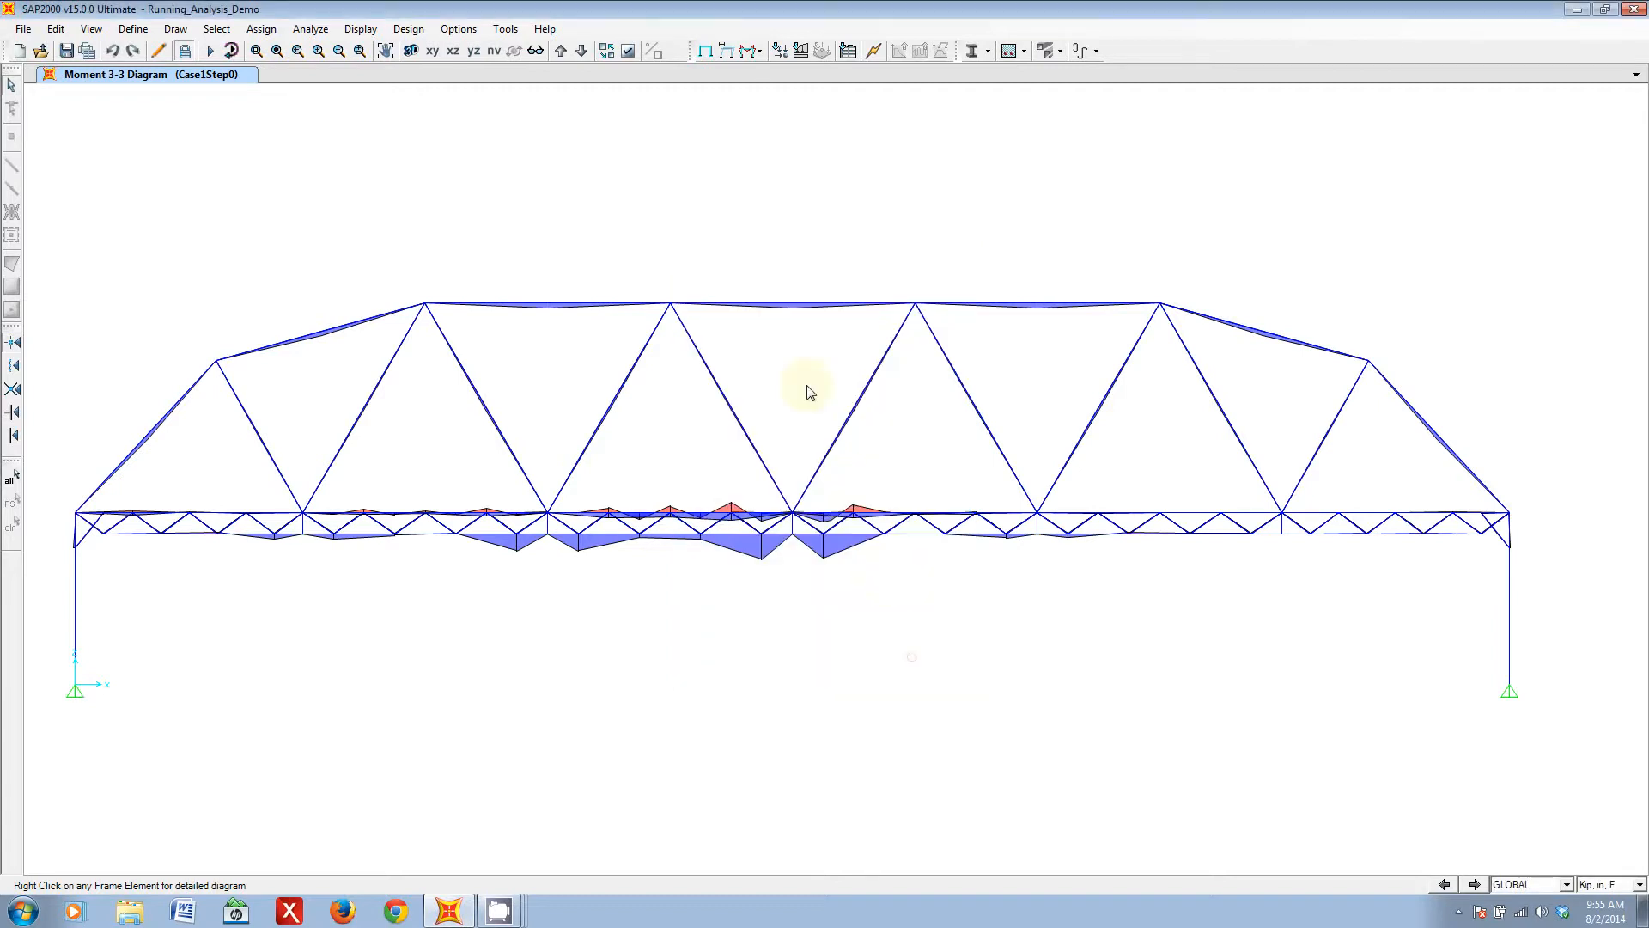
# - Switch to a 3D perspective view and show the filled Moment 2-2 diagram of the frames for load case CaseLStep1
pyautogui.click(536, 51)
pyautogui.click(1120, 327)
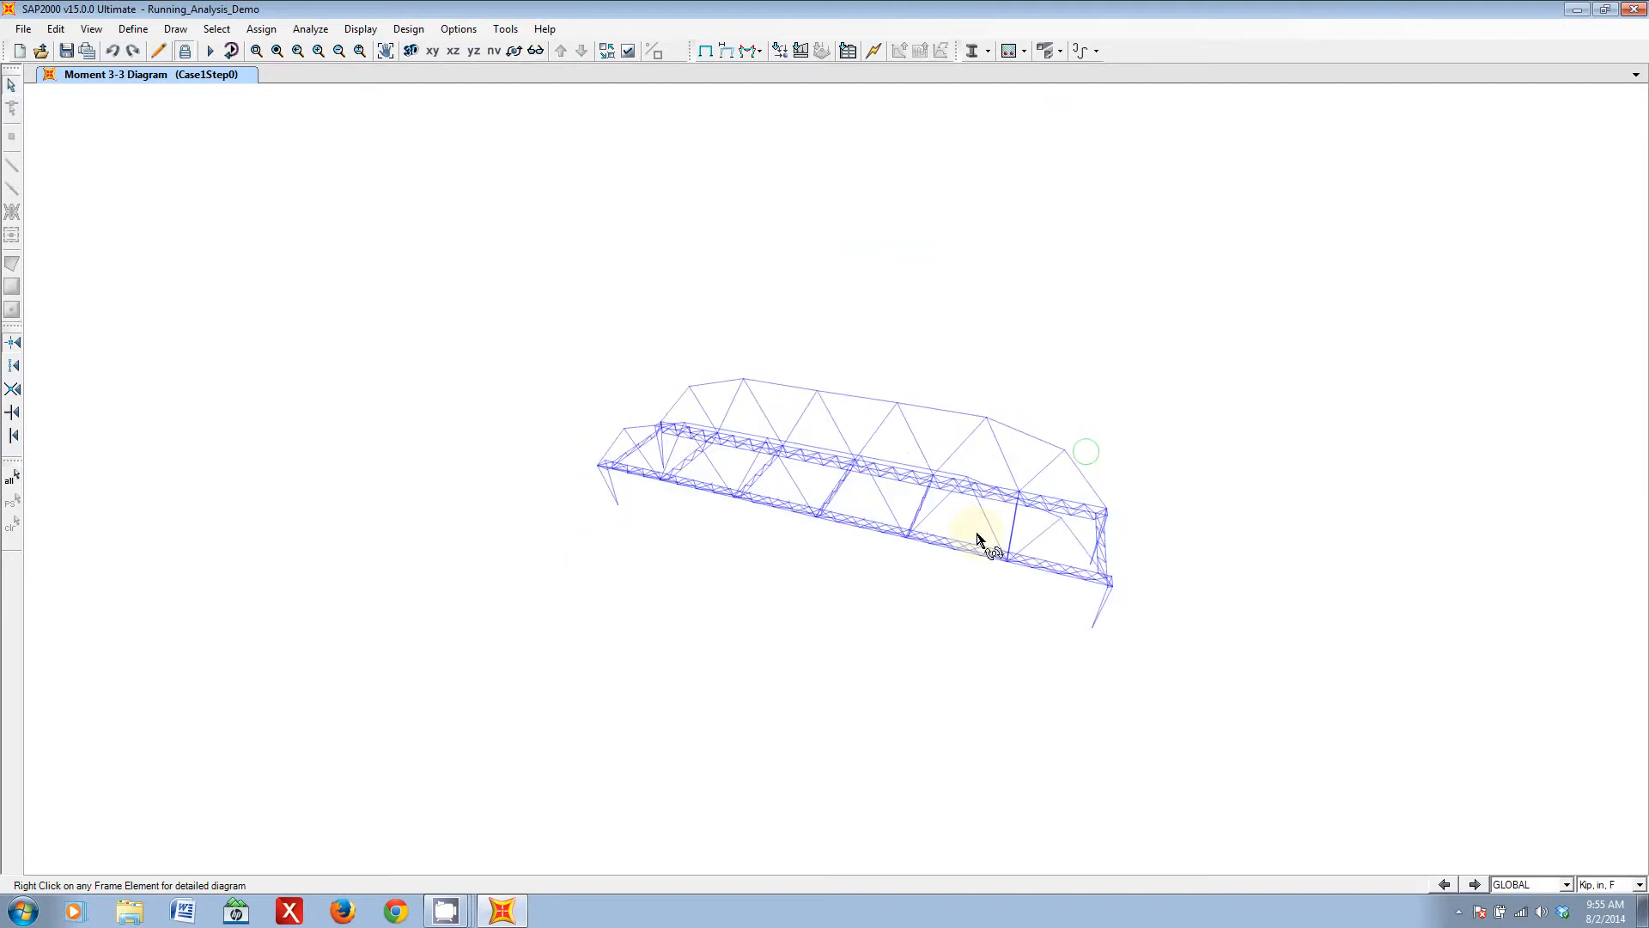
pyautogui.click(761, 53)
pyautogui.click(748, 54)
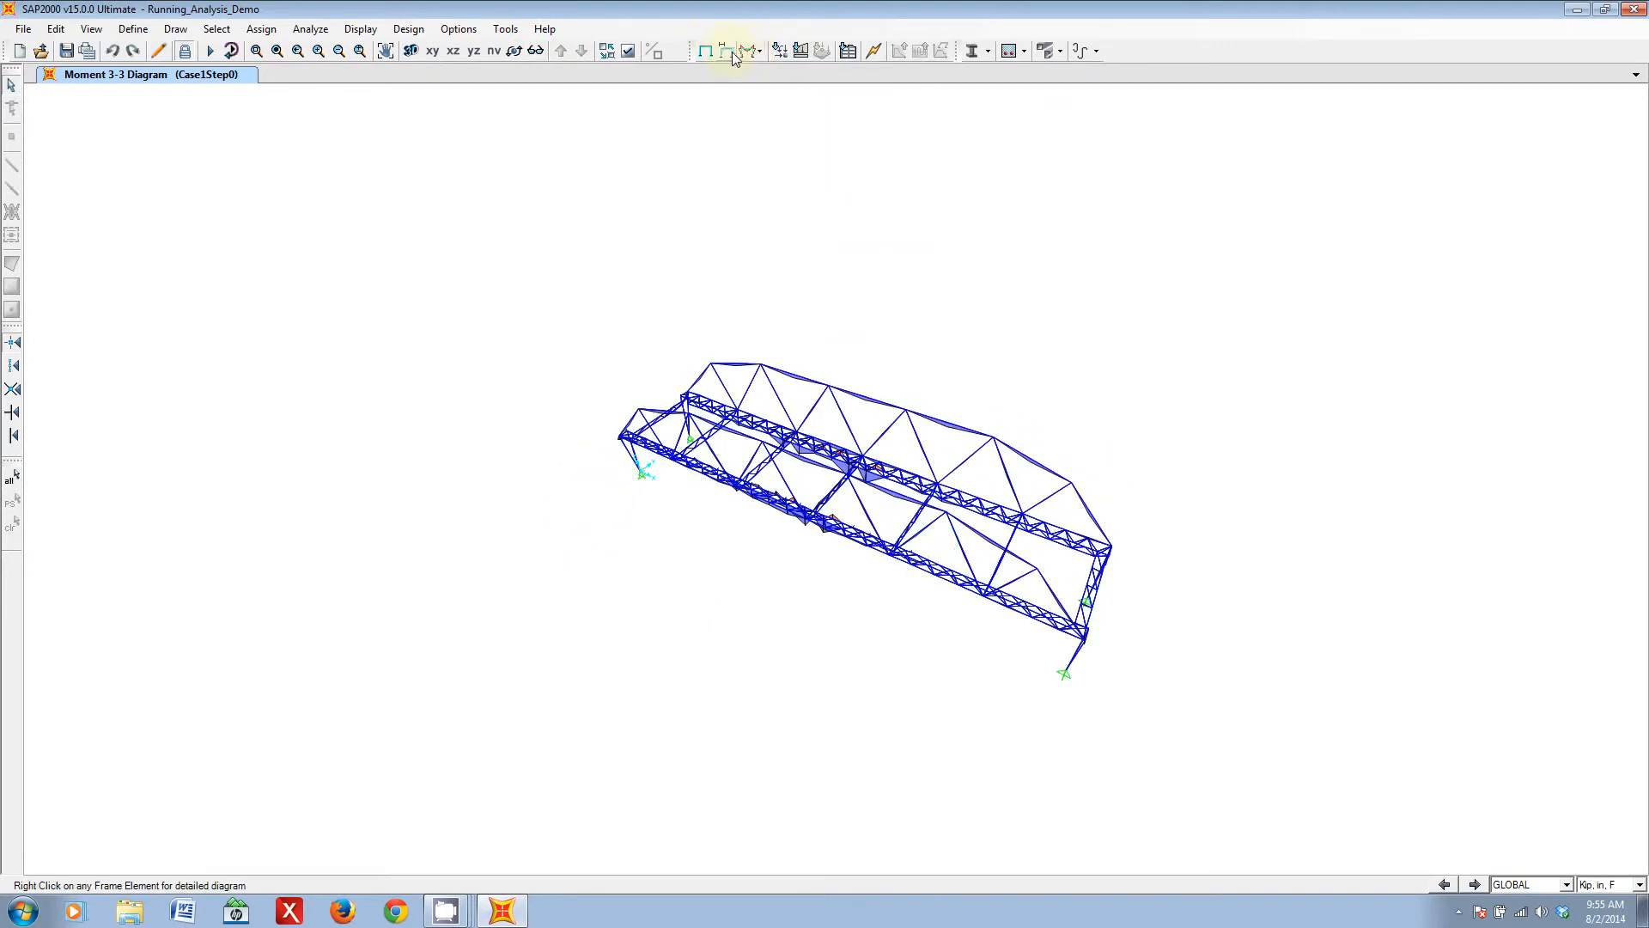
pyautogui.click(735, 55)
pyautogui.click(786, 96)
pyautogui.click(919, 299)
pyautogui.moveTo(921, 334); pyautogui.dragTo(919, 397)
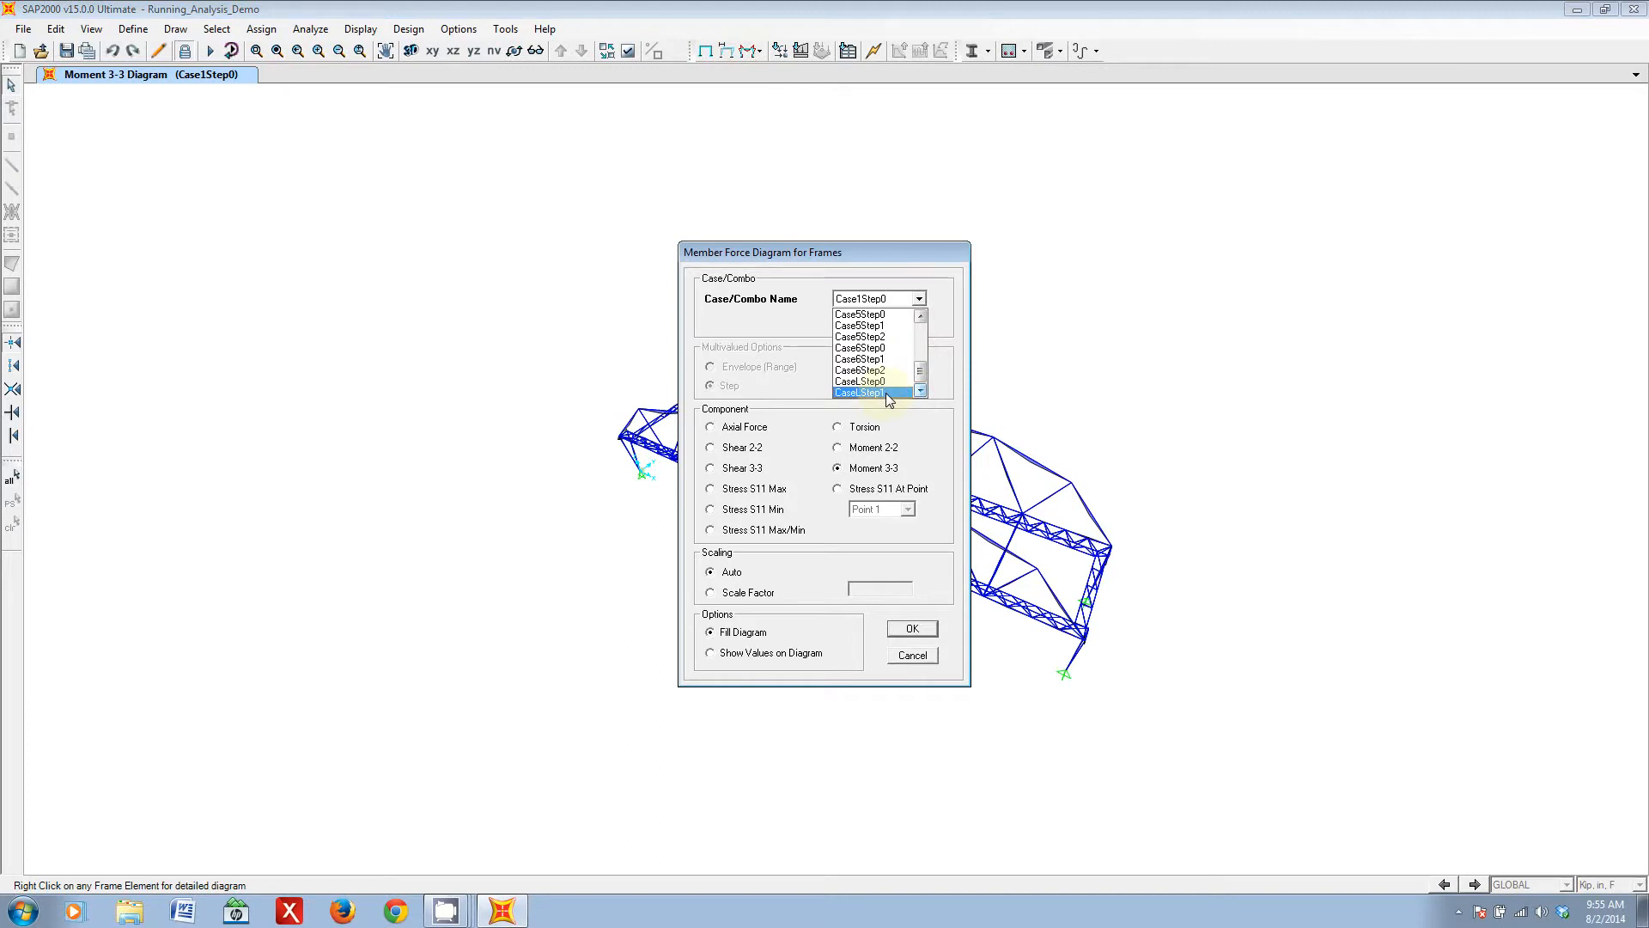
pyautogui.click(860, 392)
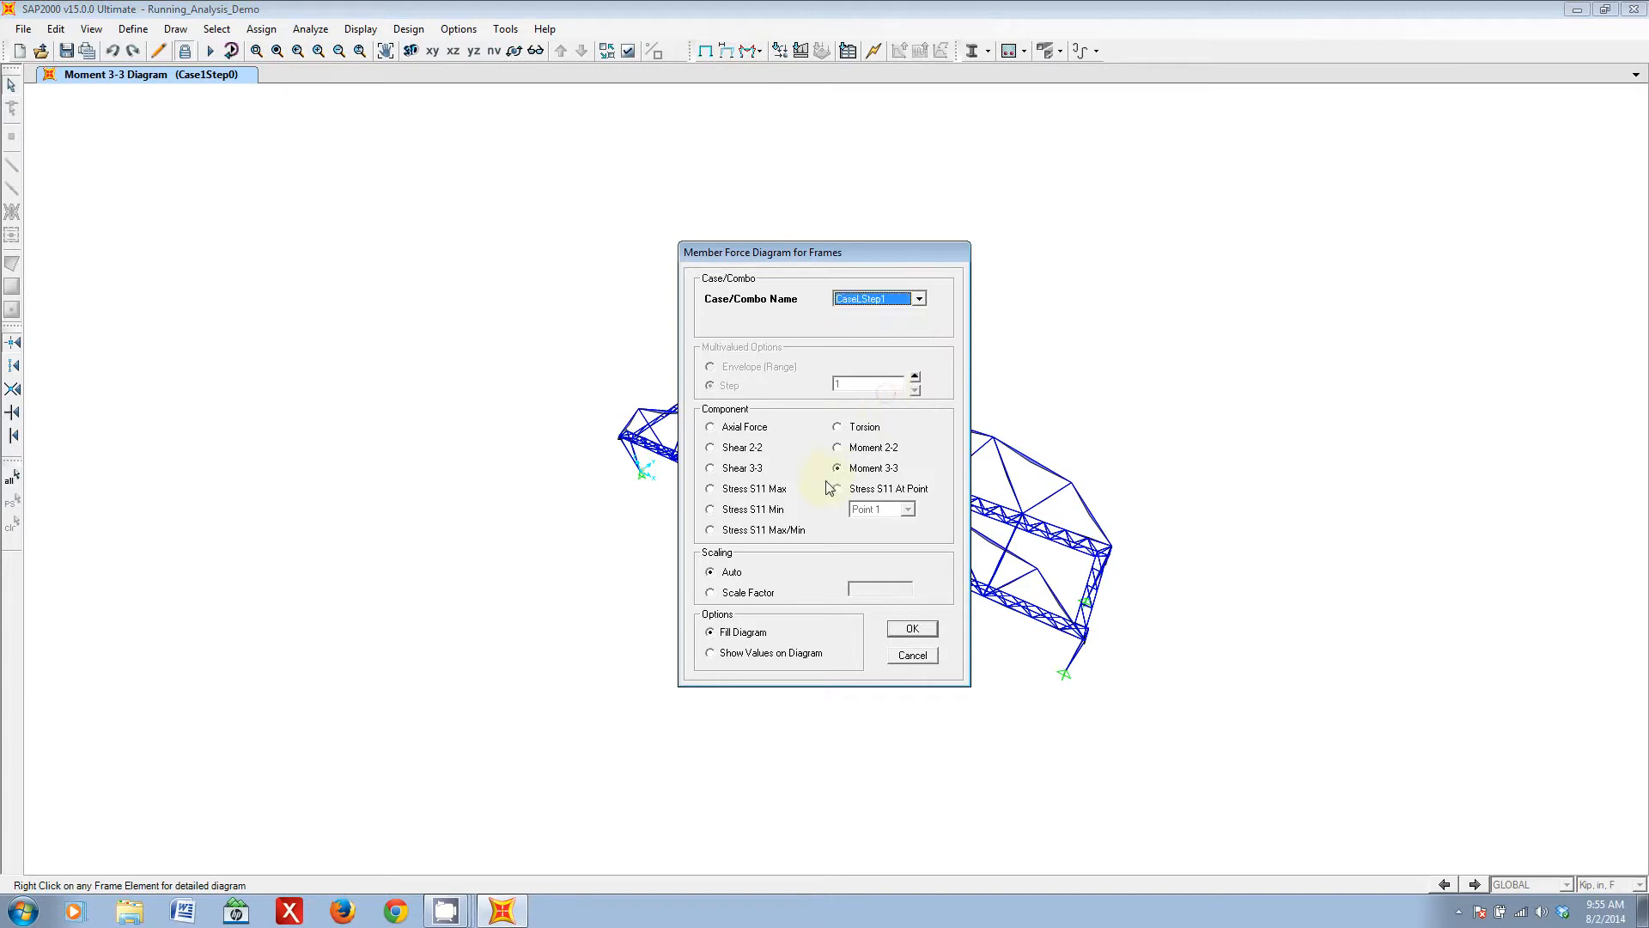
pyautogui.click(839, 448)
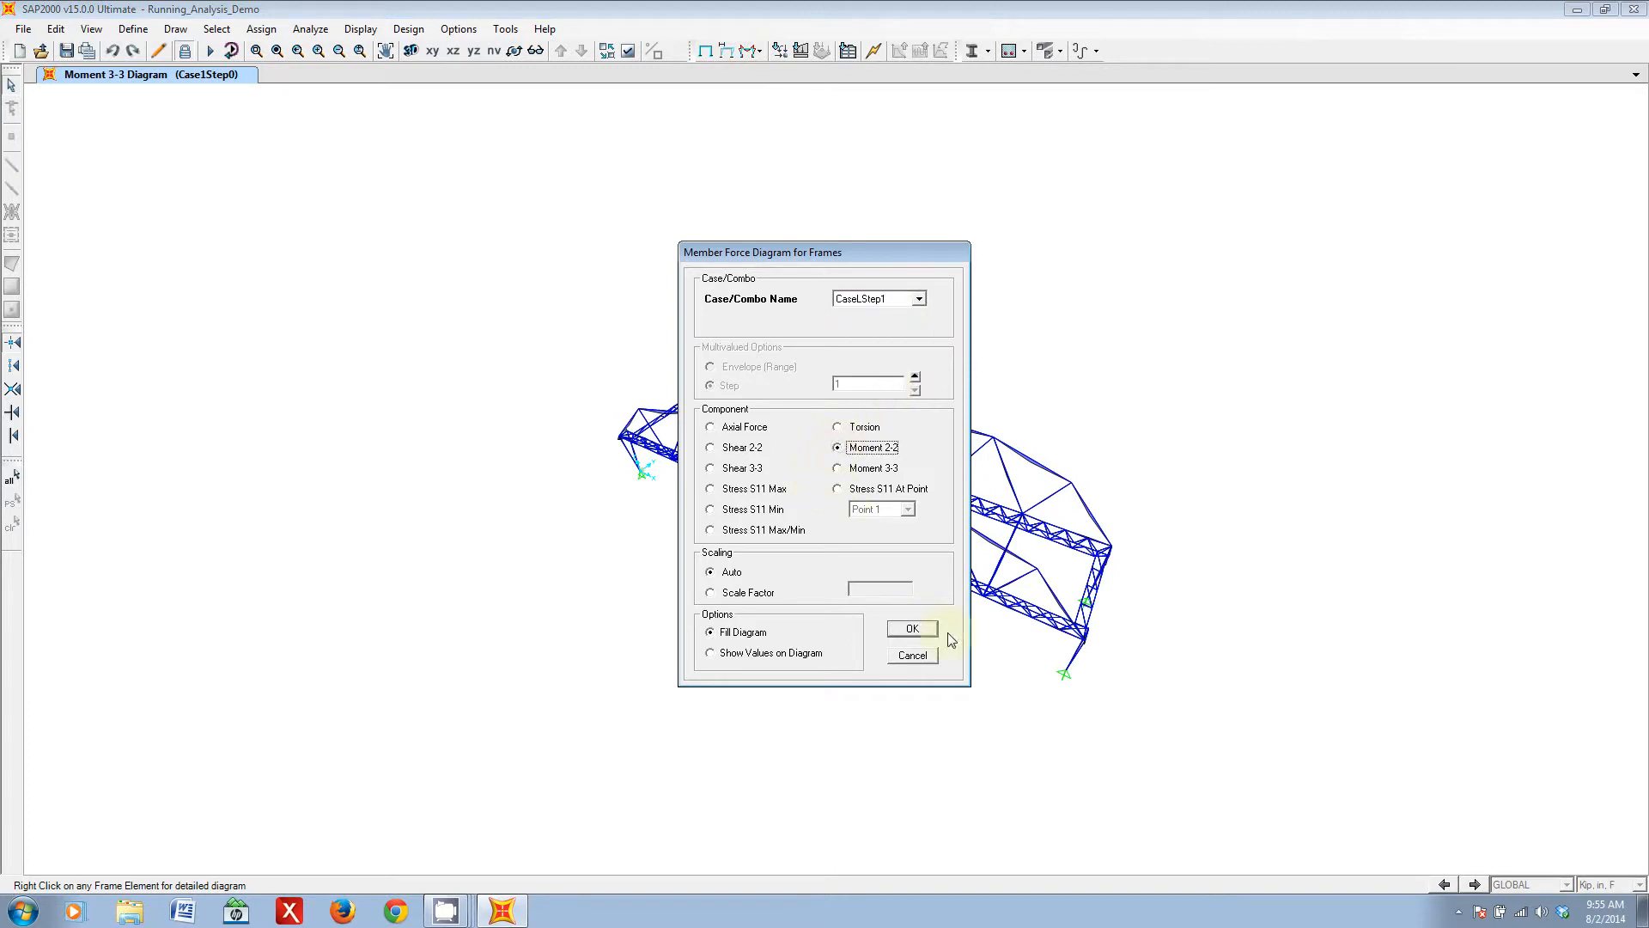
pyautogui.click(912, 632)
# - Look along the bridge and examine the Moment 2-2 diagram on the upper chords and at the midspan cross-truss connections
pyautogui.moveTo(1183, 470); pyautogui.dragTo(913, 516)
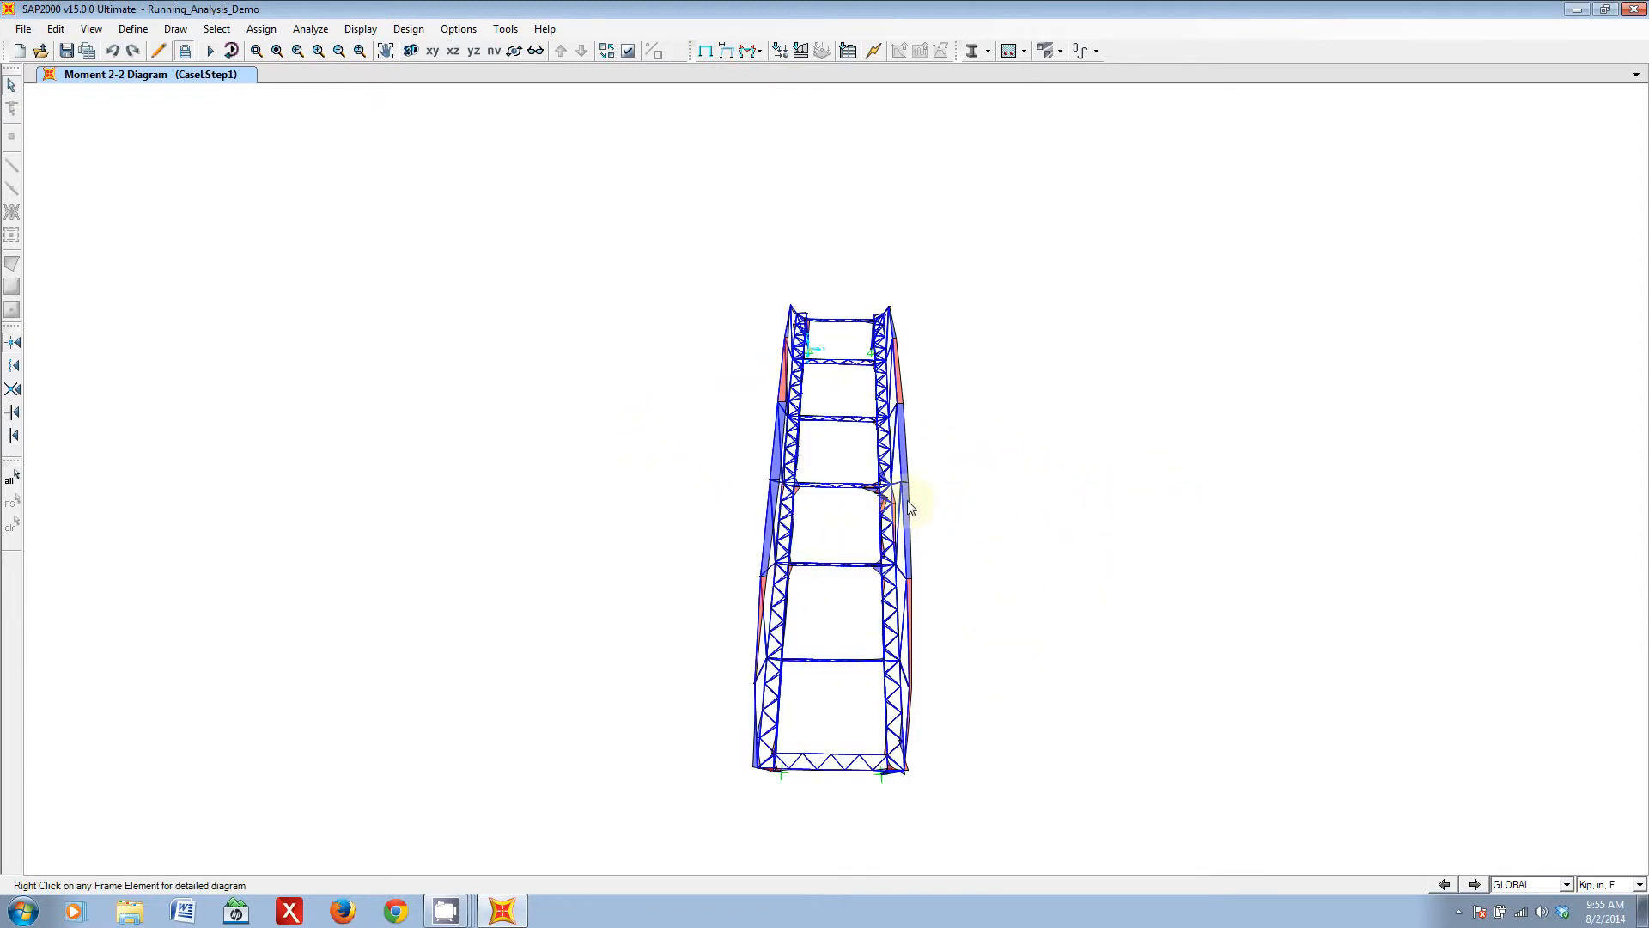
pyautogui.scroll(2, 869, 479)
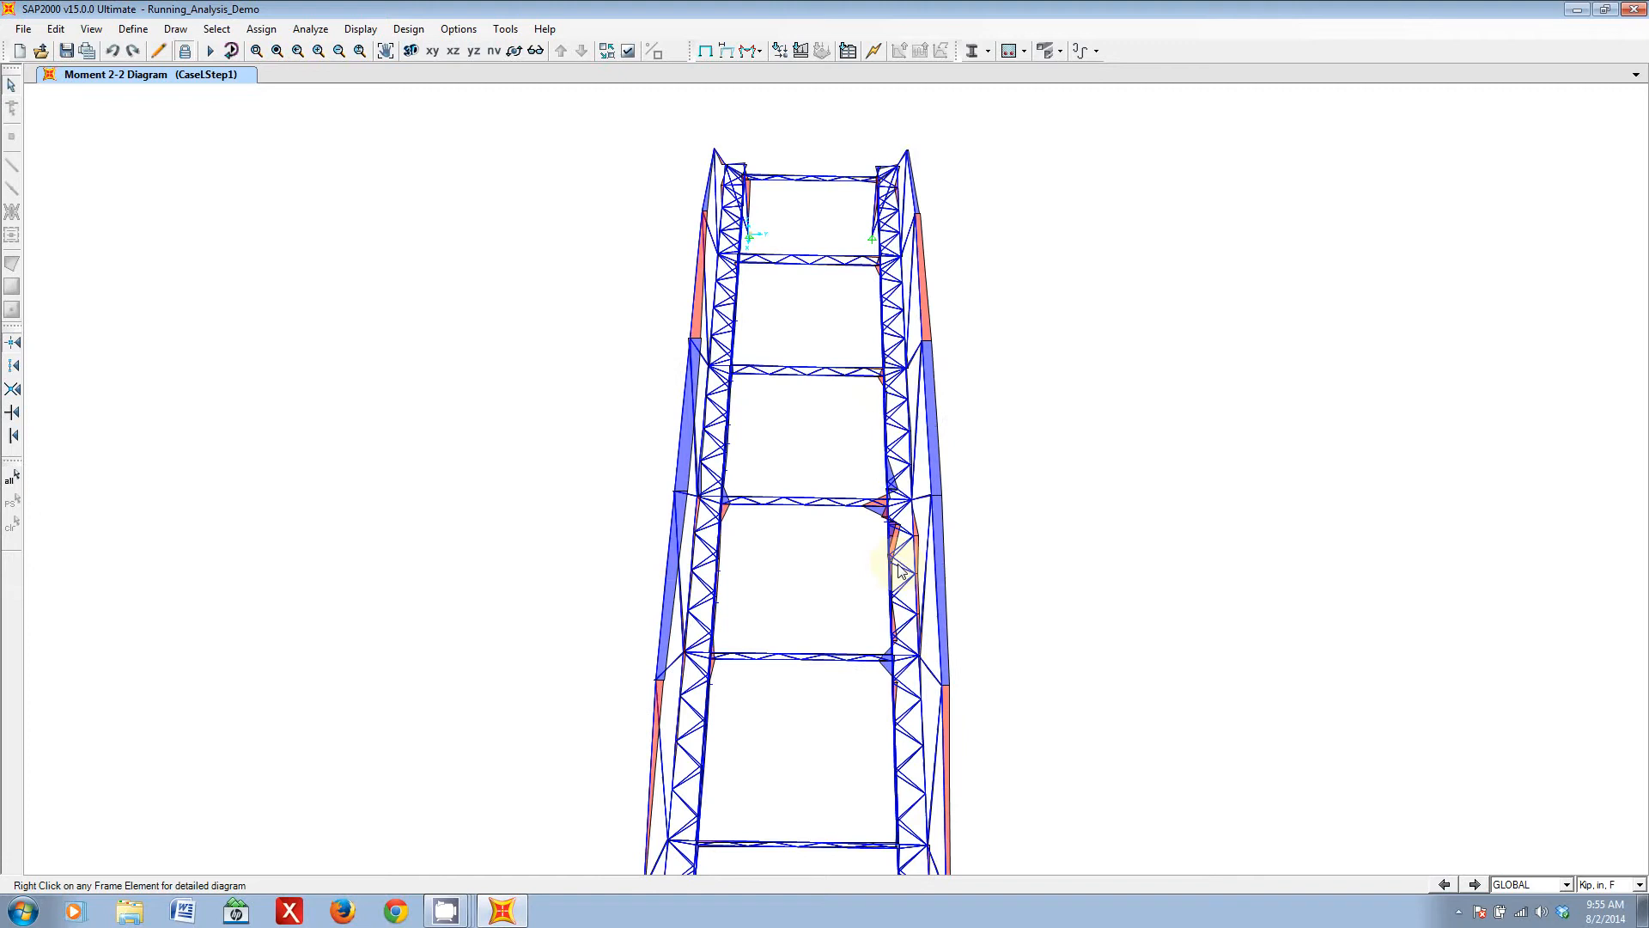
pyautogui.scroll(1, 902, 562)
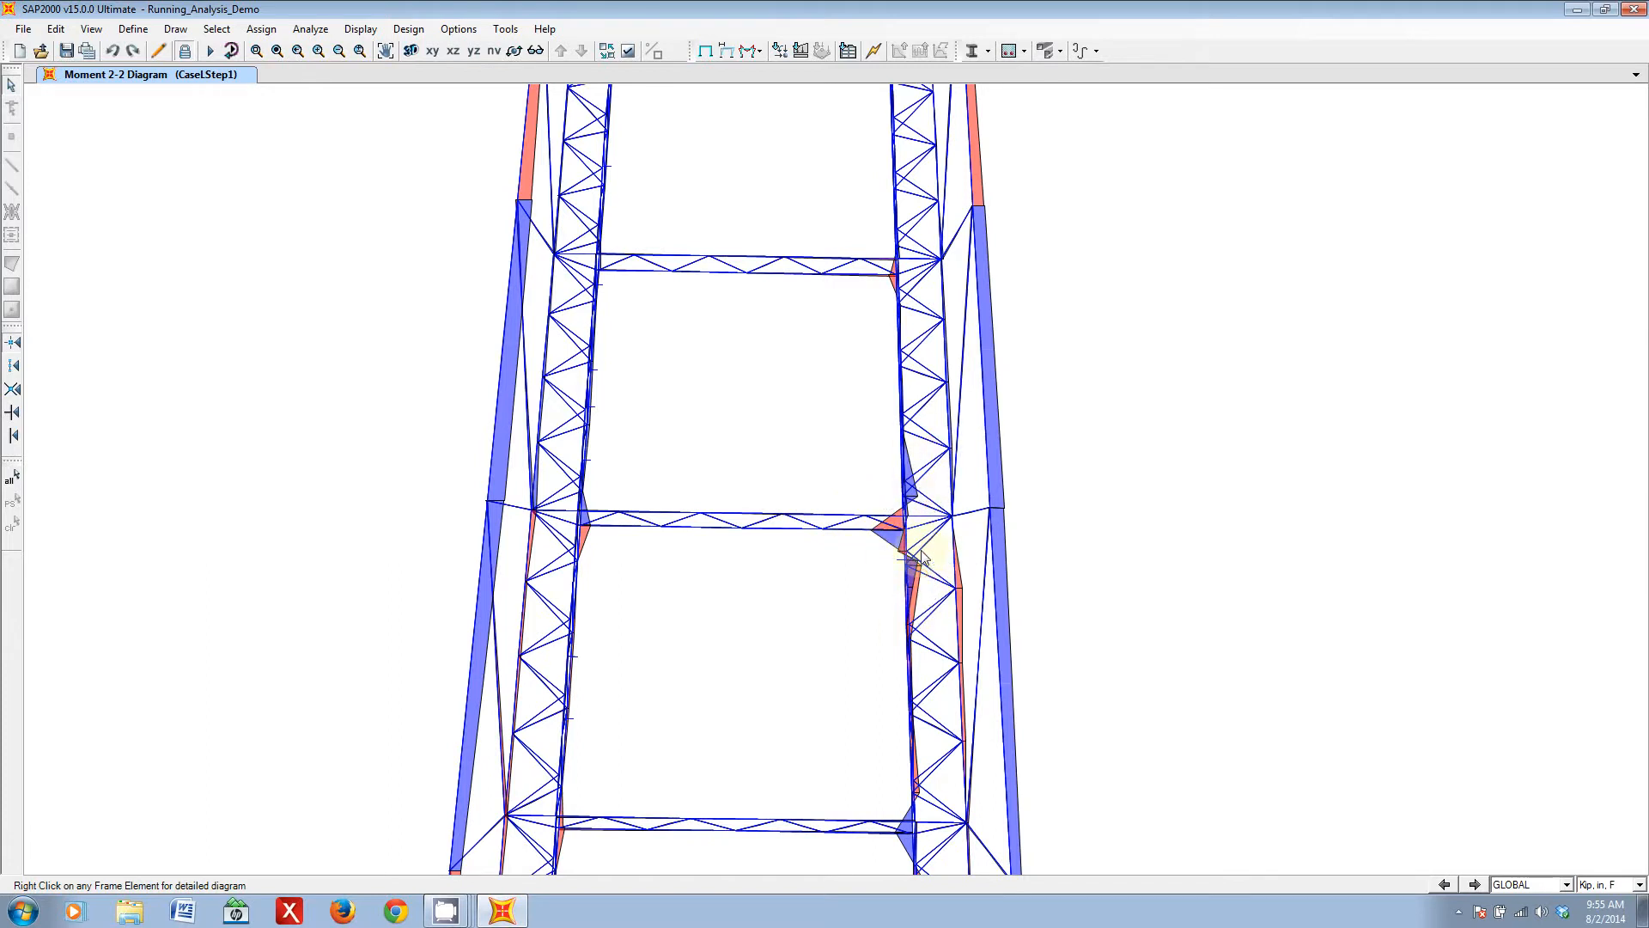
pyautogui.scroll(-3, 912, 599)
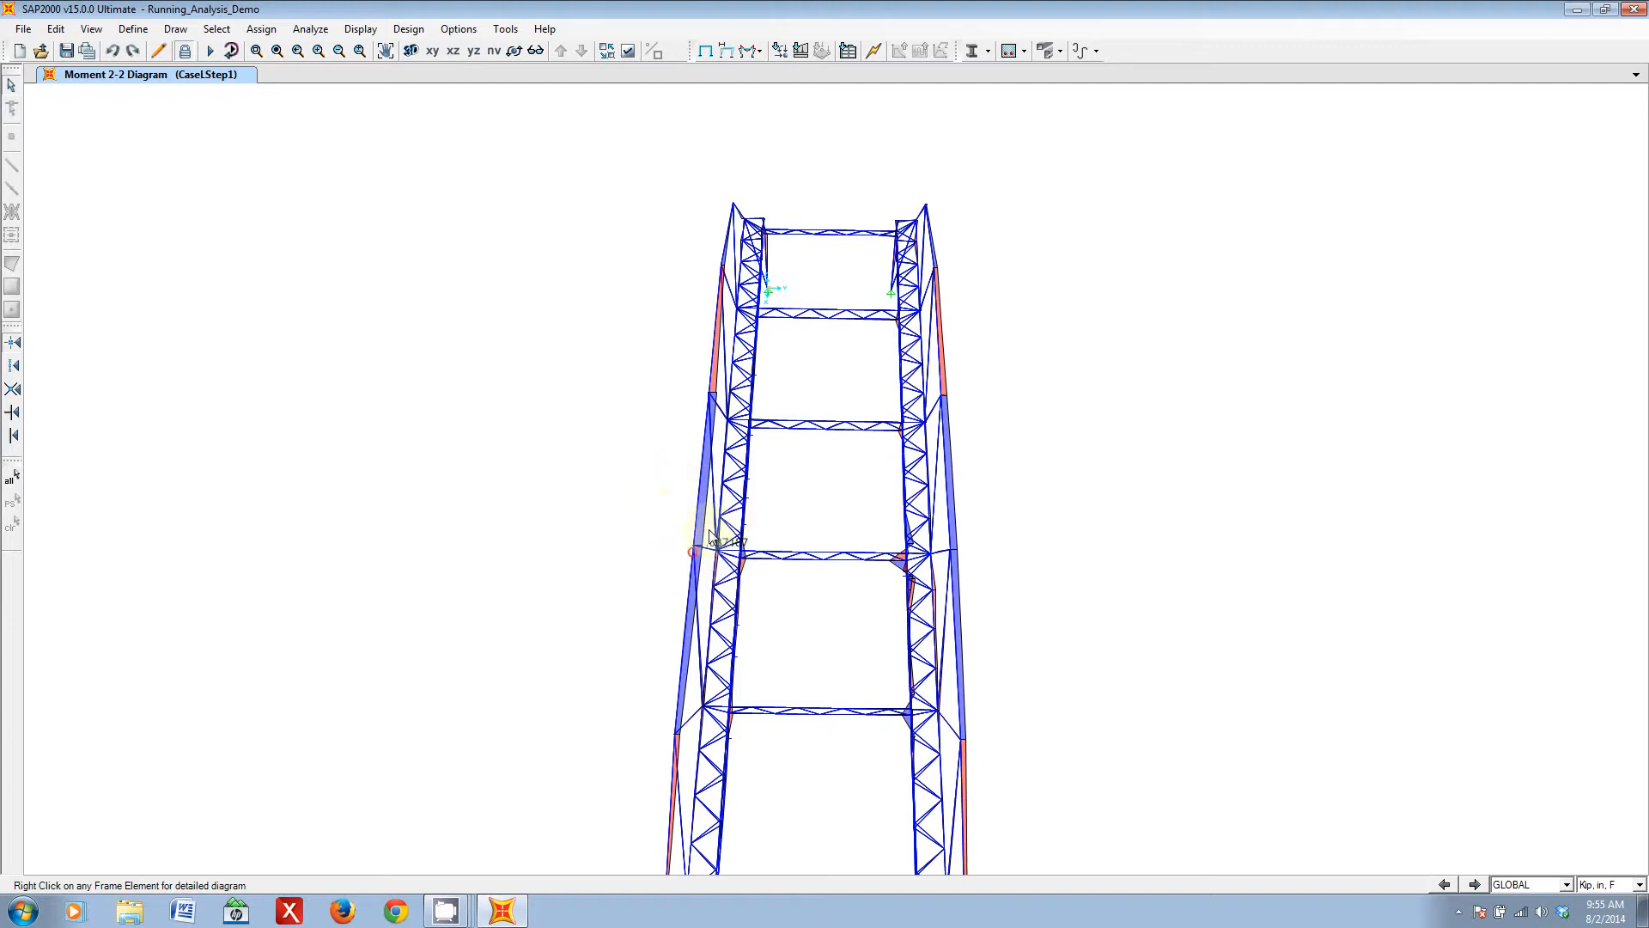
# - Replace the Moment 2-2 diagram with the filled Shear 3-3 diagram of the frames for load case CaseLStep1
pyautogui.click(752, 54)
pyautogui.click(773, 91)
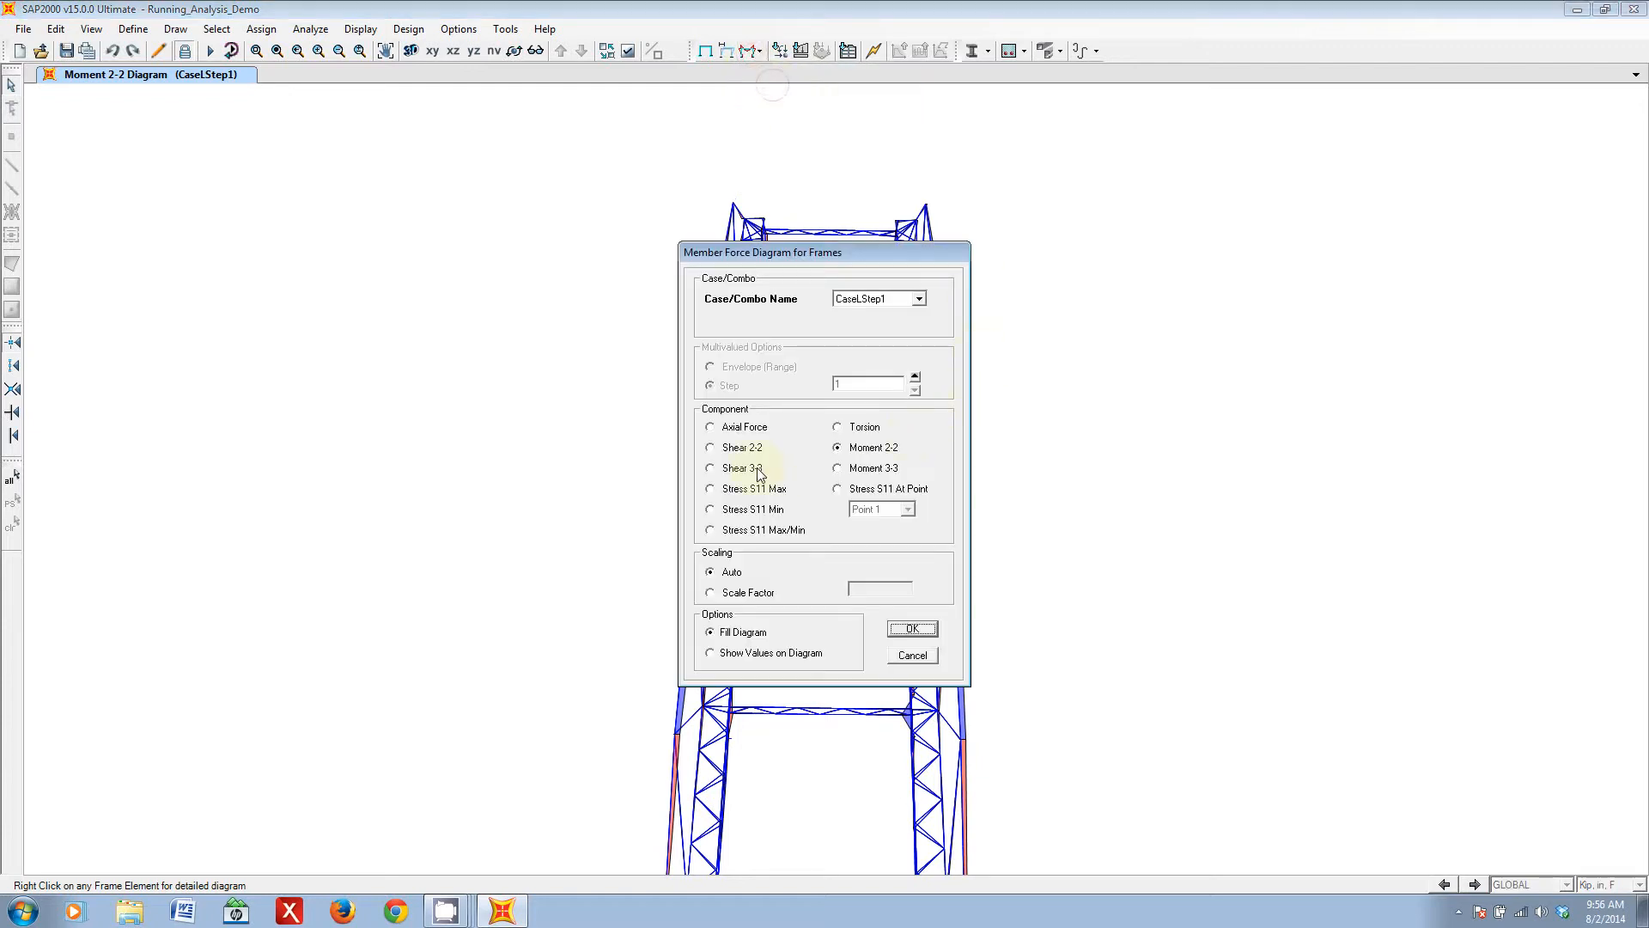
pyautogui.click(912, 629)
# - Examine the Shear 3-3 diagram where the cross trusses meet the side trusses, from close up and over the whole bridge
pyautogui.moveTo(1016, 661); pyautogui.dragTo(1052, 461, button='middle')
pyautogui.keyDown('shift'); pyautogui.moveTo(1050, 521); pyautogui.dragTo(1067, 470, button='middle'); pyautogui.keyUp('shift')
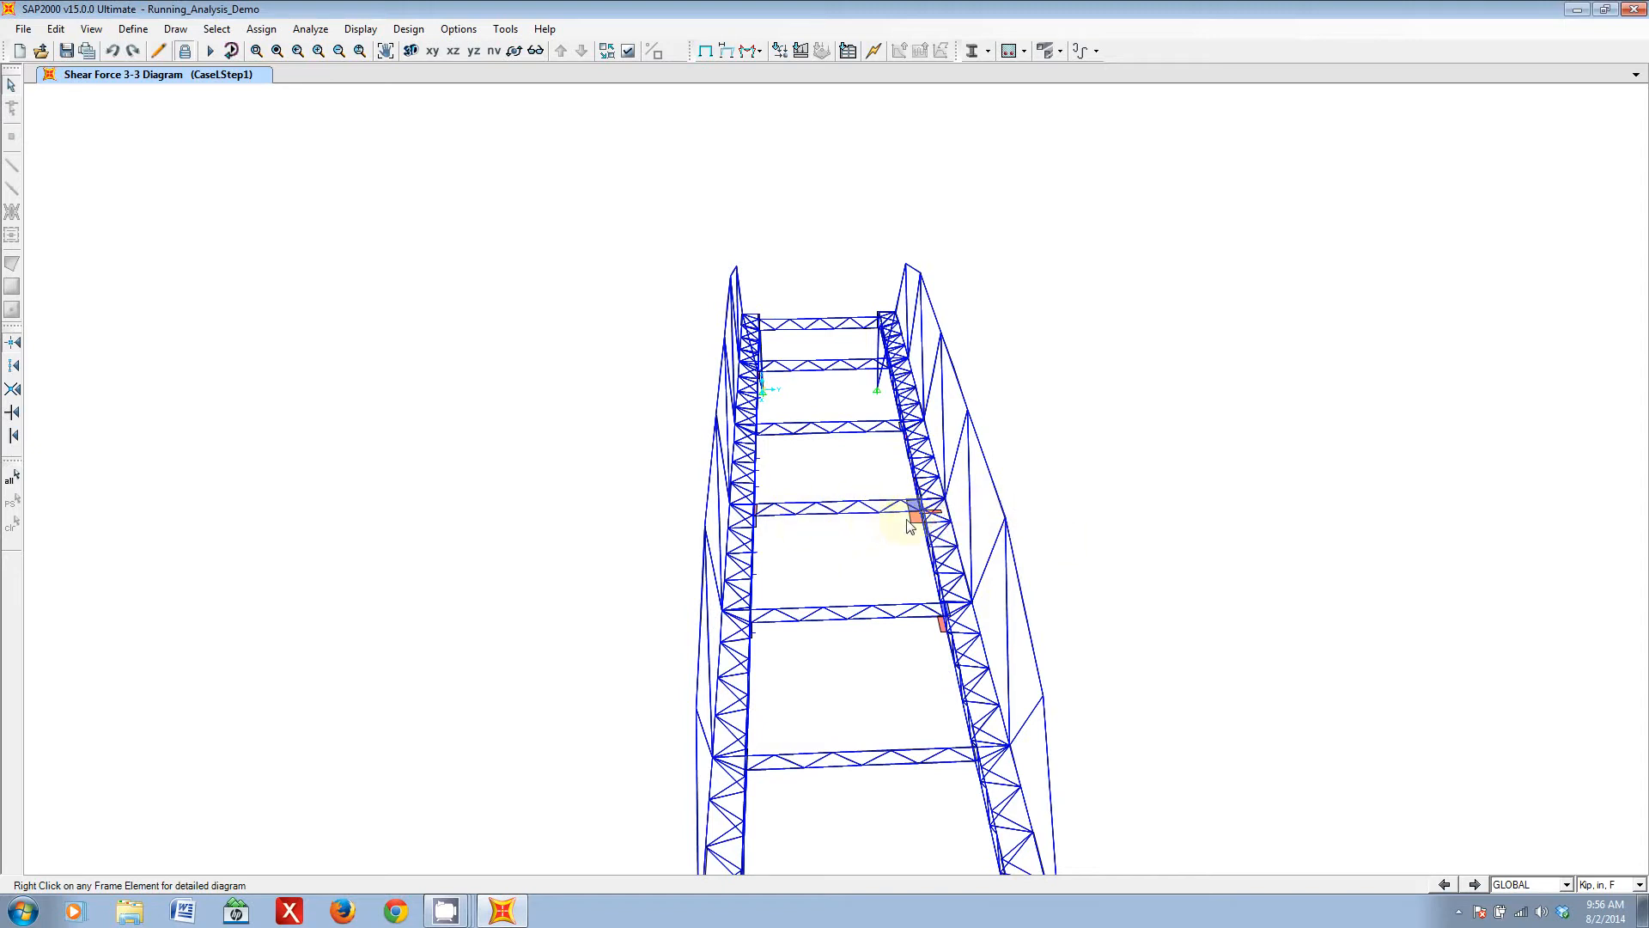
pyautogui.scroll(2, 913, 526)
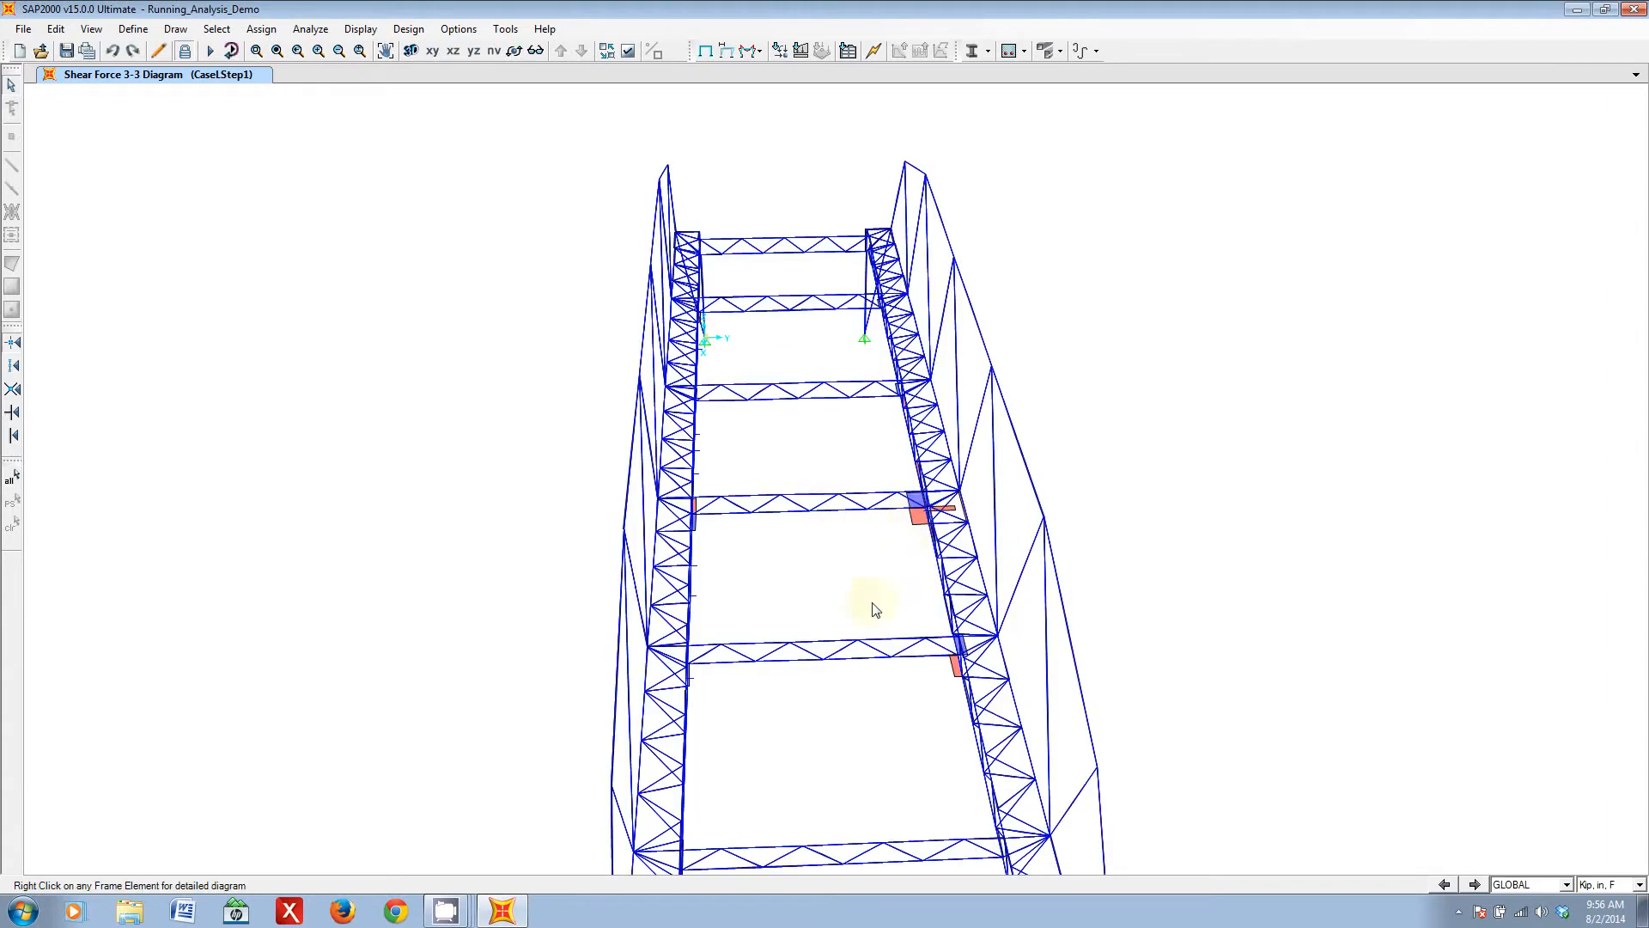
pyautogui.moveTo(845, 598); pyautogui.dragTo(913, 600, button='middle')
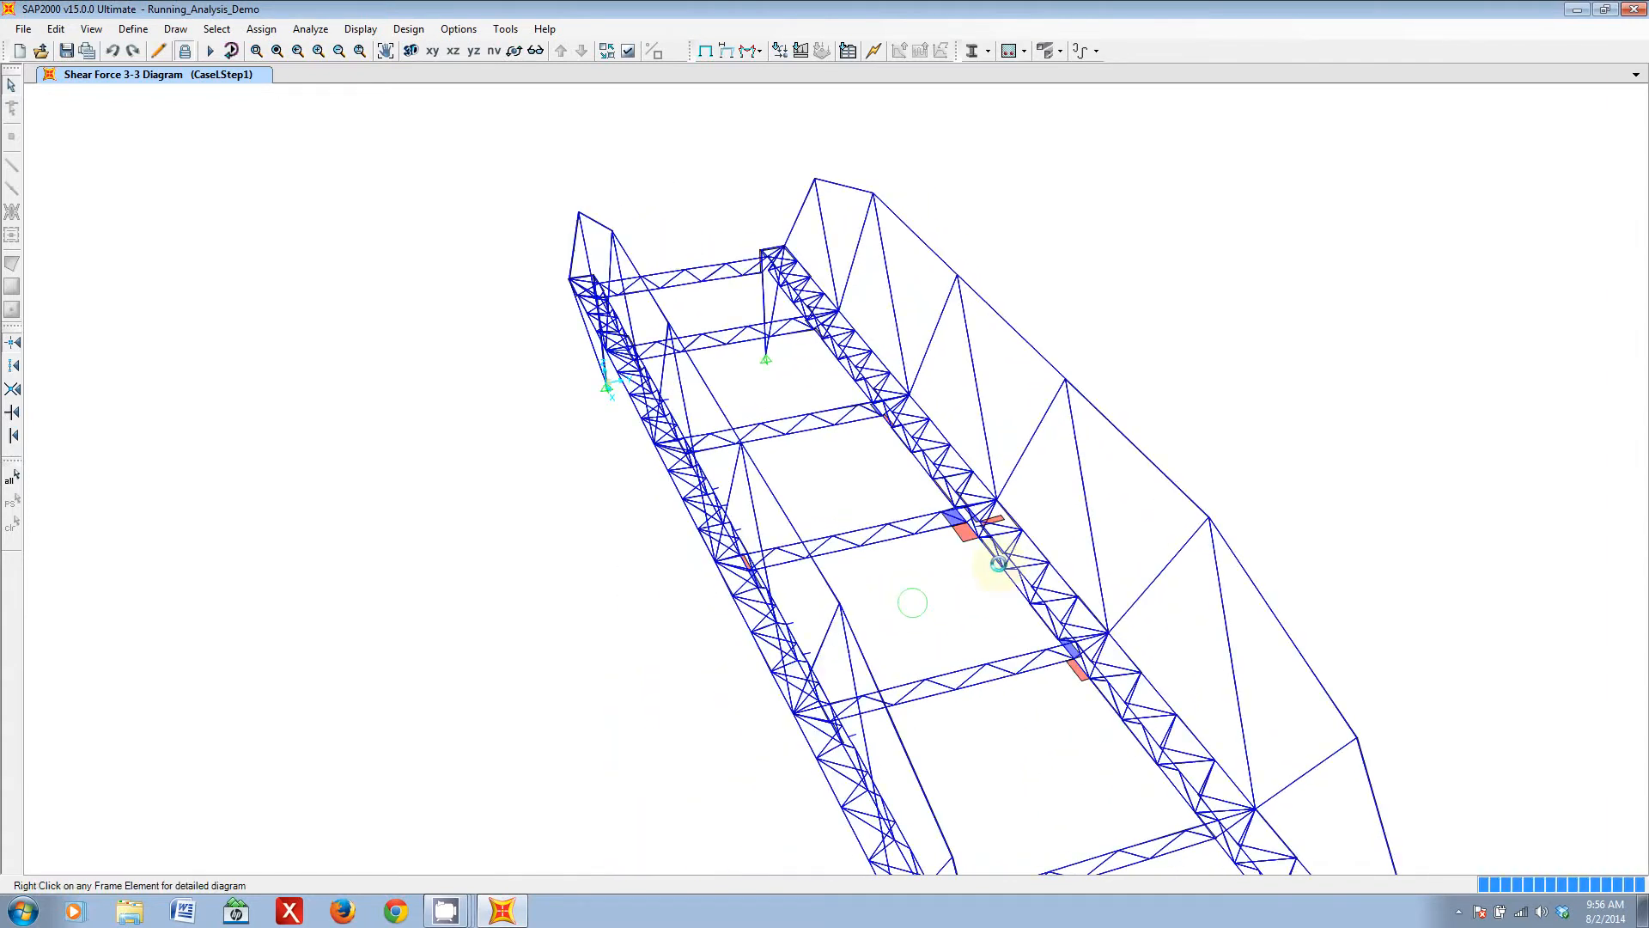
pyautogui.moveTo(1052, 586); pyautogui.dragTo(879, 543, button='middle')
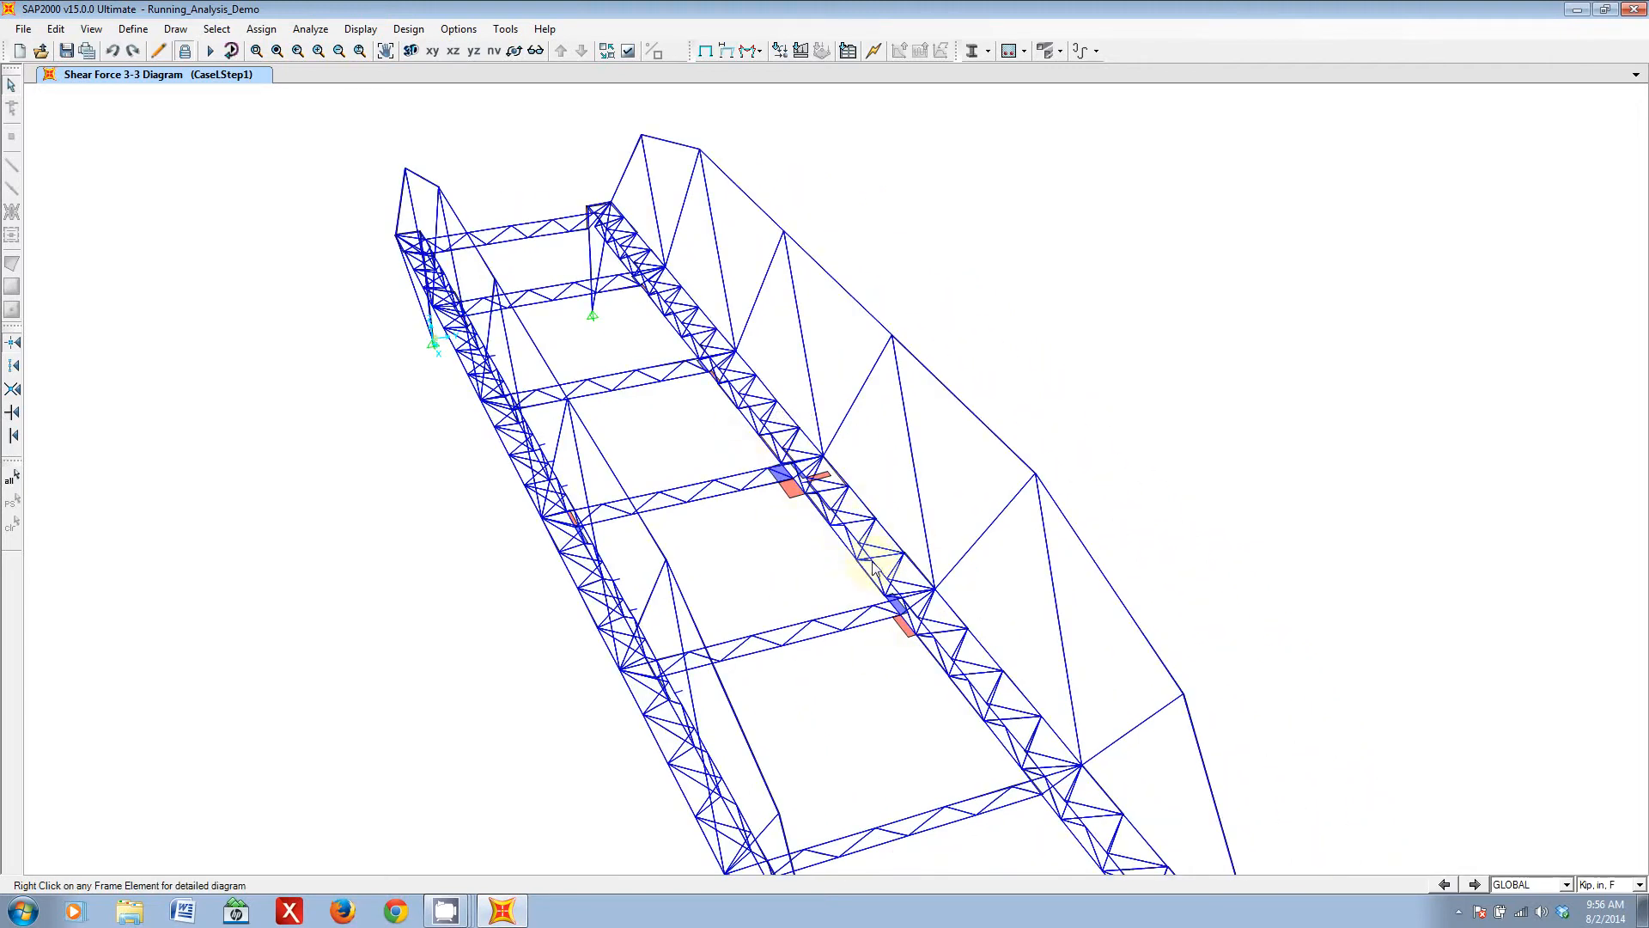
pyautogui.scroll(-1, 845, 293)
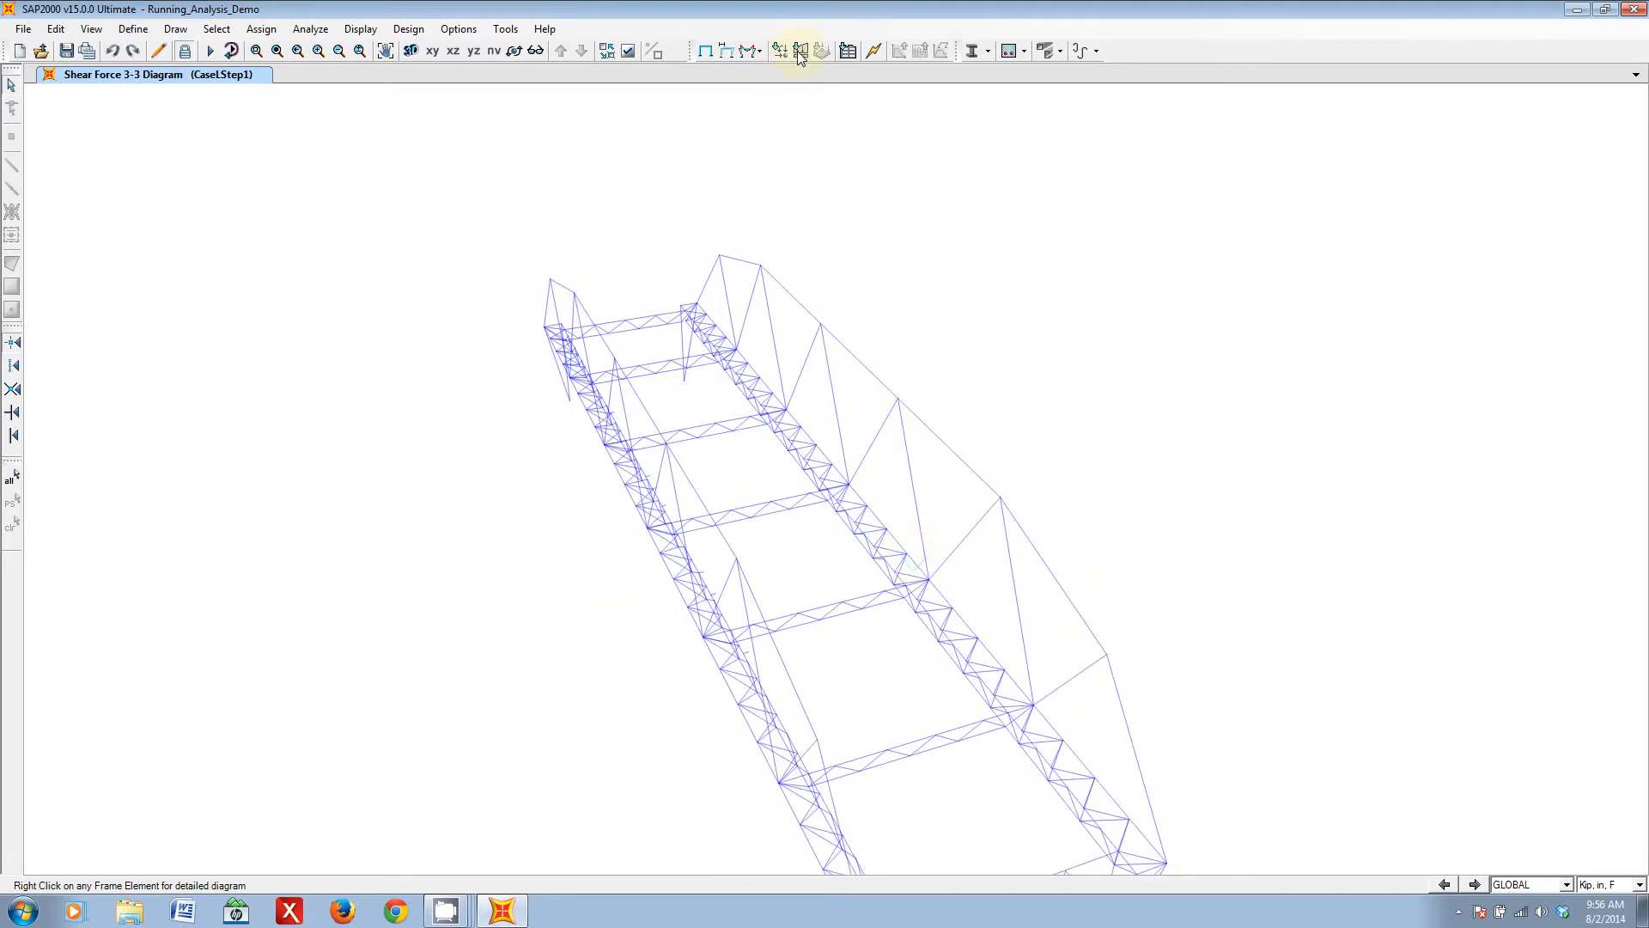
pyautogui.click(750, 52)
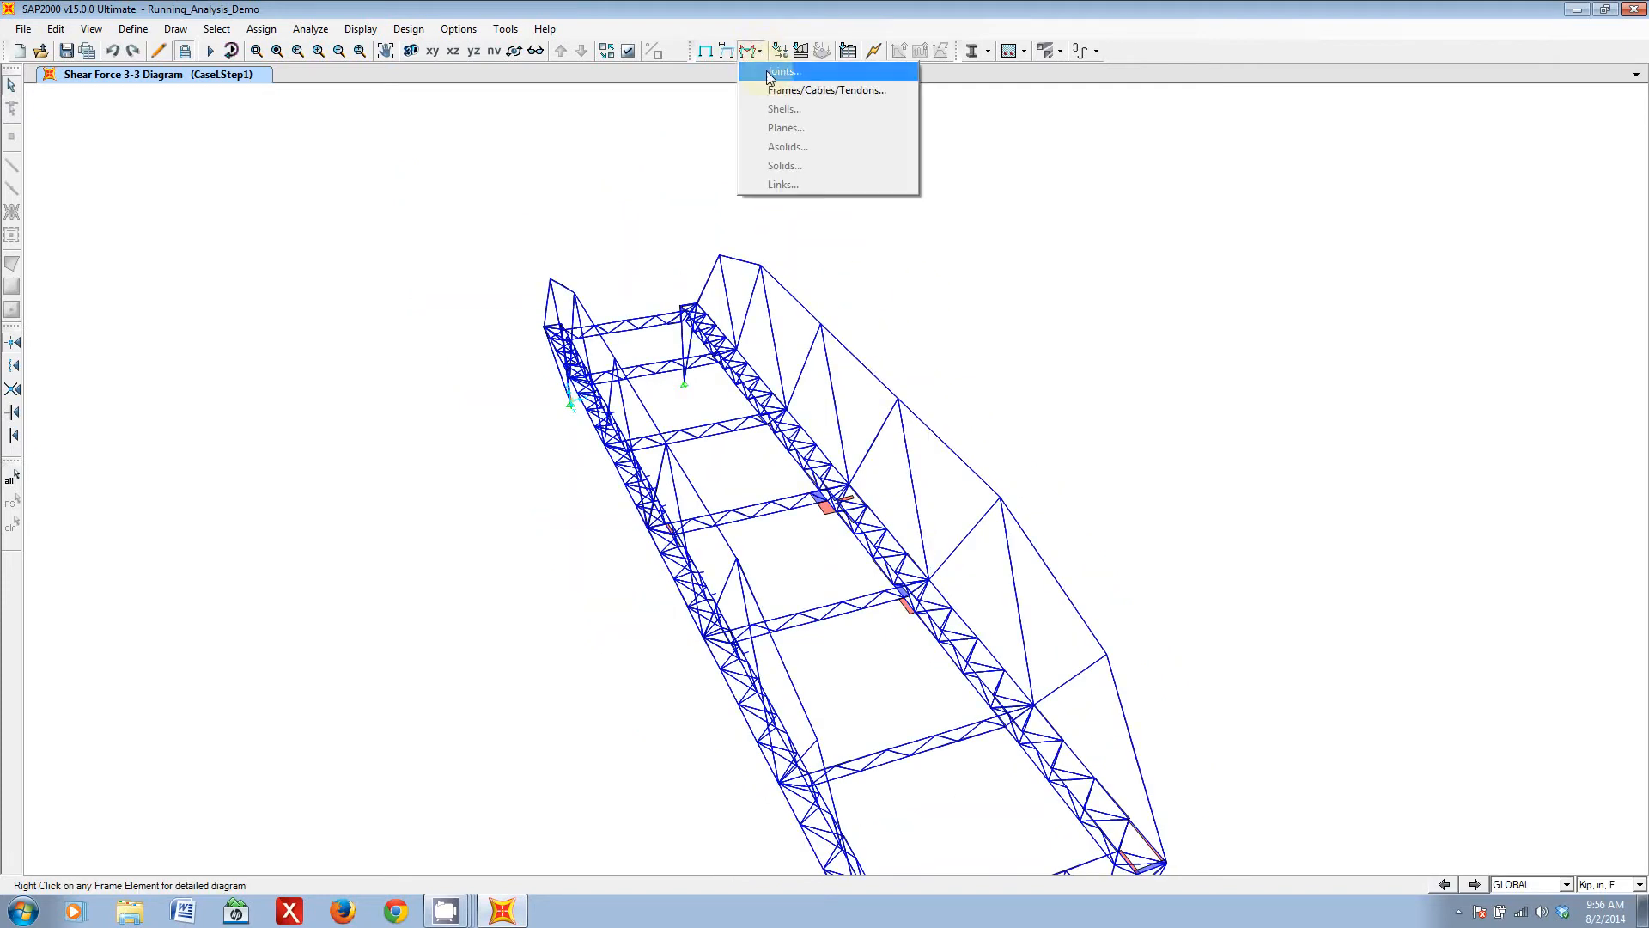
pyautogui.click(755, 7)
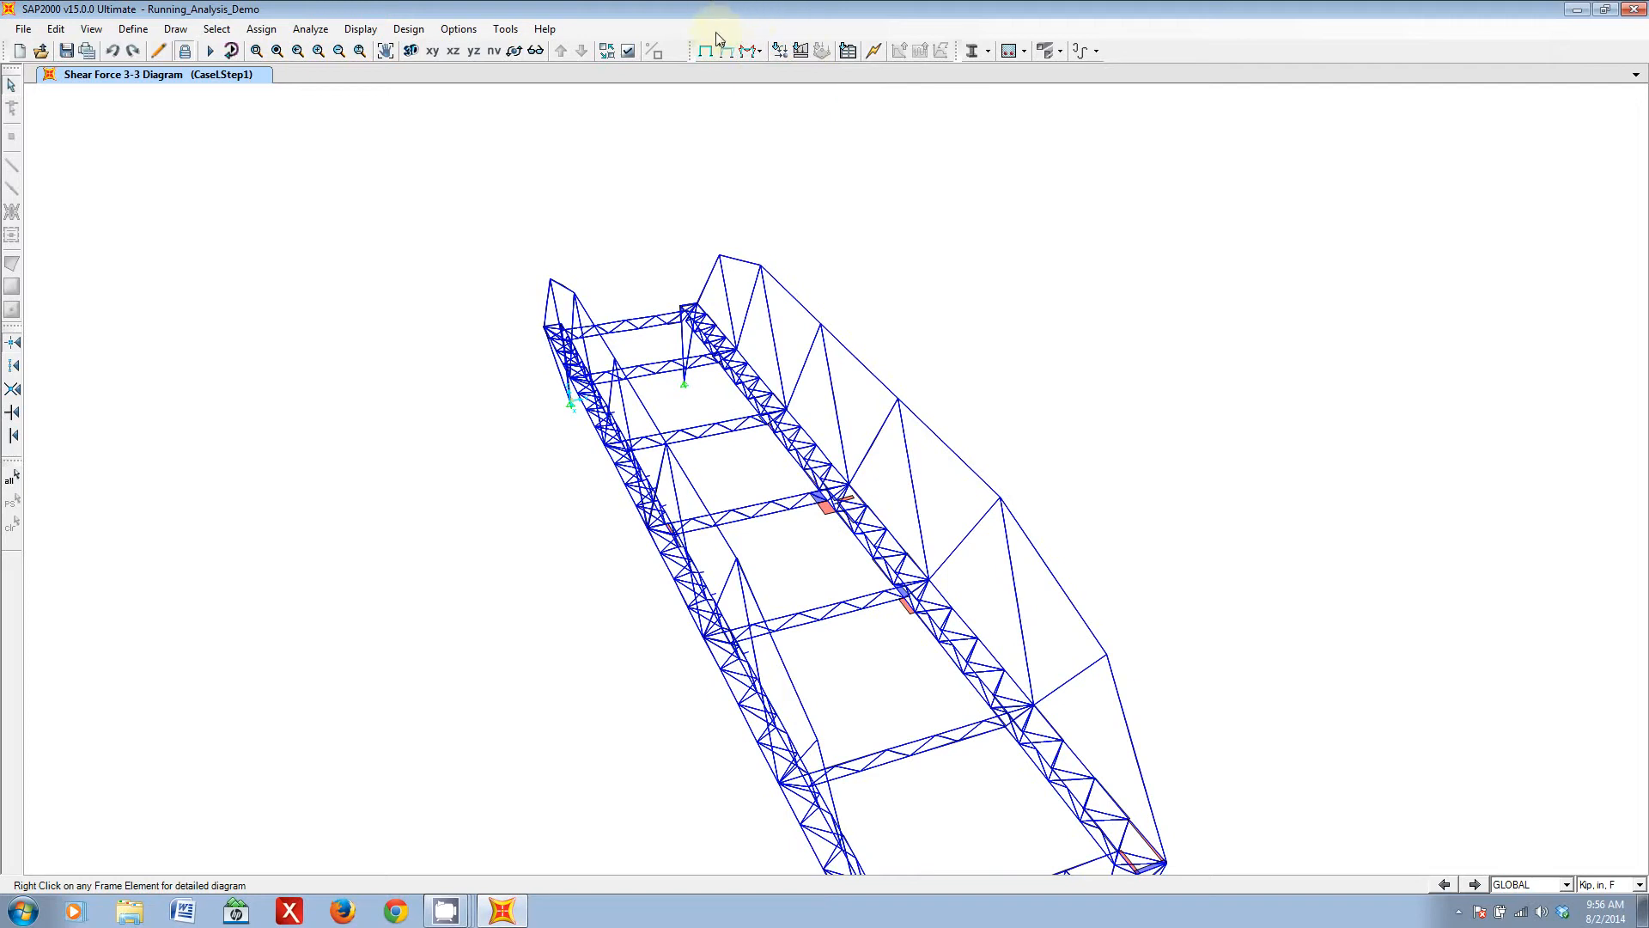
pyautogui.moveTo(644, 654); pyautogui.dragTo(770, 637, button='middle')
pyautogui.moveTo(986, 689); pyautogui.dragTo(842, 565, button='middle')
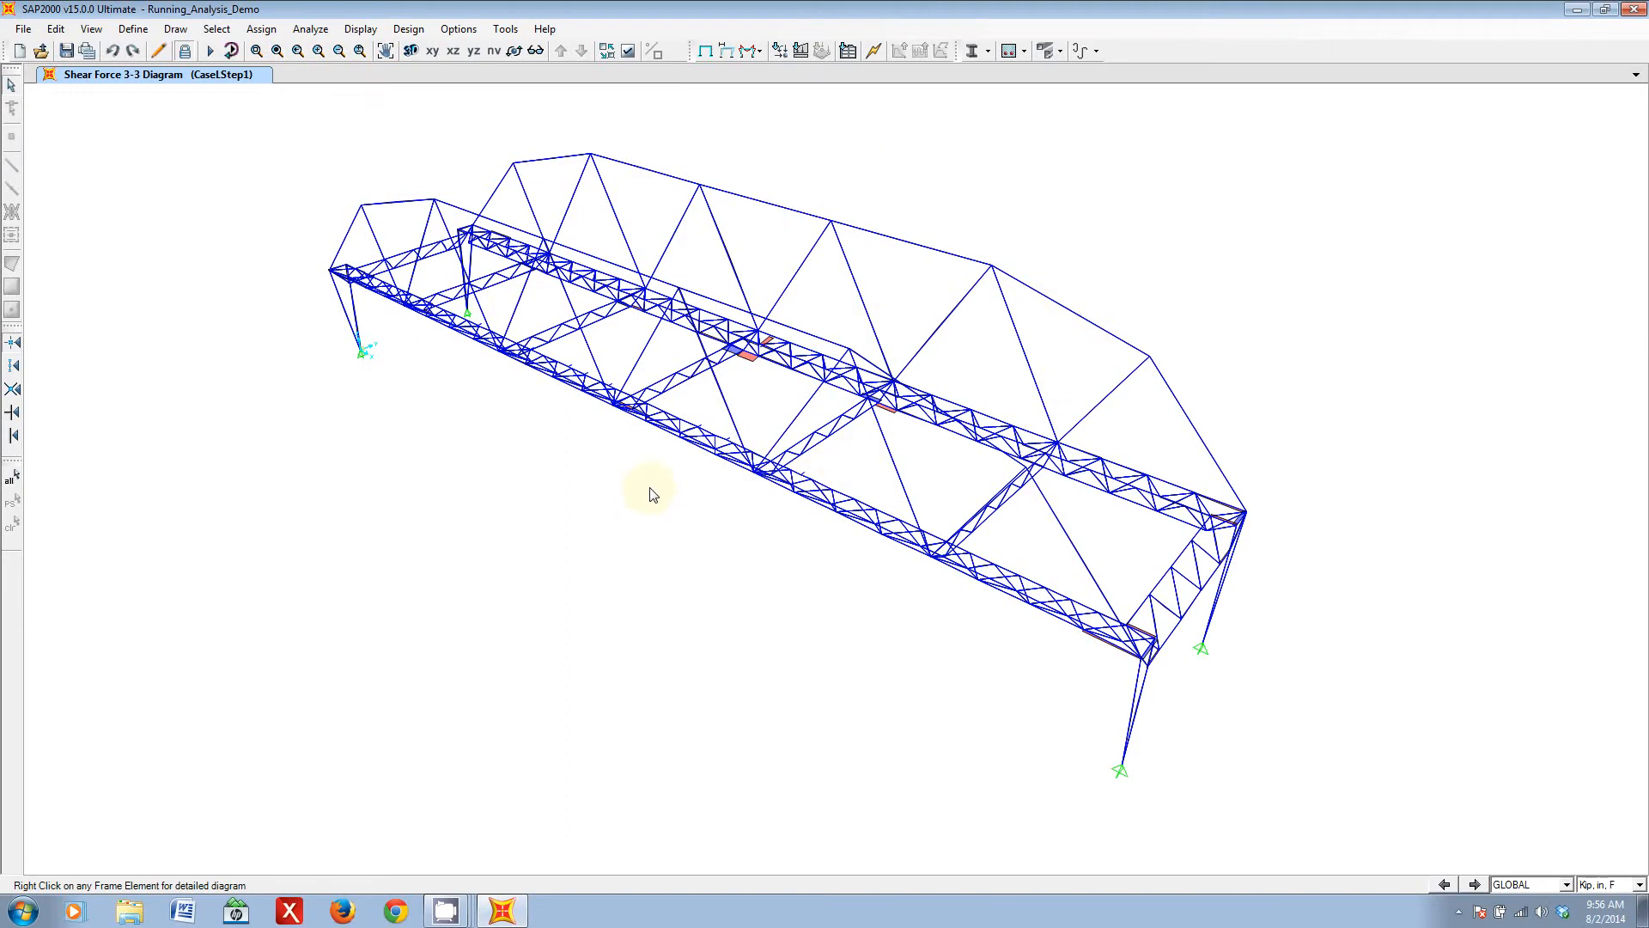
# - Select one upper chord frame, check which definition and assignment commands are available in the locked model, and deselect the frame
pyautogui.click(767, 203)
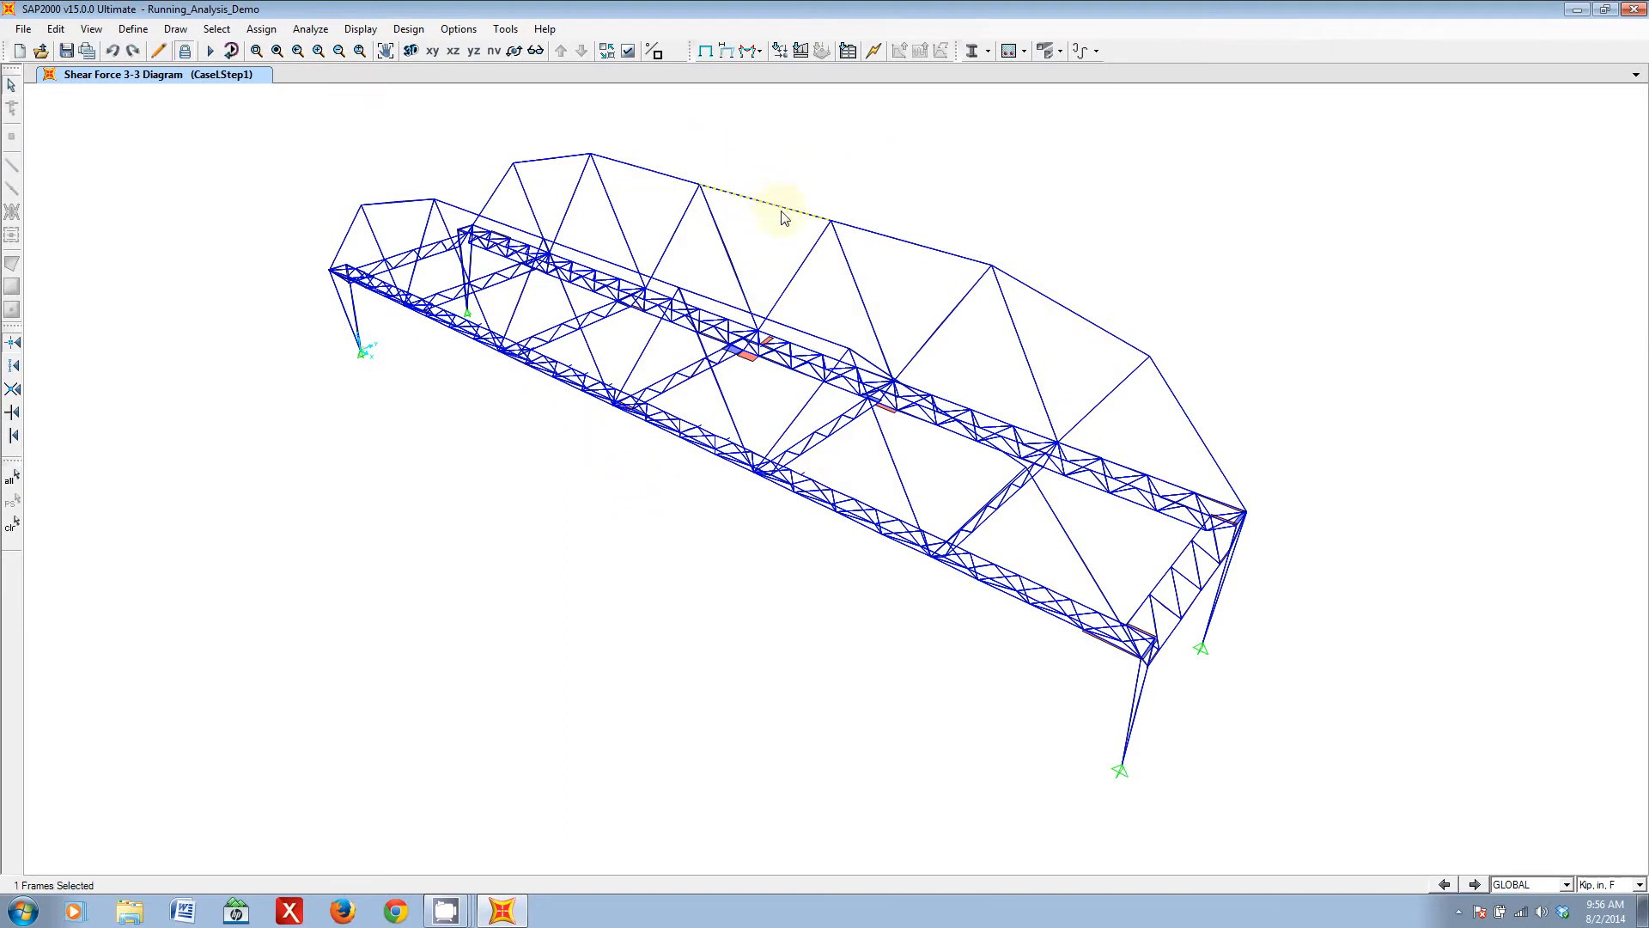
pyautogui.click(135, 29)
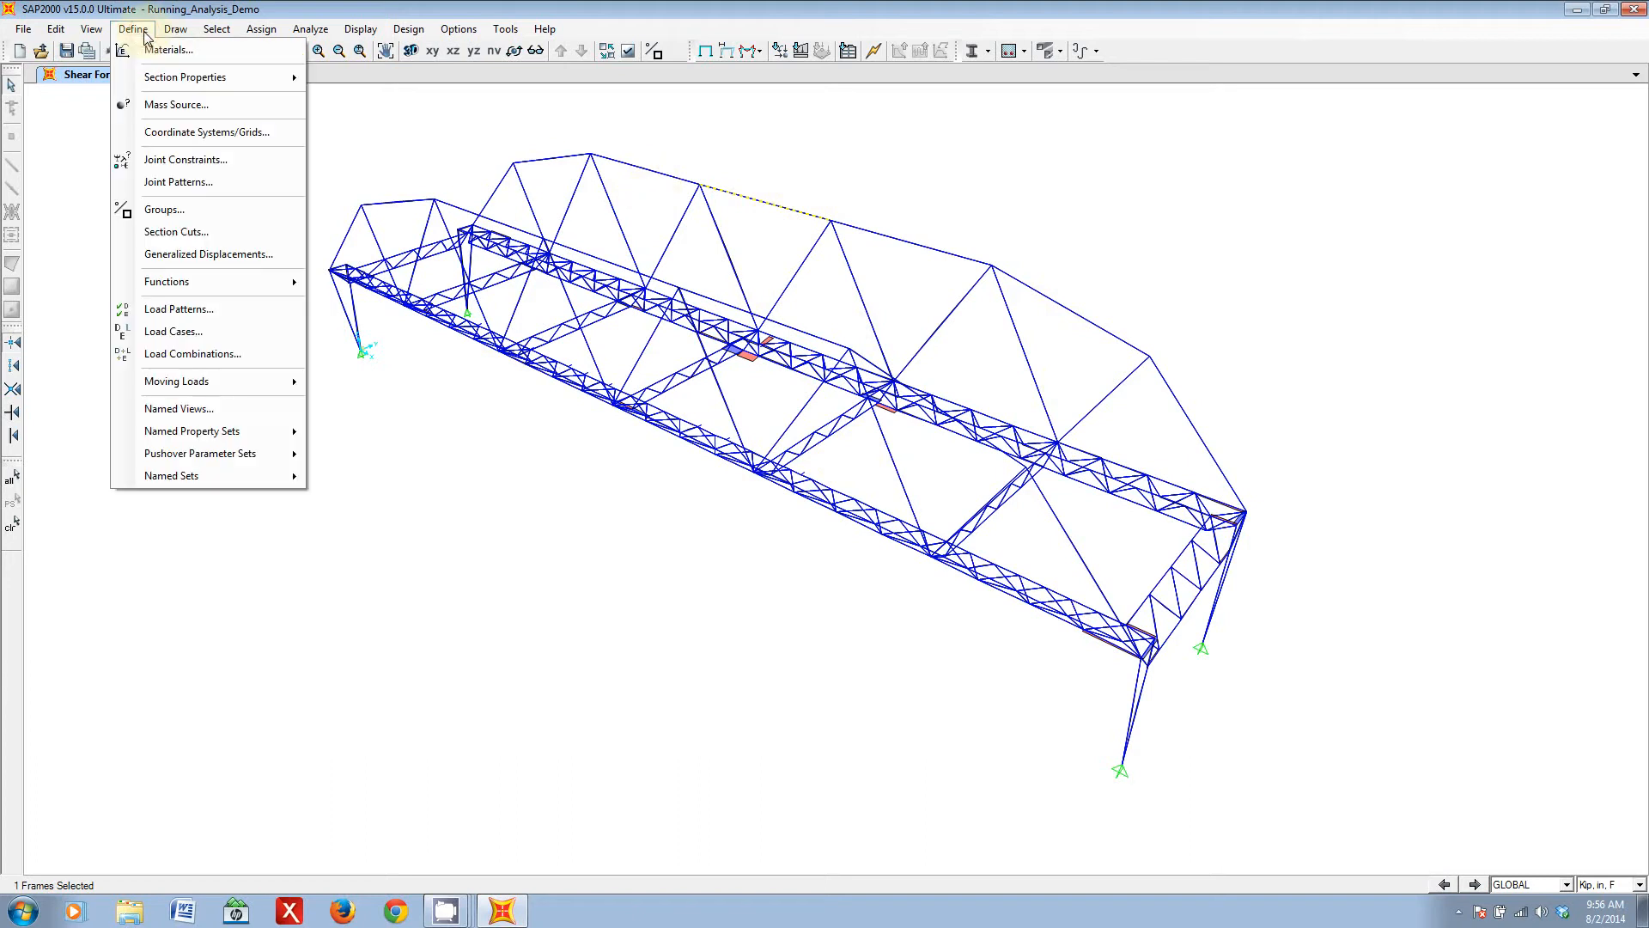
pyautogui.moveTo(269, 31)
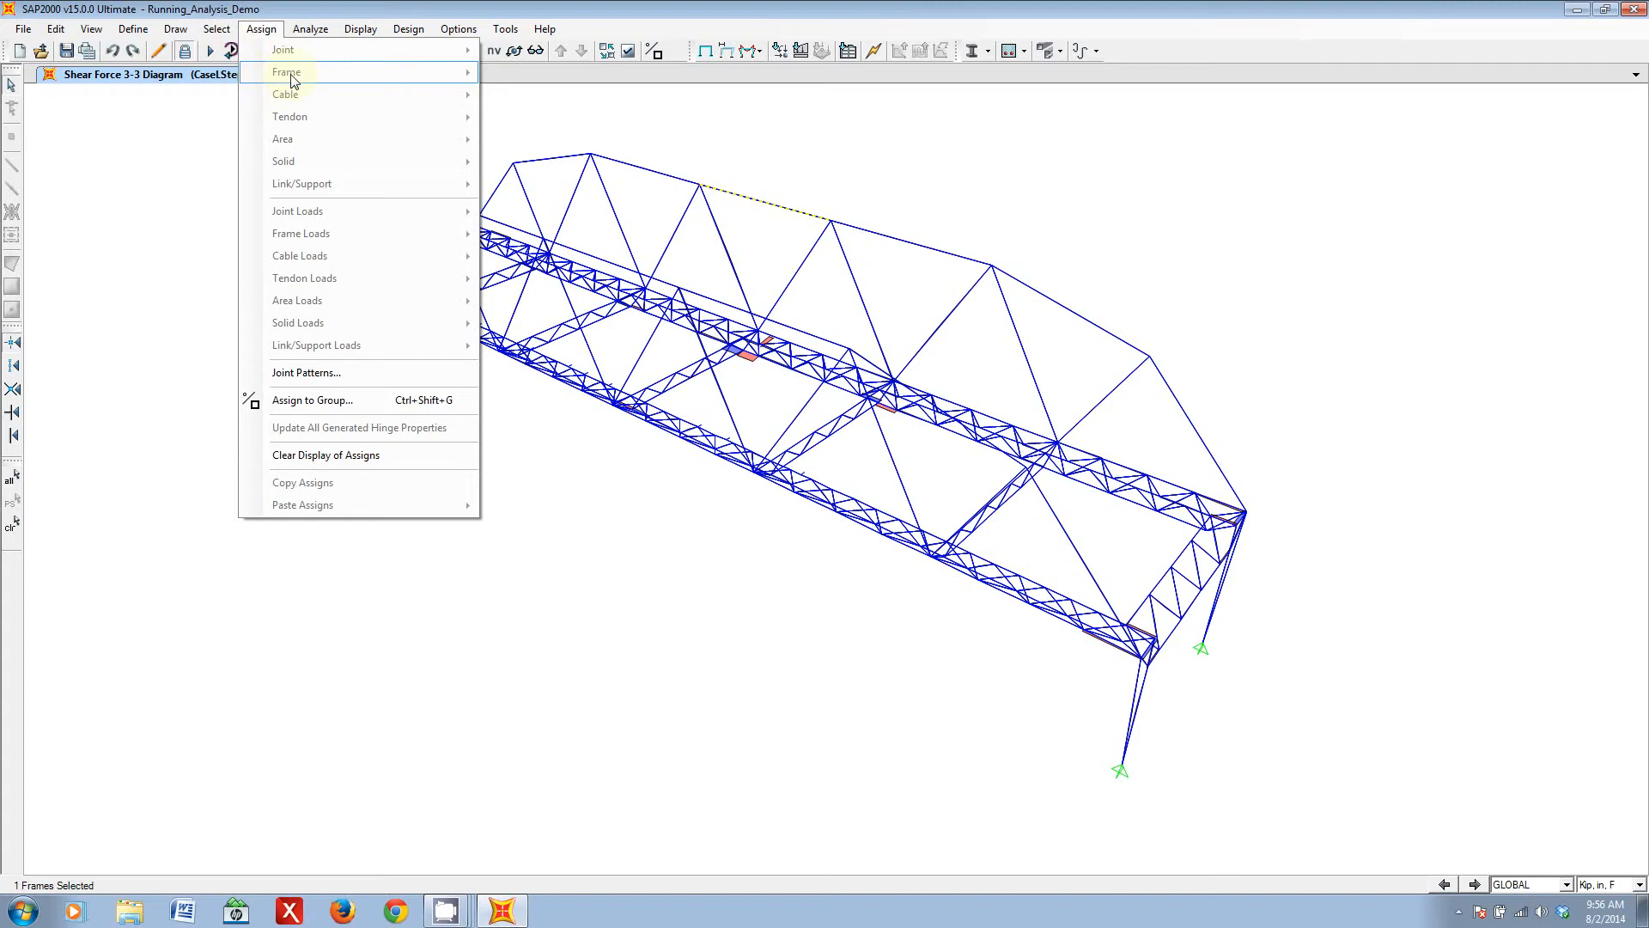
pyautogui.click(259, 30)
pyautogui.click(747, 197)
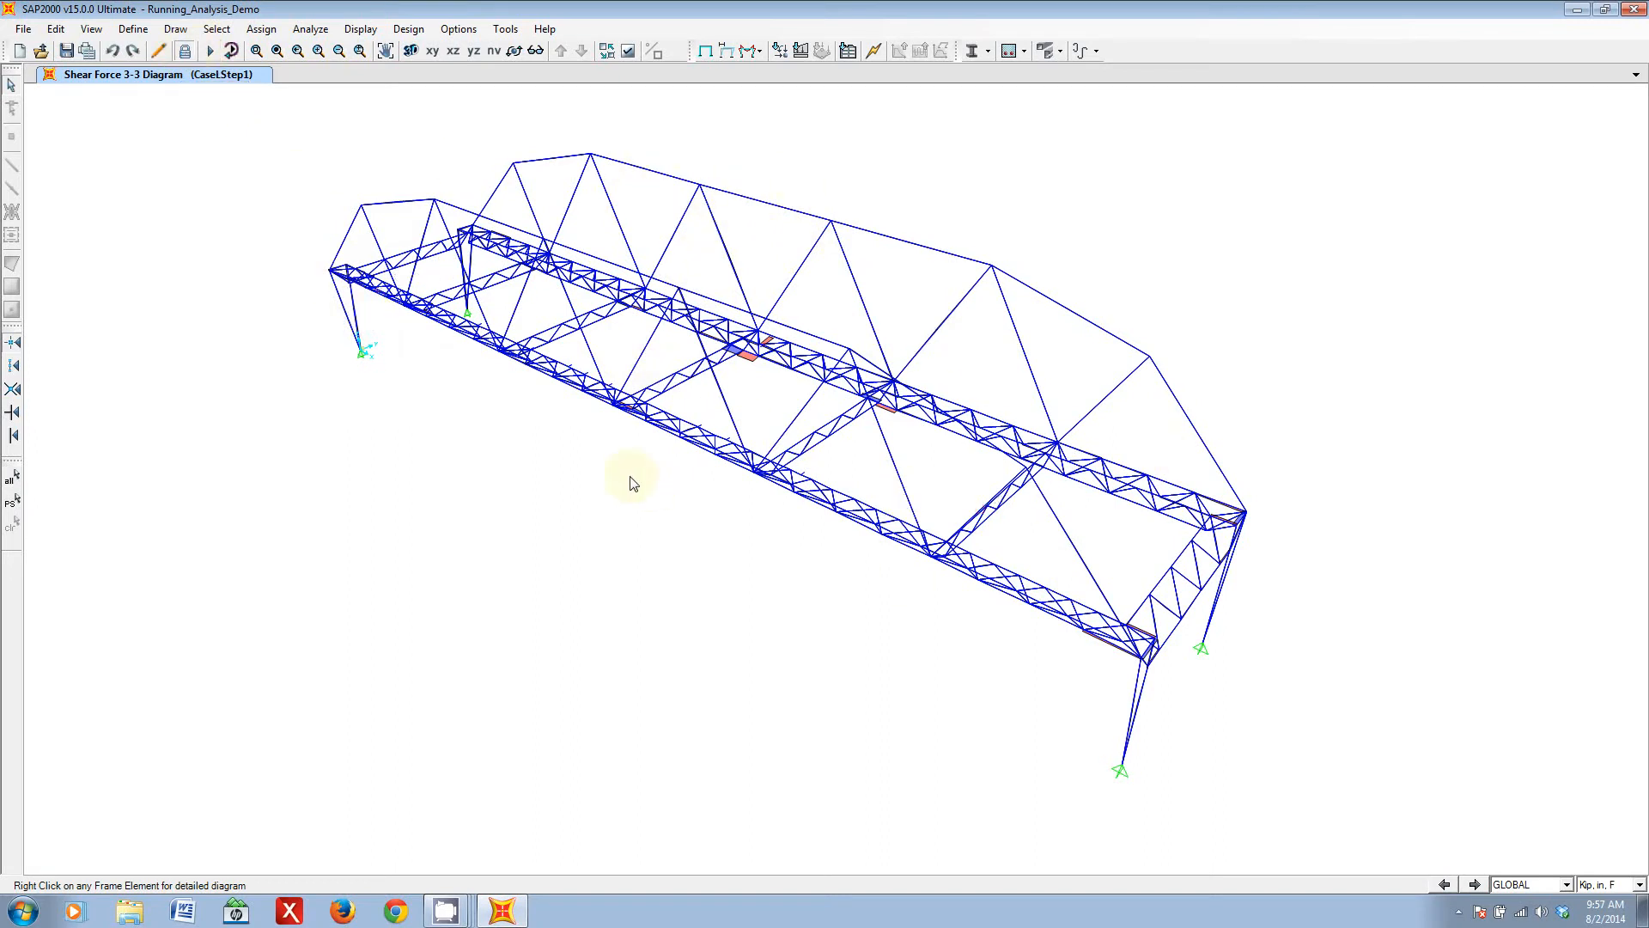
# - Unlock the bridge model for editing and accept deleting its analysis results
pyautogui.moveTo(506, 481)
pyautogui.keyDown('shift'); pyautogui.mouseDown(button='middle')
pyautogui.moveTo(721, 508)
pyautogui.moveTo(909, 490)
pyautogui.mouseUp(button='middle'); pyautogui.keyUp('shift')
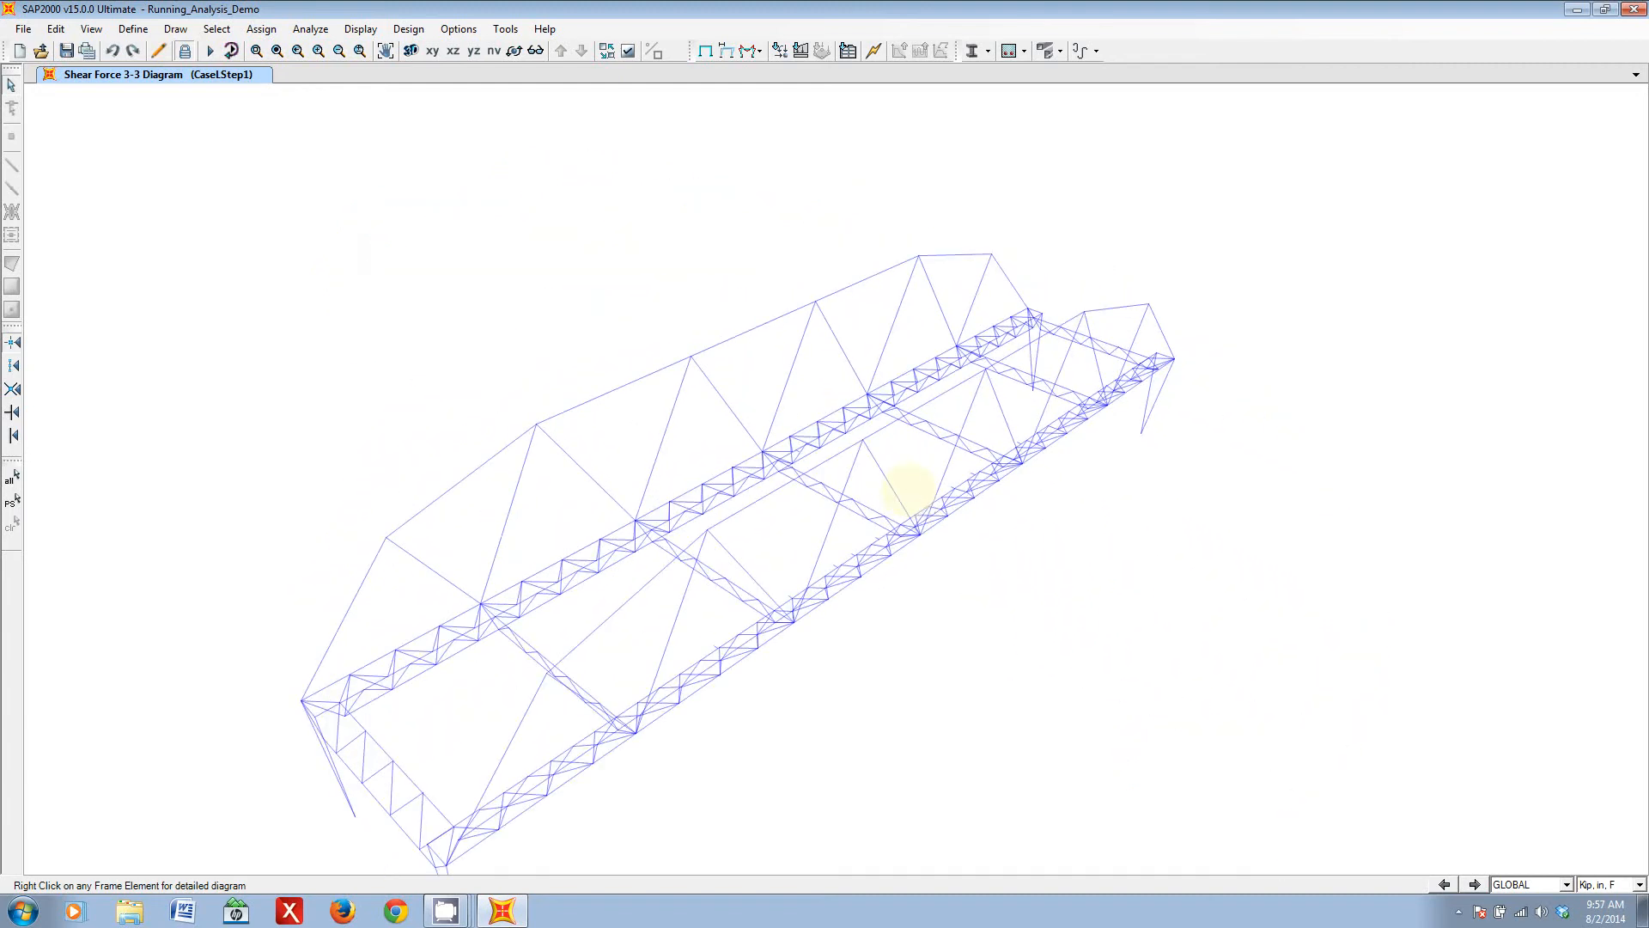
pyautogui.moveTo(780, 680); pyautogui.dragTo(861, 591, button='middle')
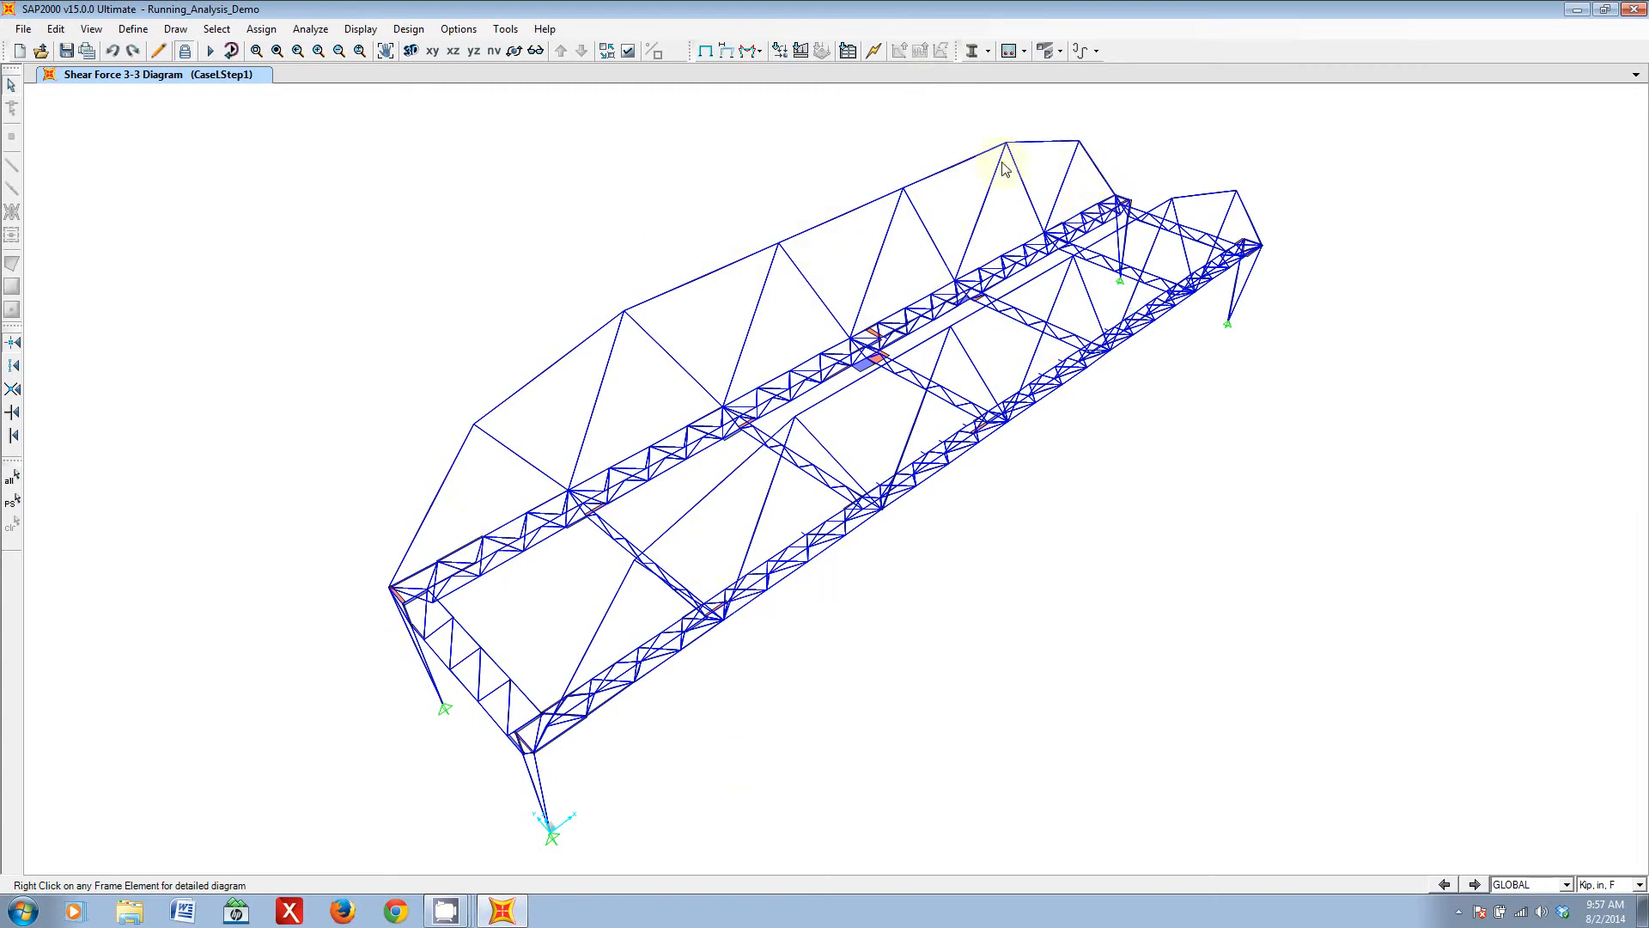
pyautogui.click(186, 52)
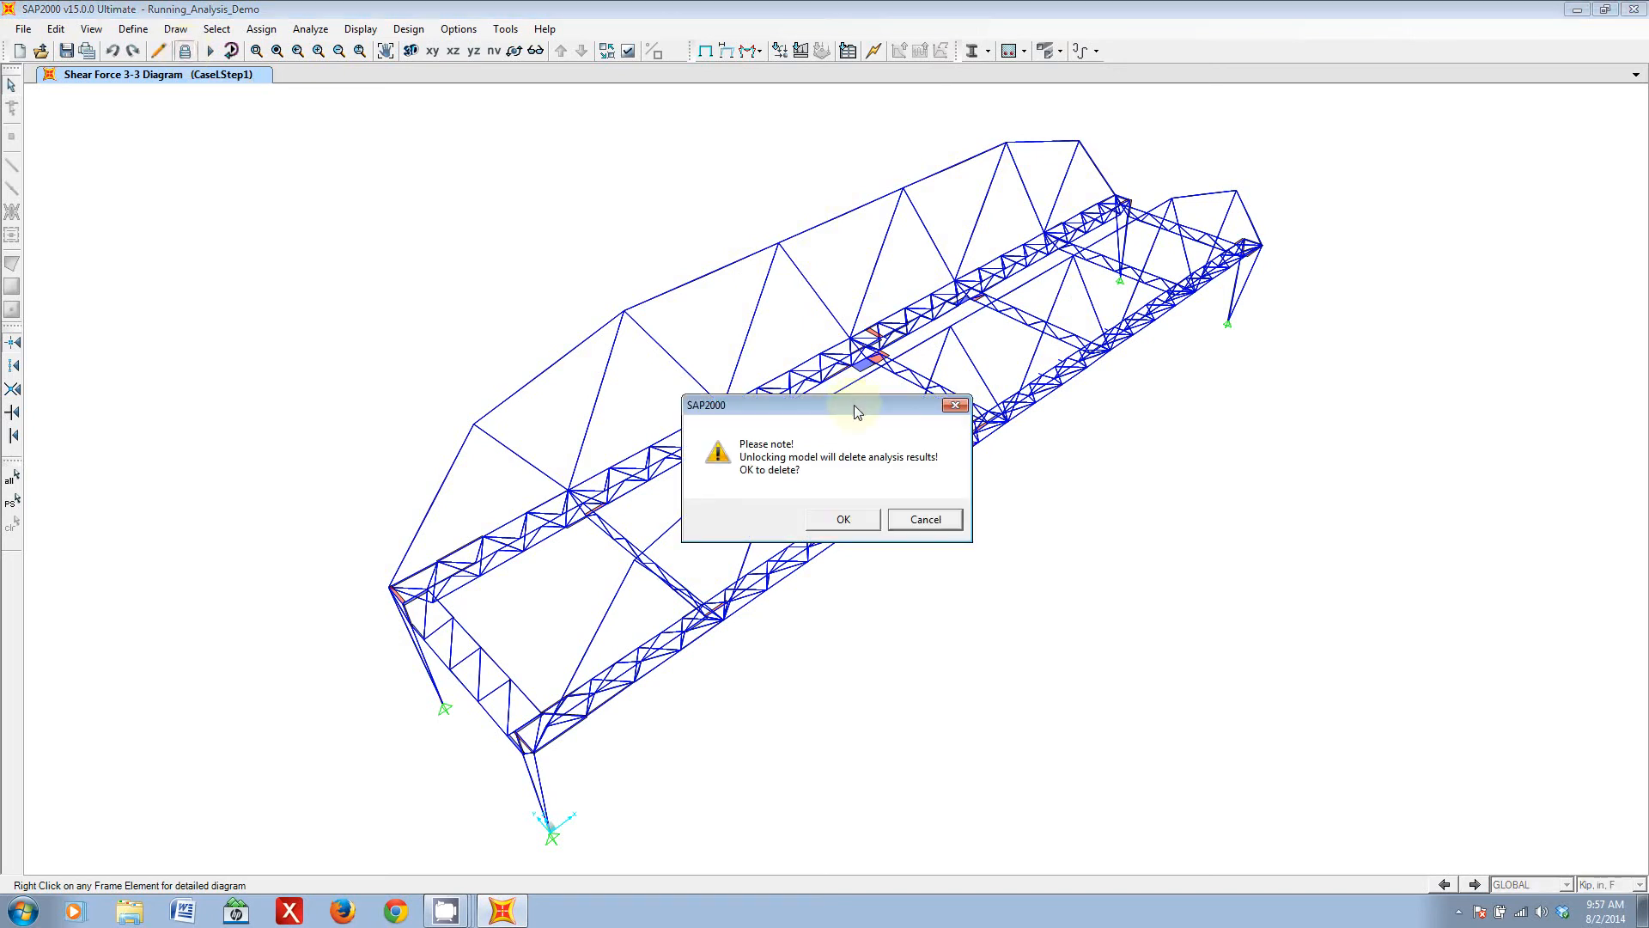
pyautogui.click(849, 519)
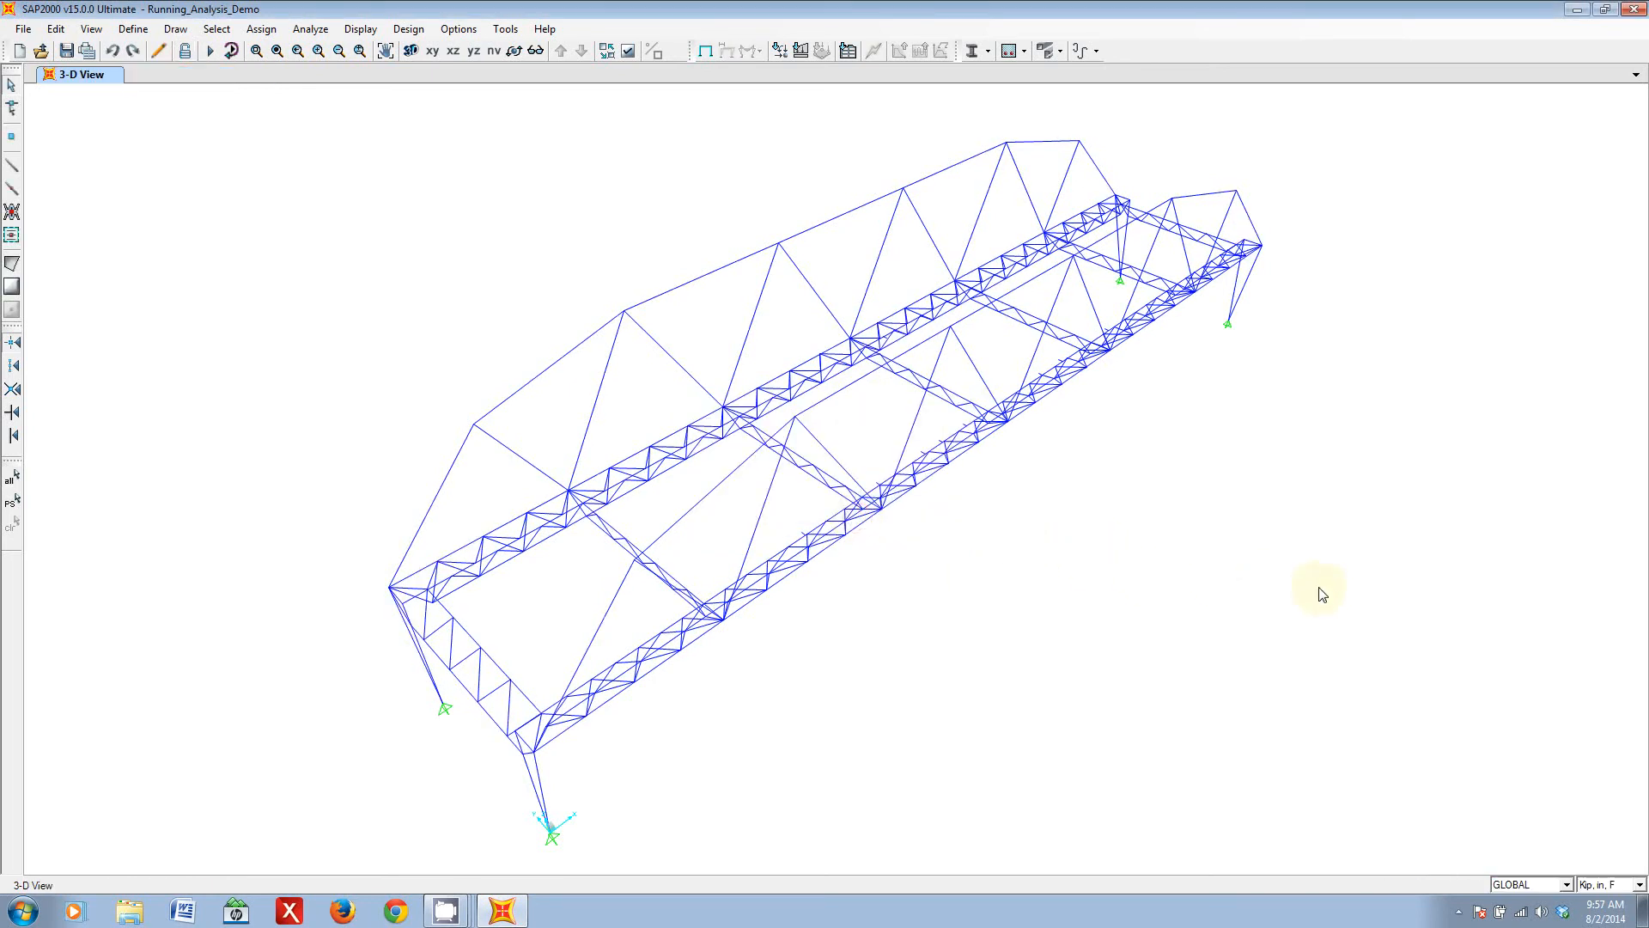
pyautogui.moveTo(1141, 622); pyautogui.dragTo(1089, 599, button='middle')
pyautogui.moveTo(579, 710); pyautogui.dragTo(647, 660, button='middle')
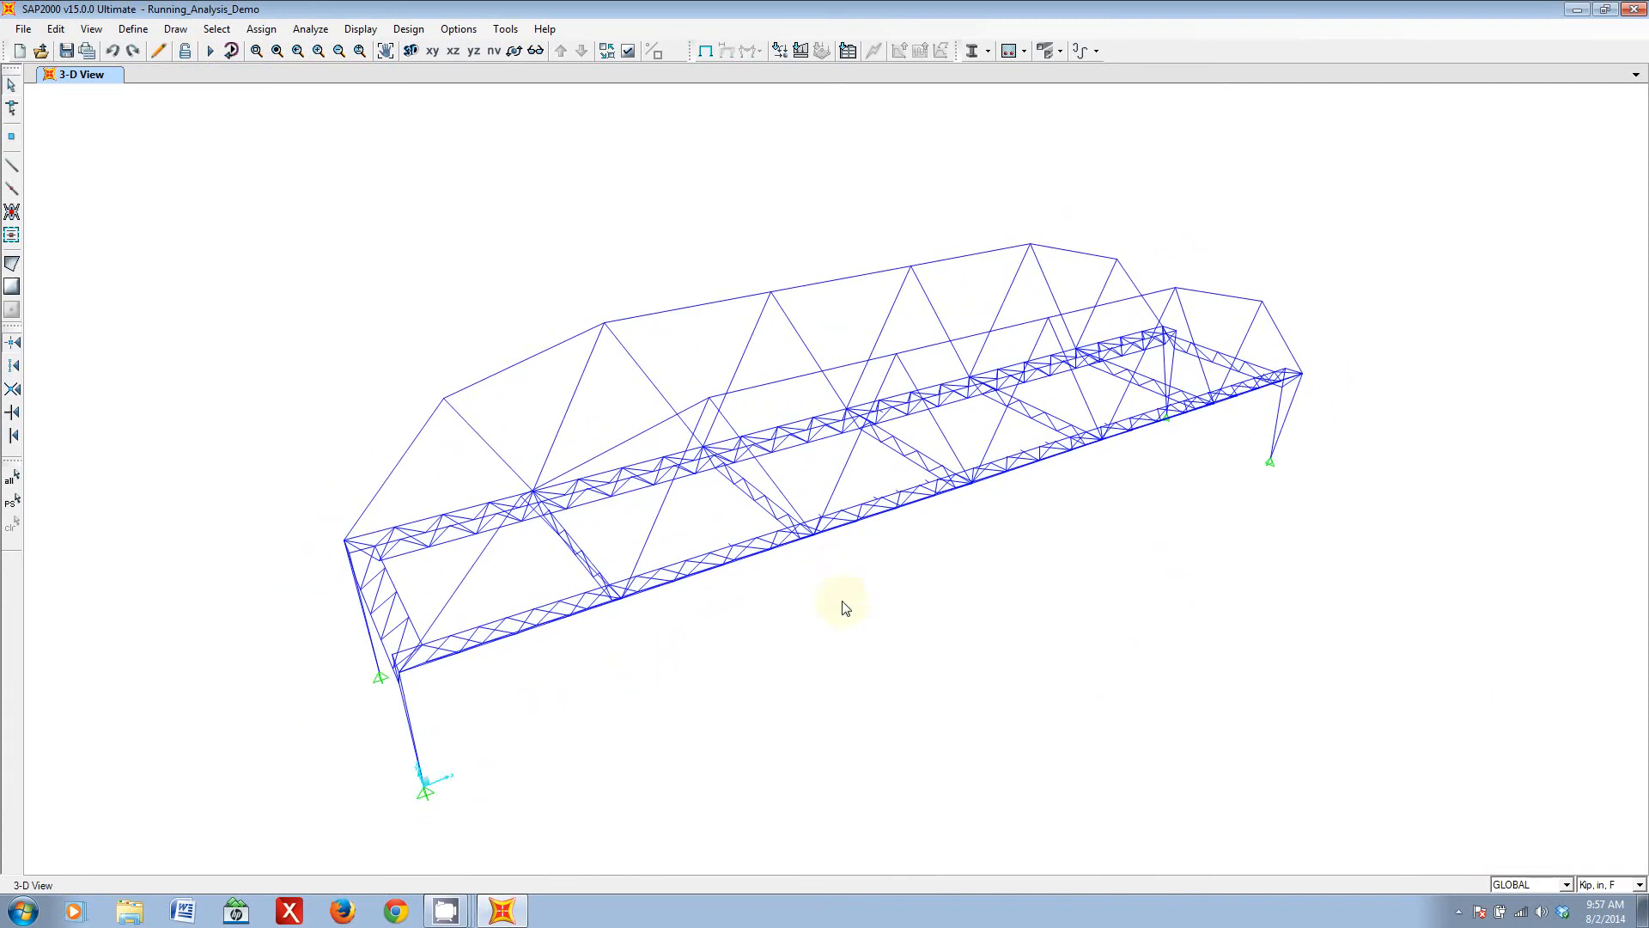
pyautogui.moveTo(1026, 661); pyautogui.dragTo(1005, 663, button='middle')
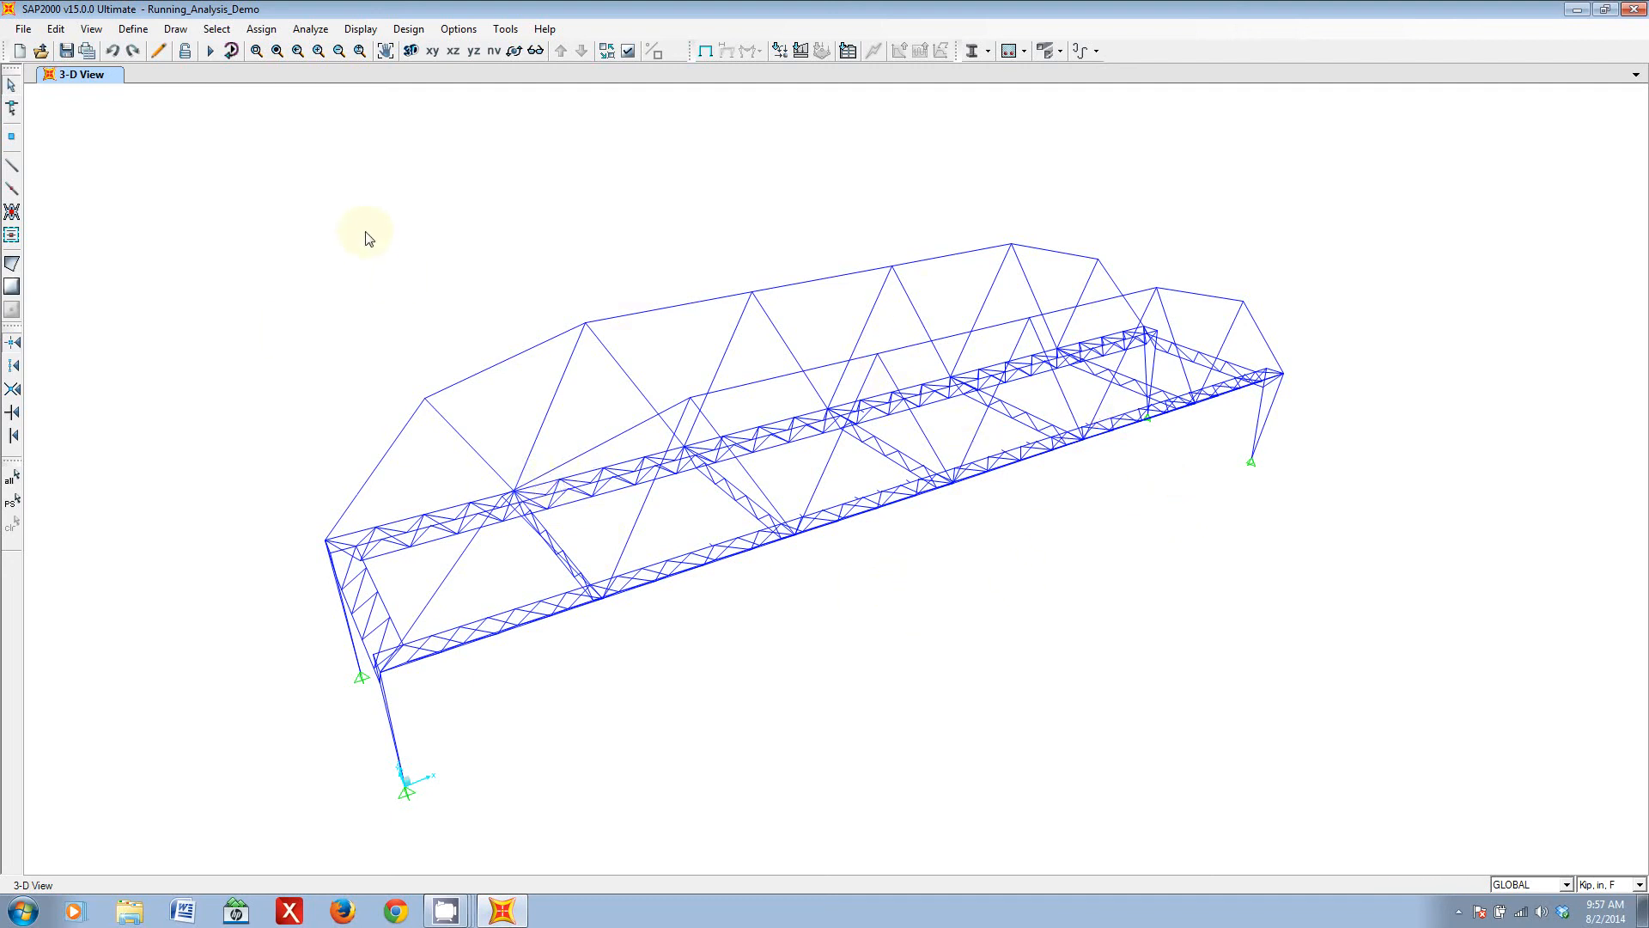
pyautogui.click(458, 917)
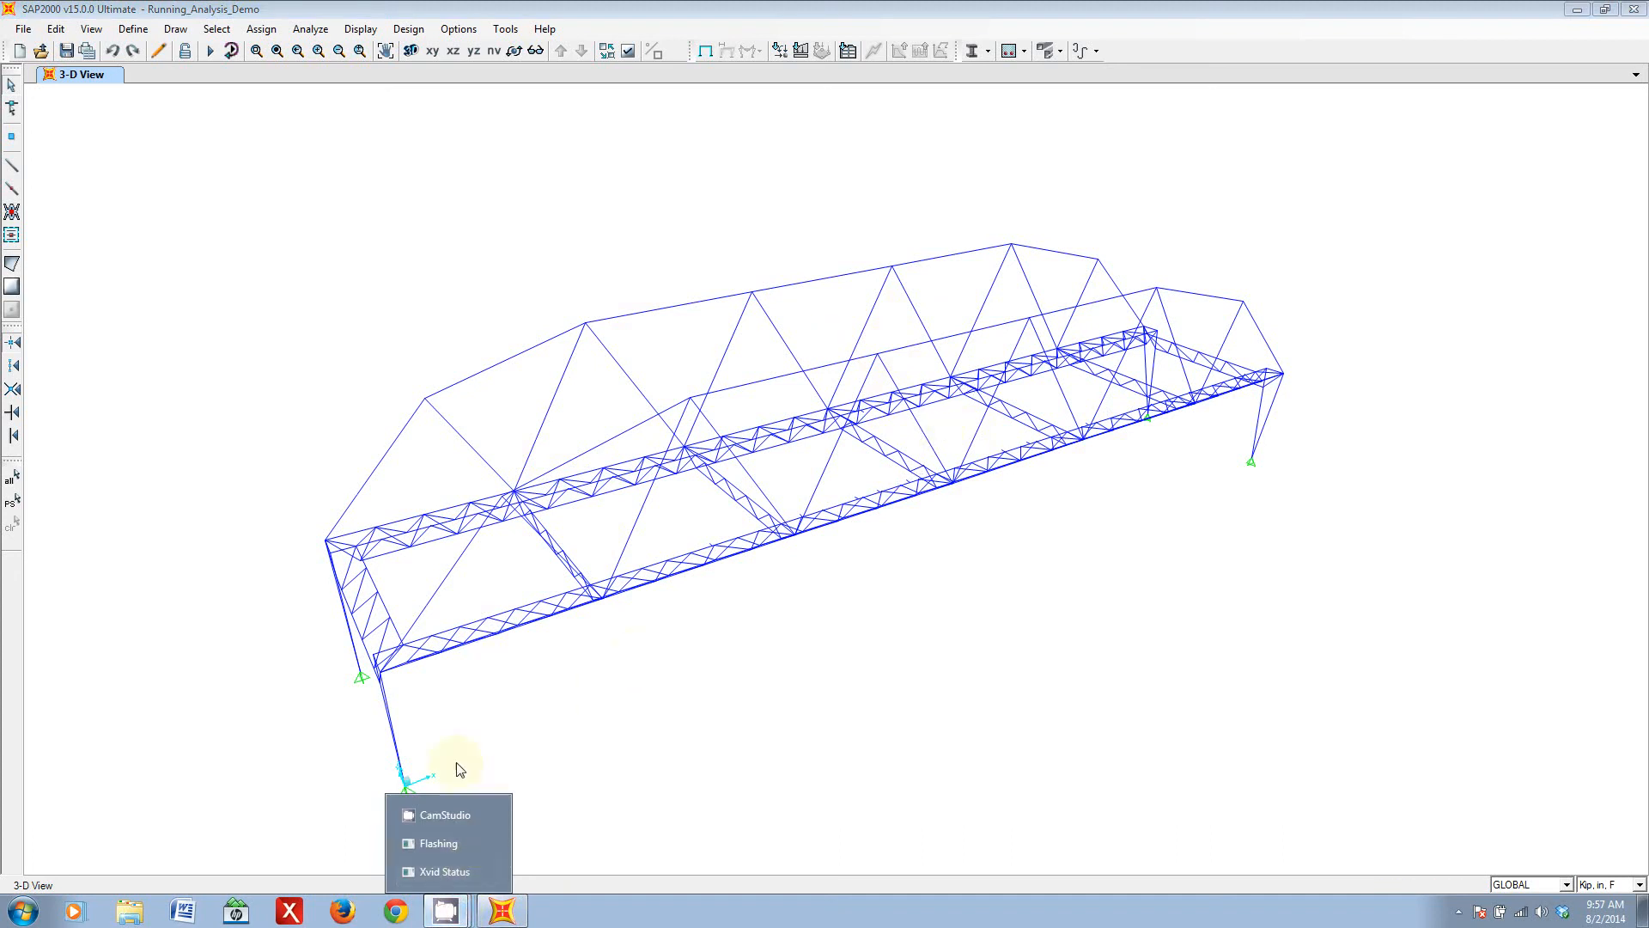
pyautogui.click(455, 816)
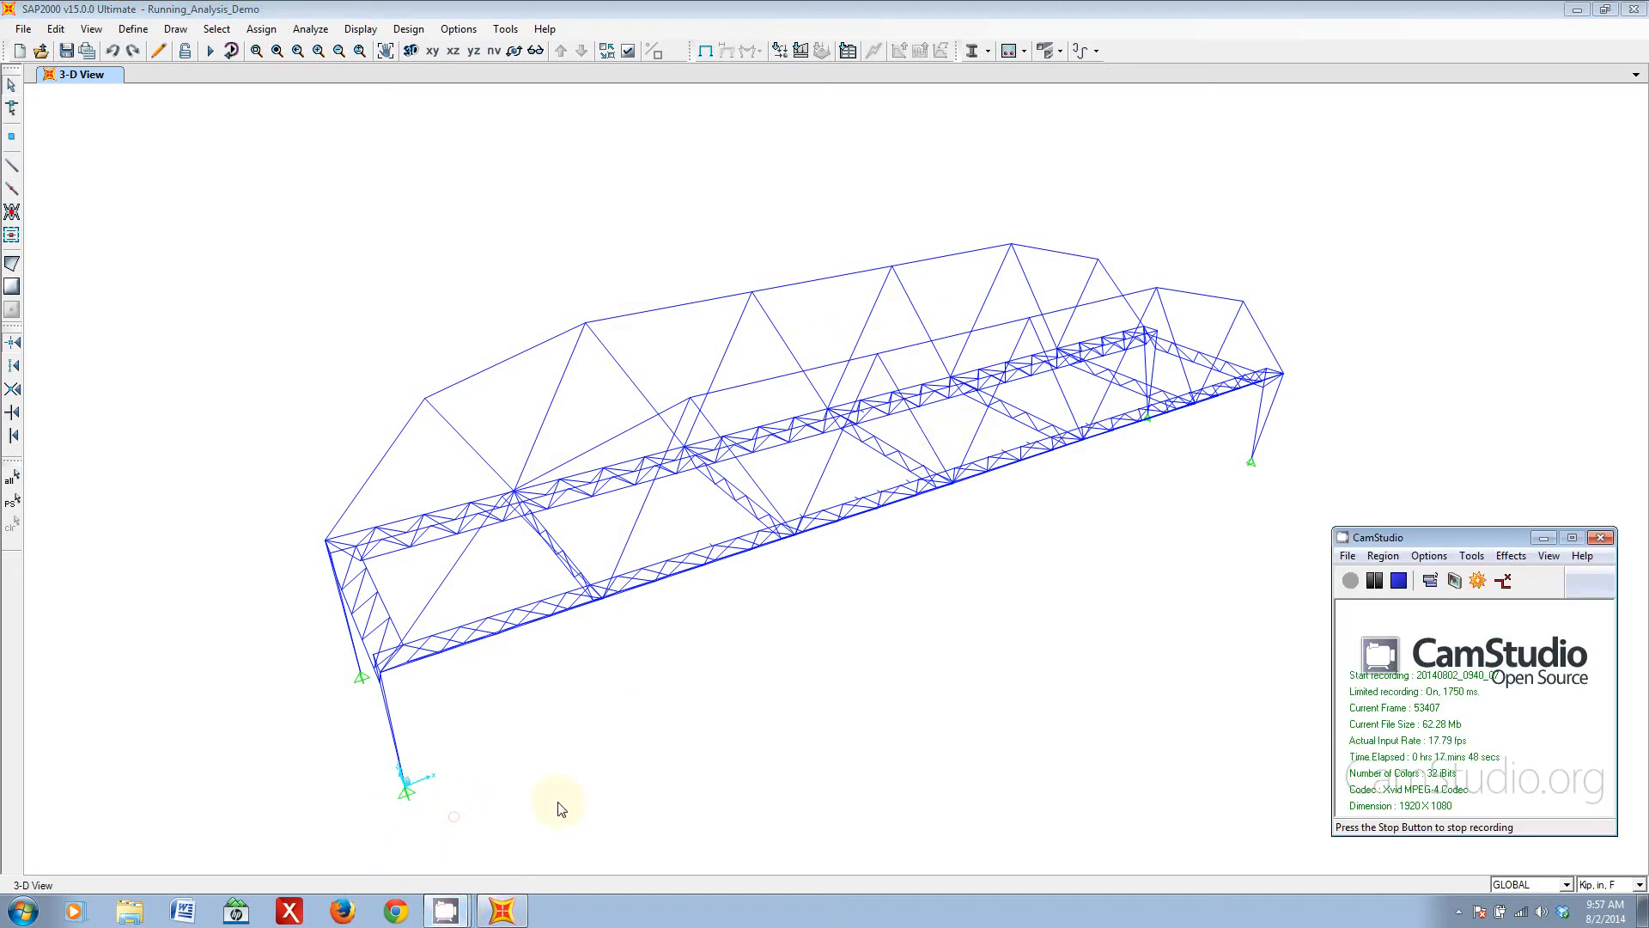